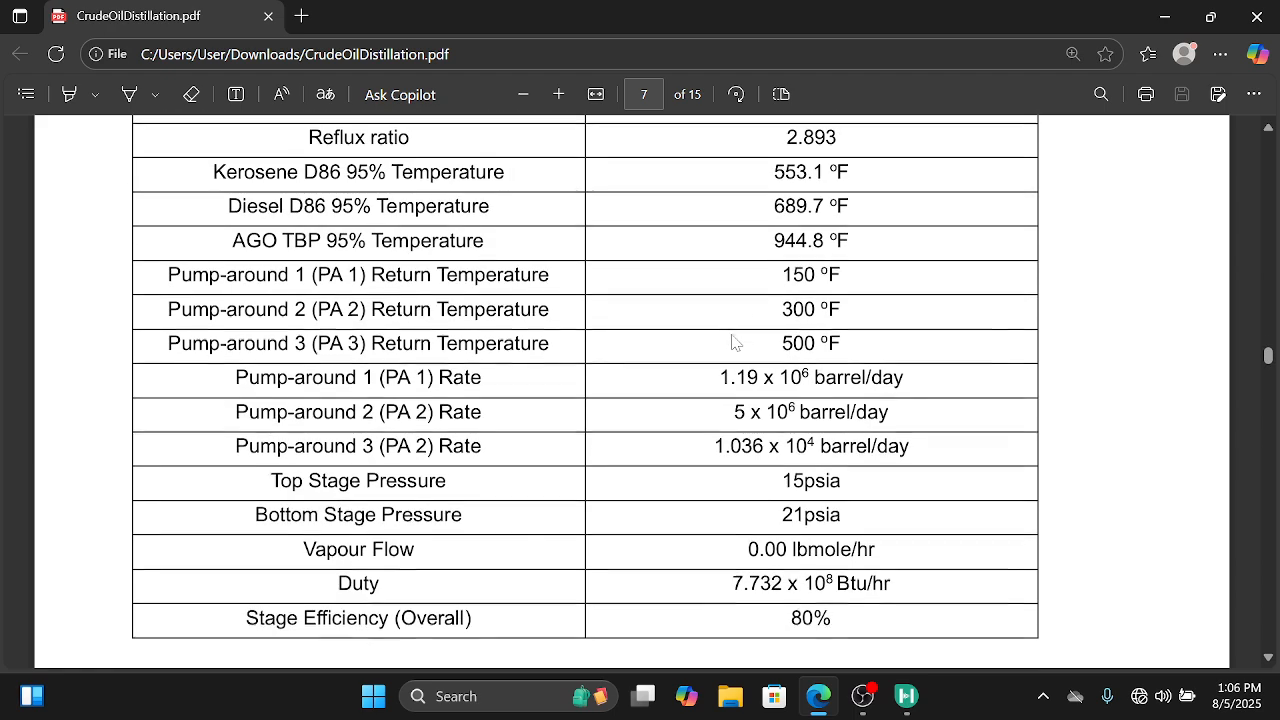
Step: Review the column operating specifications, the steam stream specifications and the Figure 2 process flow diagram in the crude oil distillation PDF
scroll(733, 342, down, 1)
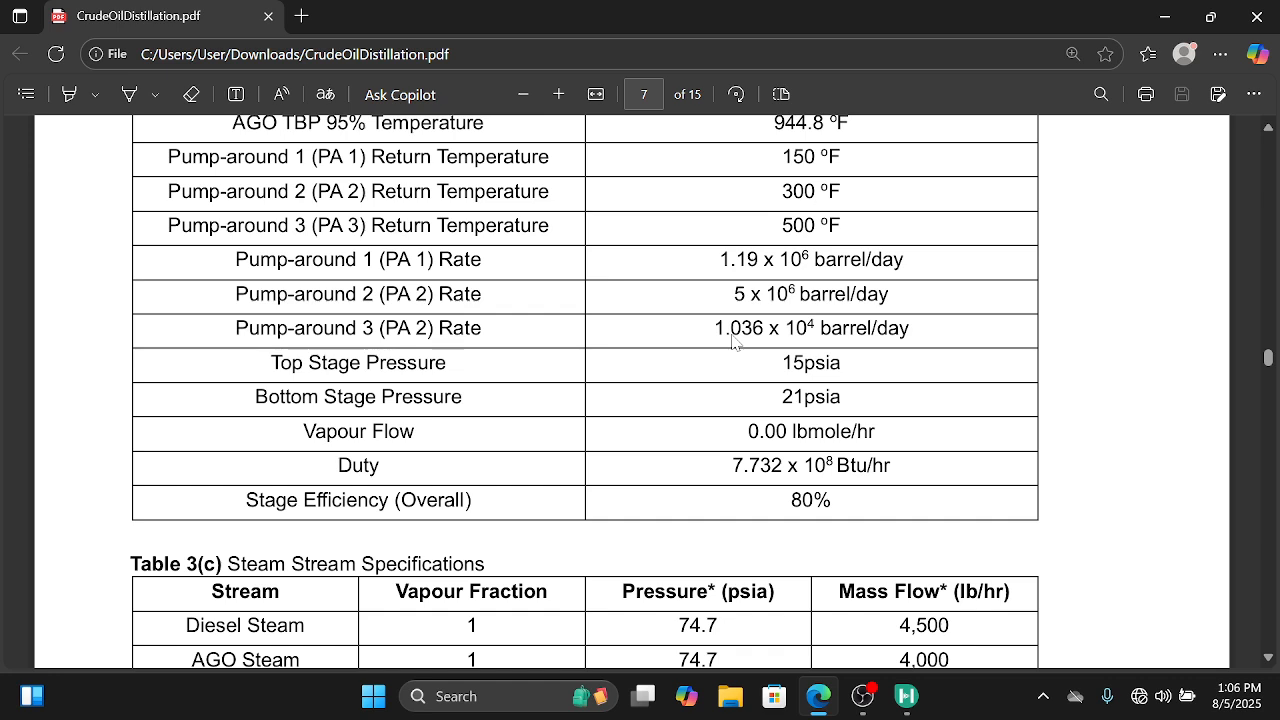
scroll(733, 342, down, 5)
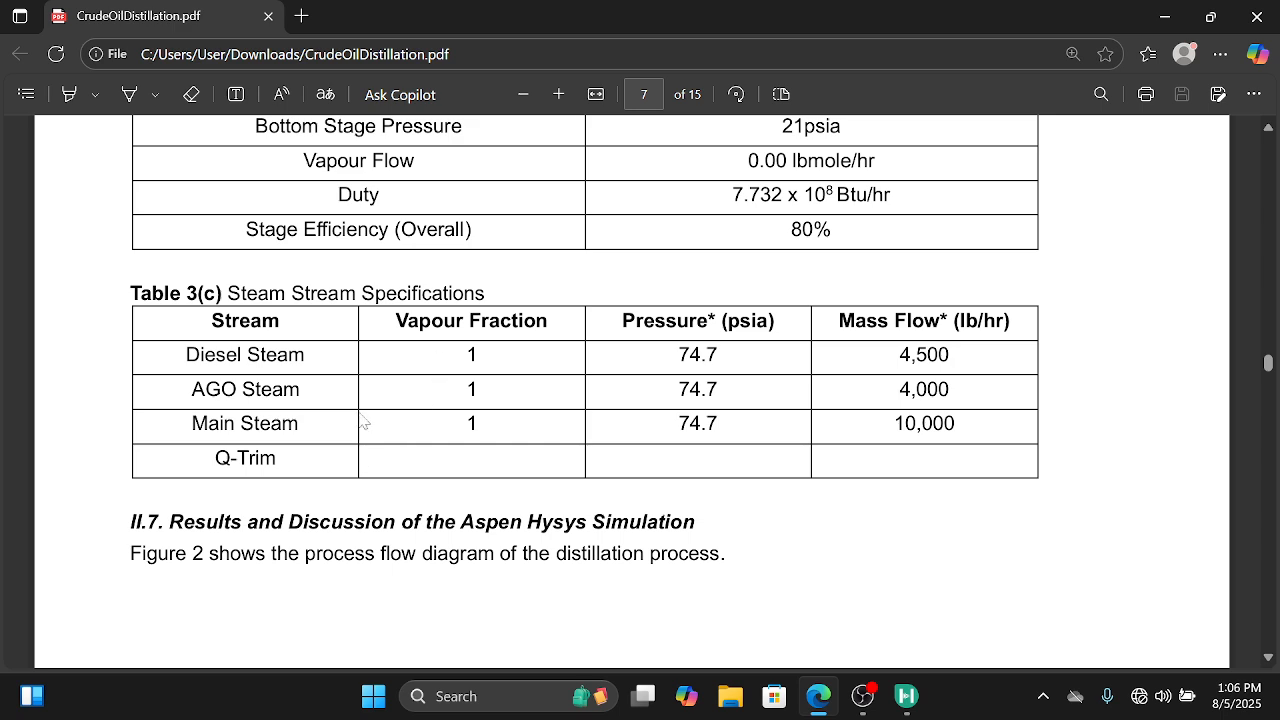
scroll(585, 384, up, 2)
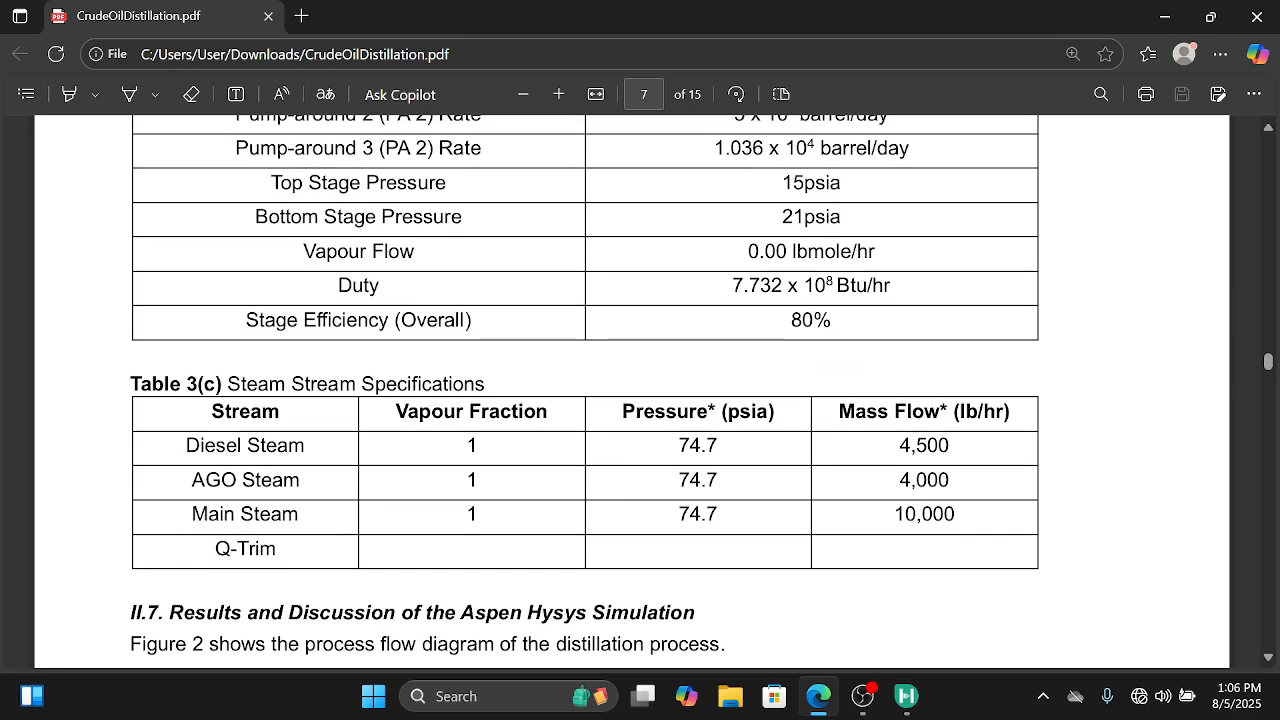
scroll(545, 268, up, 7)
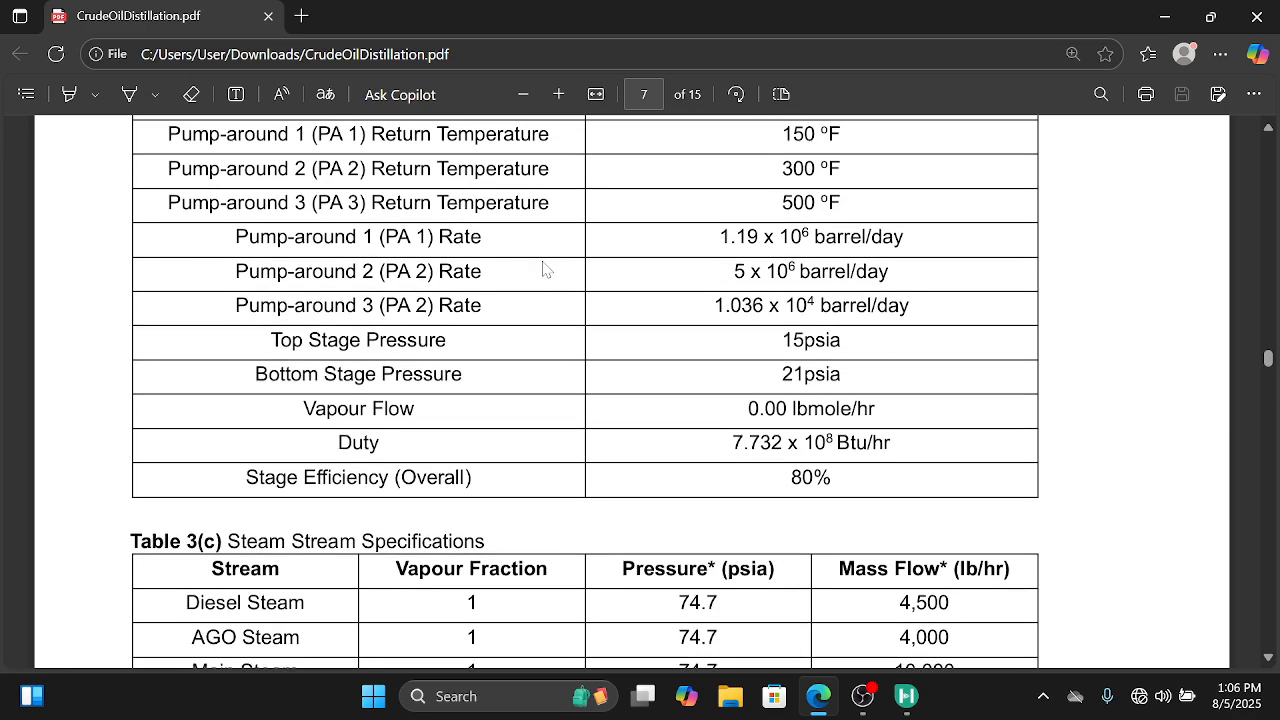
scroll(545, 268, down, 10)
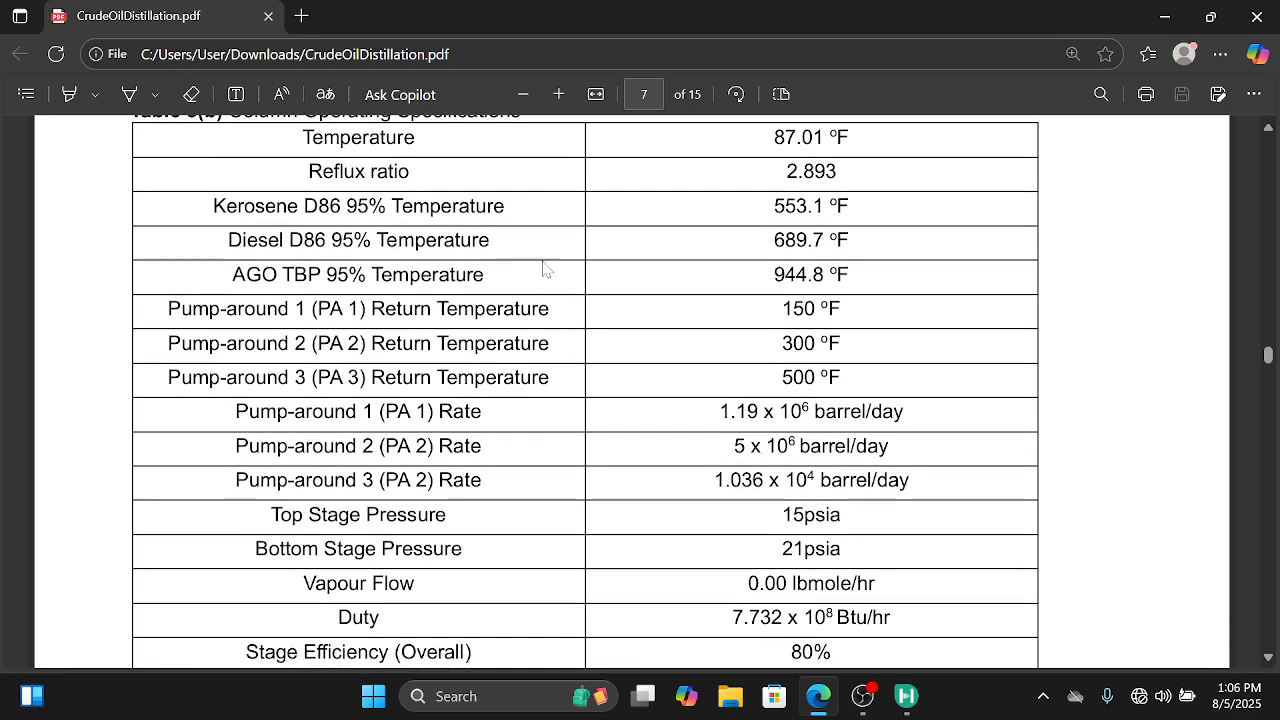
scroll(545, 268, down, 20)
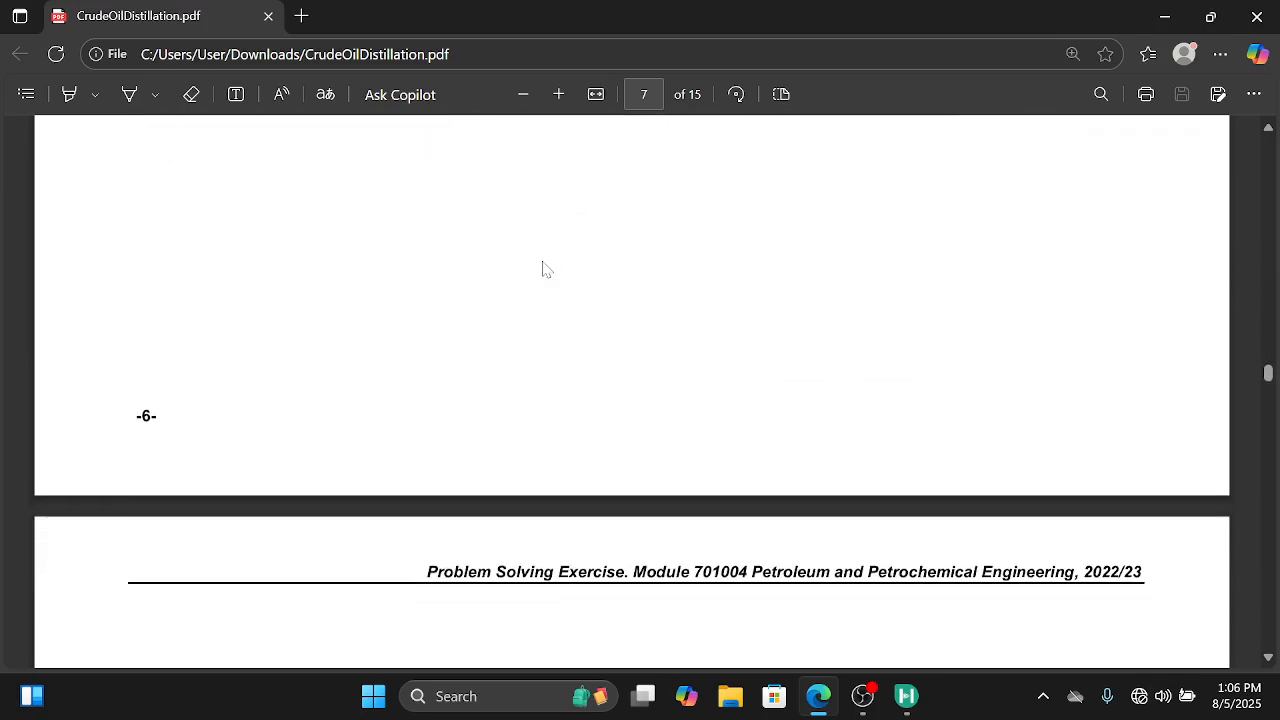
scroll(545, 268, down, 3)
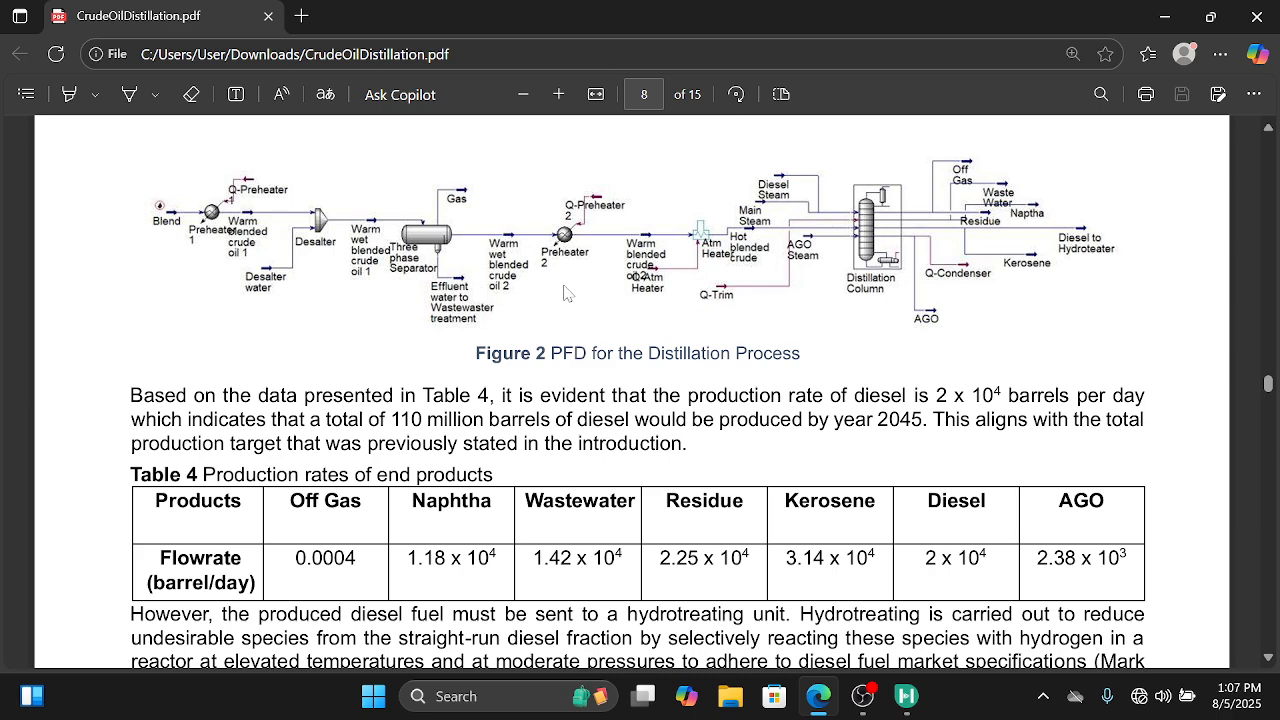
scroll(565, 292, up, 5)
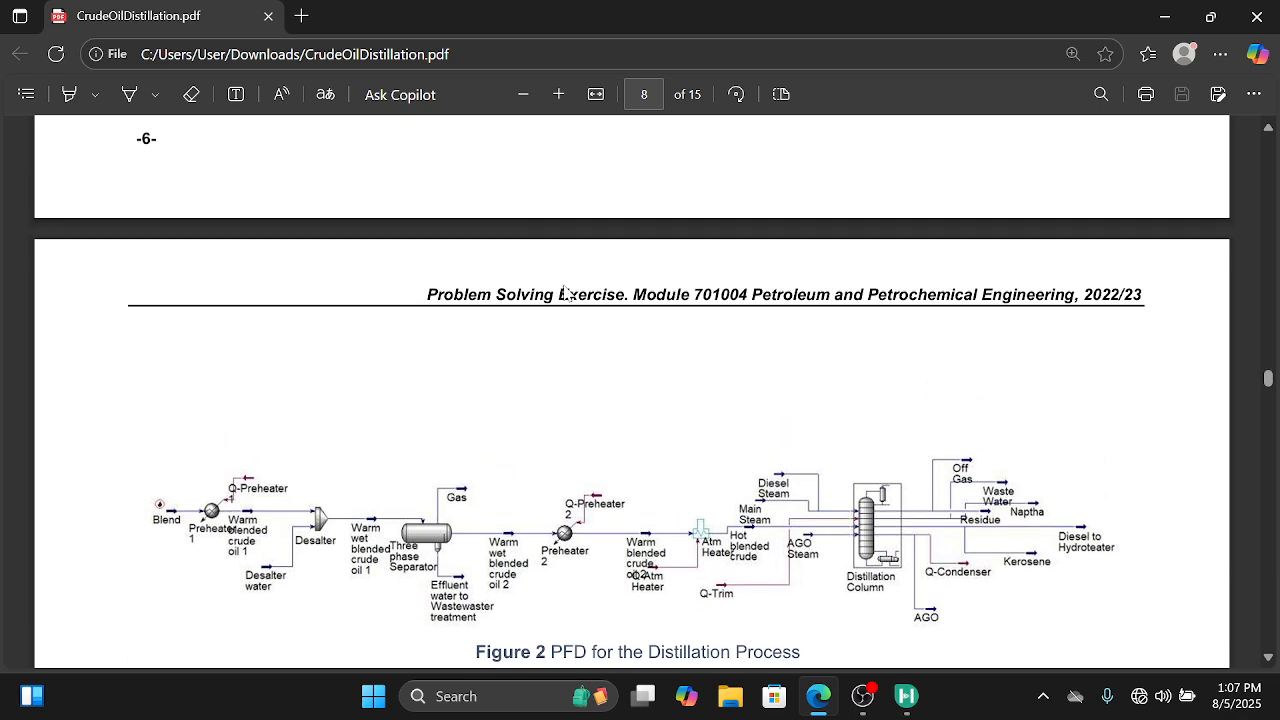
scroll(565, 292, up, 12)
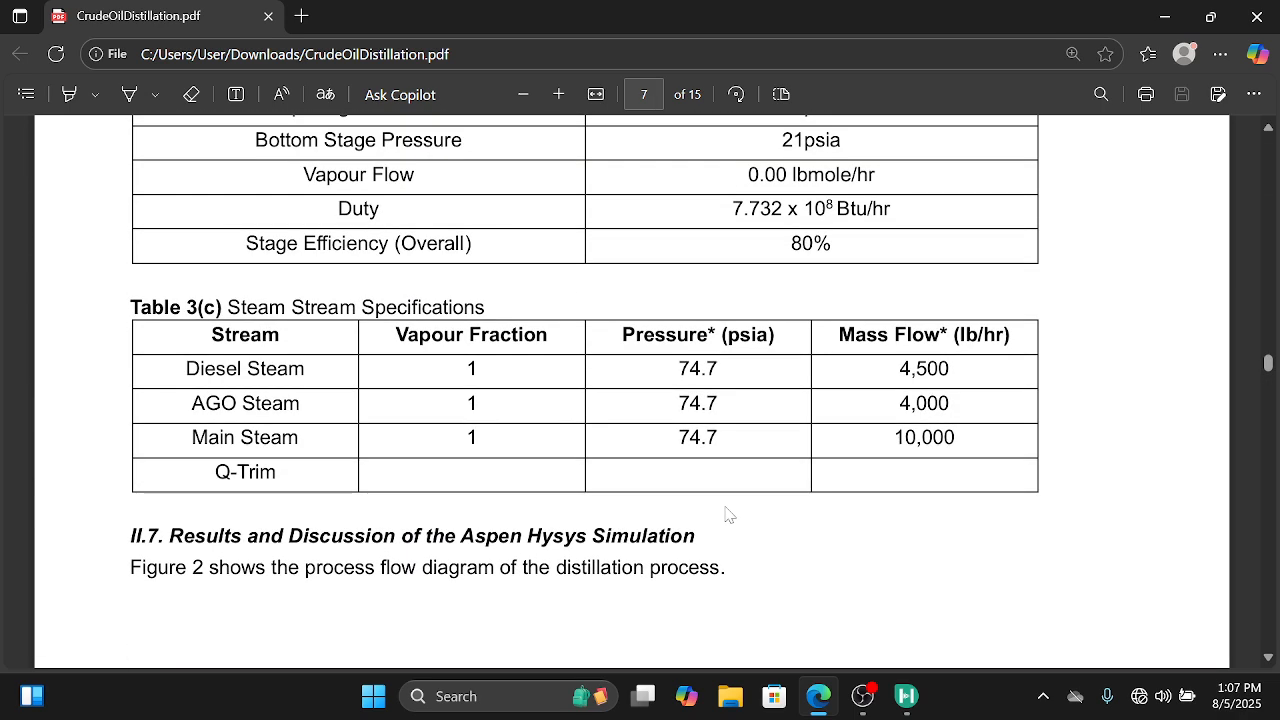
Step: Switch to Aspen HYSYS and place a refluxed absorber column downstream of the fired heater E-101
click(906, 696)
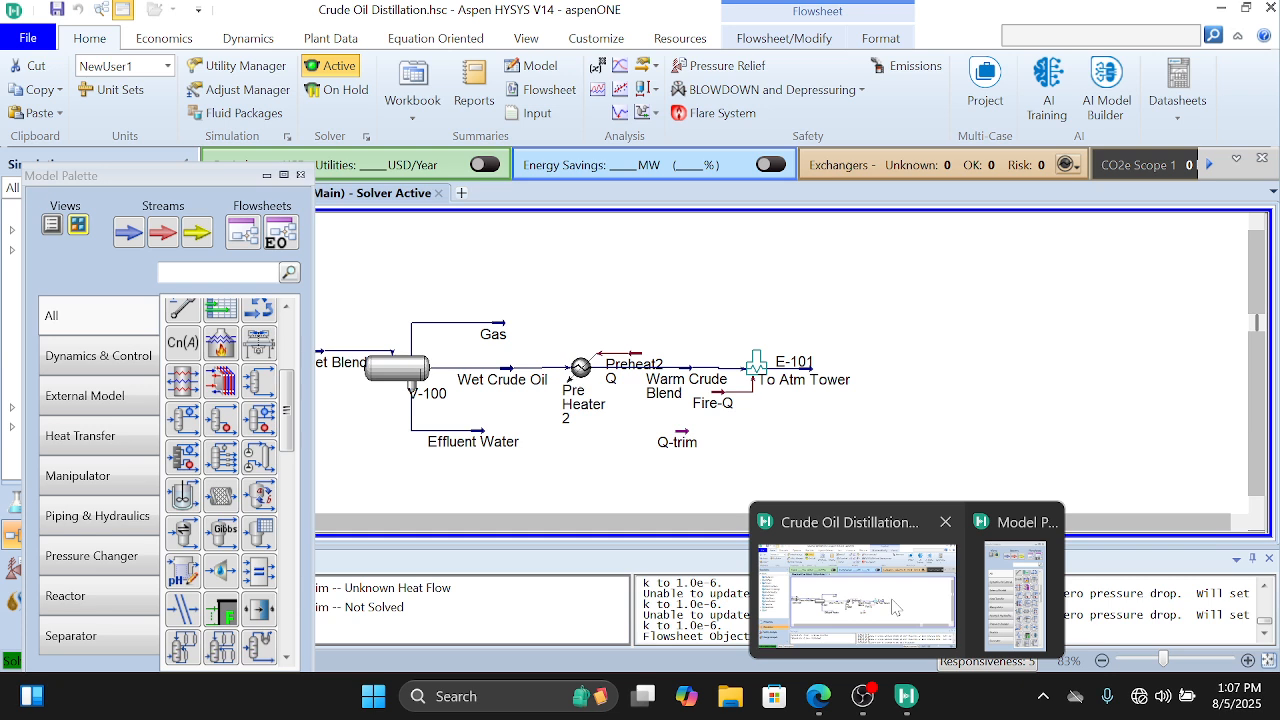
click(893, 607)
mouse_move(335, 358)
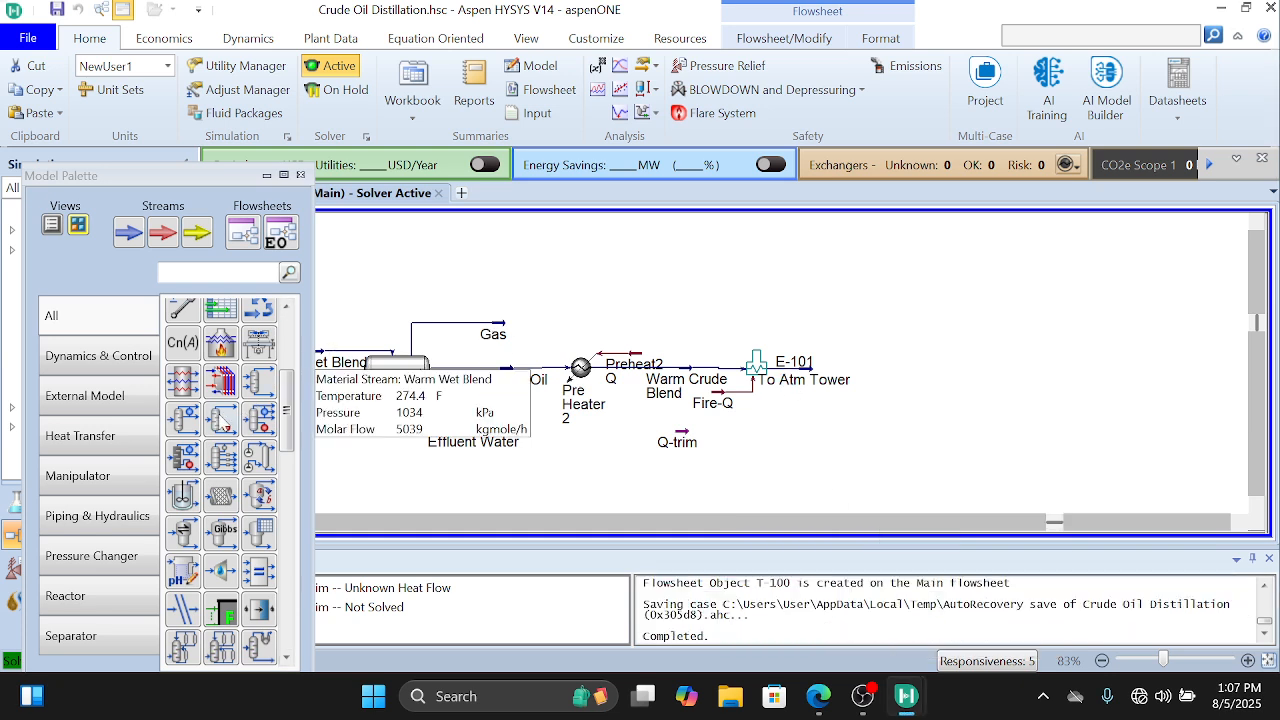
click(183, 419)
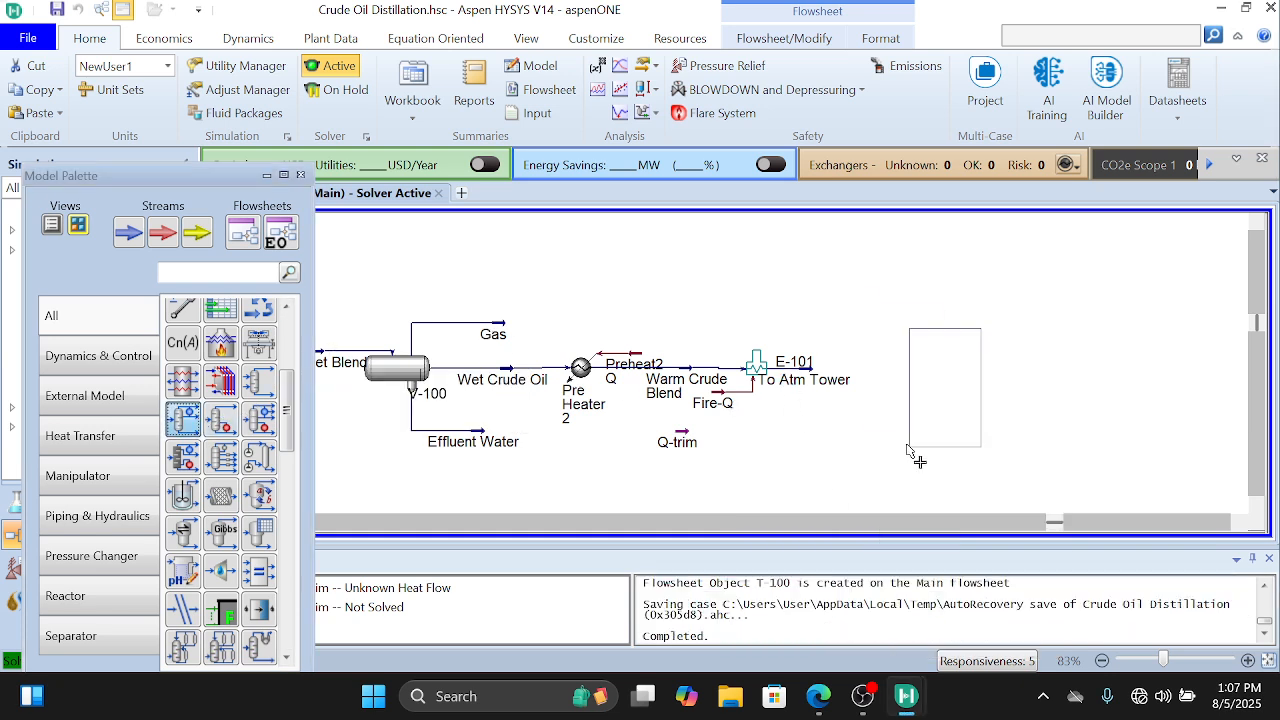
click(908, 450)
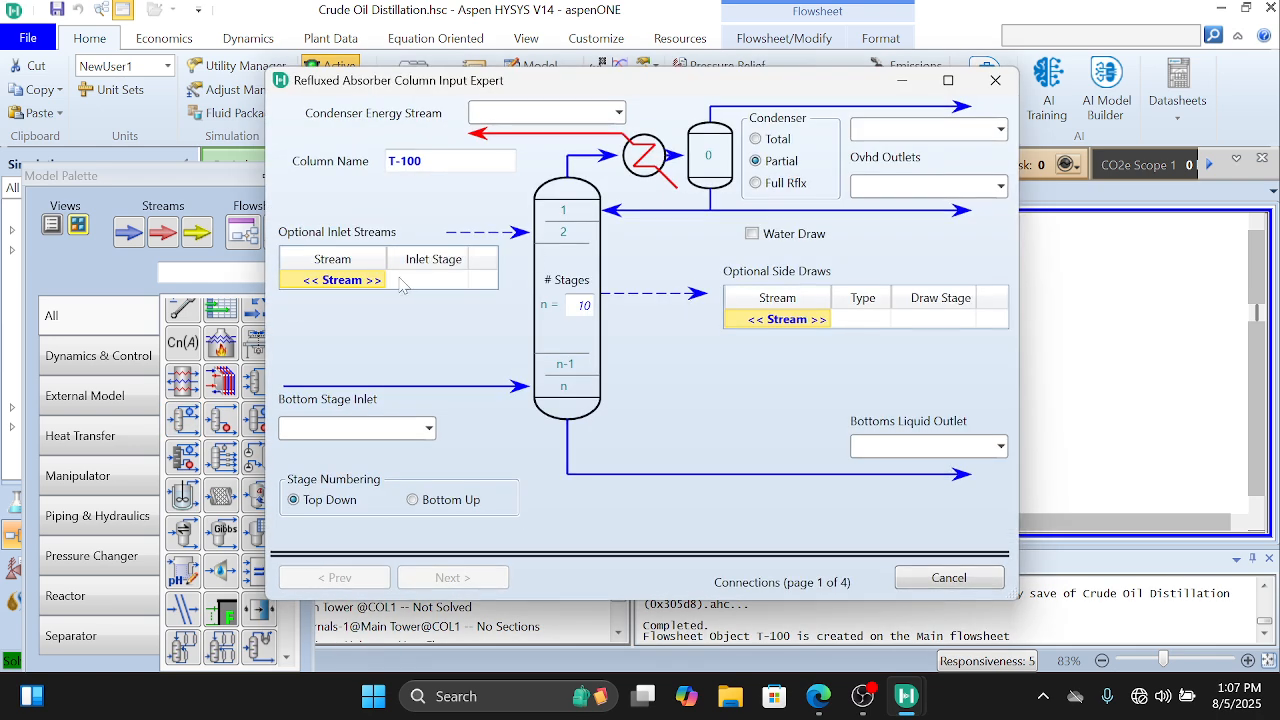
Step: Look up the number of trays in the PDF and set the column's number of stages to 29
click(380, 280)
click(590, 314)
click(820, 696)
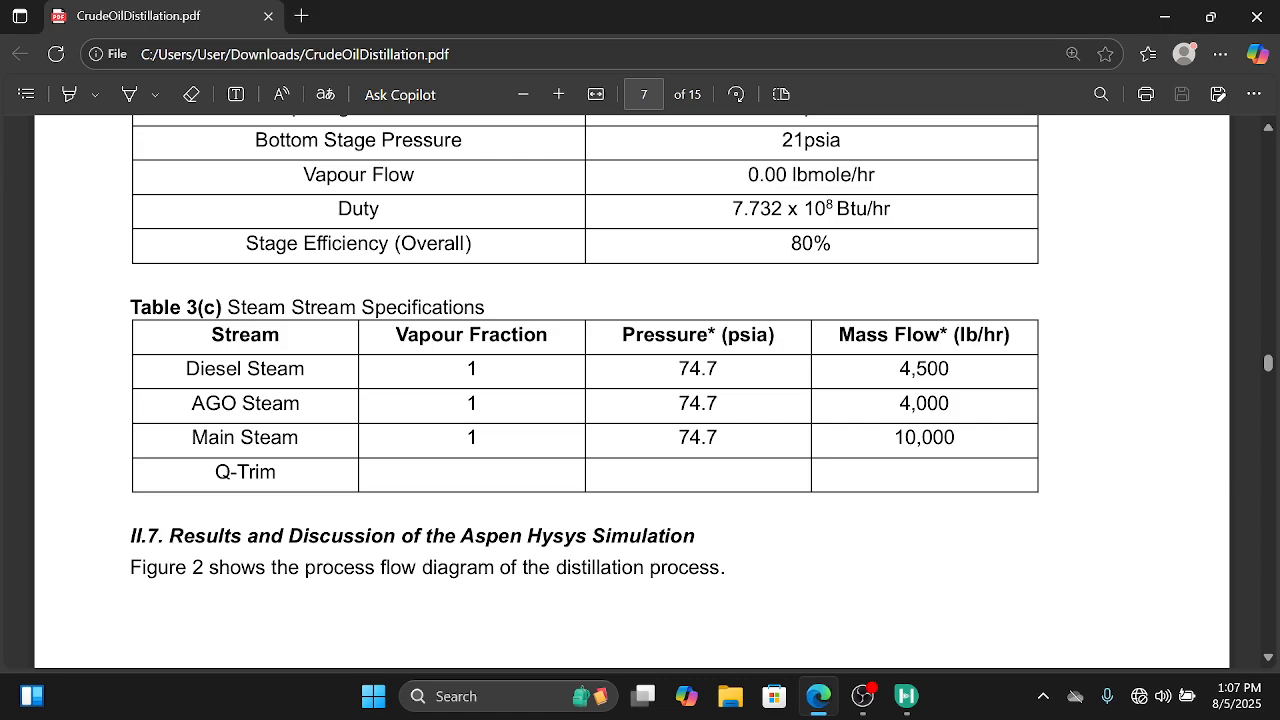
scroll(640, 390, up, 10)
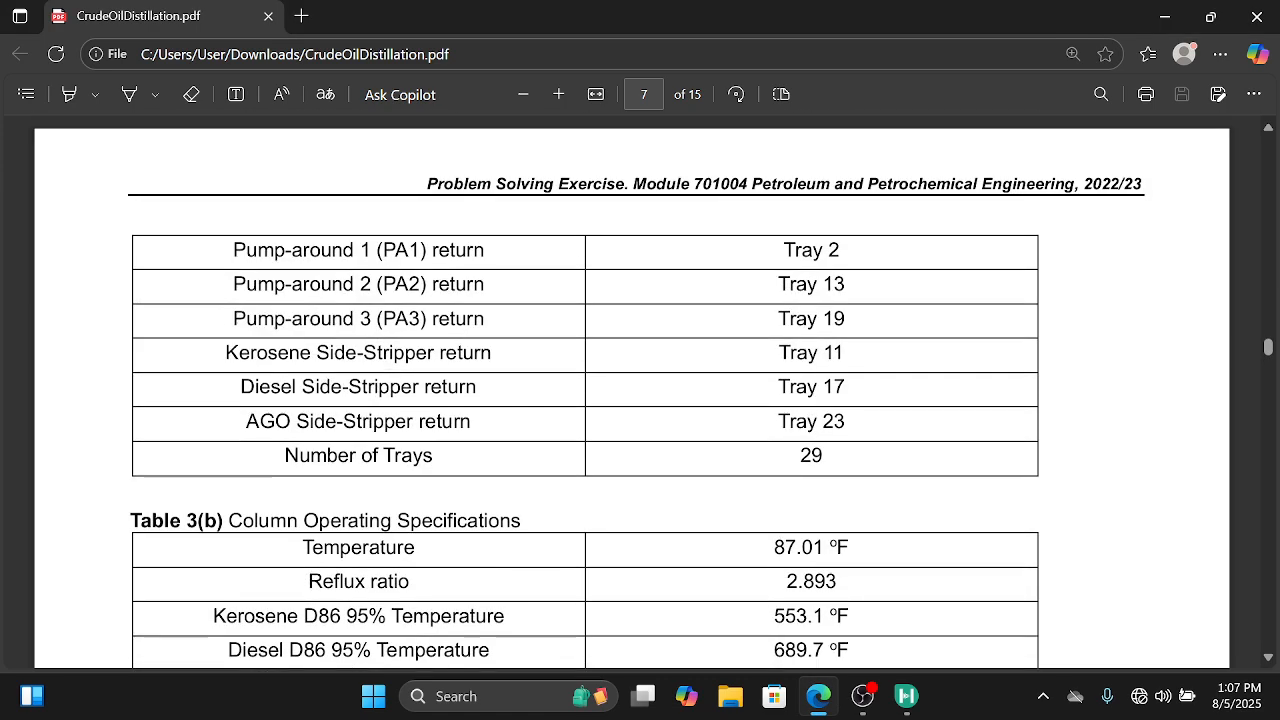
scroll(640, 390, down, 1)
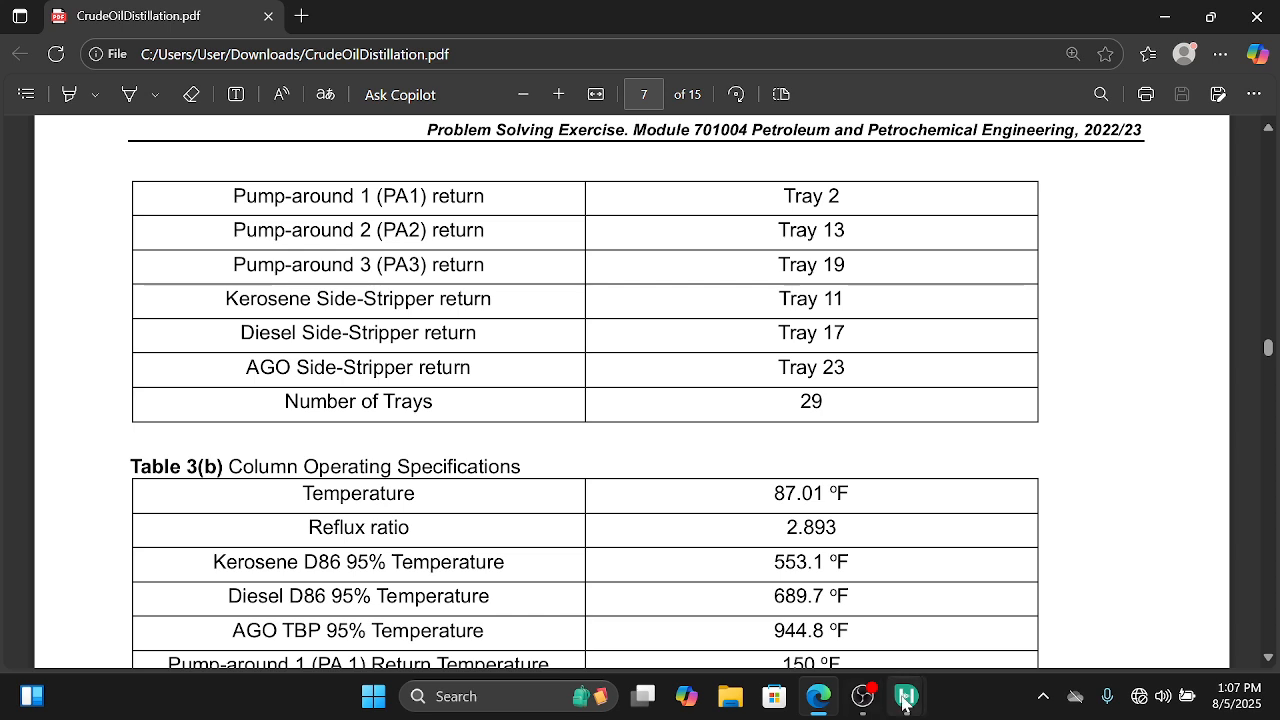
mouse_move(910, 705)
click(829, 652)
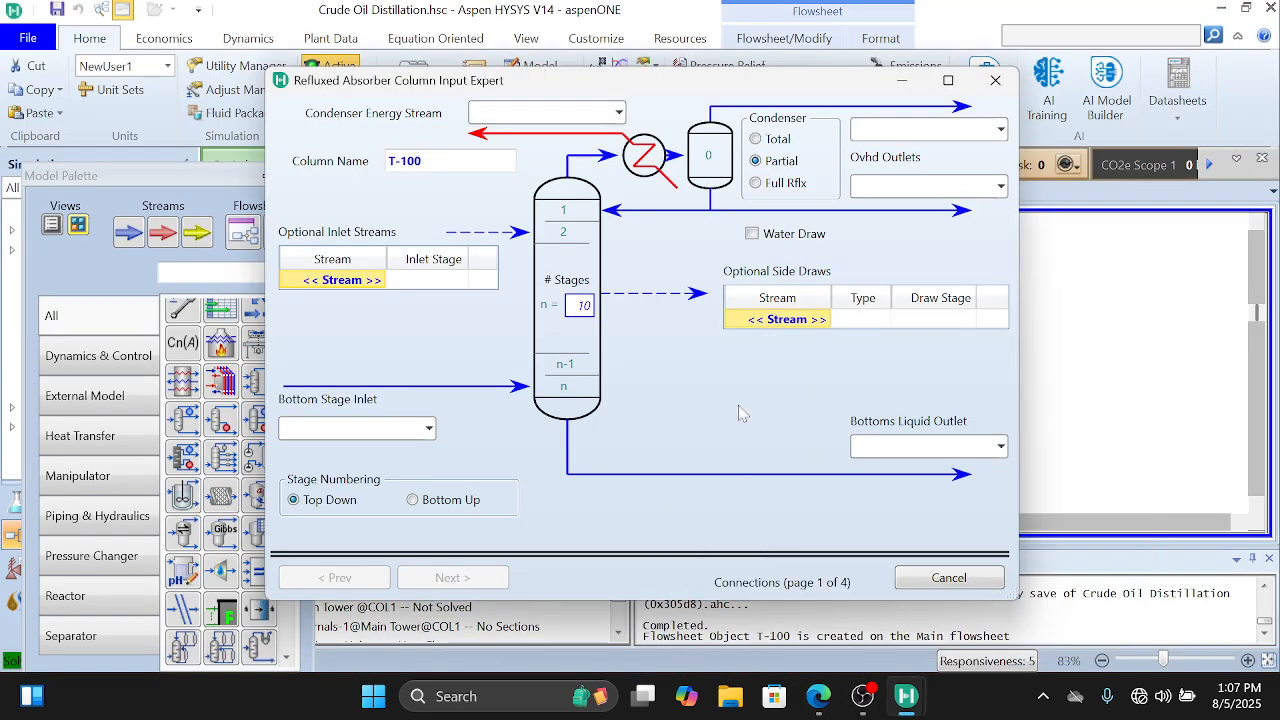
click(586, 305)
text(29)
key(Return)
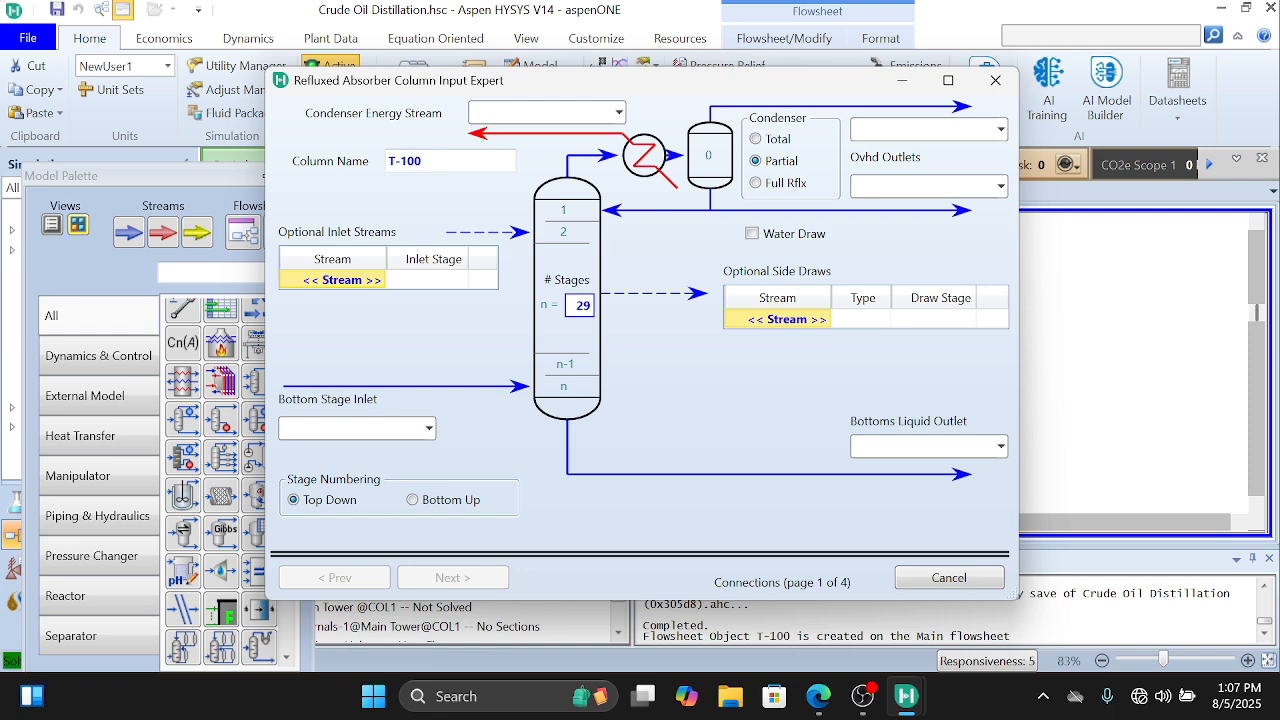
Step: Check the distillation column's stream connections in the PDF's process flow diagram and return to the column's input expert in Aspen HYSYS
click(350, 281)
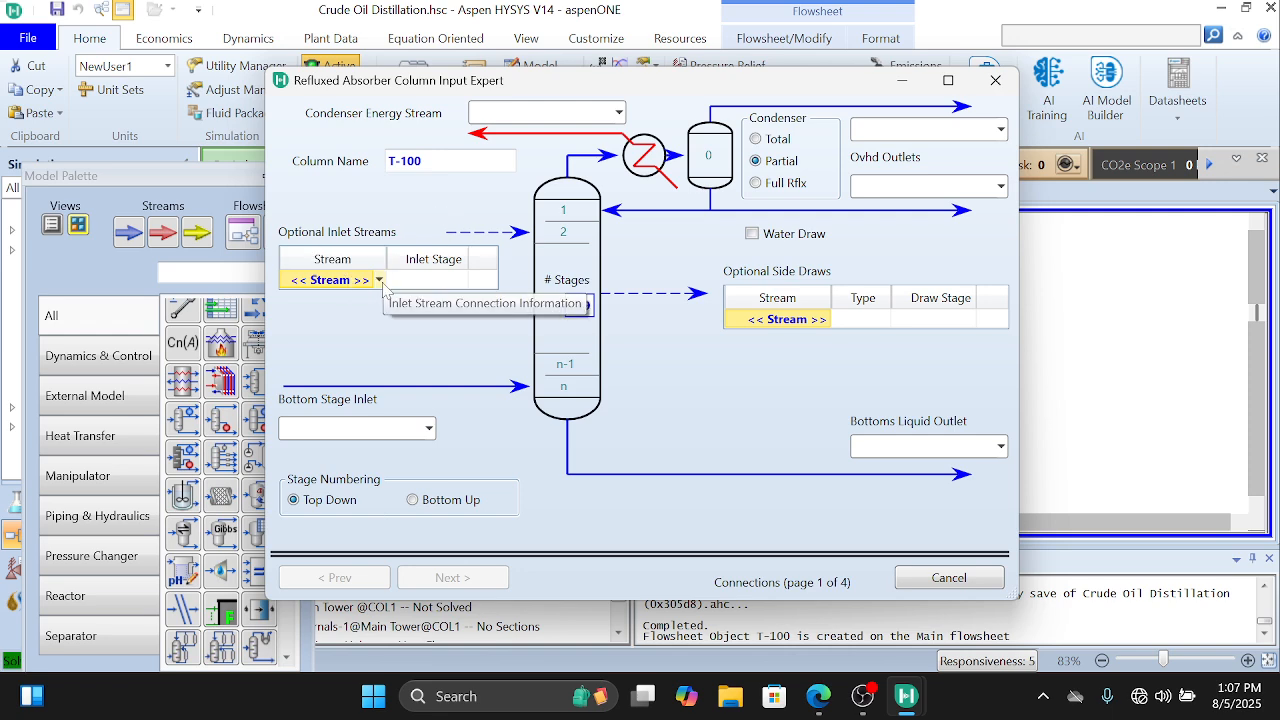
click(897, 81)
scroll(632, 390, up, 2)
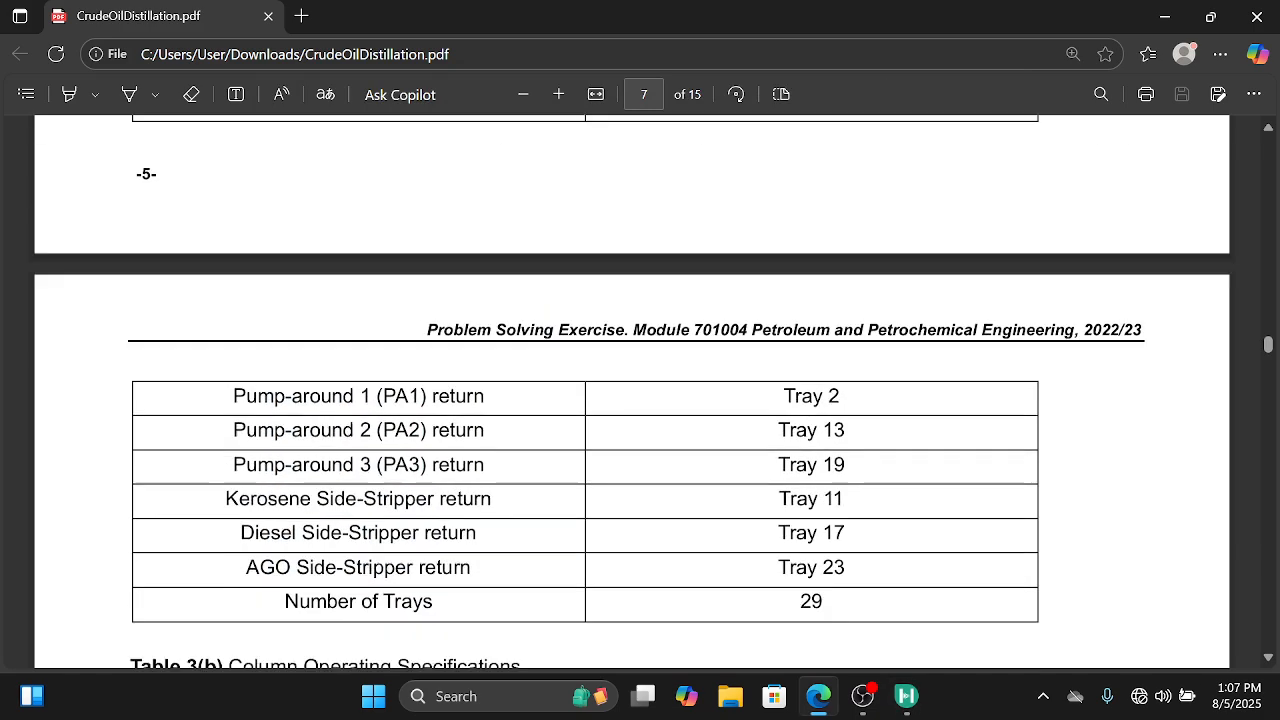
scroll(632, 390, down, 15)
scroll(632, 400, down, 2)
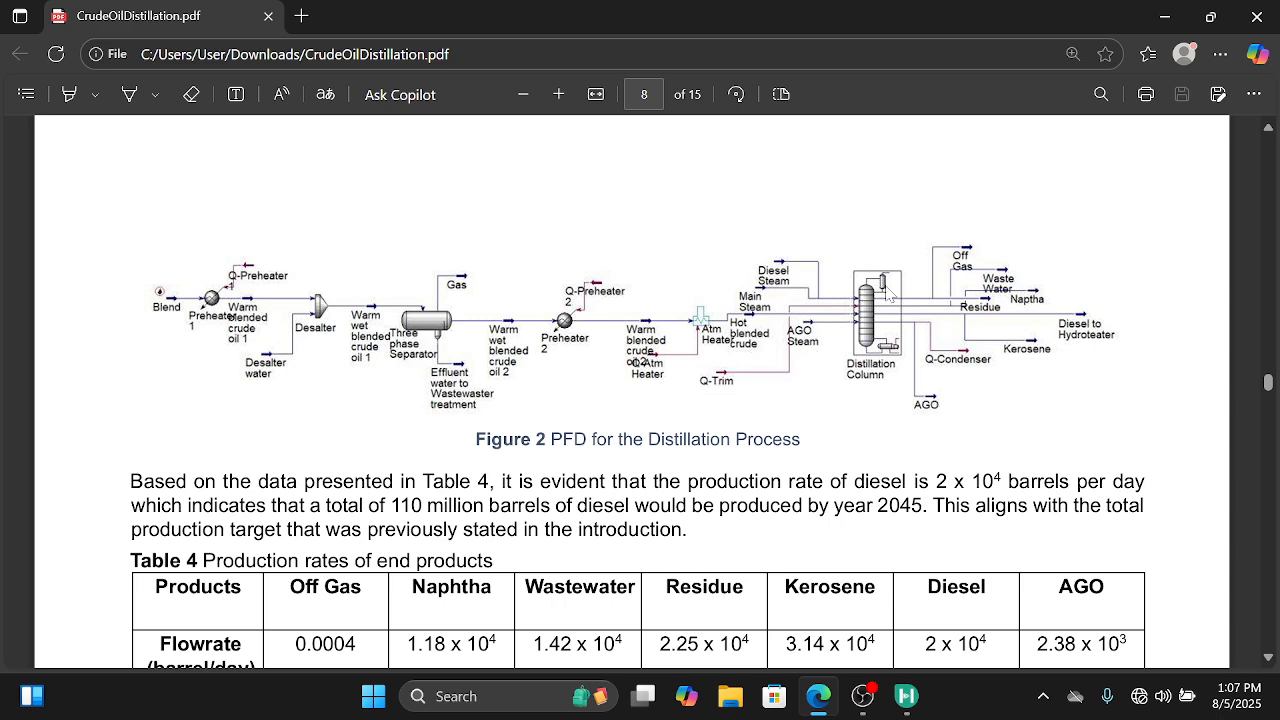
mouse_move(905, 696)
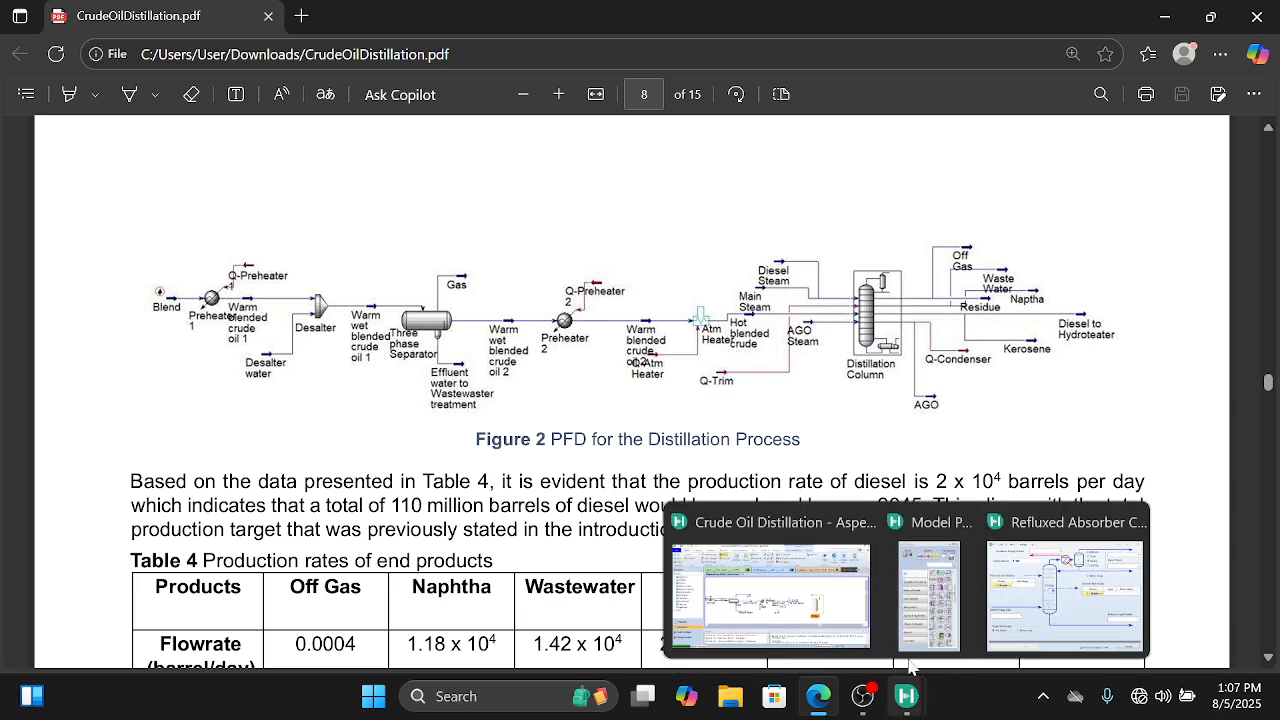
mouse_move(1007, 580)
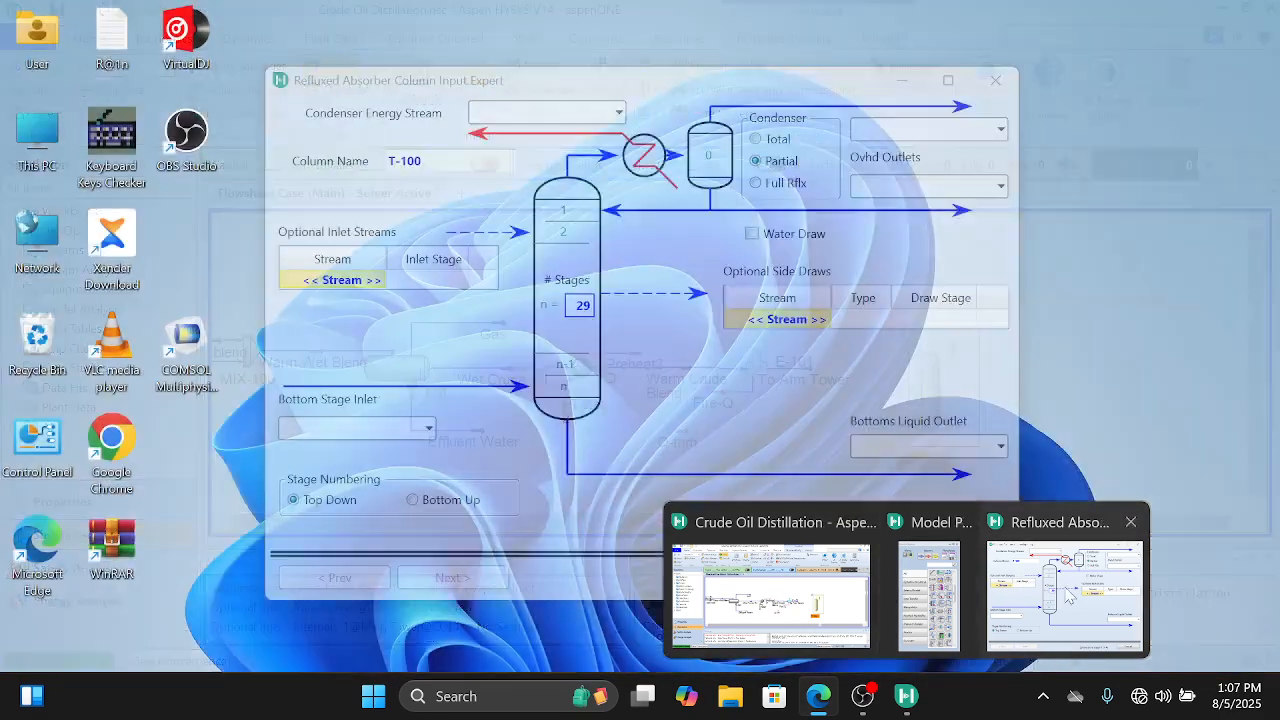
click(1070, 597)
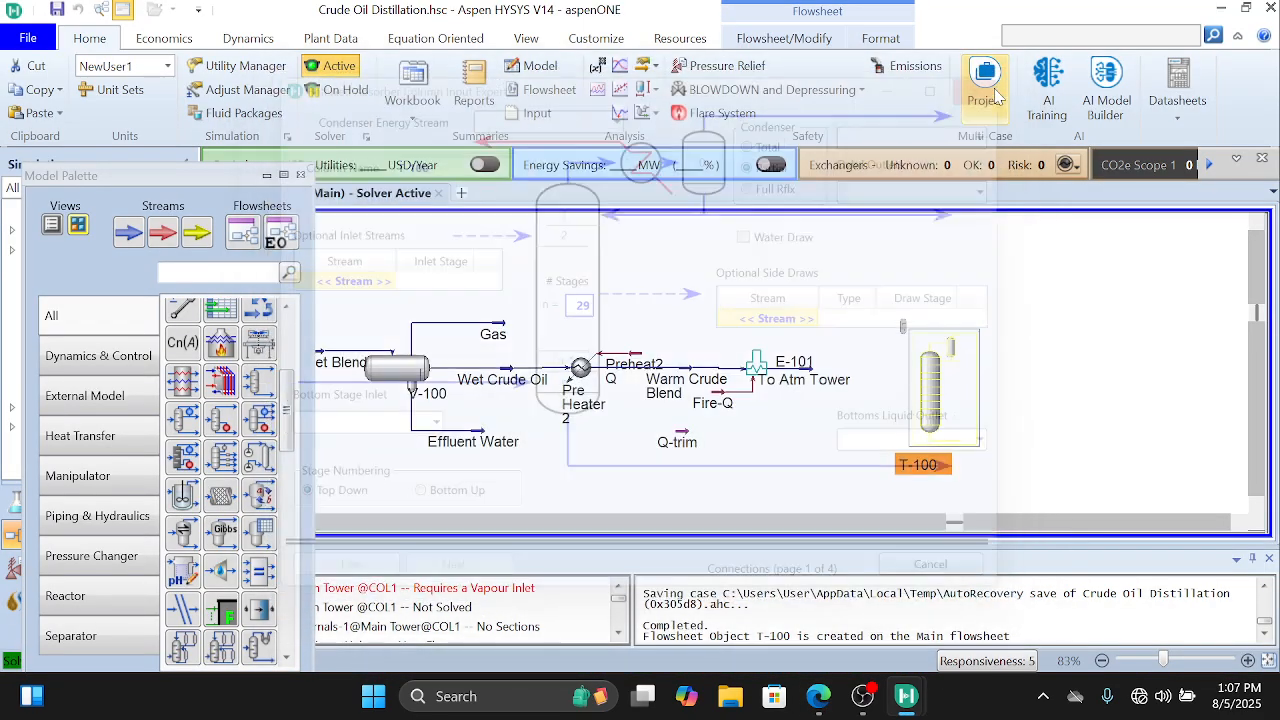
Step: Add an energy stream between the fired heater and the column and try to name it Q-Trim
click(868, 307)
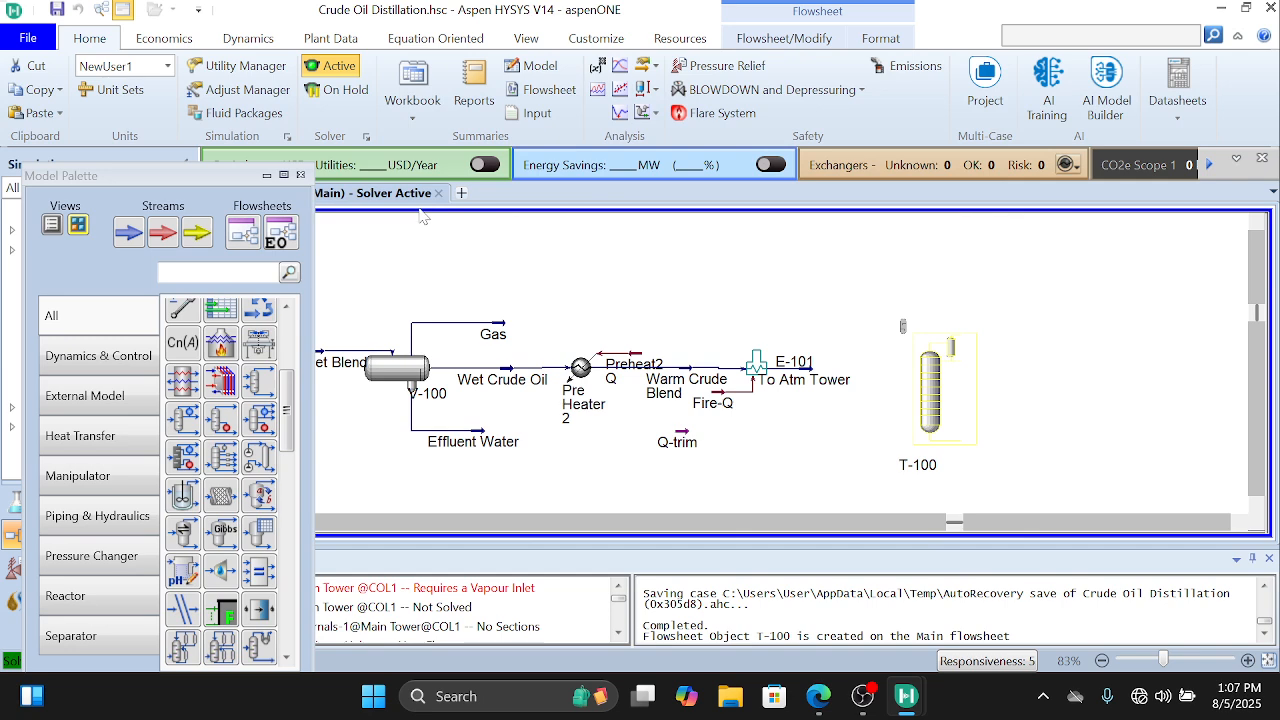
click(165, 234)
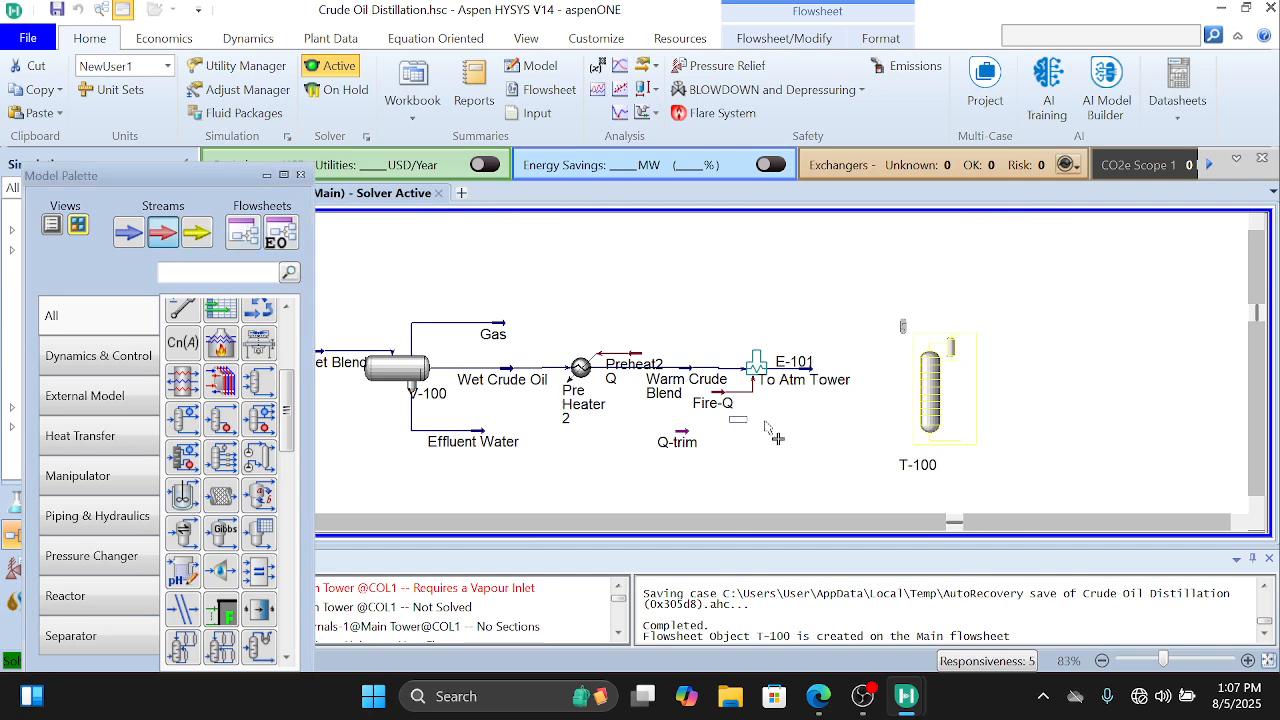
click(843, 417)
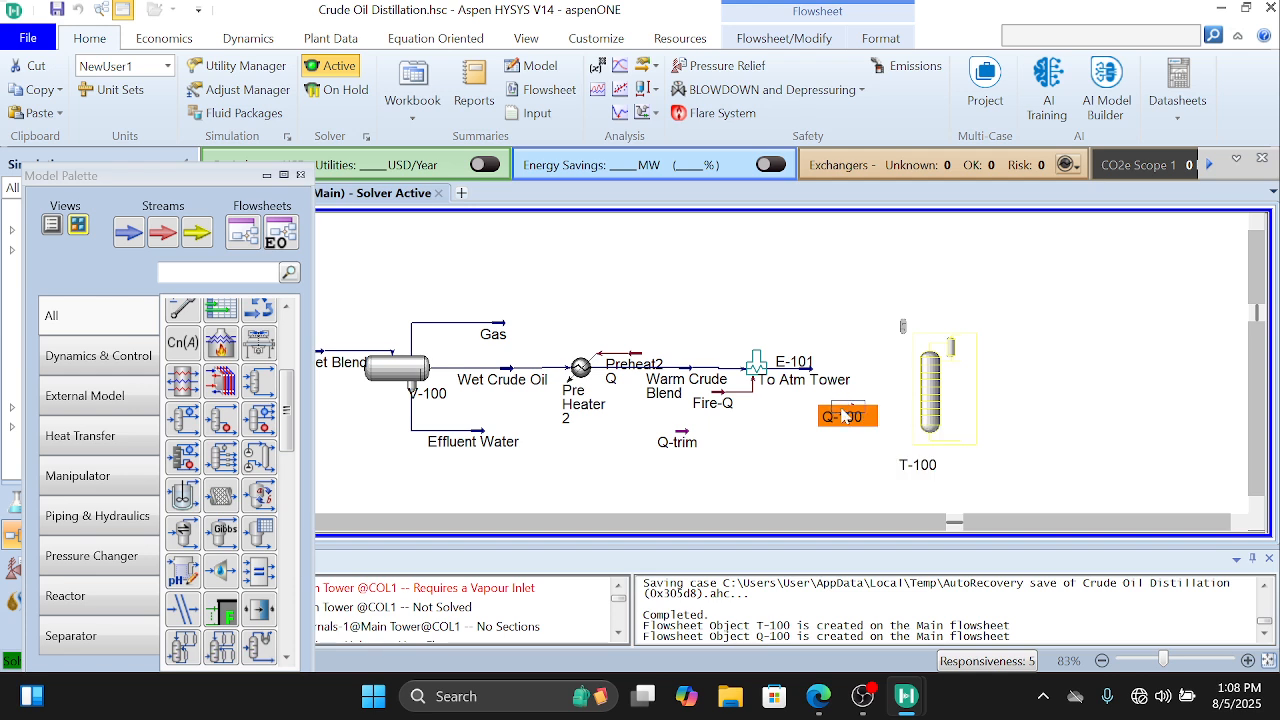
double_click(843, 417)
click(1089, 478)
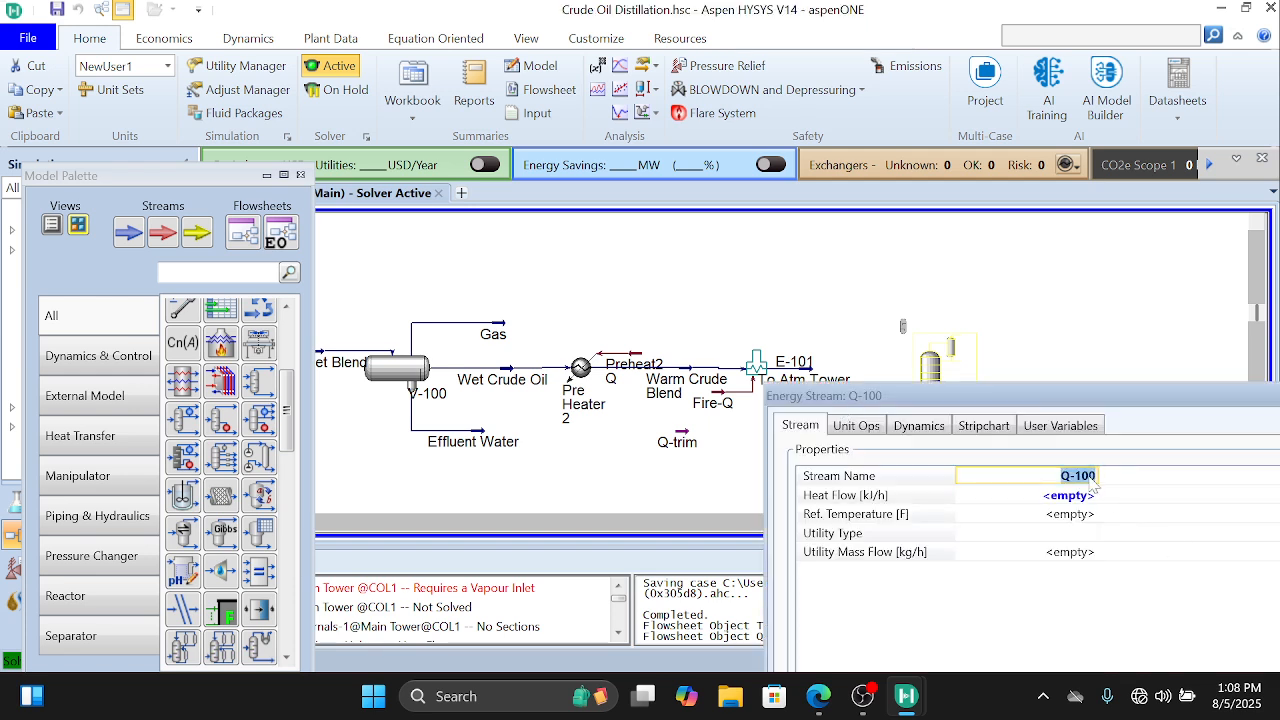
click(1090, 476)
key(BackSpace)
key(BackSpace)
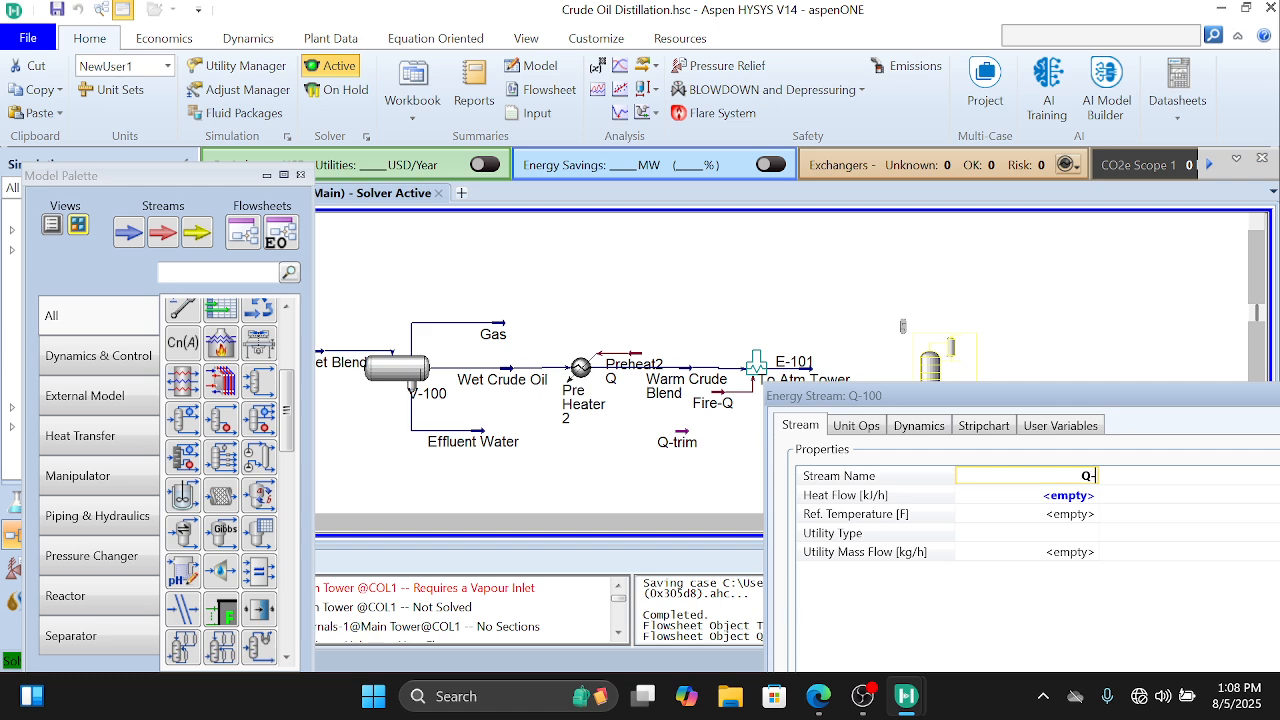
text(Trim)
key(Return)
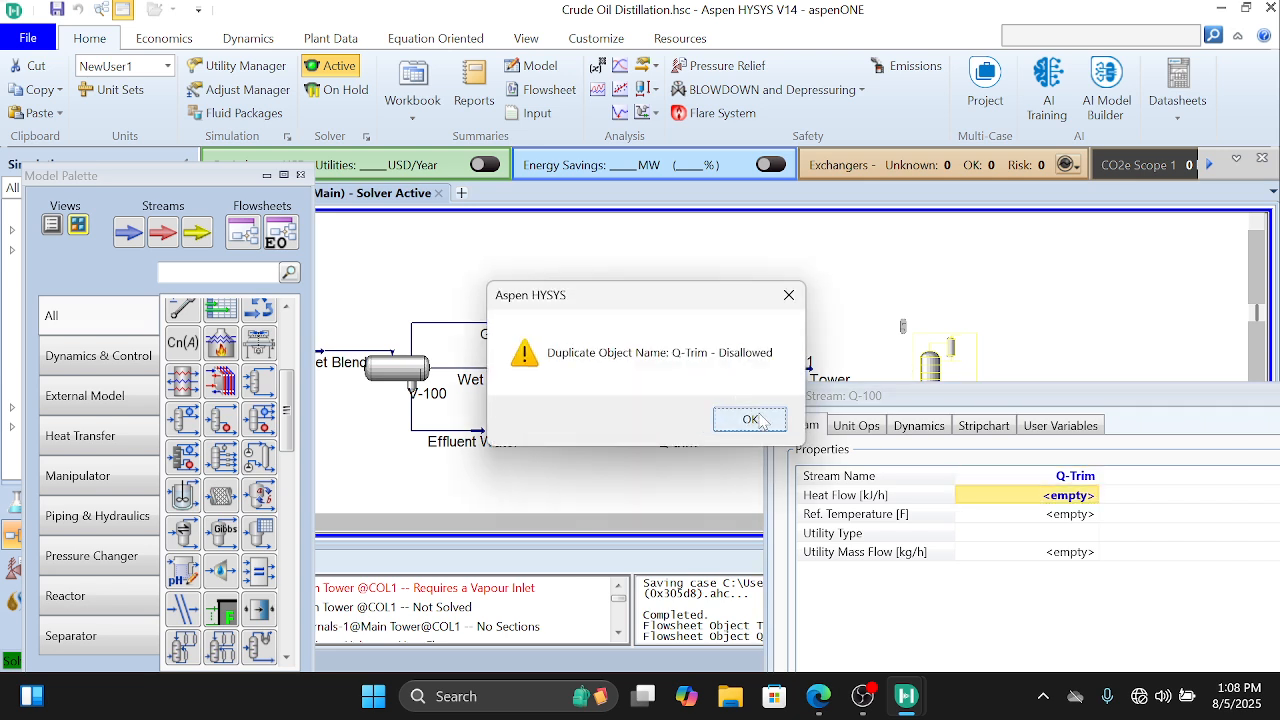
click(789, 297)
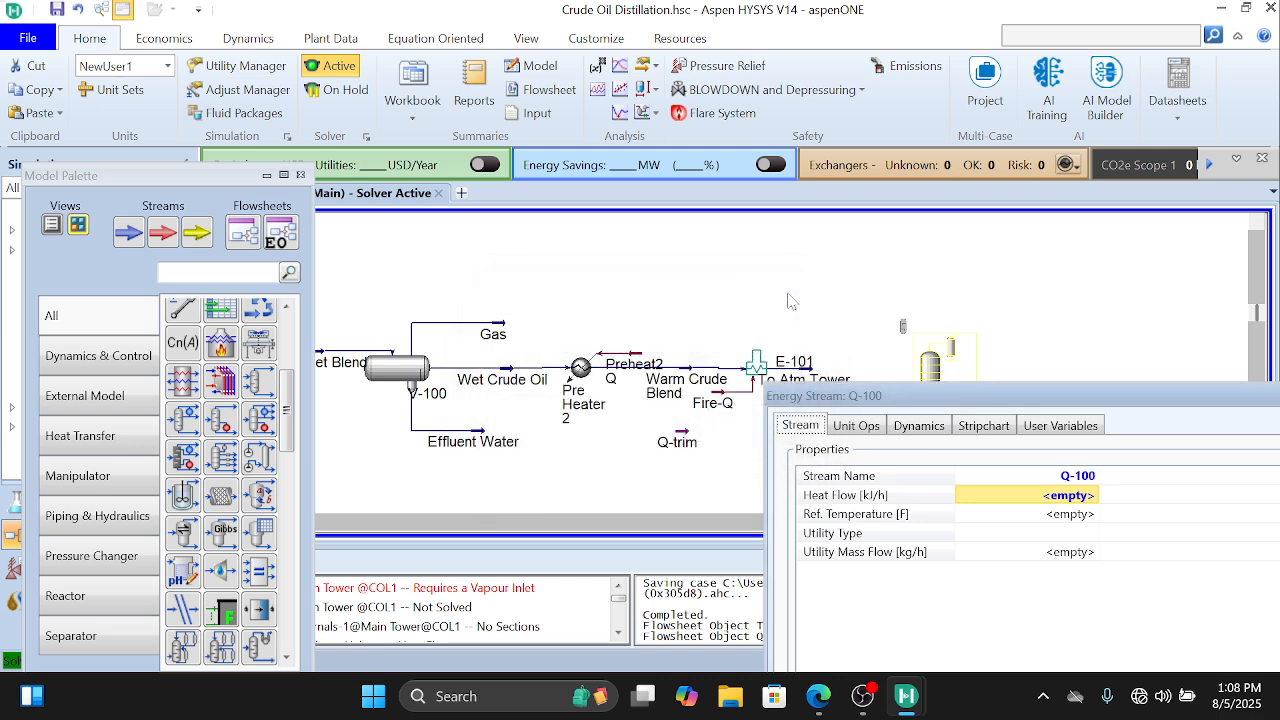
Step: Delete the extra energy stream Q-100 from the flowsheet
drag(1010, 402, 903, 341)
drag(1135, 345, 920, 266)
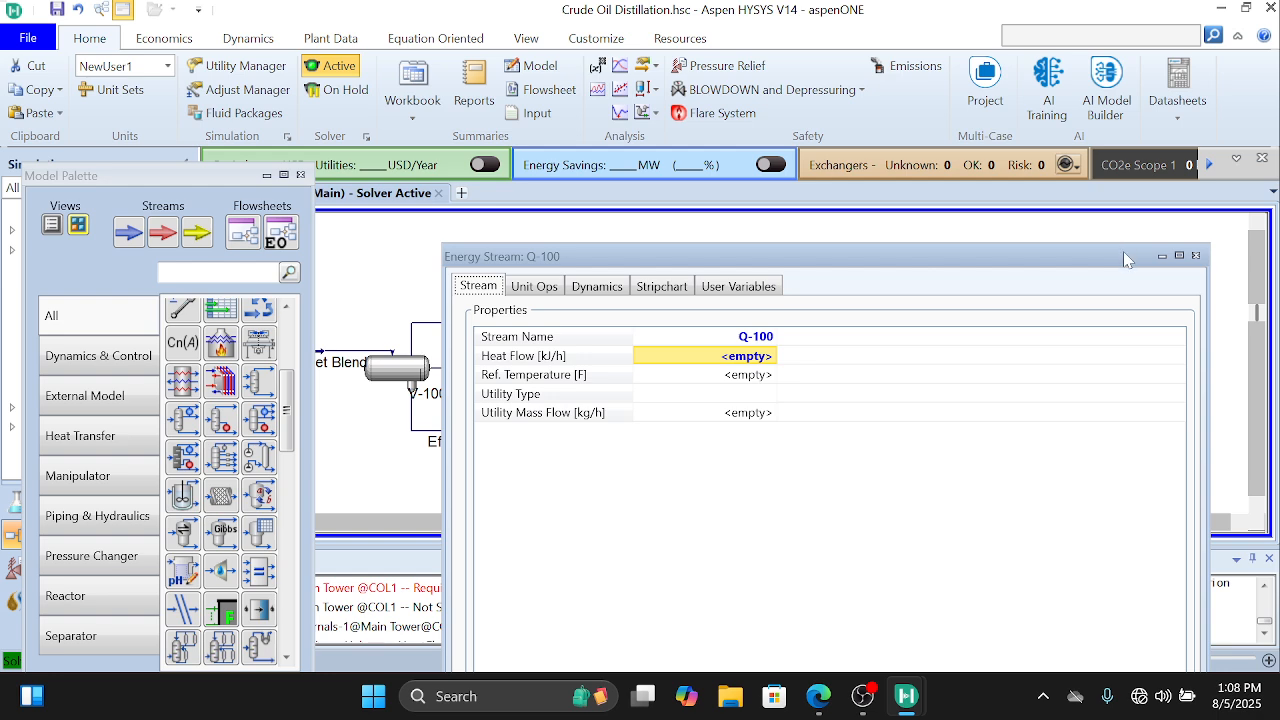
drag(1123, 251, 1104, 142)
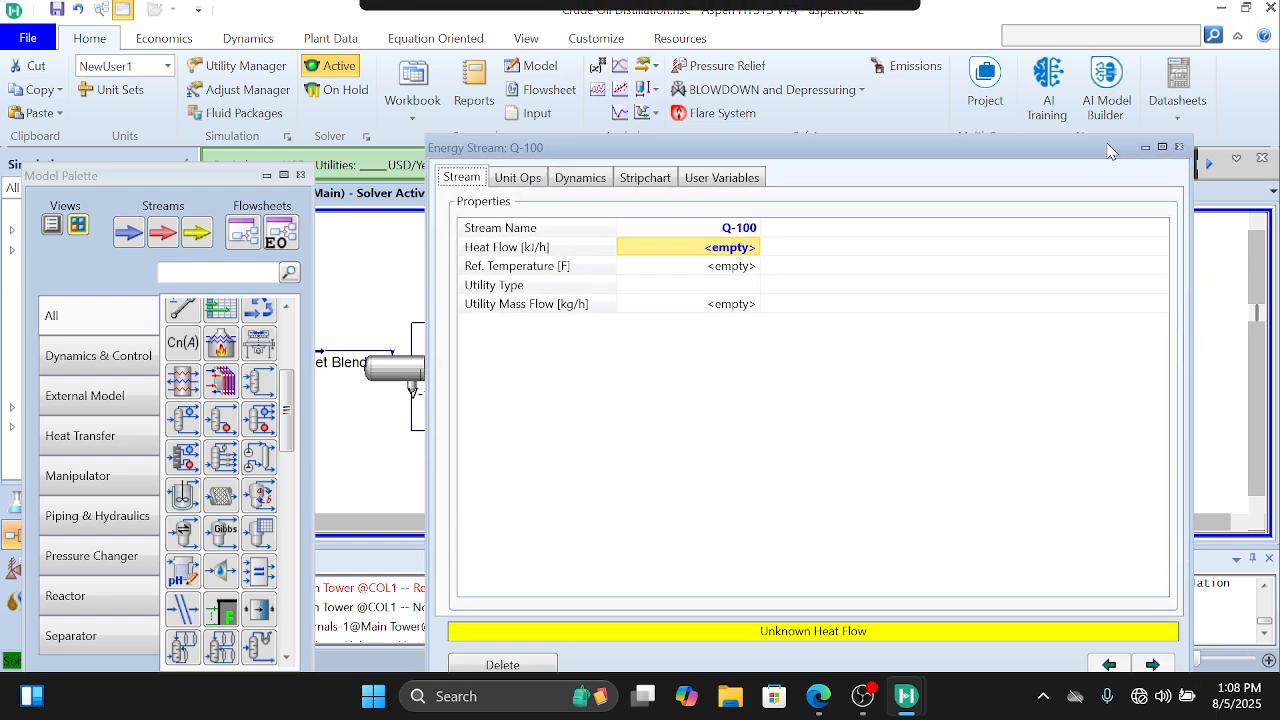
click(540, 666)
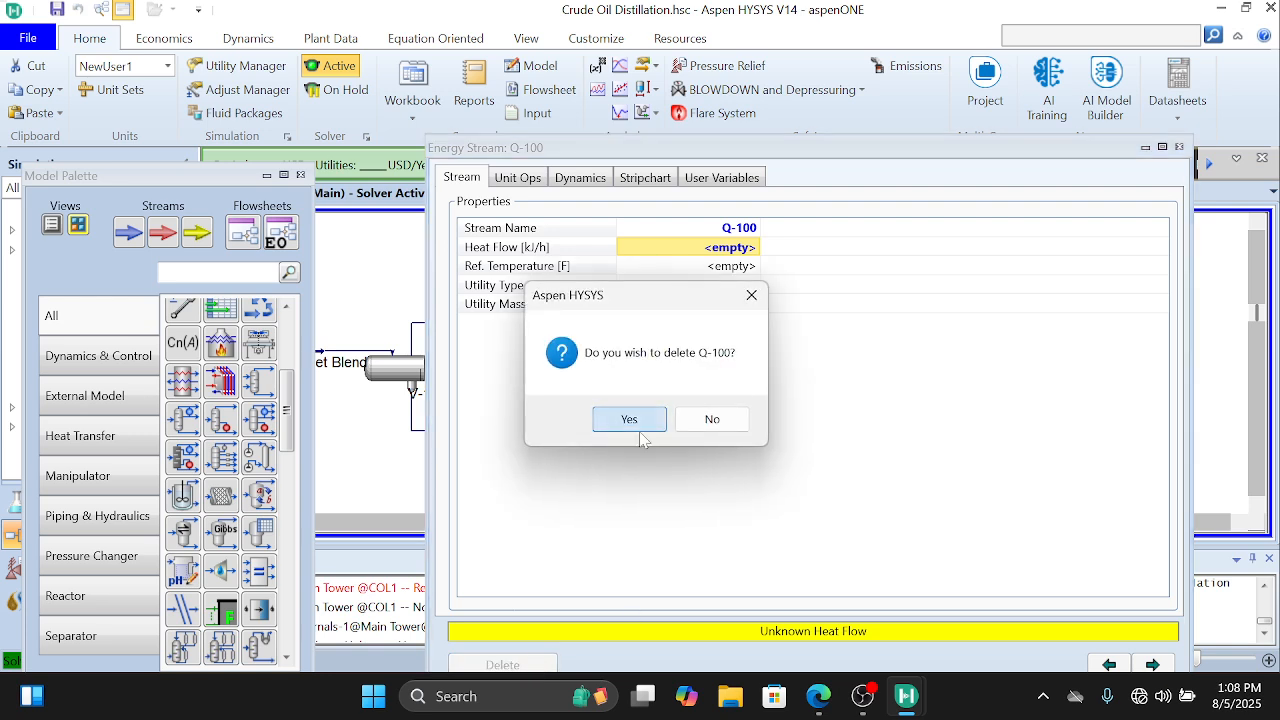
click(629, 421)
Step: Move the existing Q-trim energy stream closer to column T-100 and reopen the column's input expert
drag(680, 441, 788, 446)
click(1060, 456)
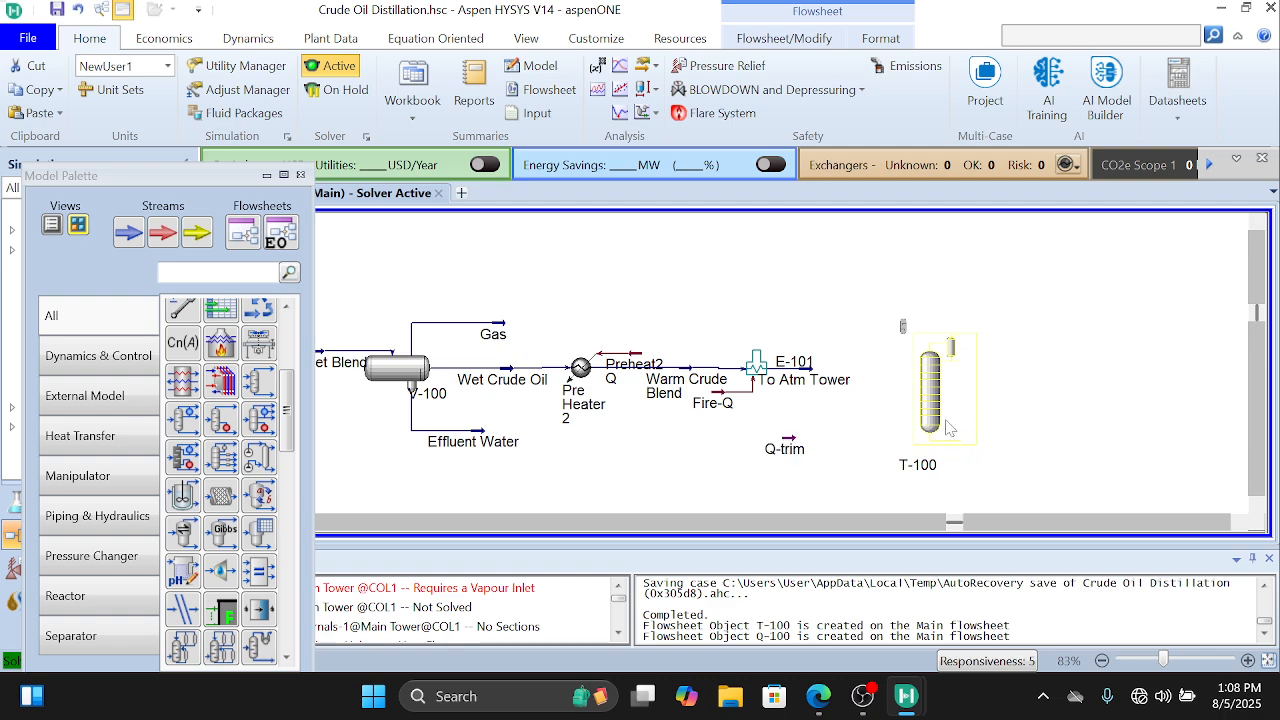
double_click(930, 425)
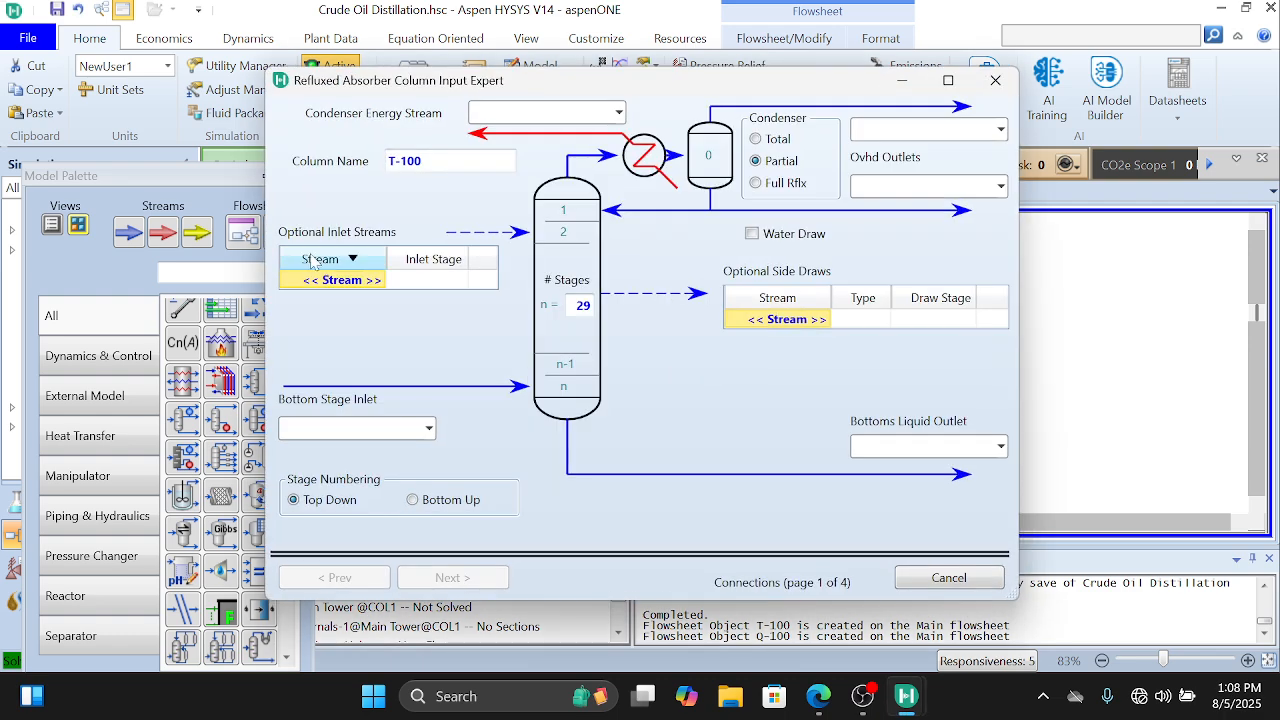
Step: Connect the stream To Atm Tower as a column inlet at stage 28 of the main tower
click(381, 283)
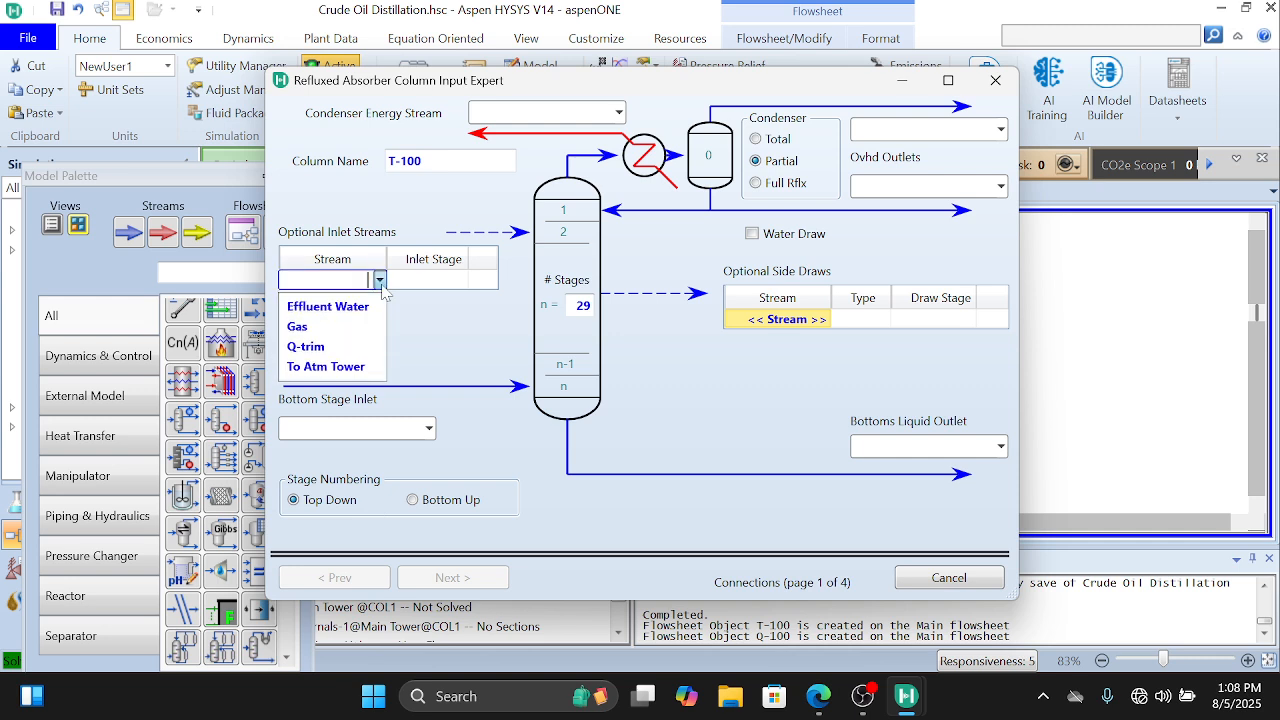
click(328, 366)
click(430, 285)
click(461, 280)
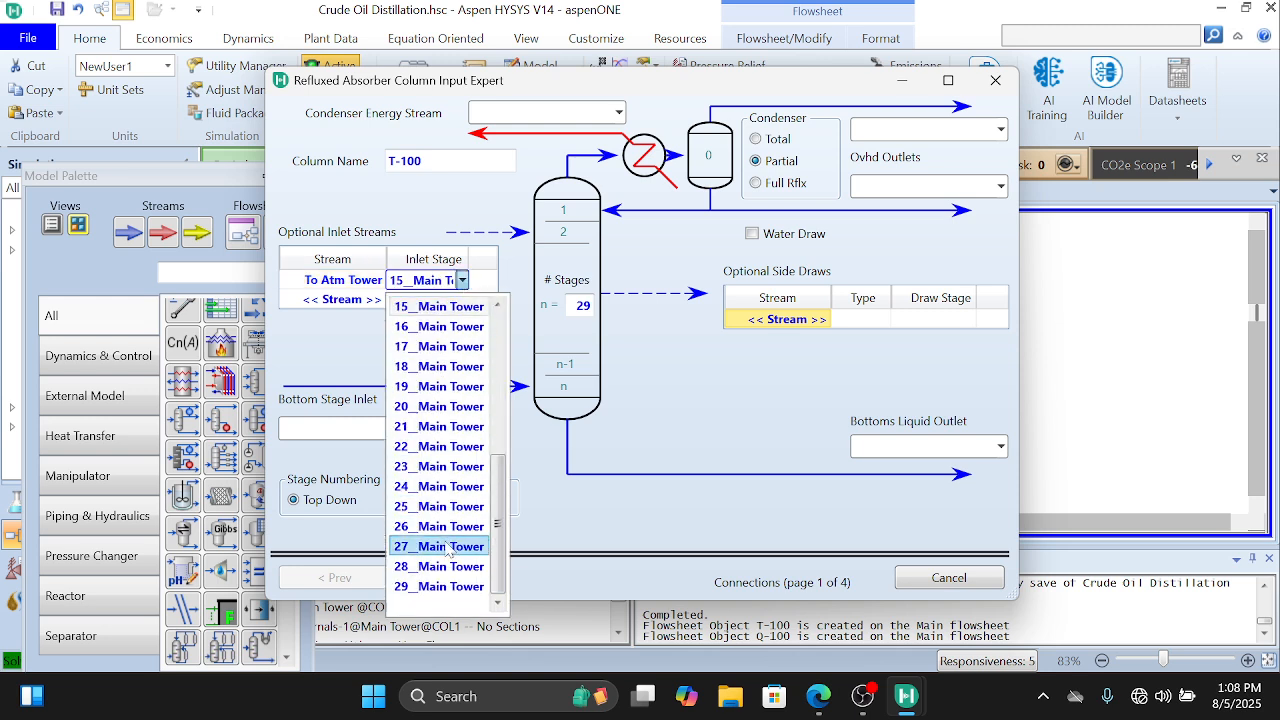
click(447, 567)
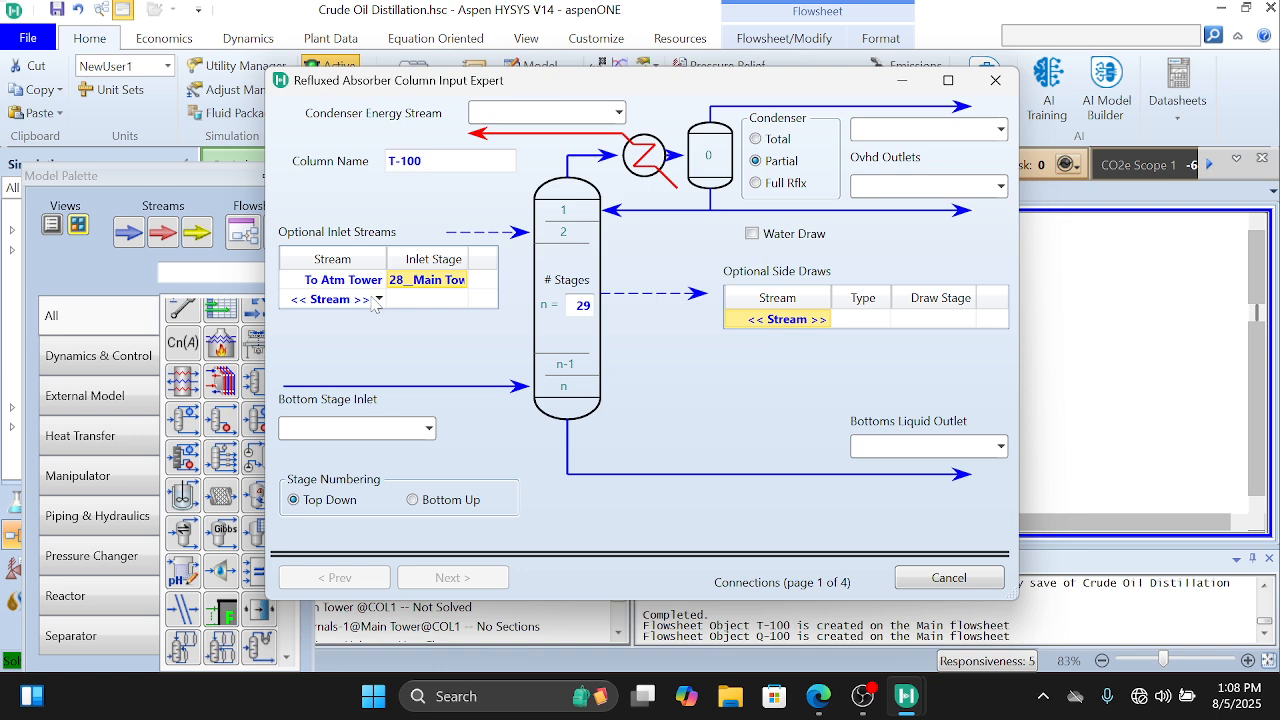
Step: Connect Q-trim as an inlet at stage 28 of the main tower and Main Steam as the bottom stage inlet
click(379, 300)
click(365, 368)
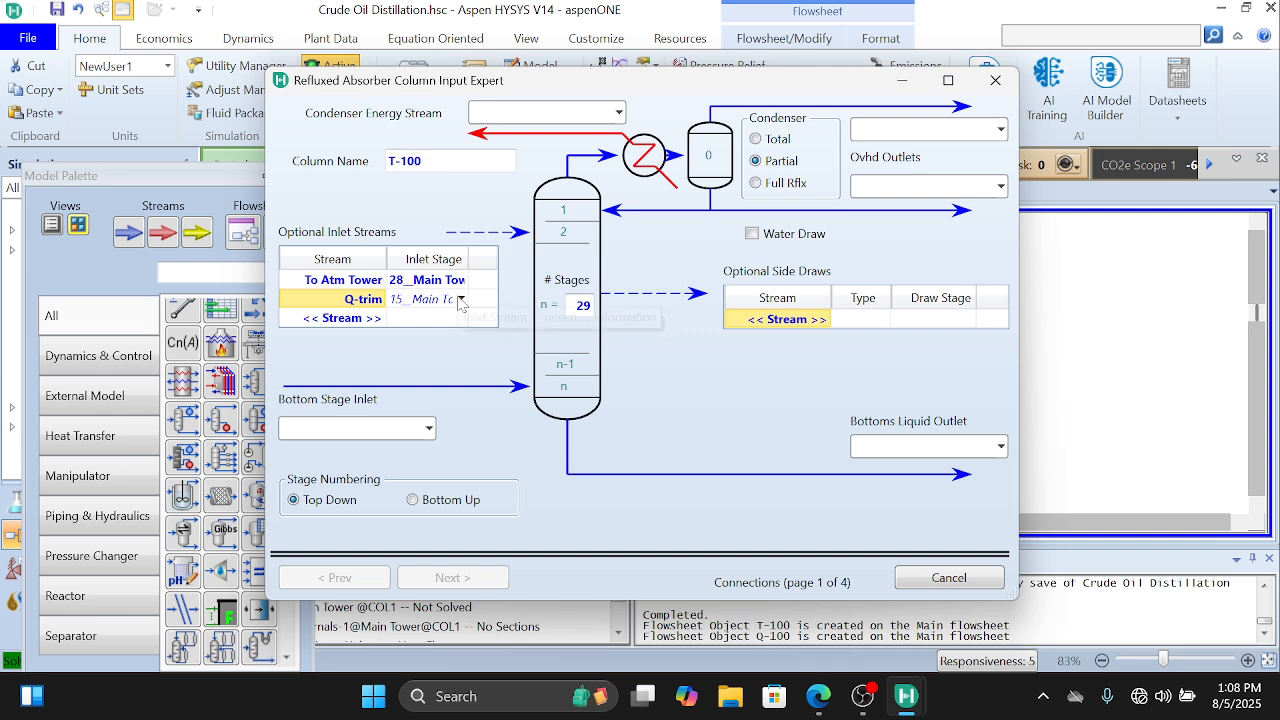
click(461, 300)
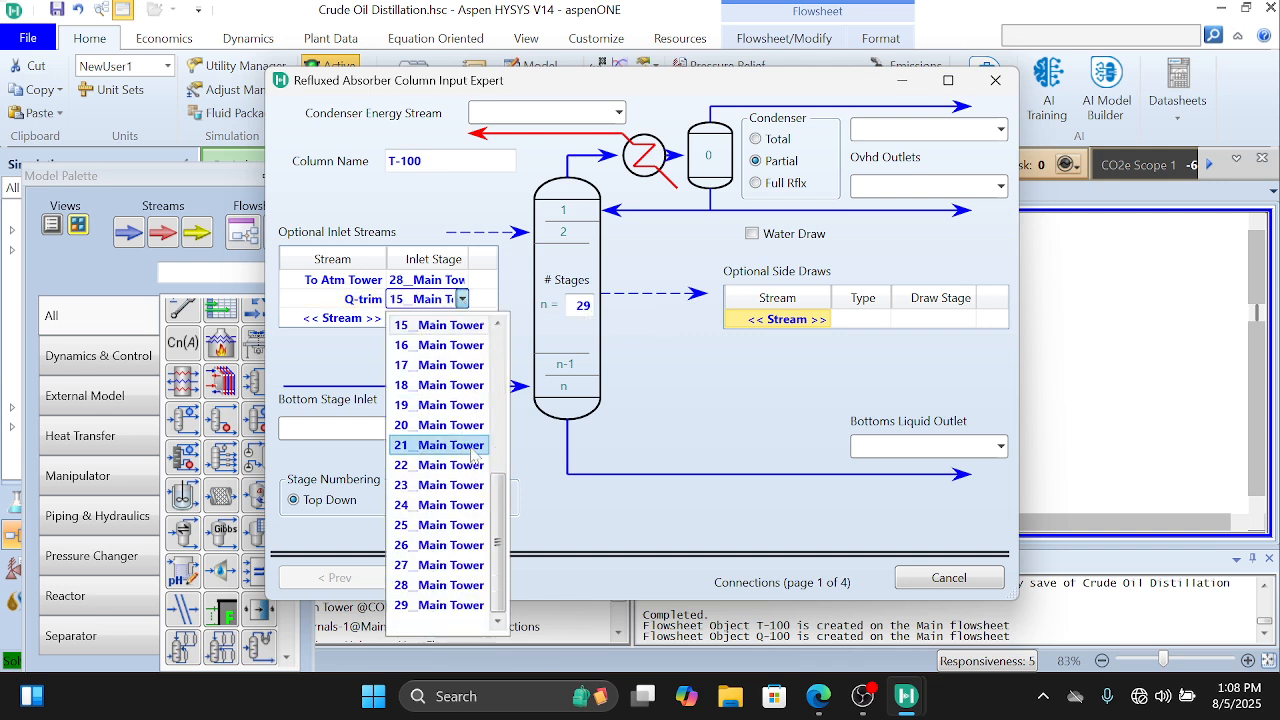
click(476, 586)
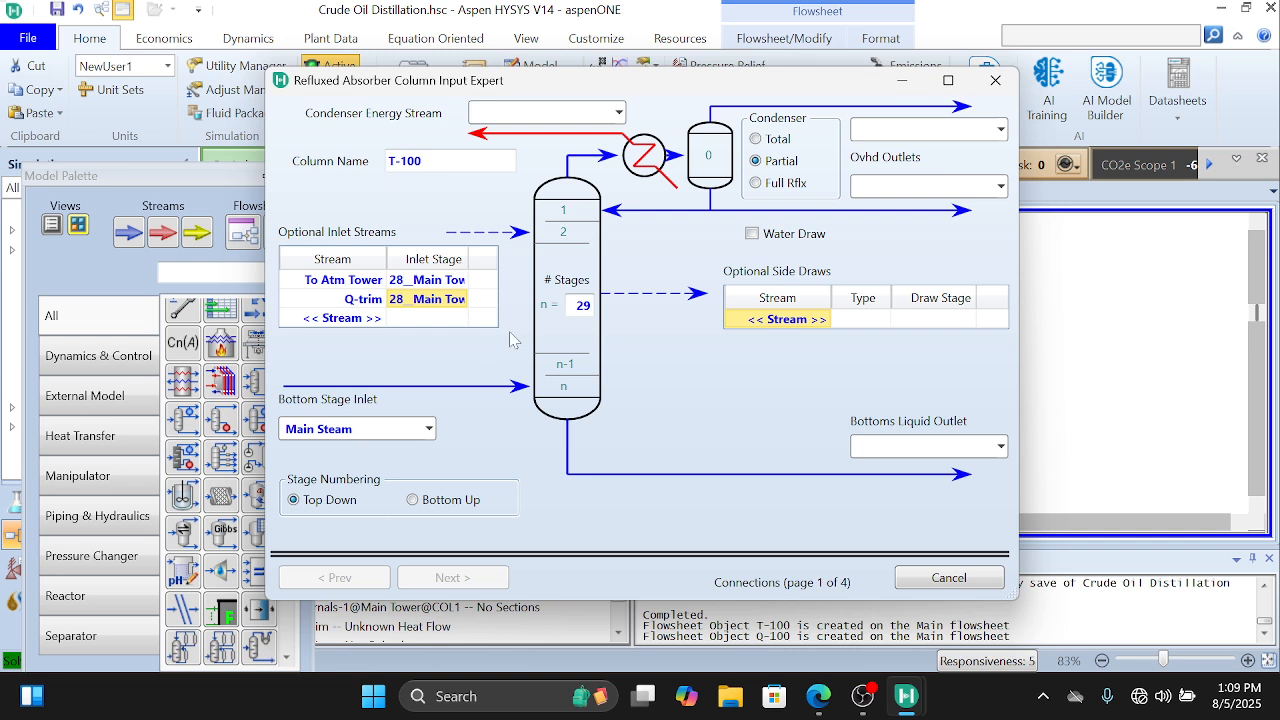
Step: Name the column Distillation Colunm, its condenser energy stream Cond Q, and its overhead outlets Off Gas and Naptha
click(397, 160)
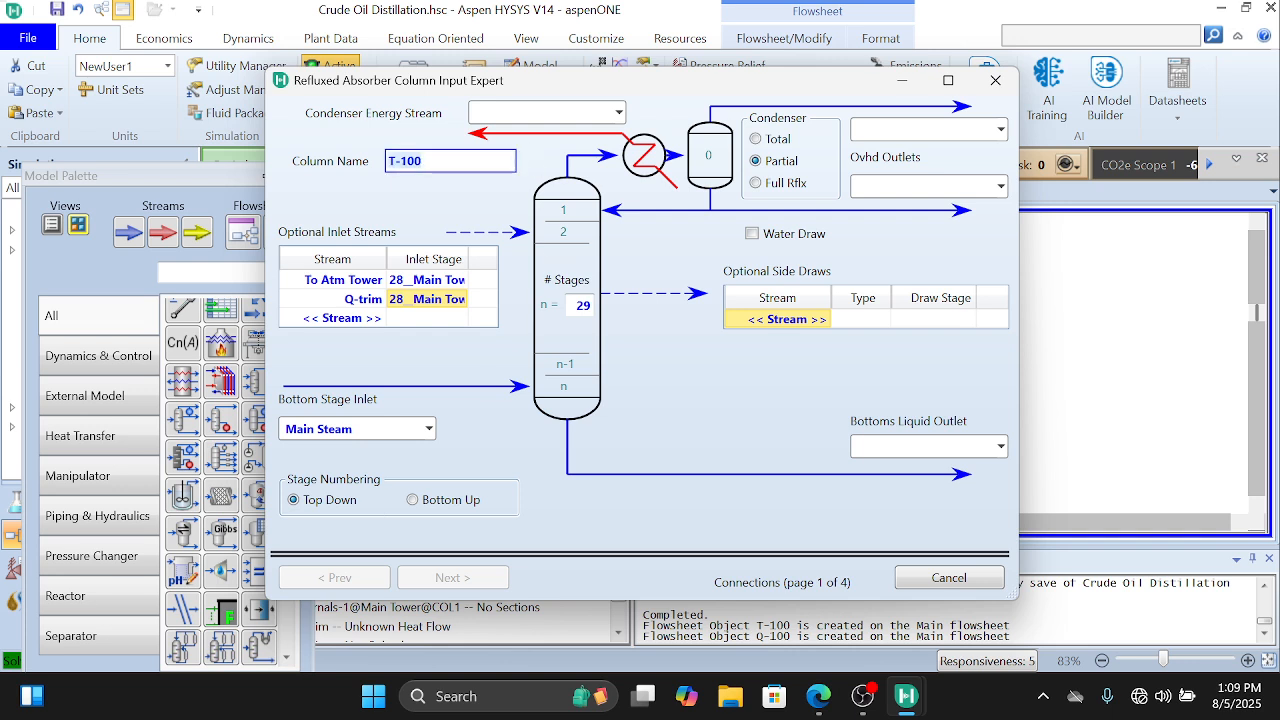
key(BackSpace)
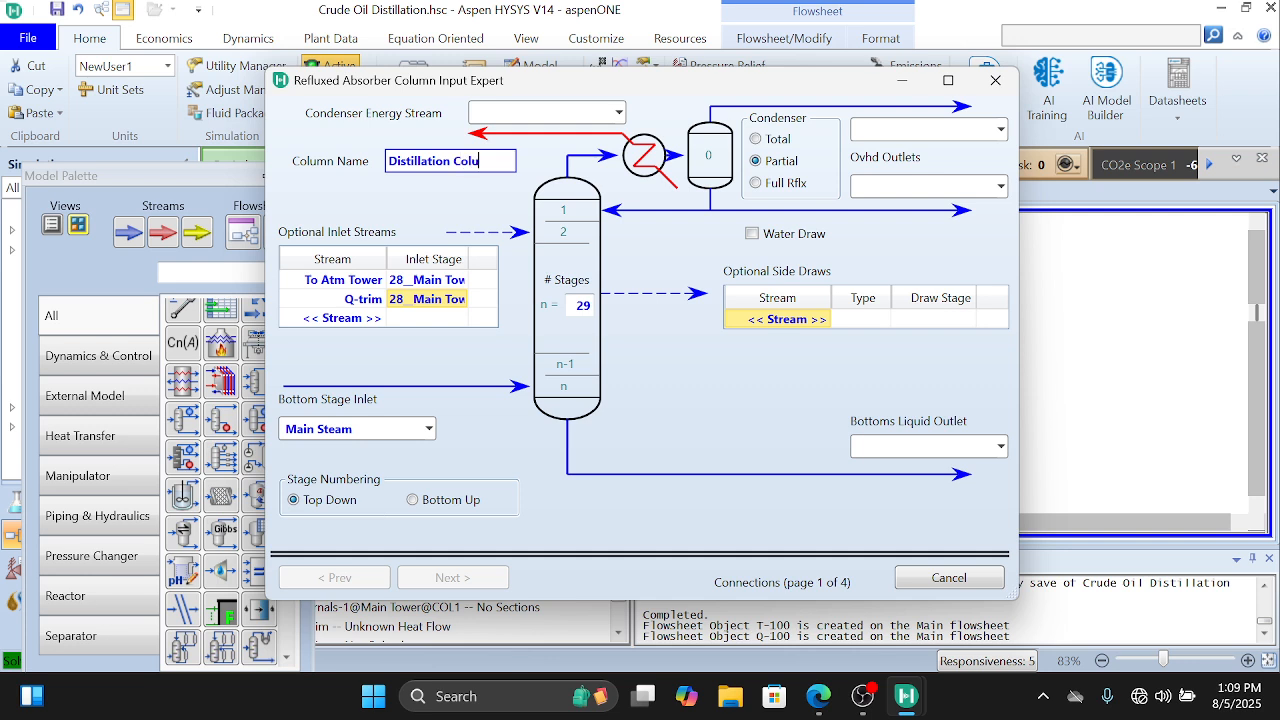
click(526, 111)
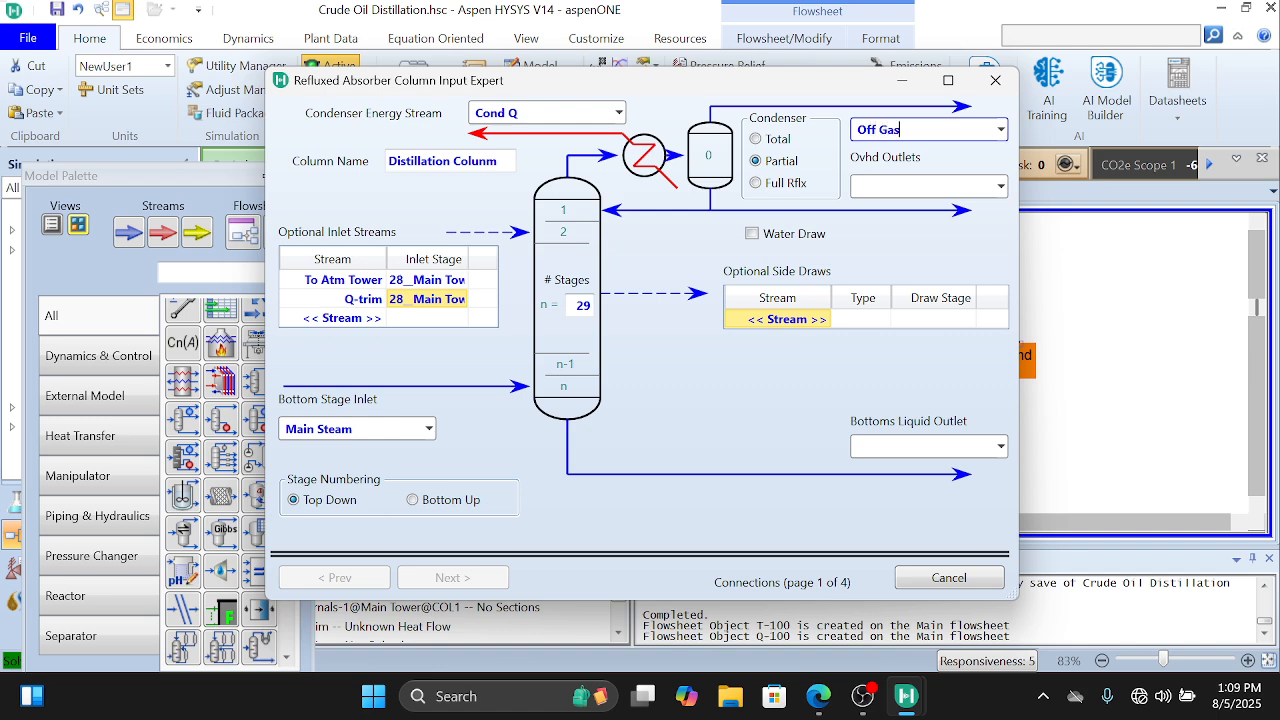
key(Return)
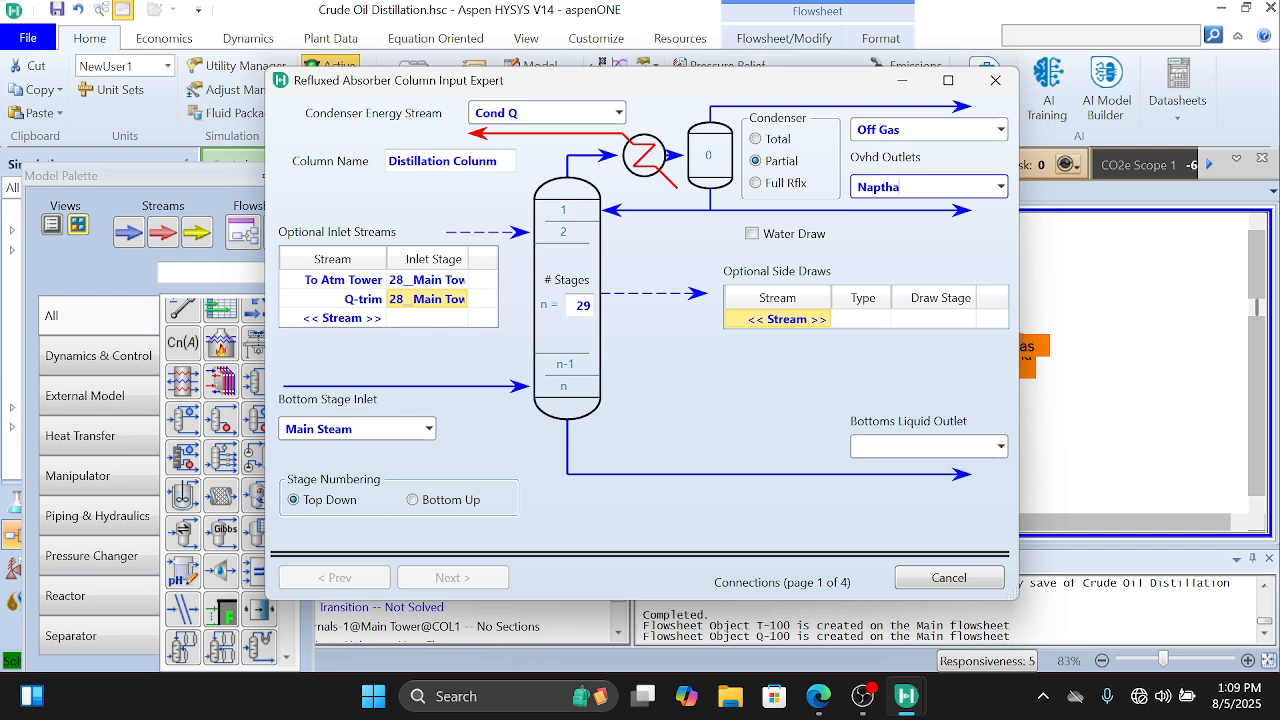
Step: Check the column's outlet streams in the PDF's process flow diagram and add a side draw named Waste Water in Aspen HYSYS
click(818, 320)
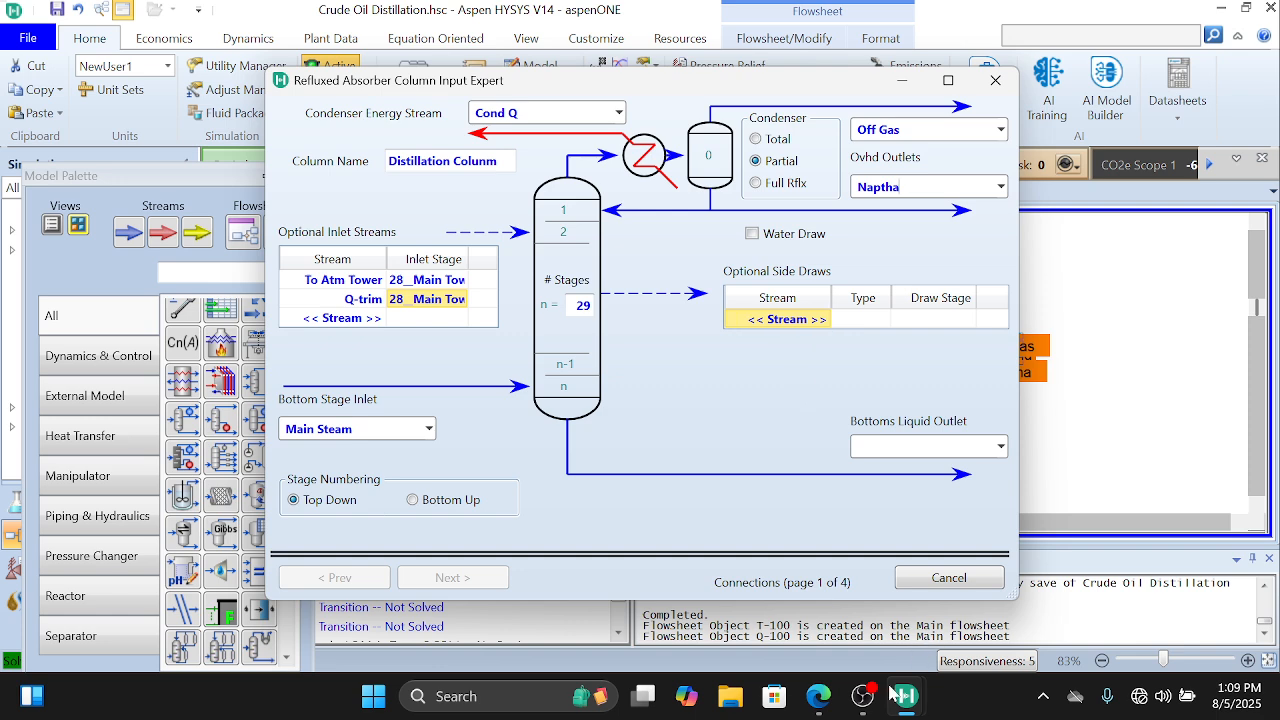
click(819, 697)
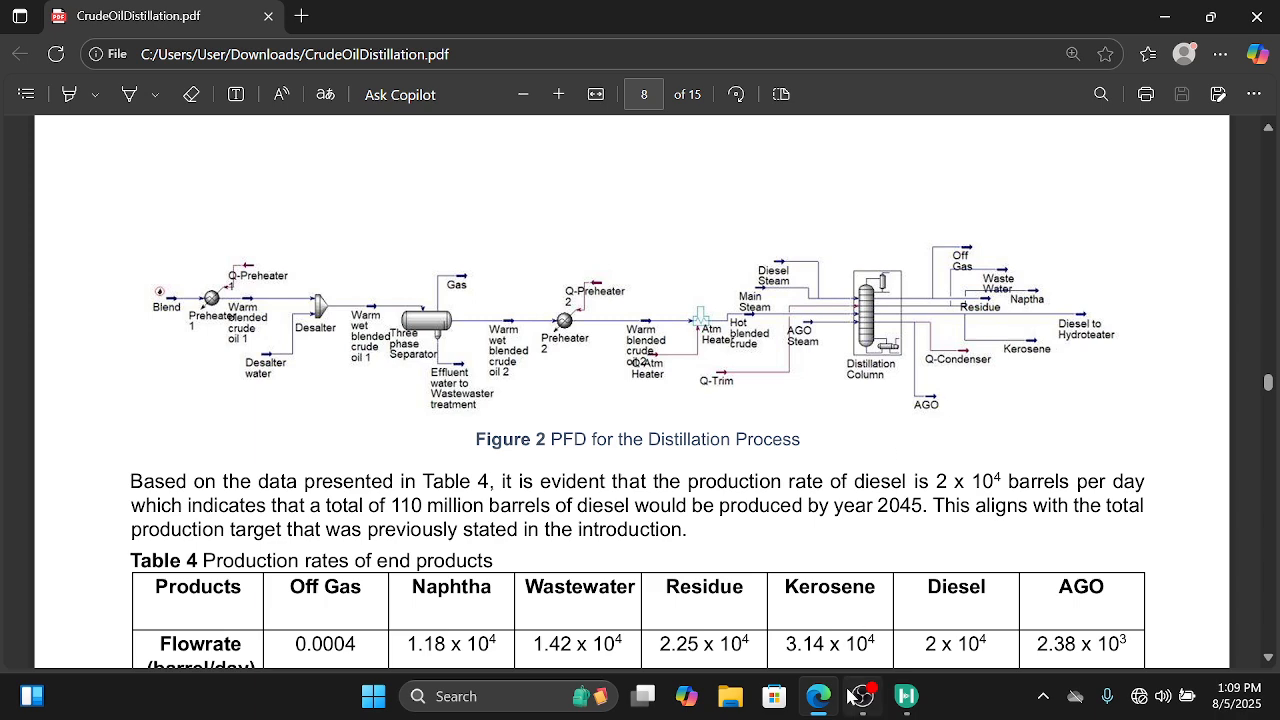
mouse_move(898, 699)
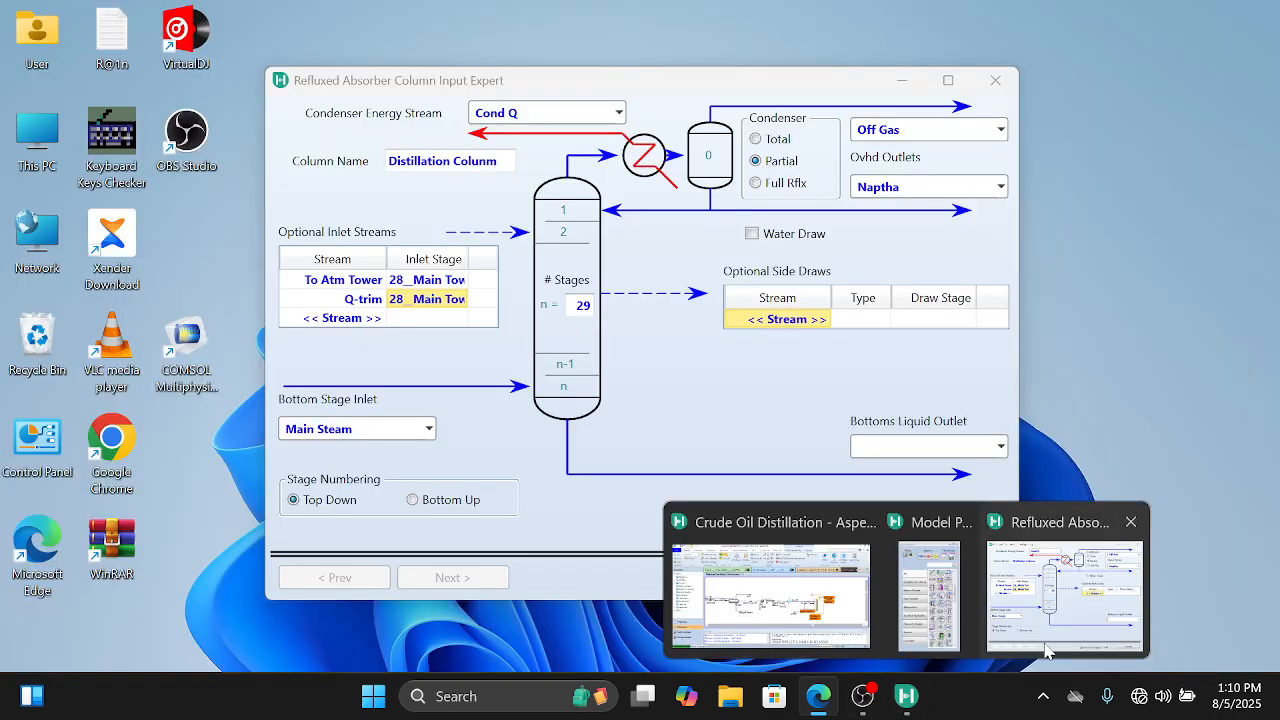
click(1062, 595)
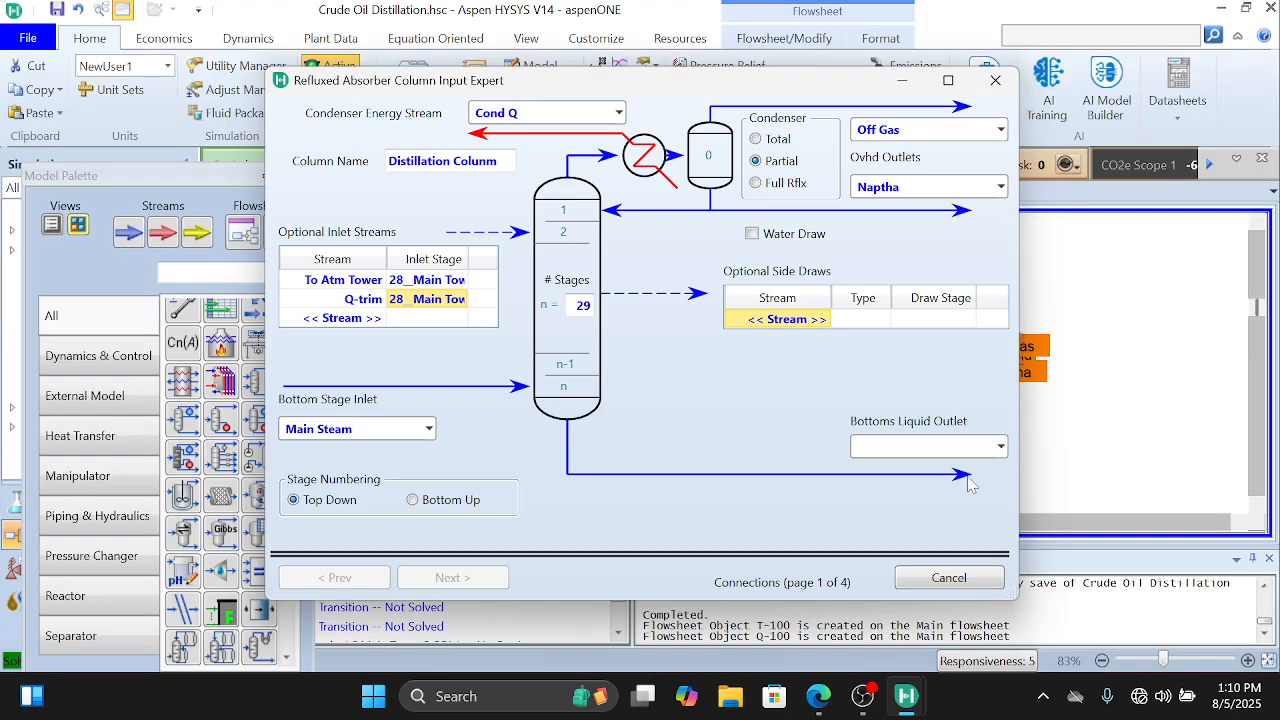
click(815, 319)
click(824, 319)
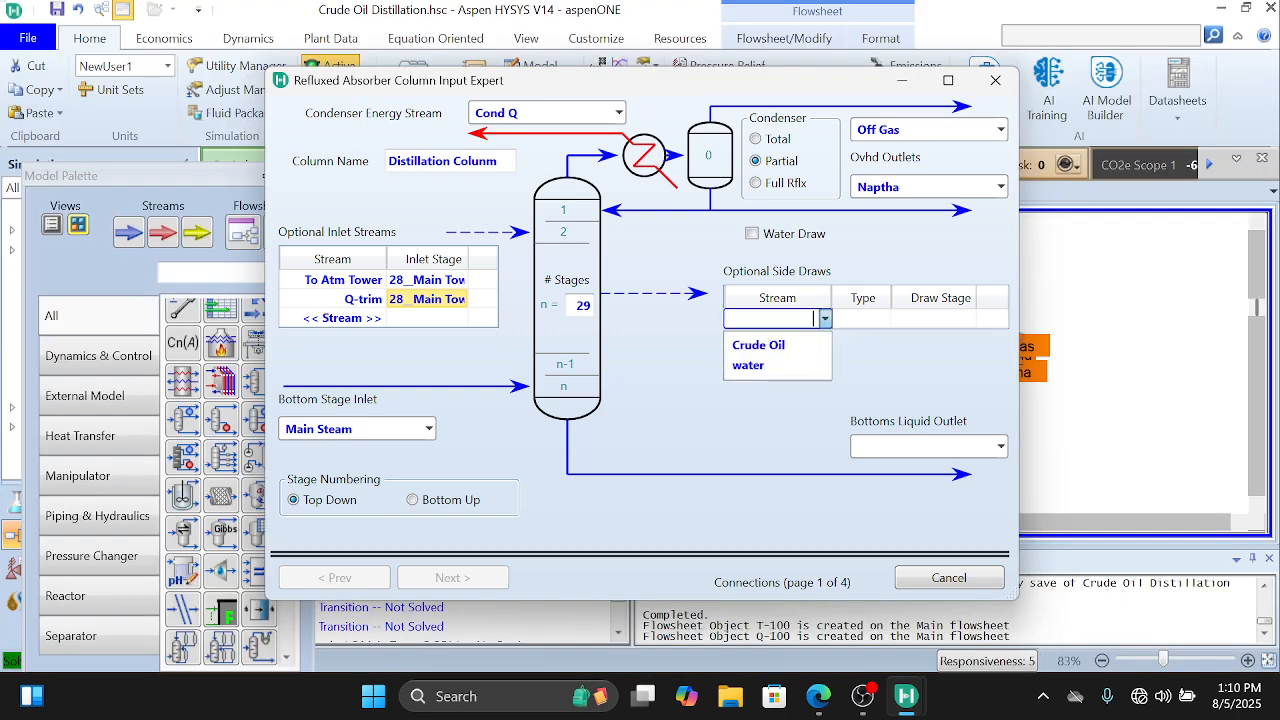
text(waste)
key(Home)
key(Delete)
text(Waste Water)
key(Return)
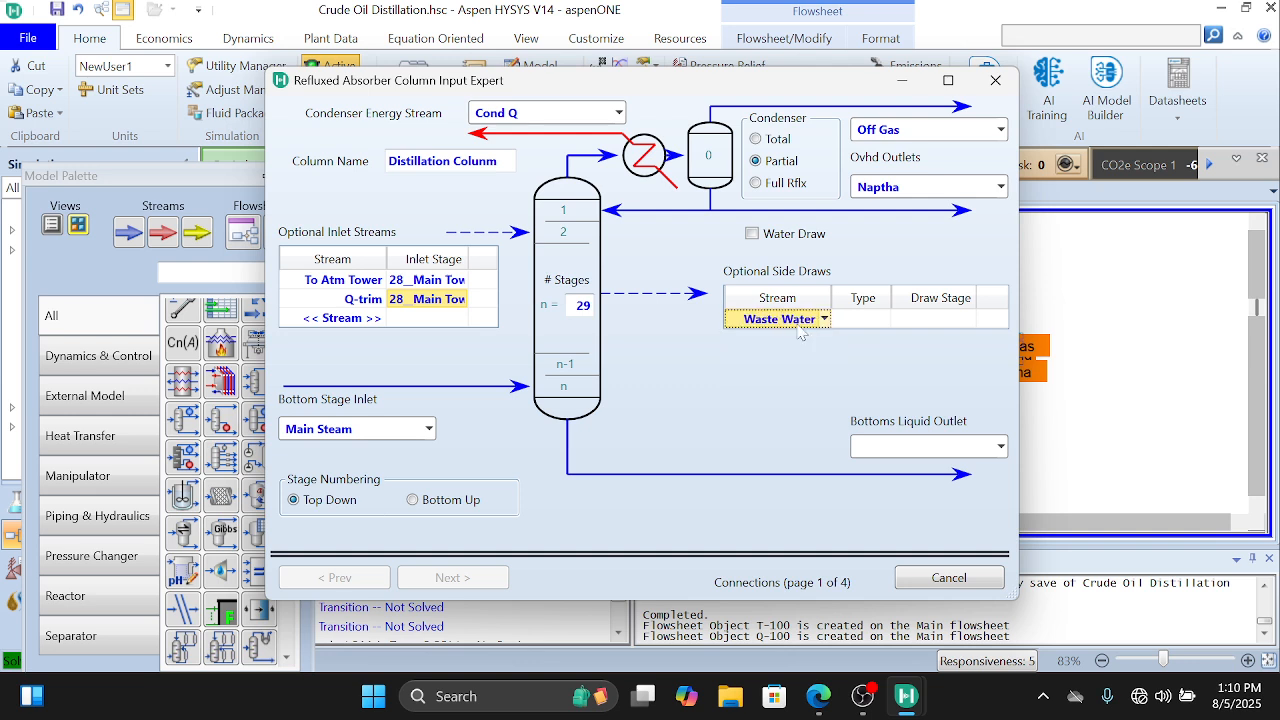
Step: Set the Waste Water side draw to type W with the Condenser as its draw stage
click(884, 319)
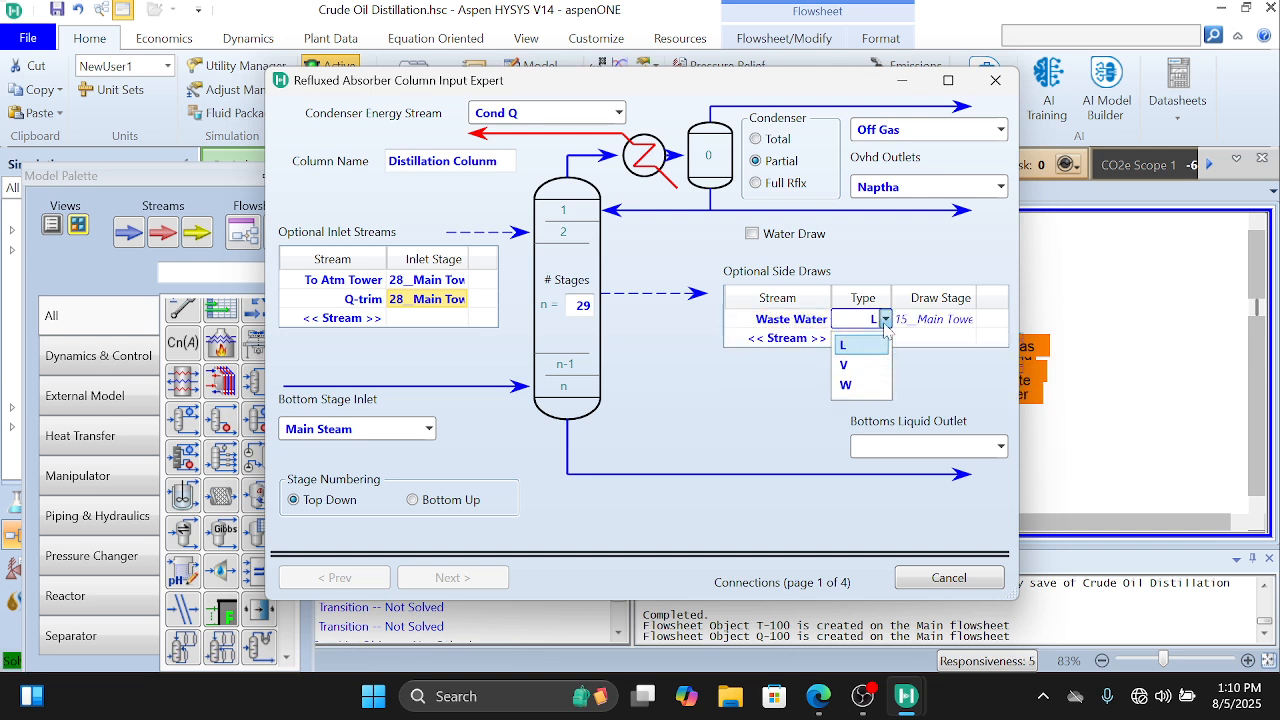
click(866, 388)
click(960, 319)
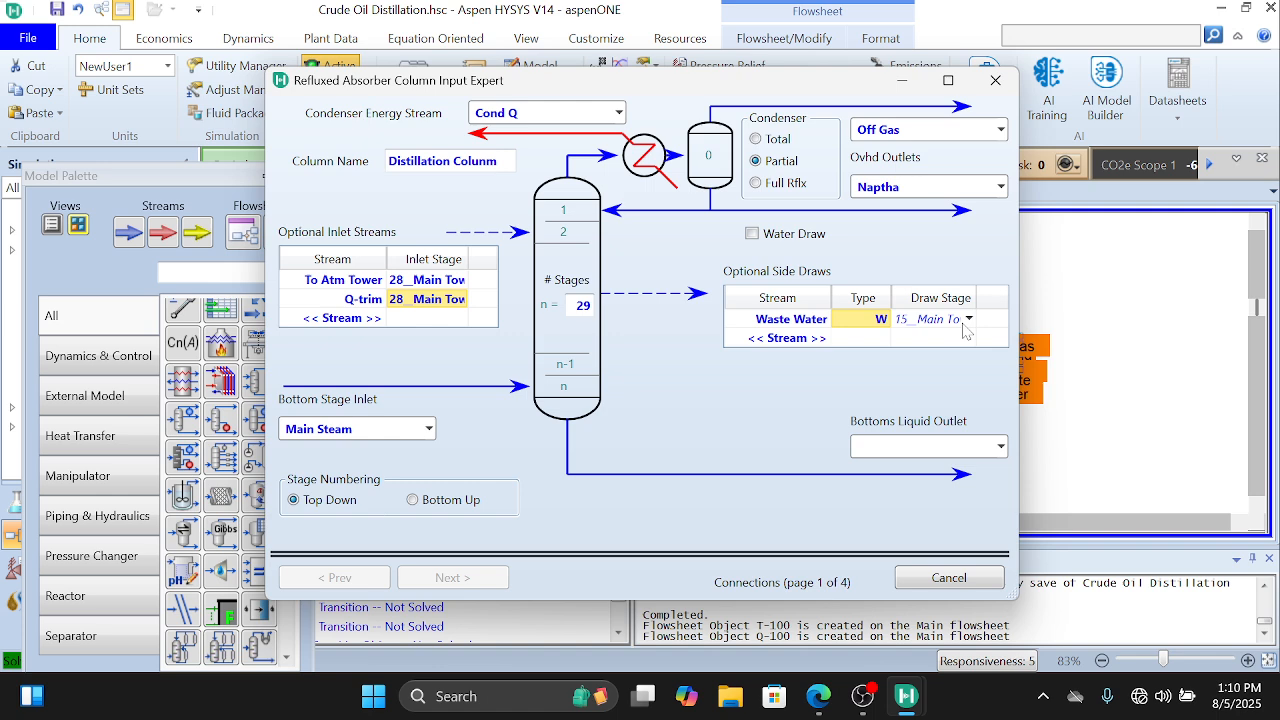
click(969, 319)
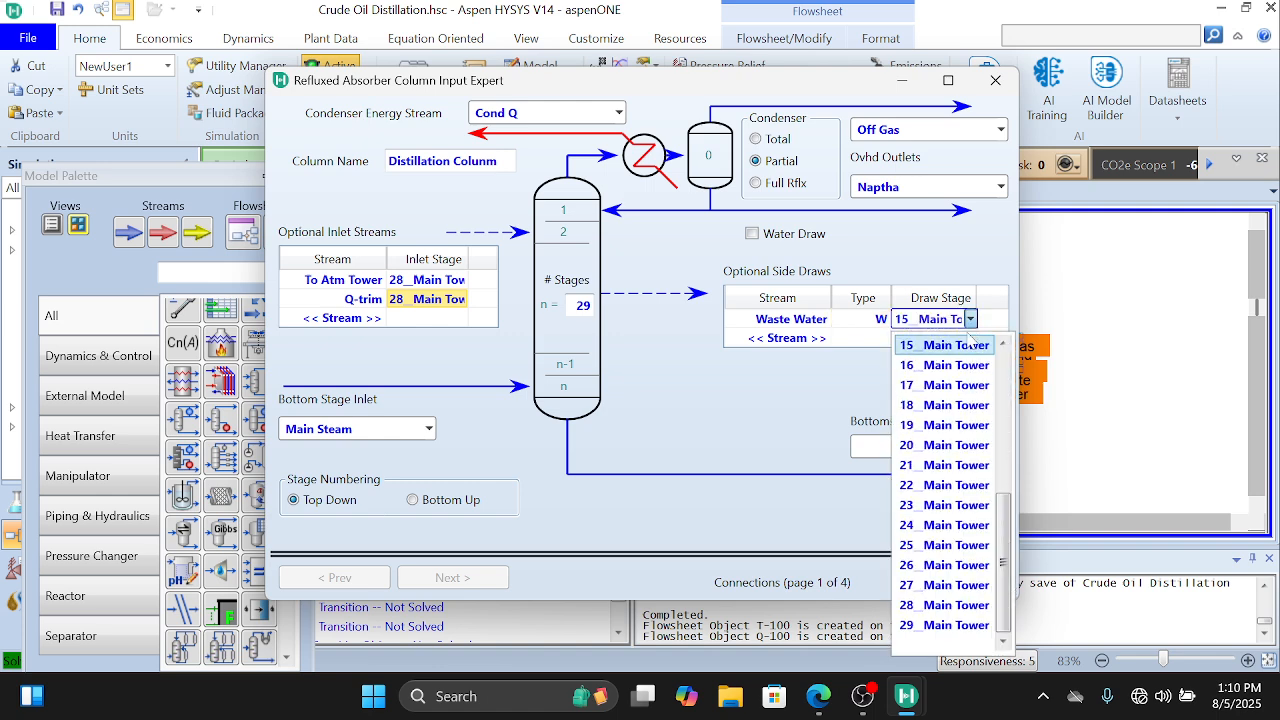
scroll(955, 418, up, 2)
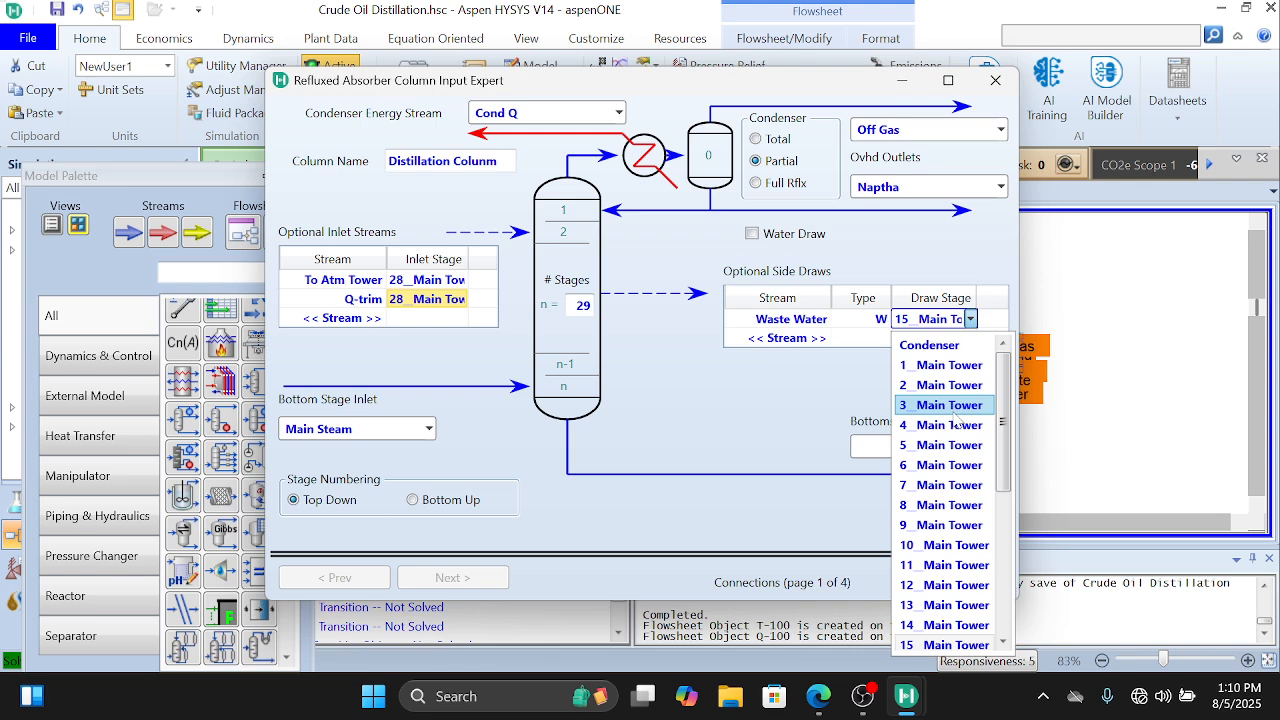
click(955, 348)
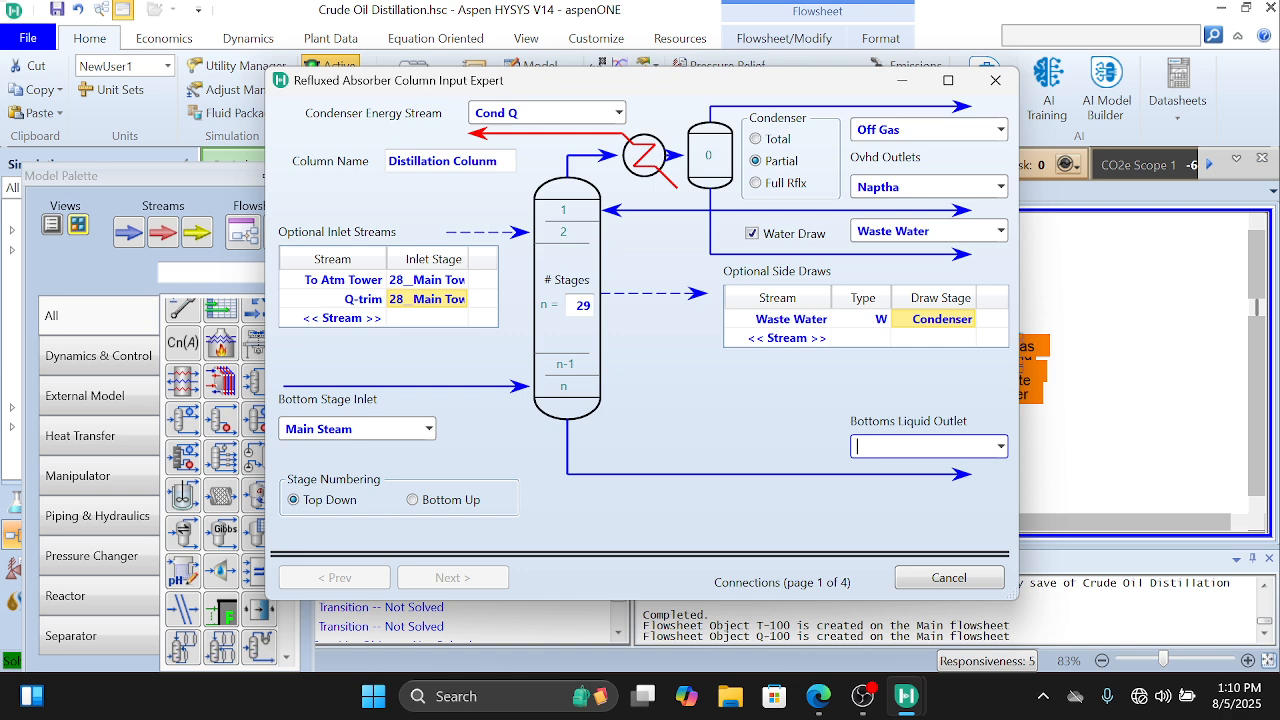
Step: Name the bottoms liquid outlet Residue and check the column's connections against the PDF's process flow diagram
text(Residue)
key(Return)
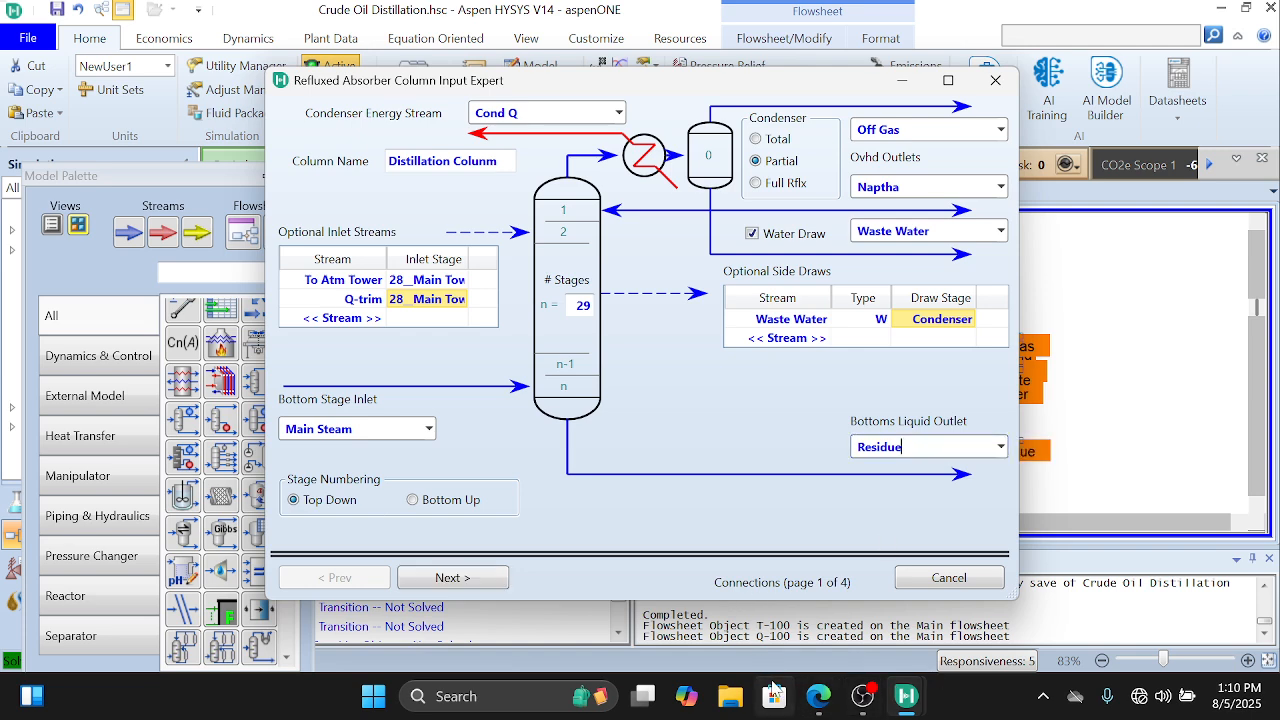
click(829, 706)
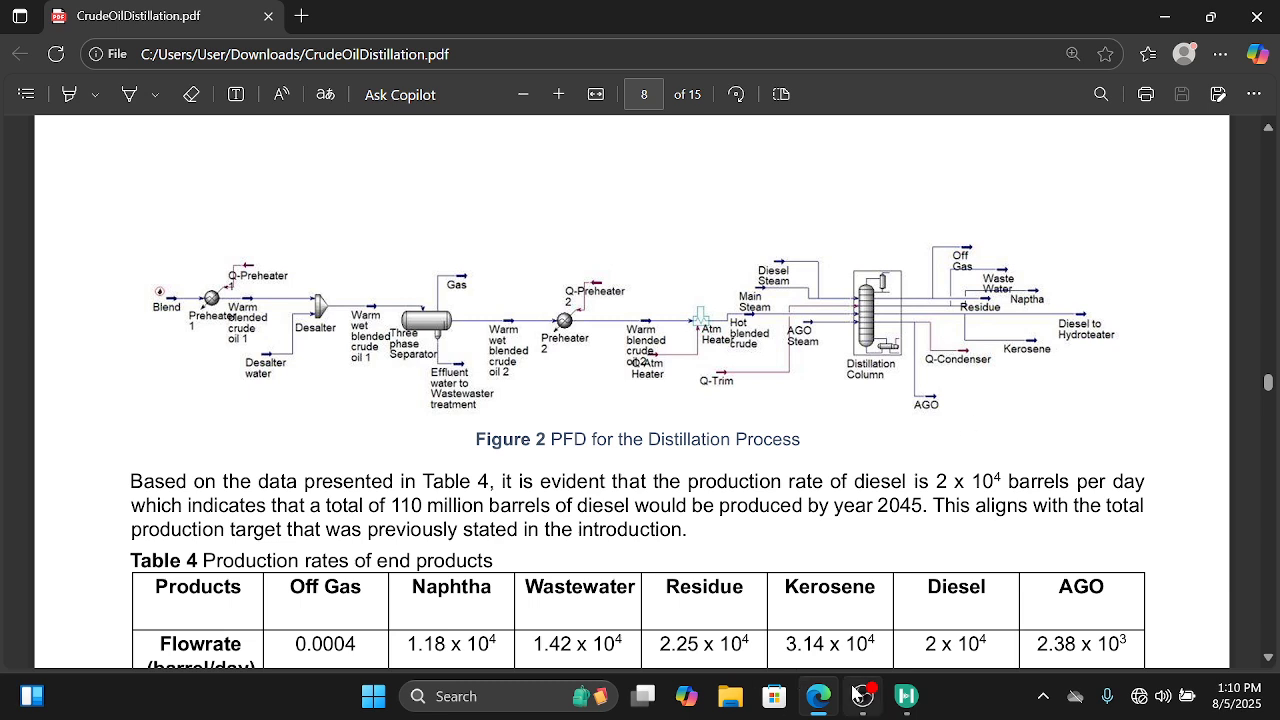
mouse_move(857, 695)
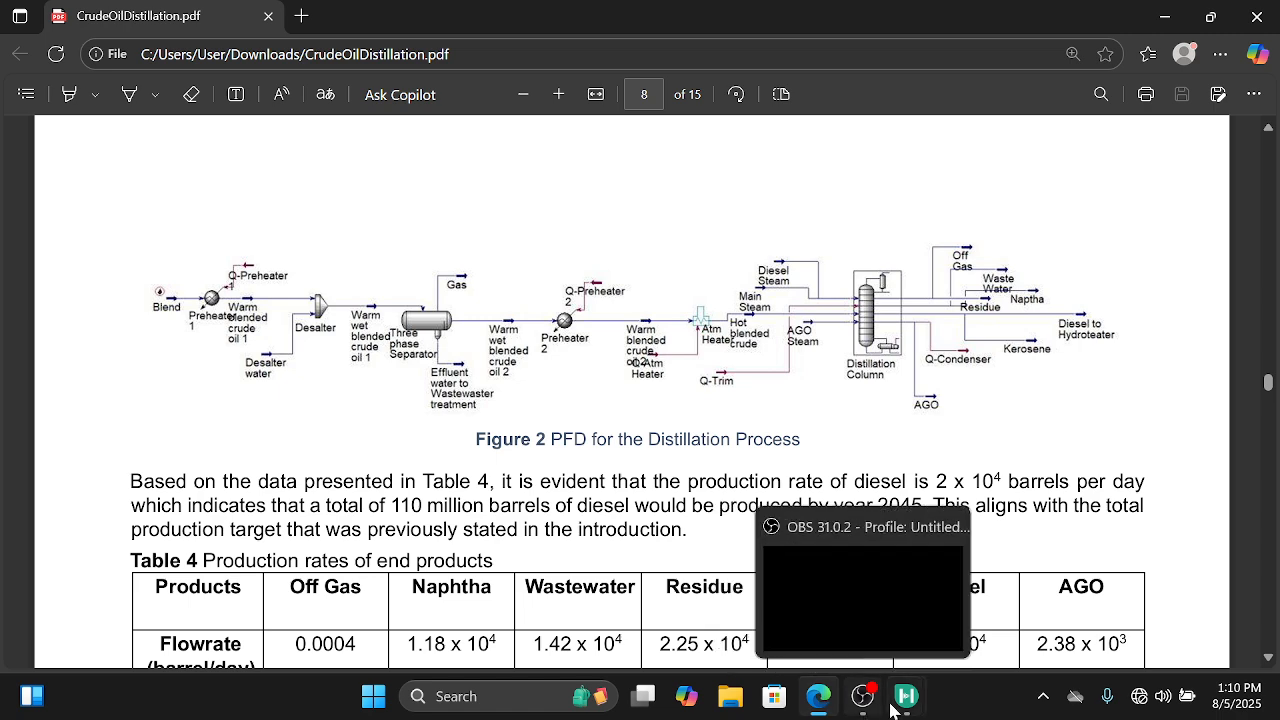
mouse_move(906, 697)
click(805, 630)
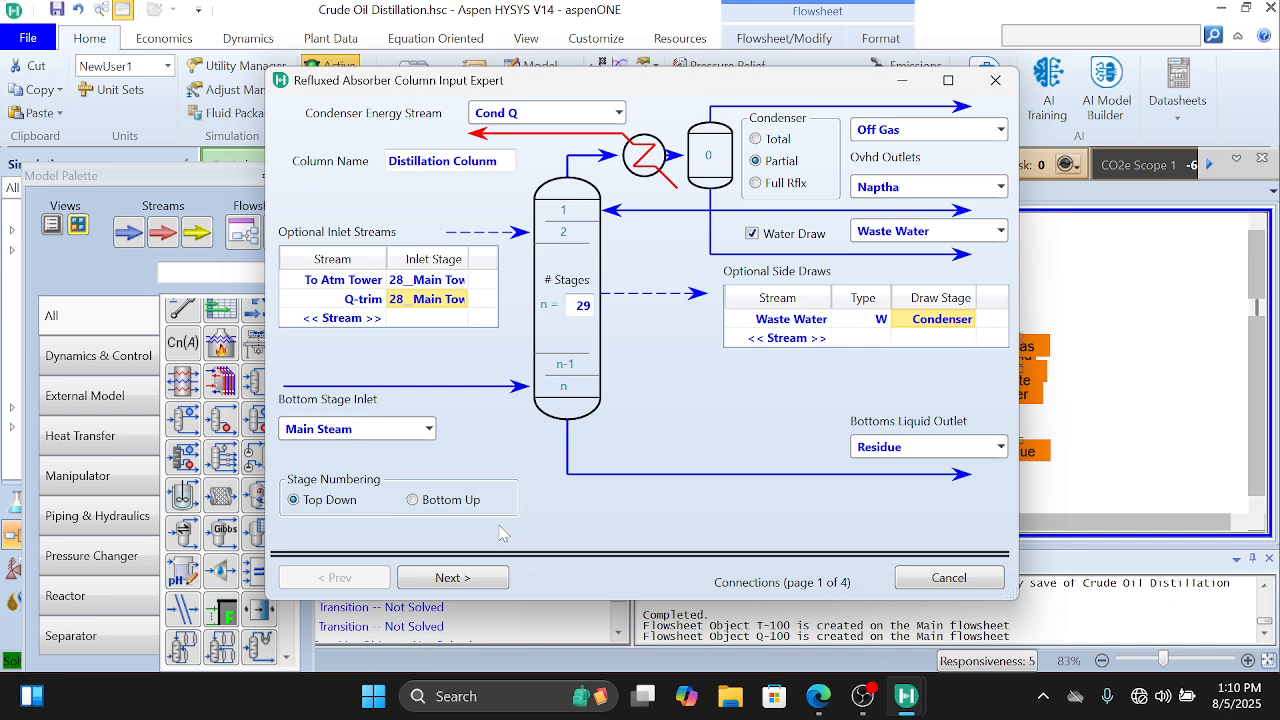
Step: Proceed to the column's pressure profile and set the condenser pressure to 19.70 psia
click(501, 578)
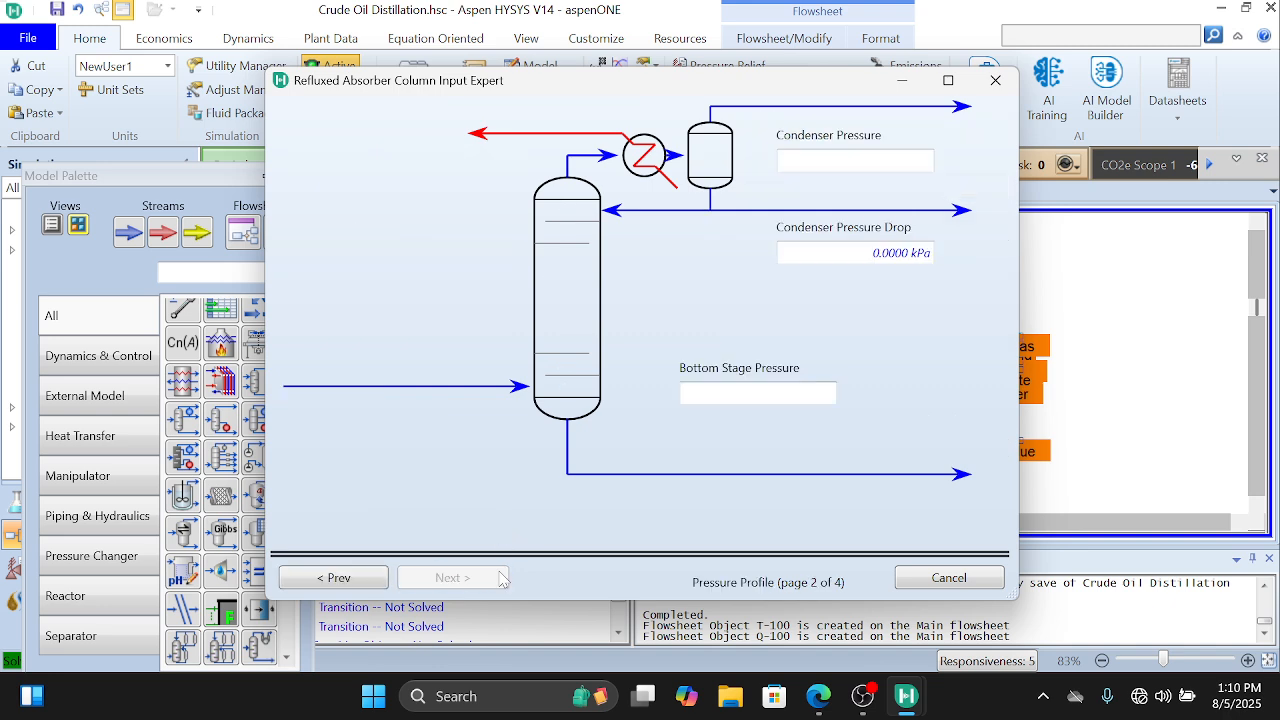
click(826, 162)
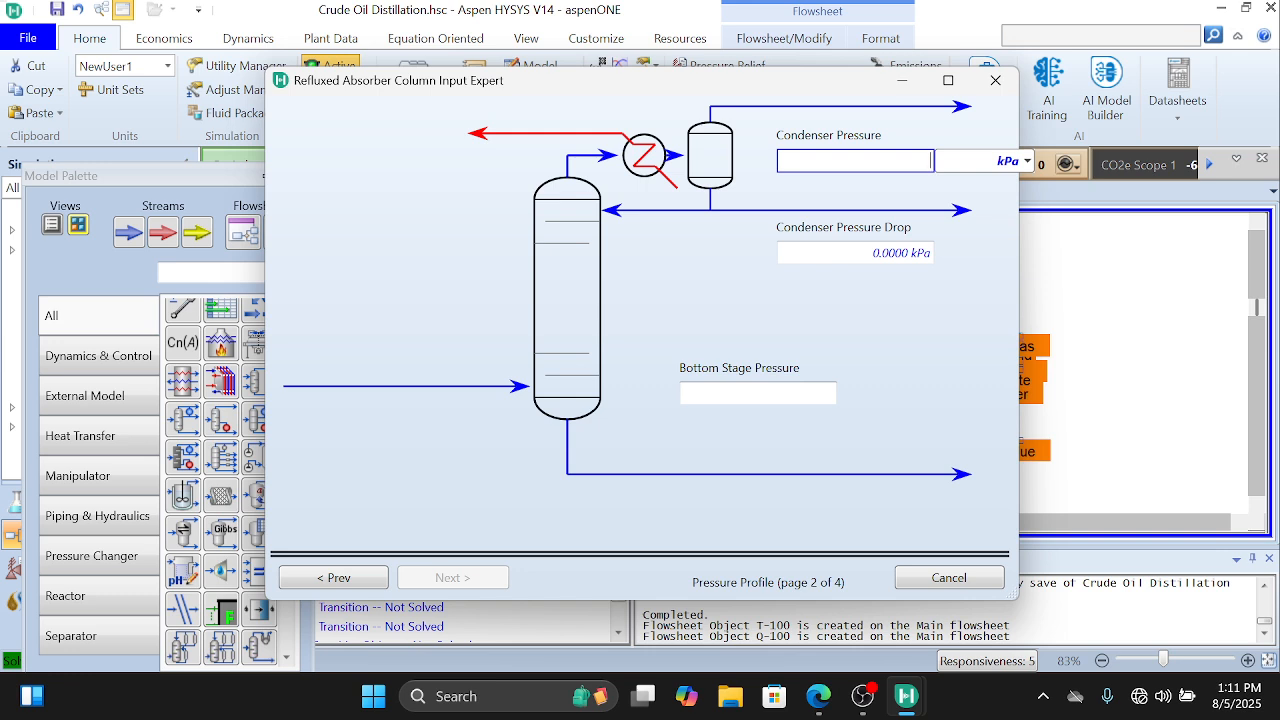
text(19.70)
click(1027, 162)
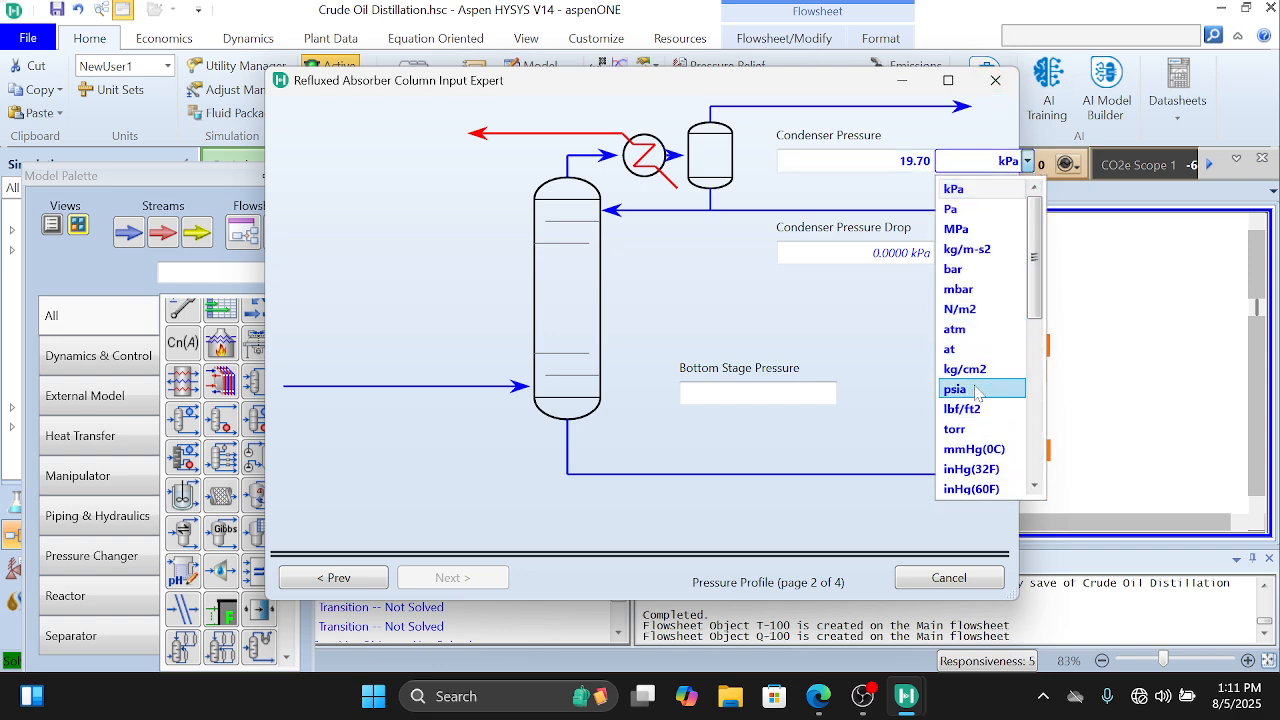
click(975, 389)
Step: Set the condenser pressure drop to 9 psi
click(912, 252)
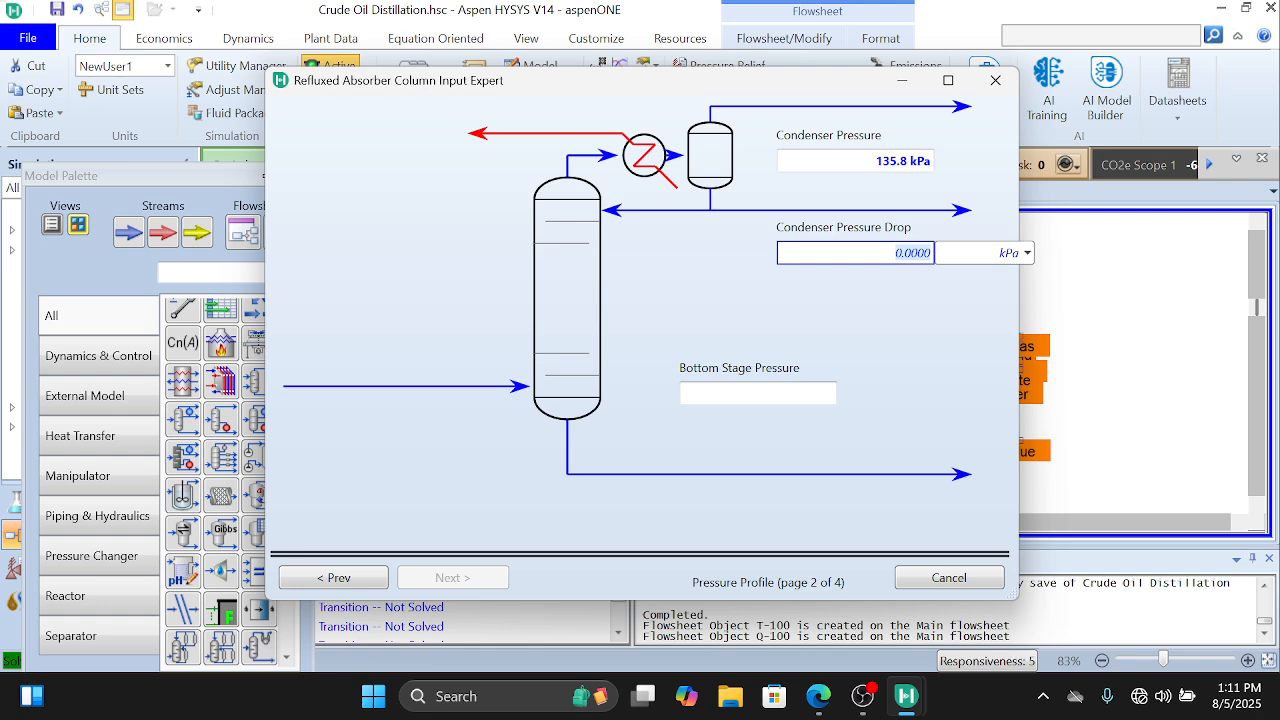
text(9)
click(1027, 253)
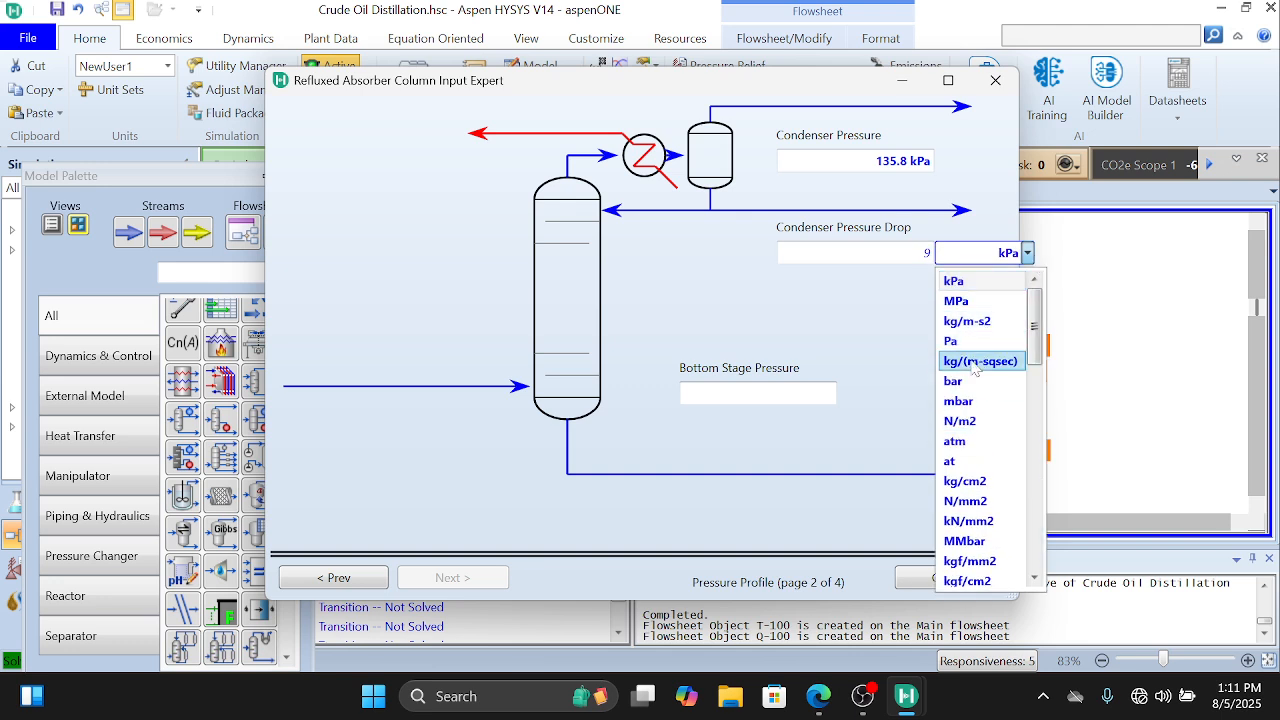
scroll(975, 368, down, 10)
scroll(975, 368, up, 10)
scroll(972, 400, down, 10)
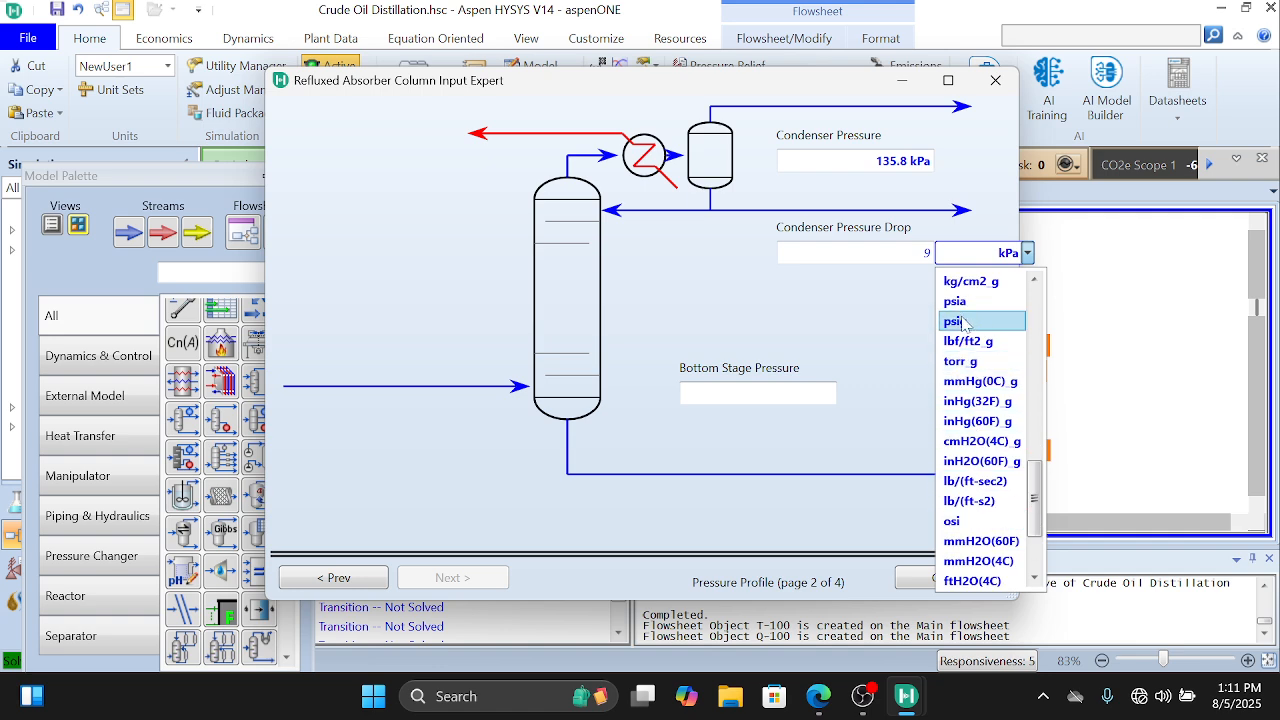
scroll(972, 350, up, 3)
scroll(972, 350, up, 3)
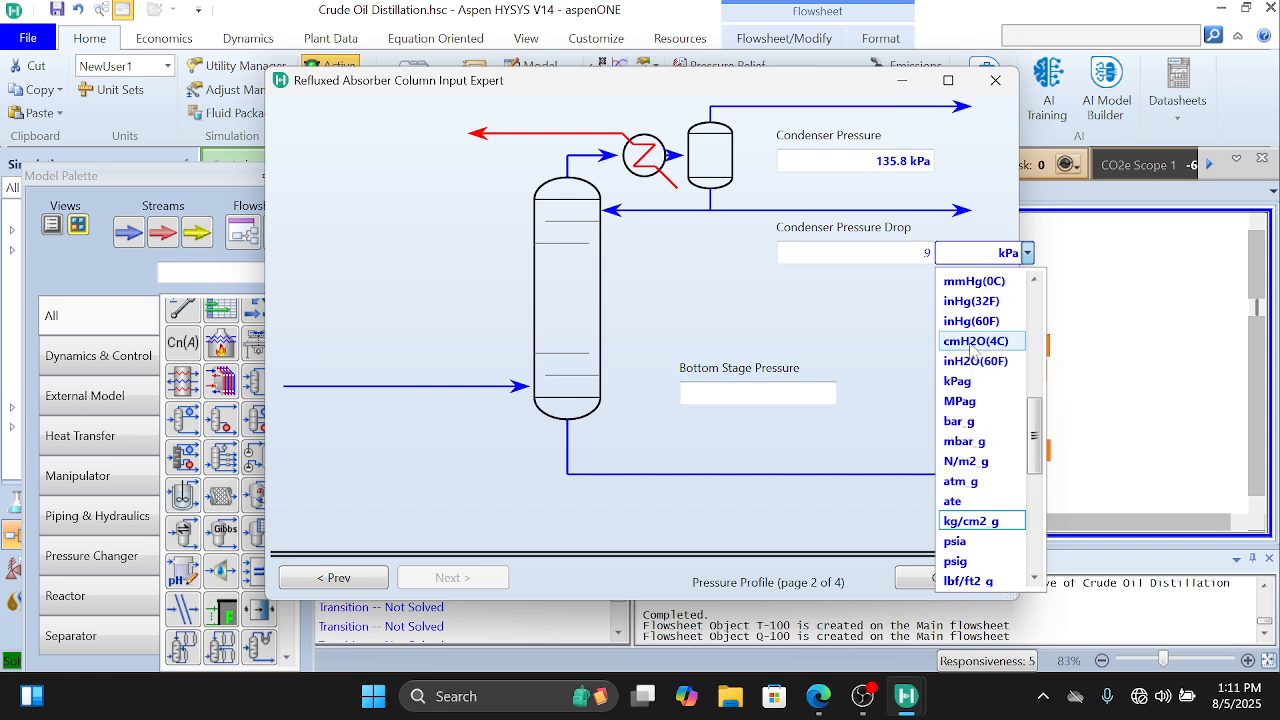
click(972, 343)
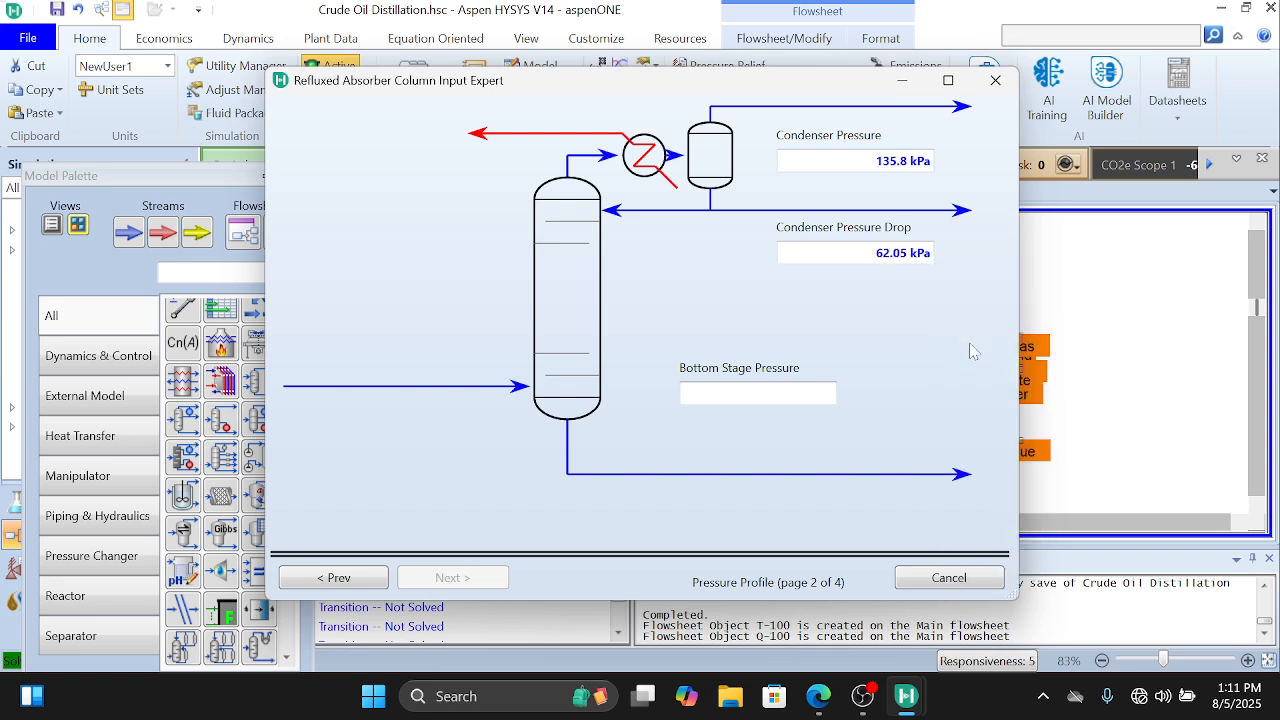
Step: Set the column's bottom stage pressure to 32.70 psia
click(832, 393)
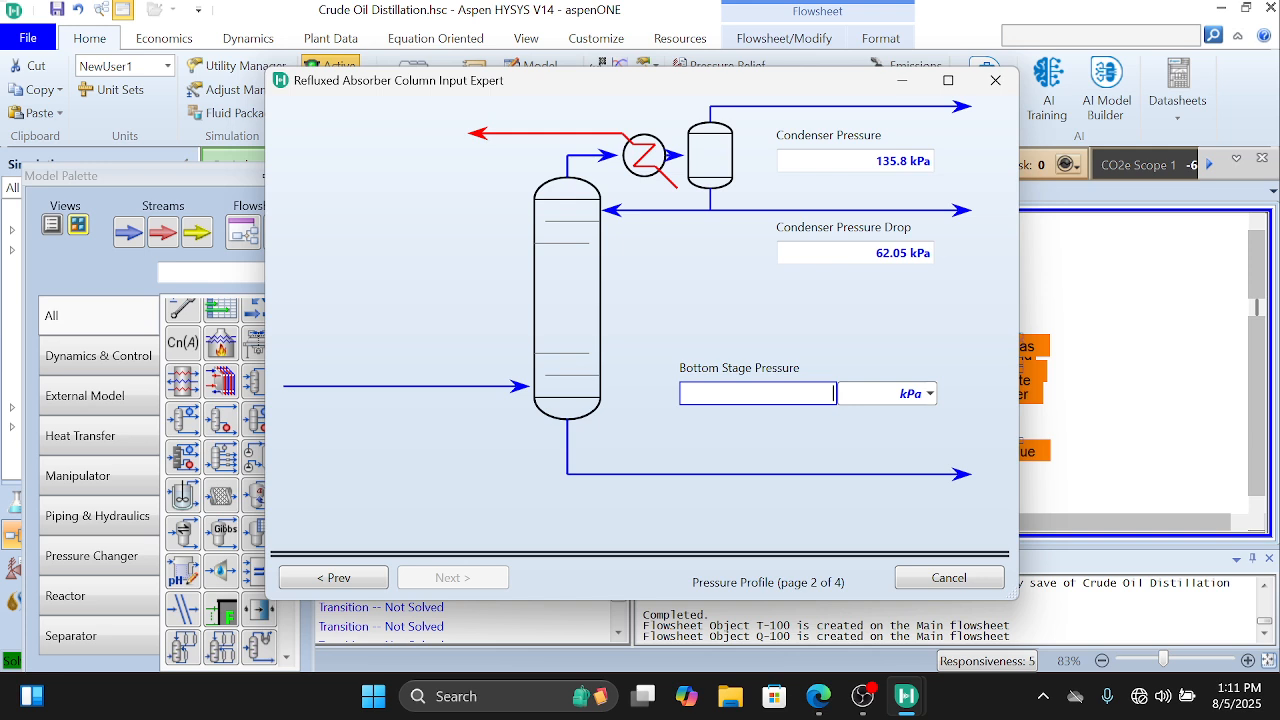
text(32.70)
click(930, 395)
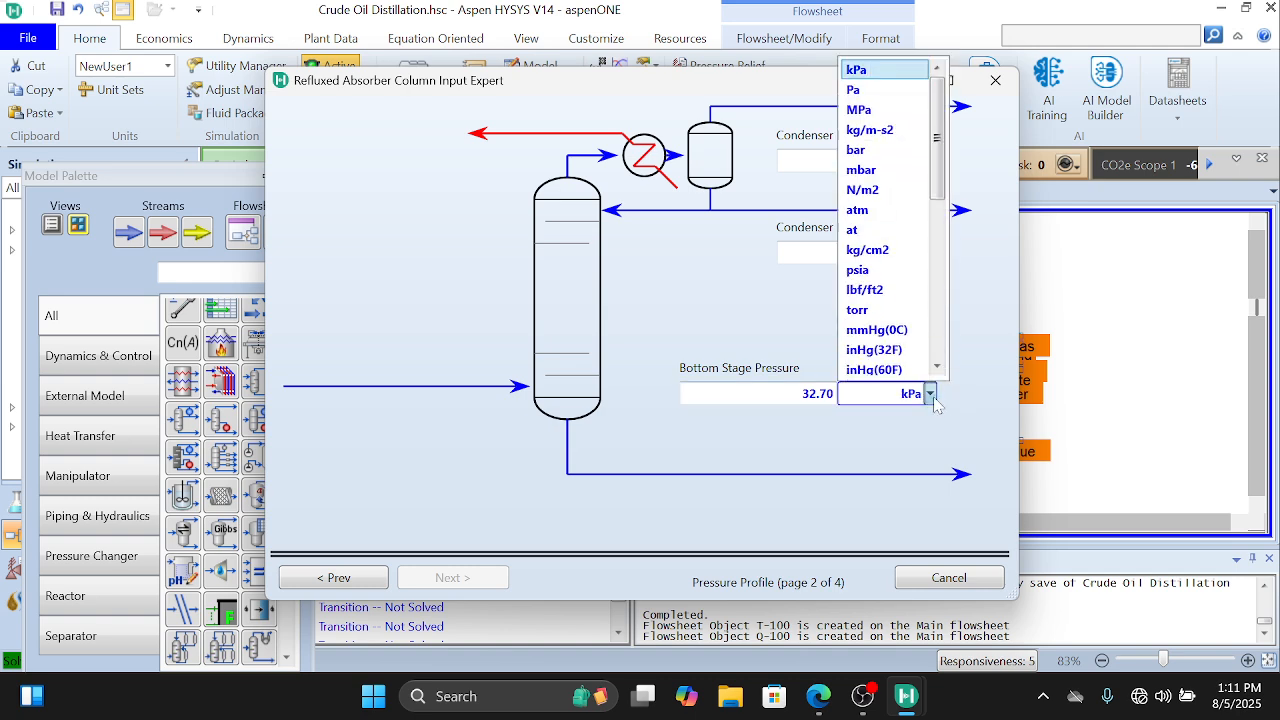
scroll(876, 276, down, 1)
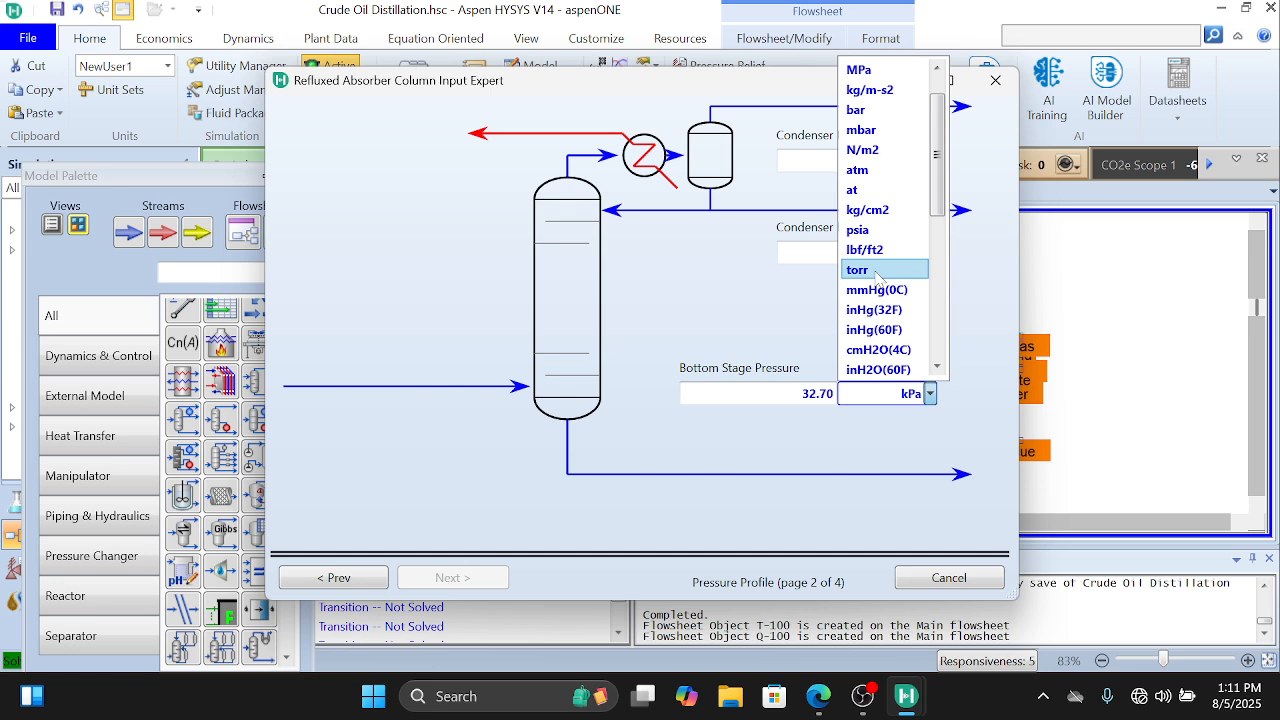
scroll(876, 276, up, 1)
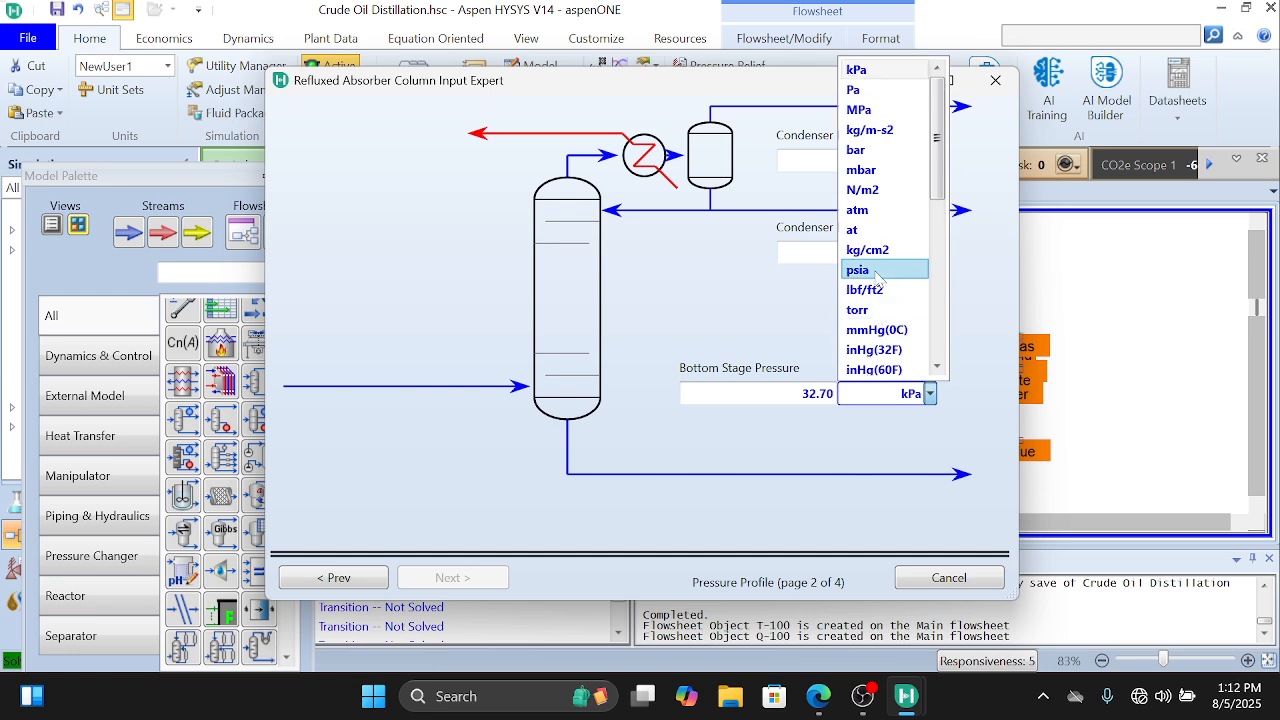
click(876, 272)
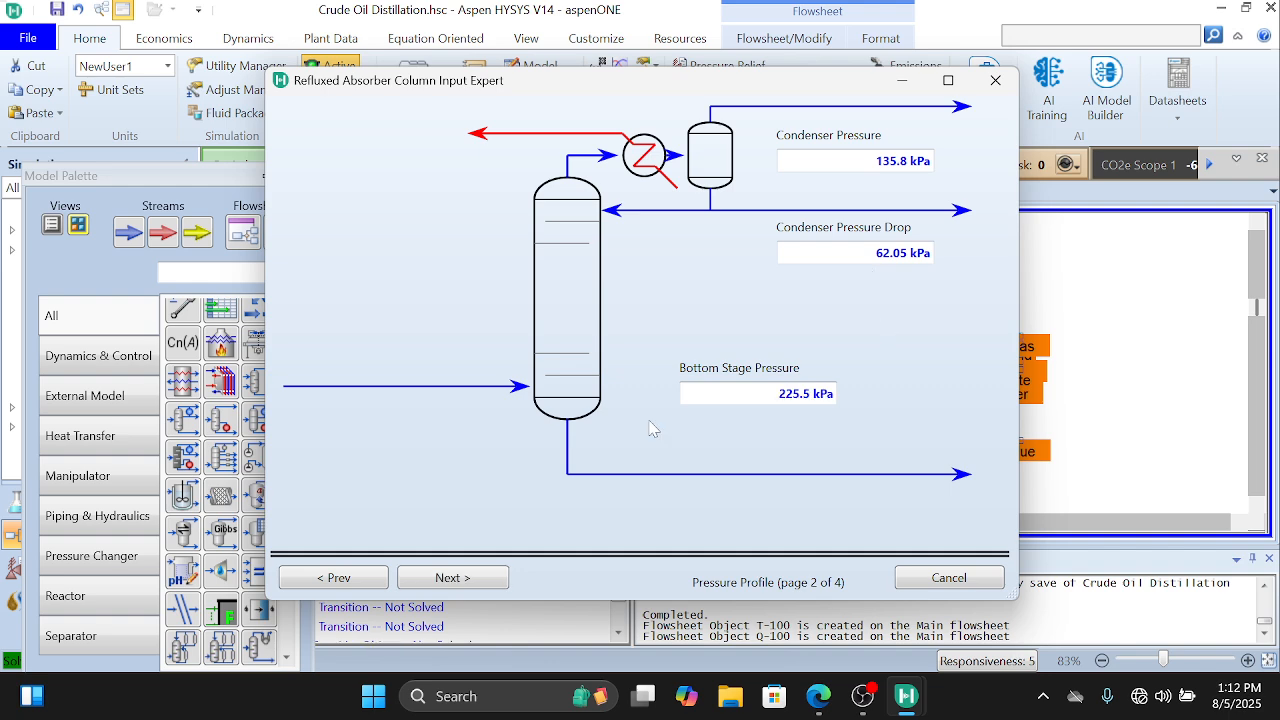
Step: Enter optional temperature estimates of 100 F for the condenser, 250 F for the top stage and 700 F for the bottom stage
click(503, 575)
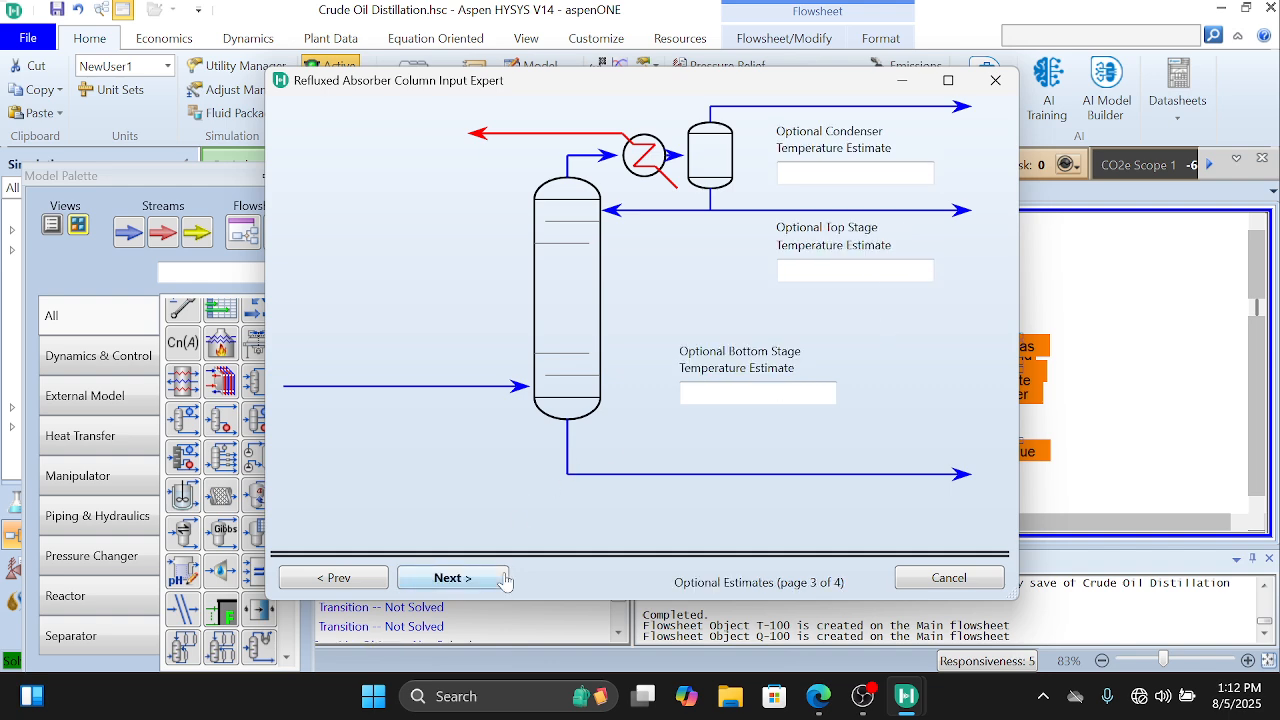
click(811, 180)
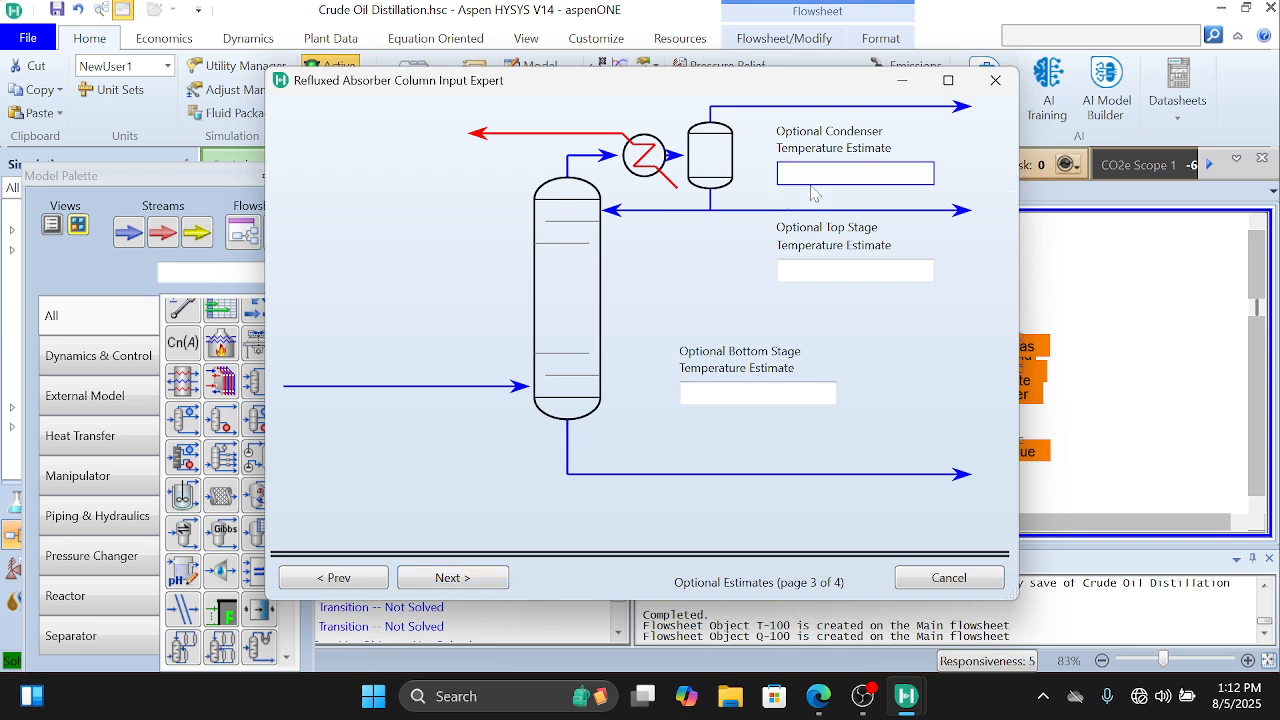
text(100)
key(Return)
click(796, 272)
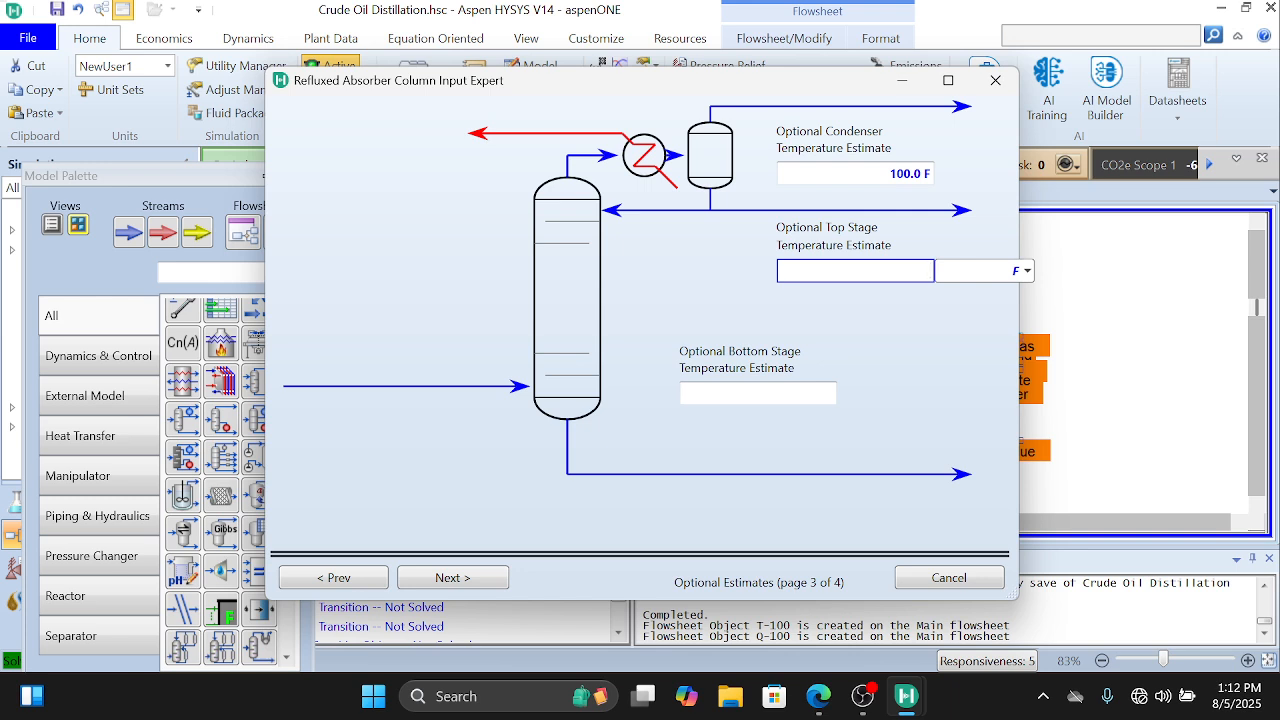
text(250)
key(Return)
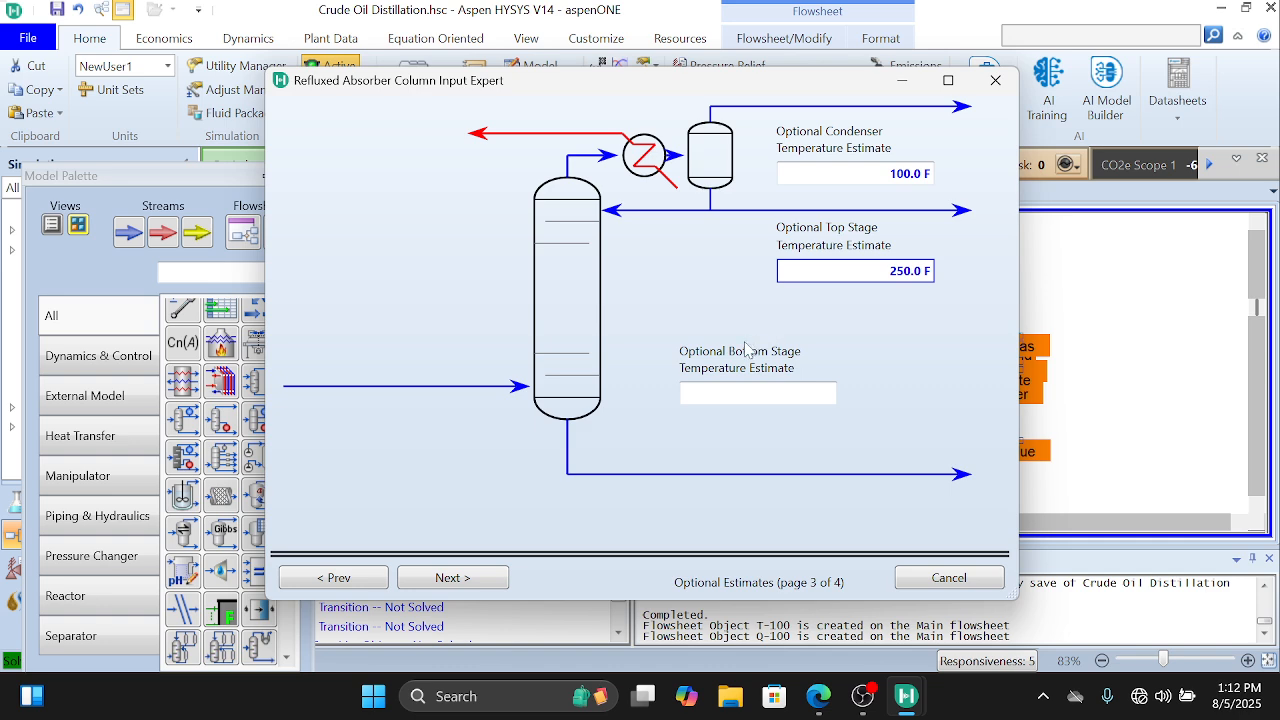
click(732, 393)
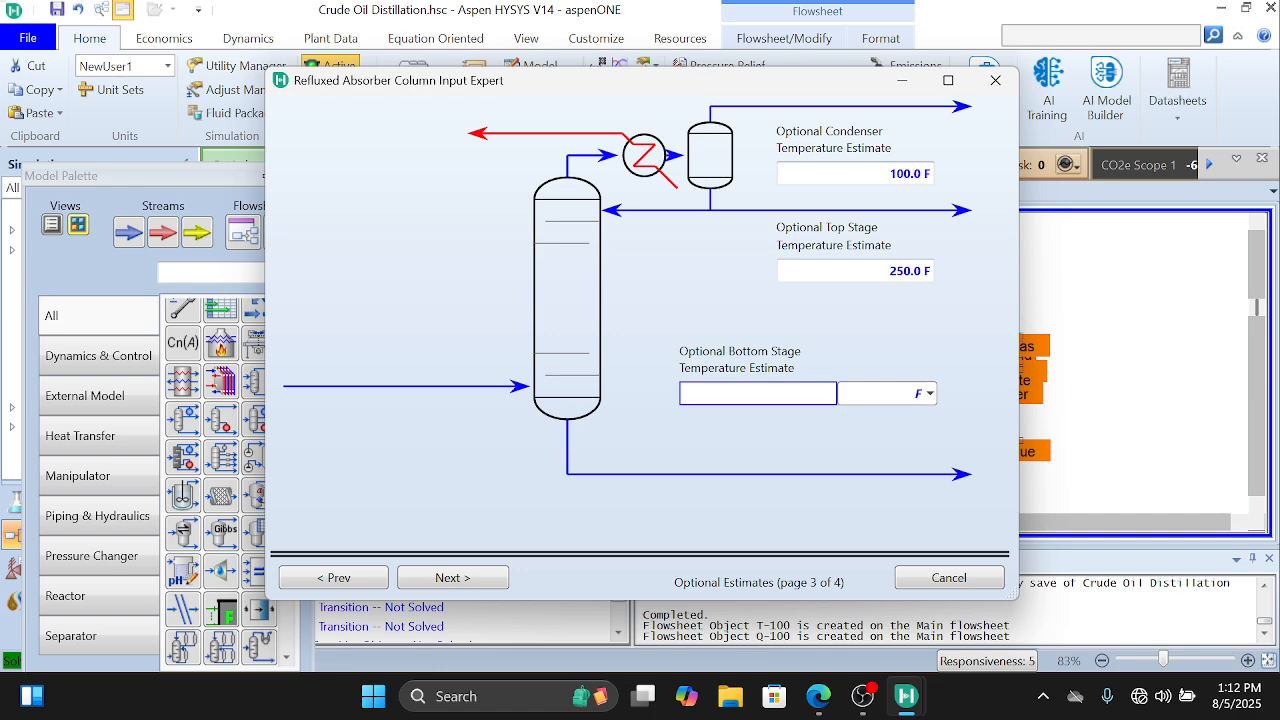
text(700)
key(Return)
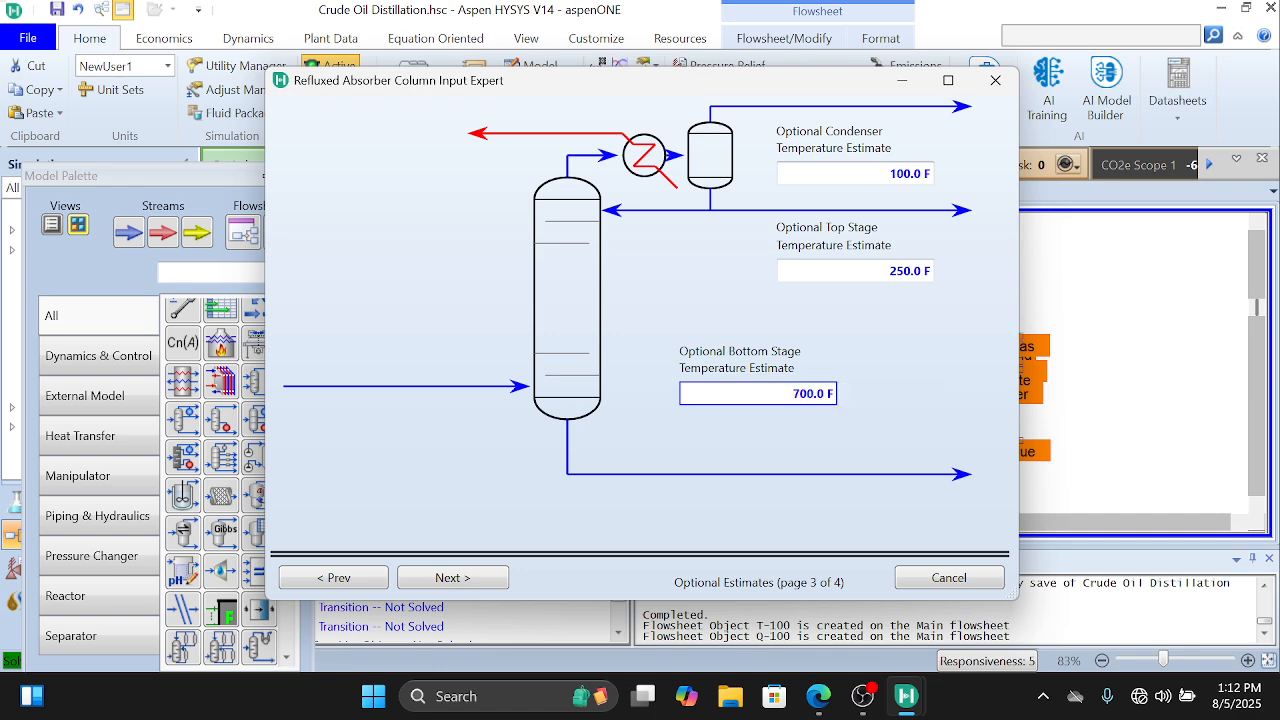
Step: Proceed to the column specifications and set the vapour rate to 0 with a Volume flow basis
click(452, 578)
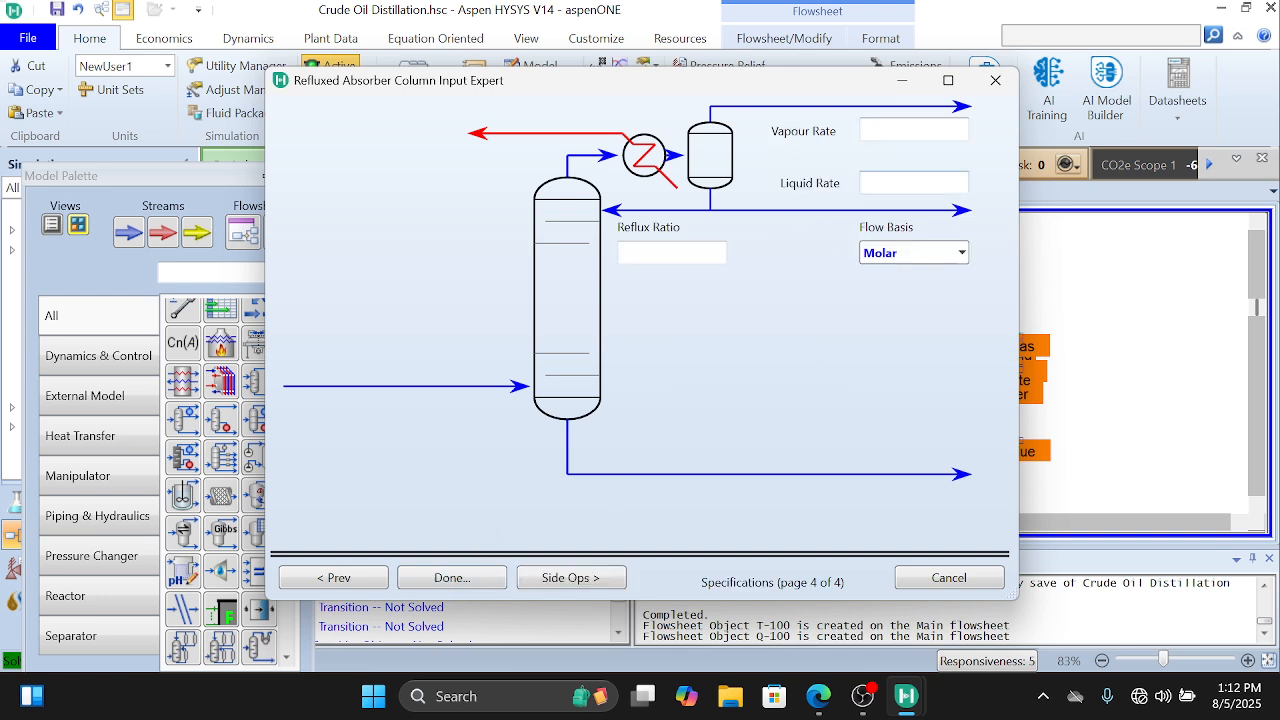
click(910, 130)
text(0)
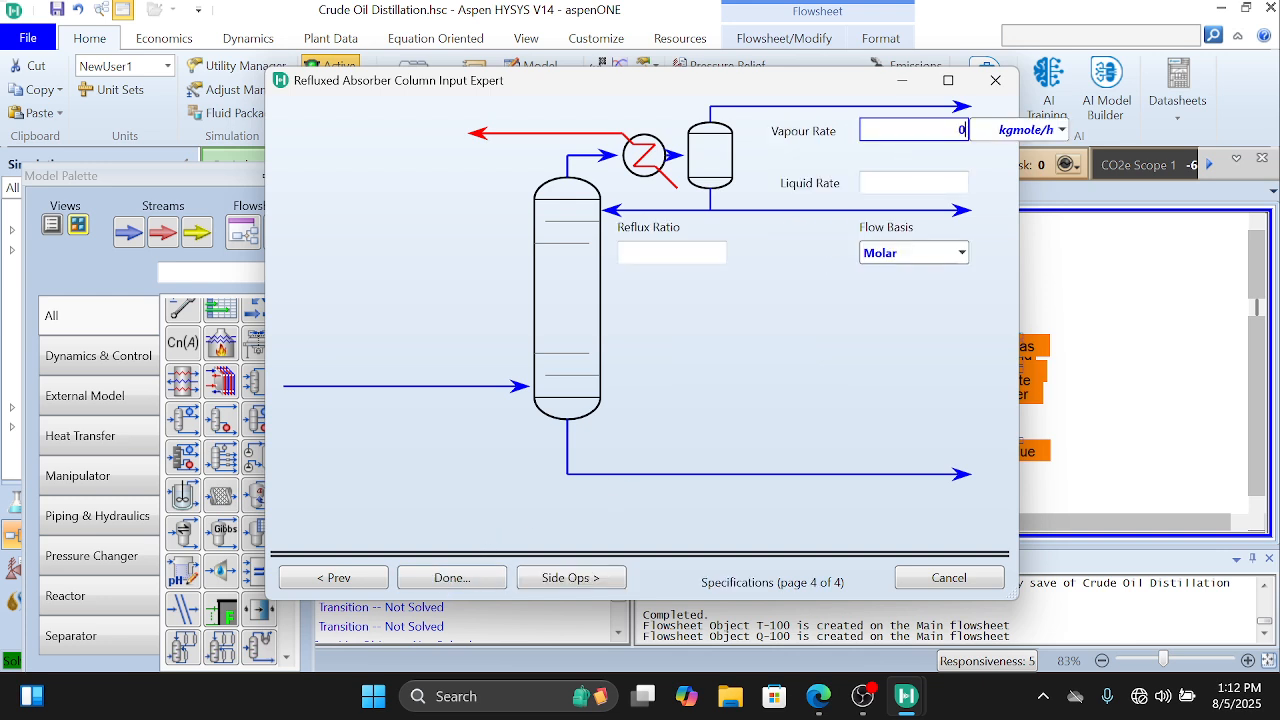
key(Return)
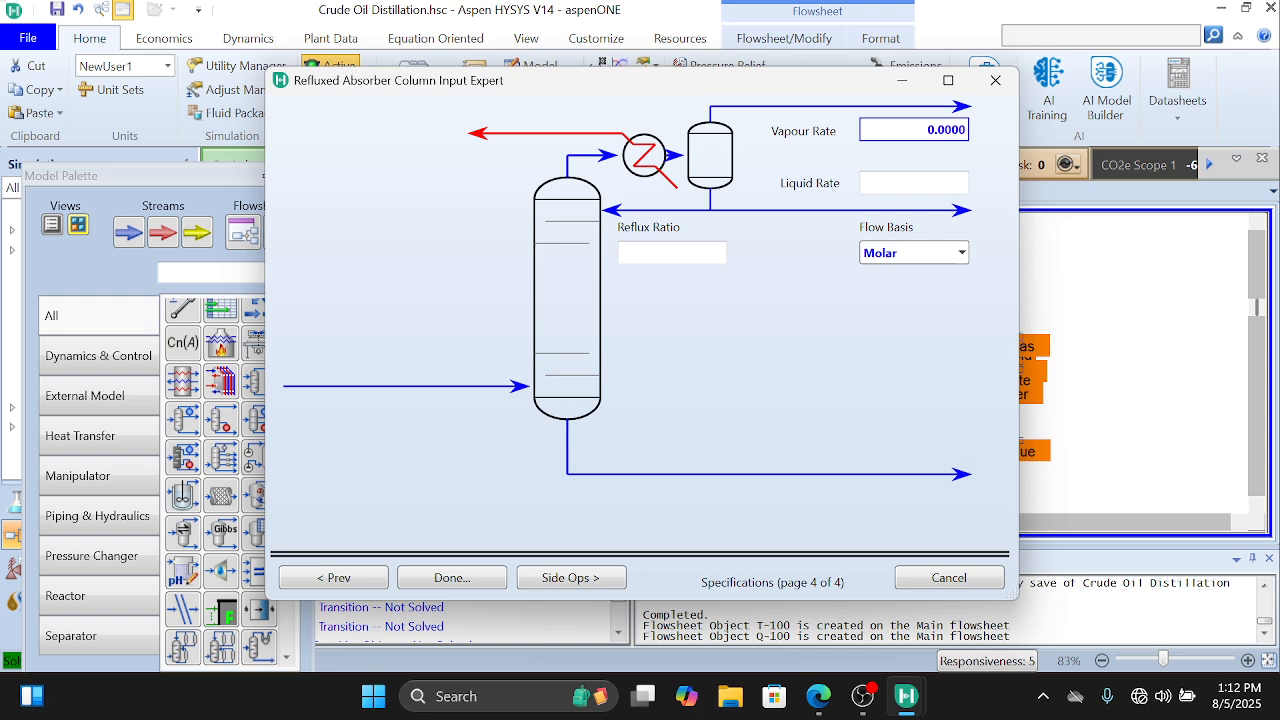
click(962, 254)
click(930, 319)
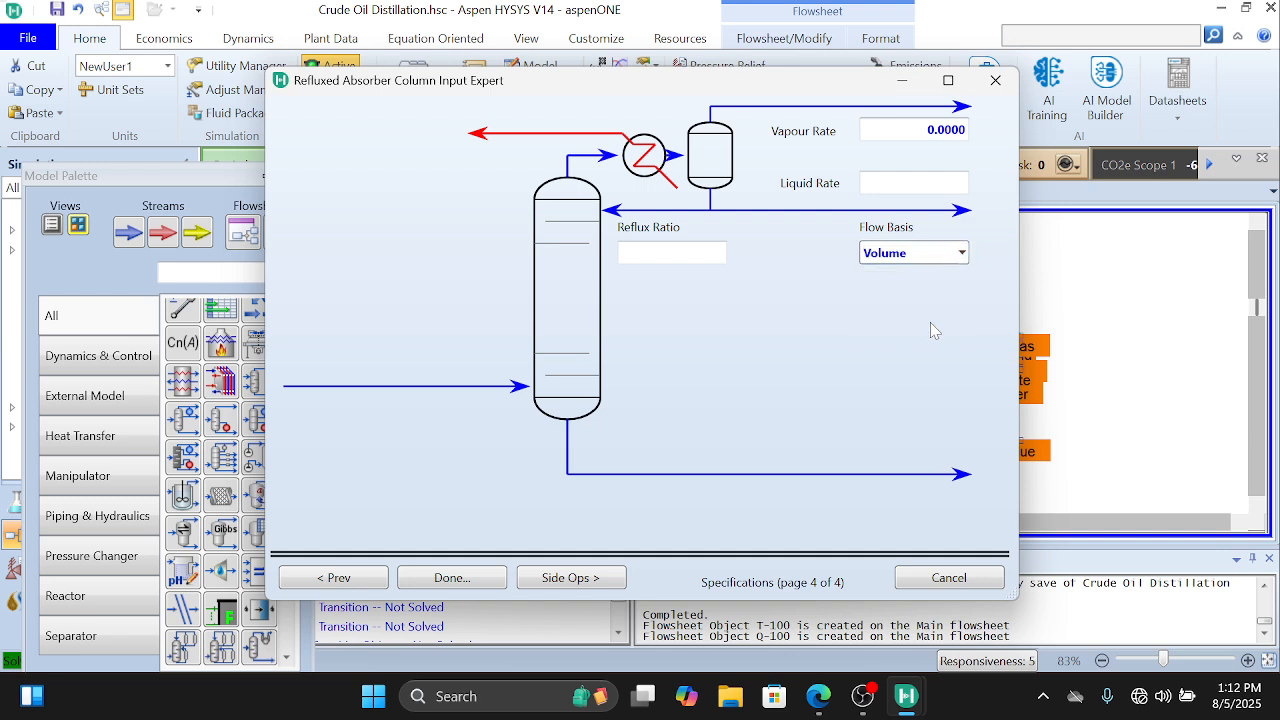
Step: Set the column's reflux ratio to 1
click(672, 253)
text(1)
key(Return)
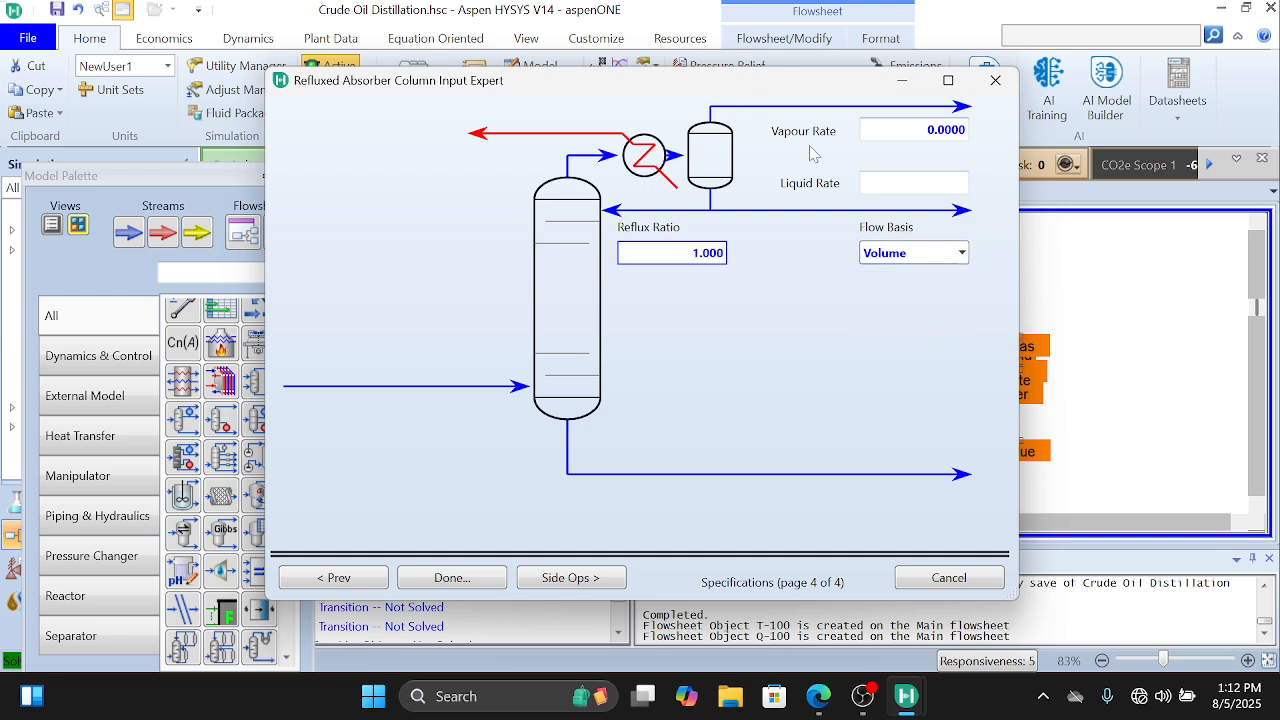
click(915, 130)
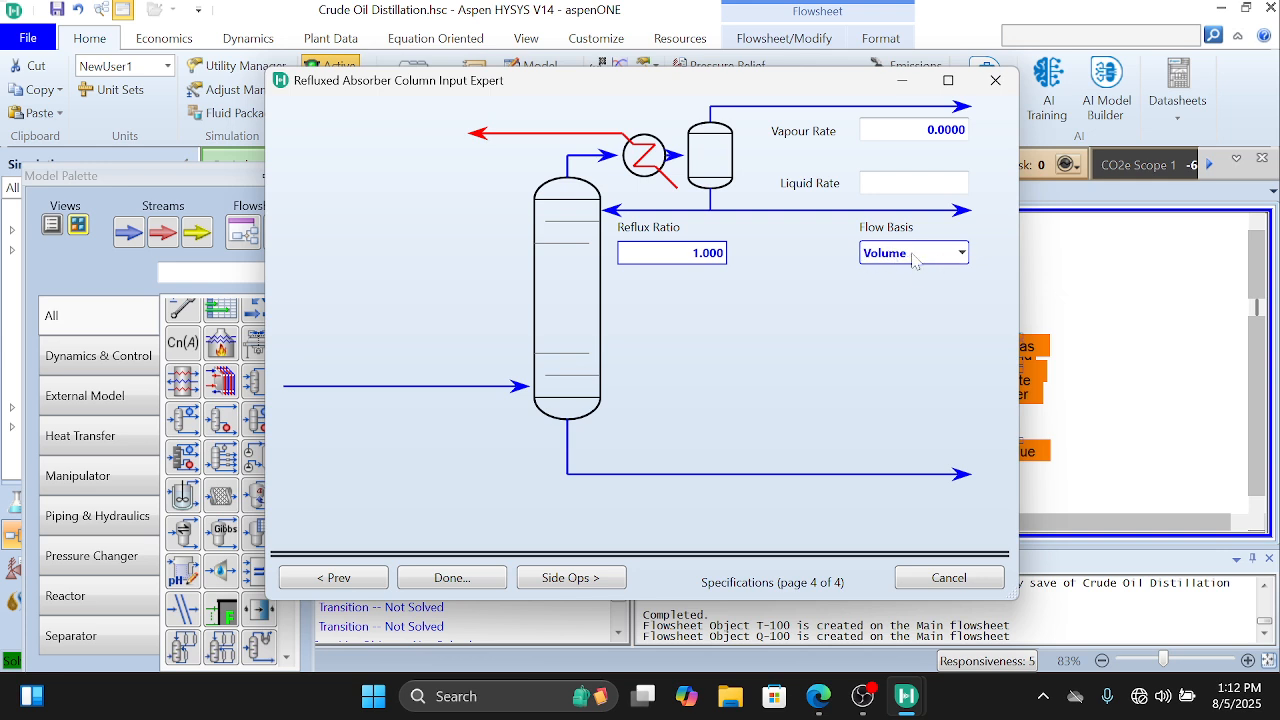
Step: Proceed to the side operations and add a reboiled side stripper named KeroSS with Kerosene as its draw product
click(543, 578)
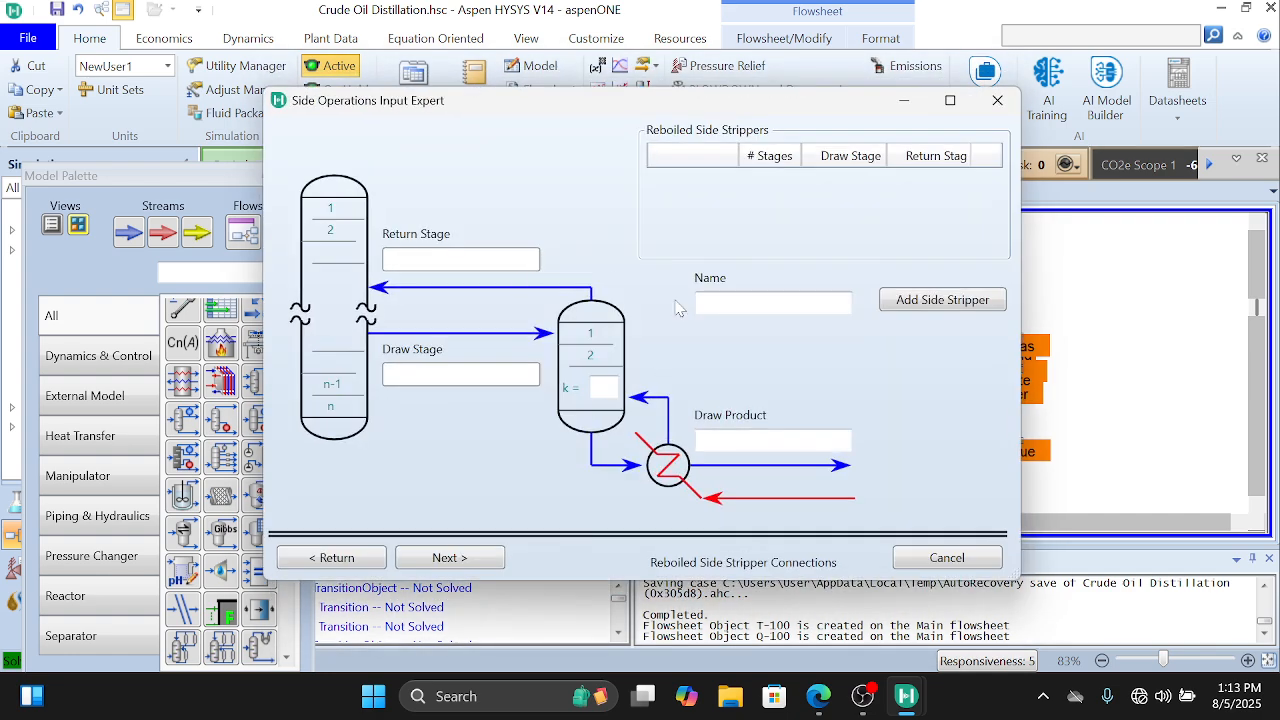
click(898, 306)
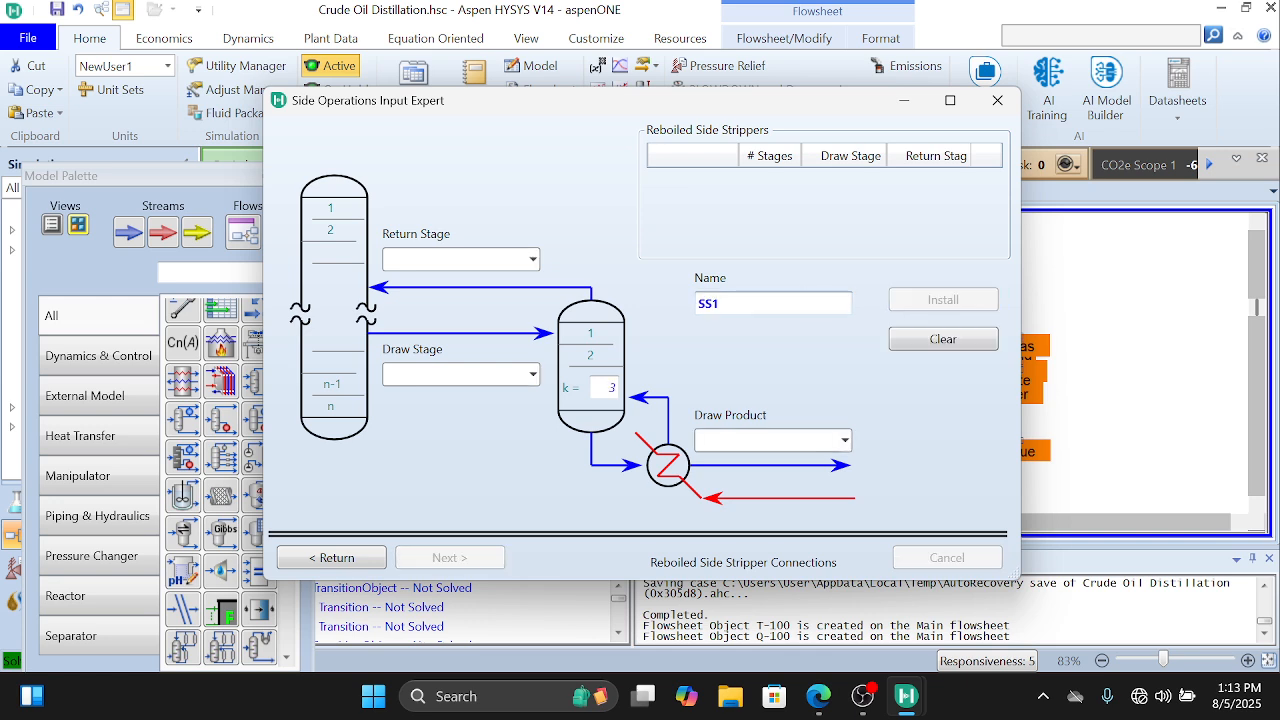
click(800, 302)
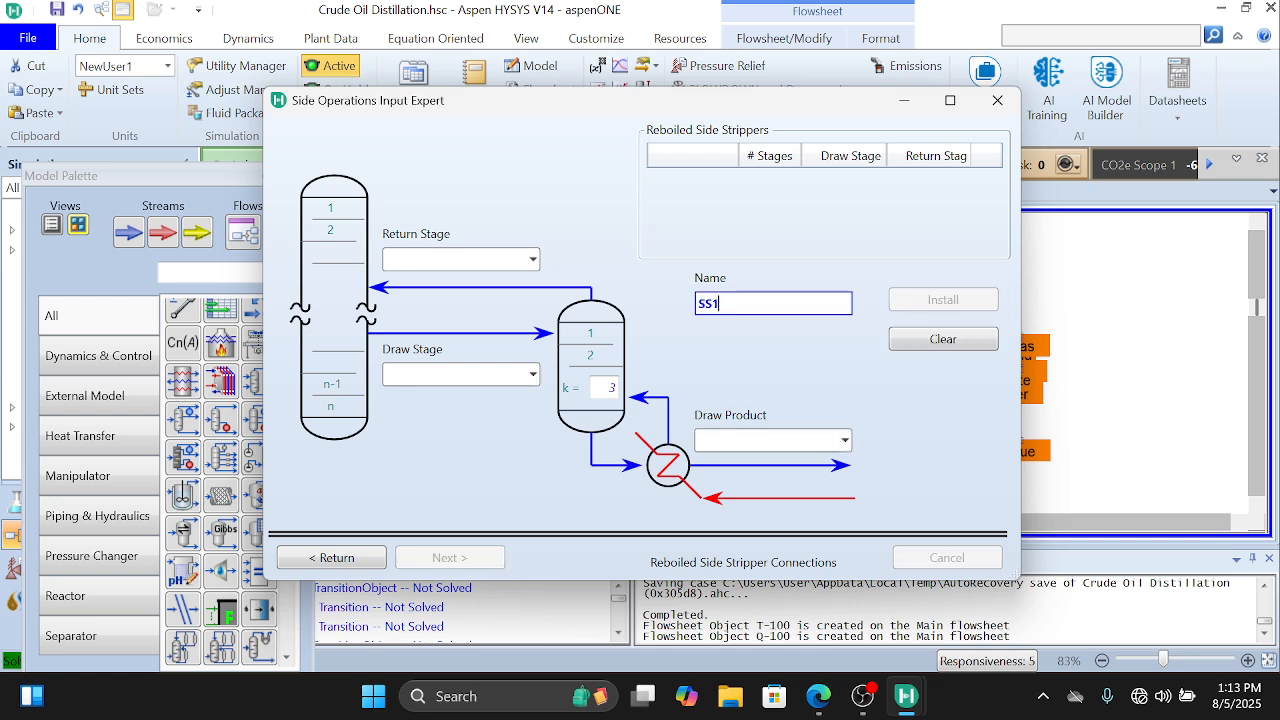
key(BackSpace)
click(699, 303)
text(Kero)
click(768, 440)
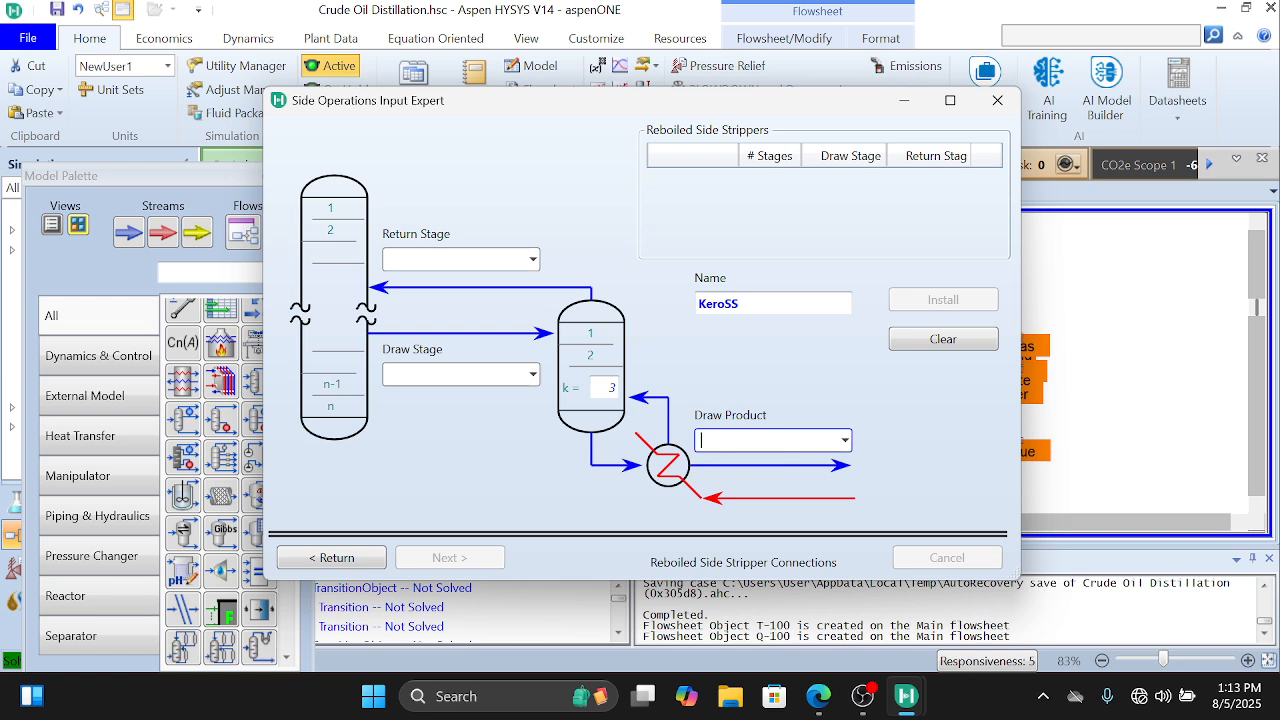
text(Kerosene)
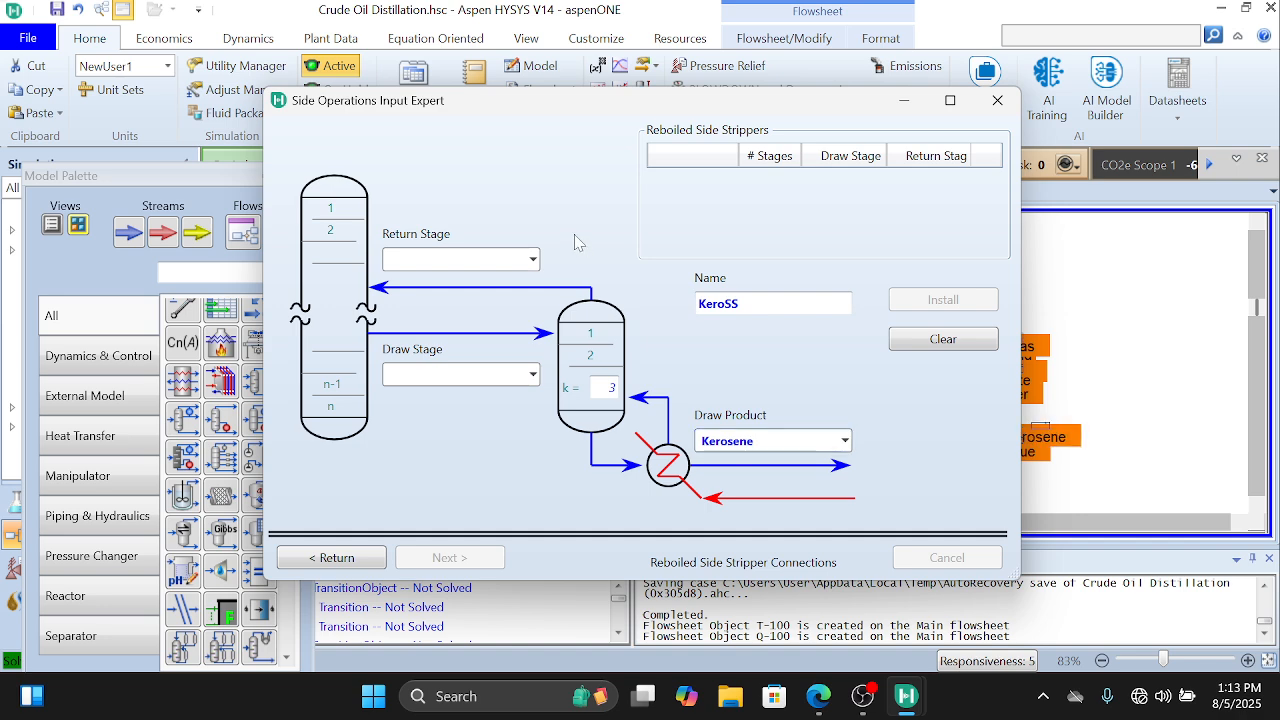
Step: Install the KeroSS side stripper with return stage 8__Main Tower and draw stage 9__Main Tower
click(533, 264)
click(533, 264)
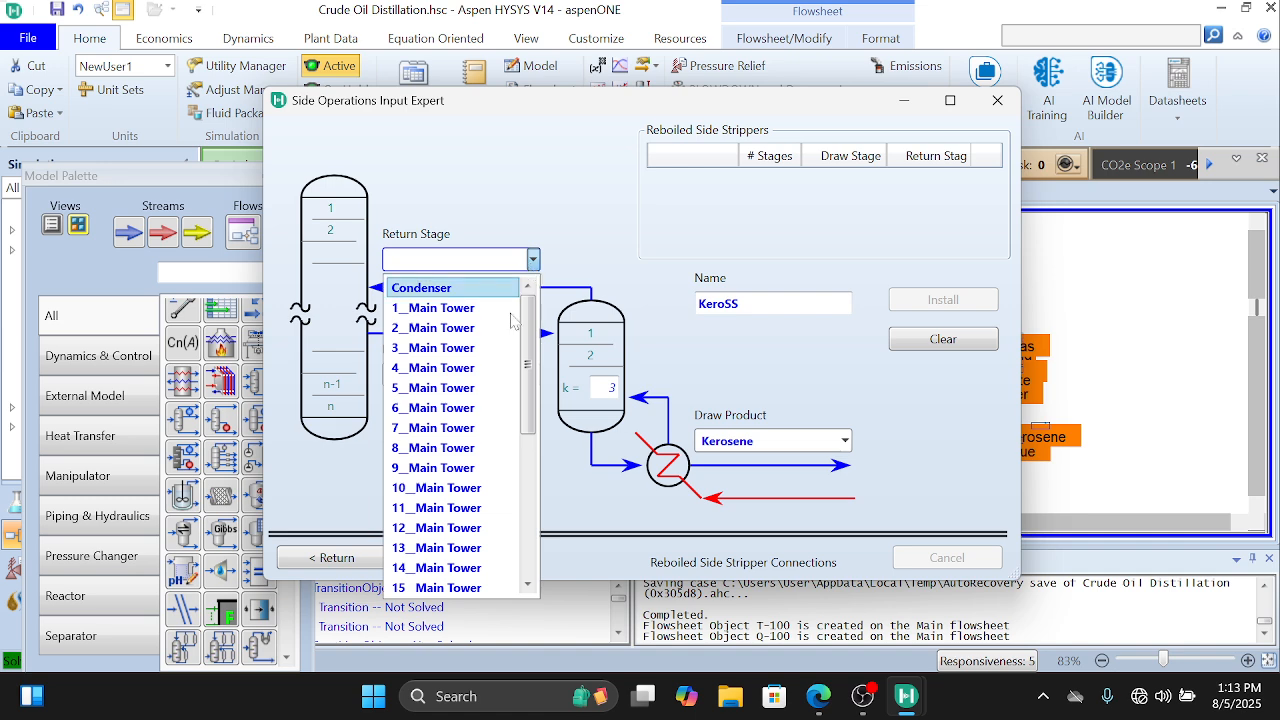
click(468, 452)
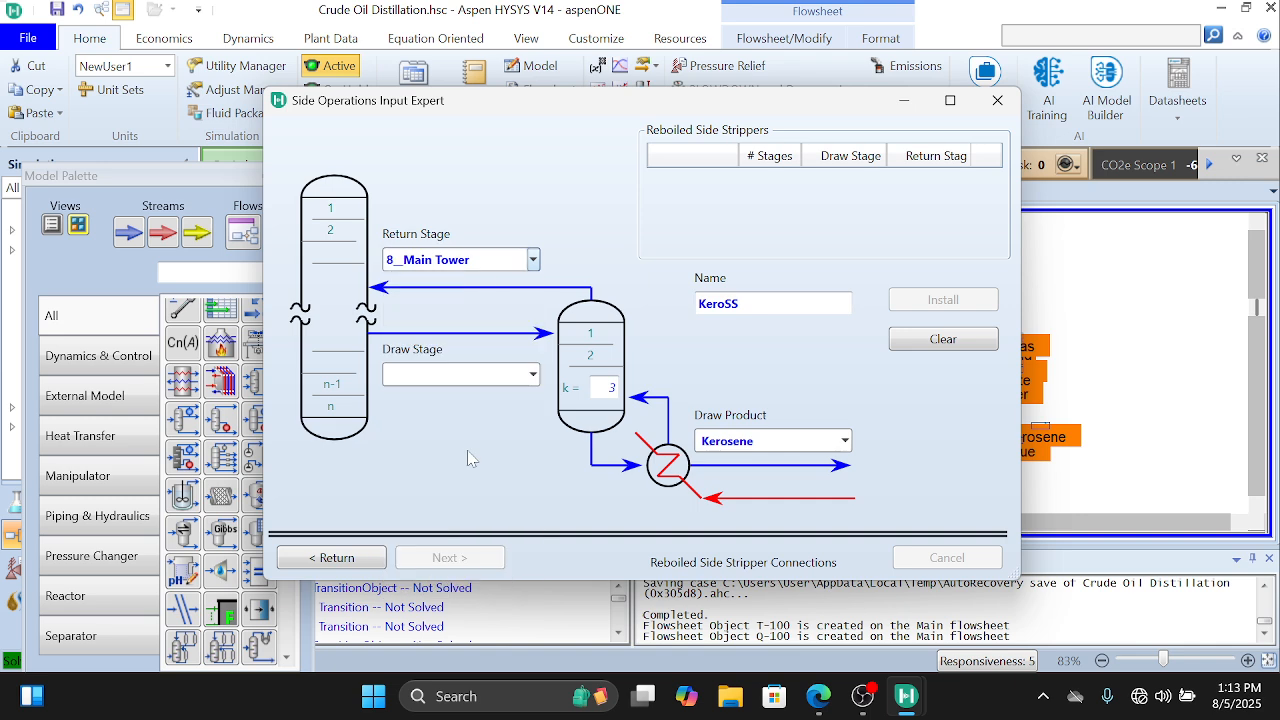
click(533, 376)
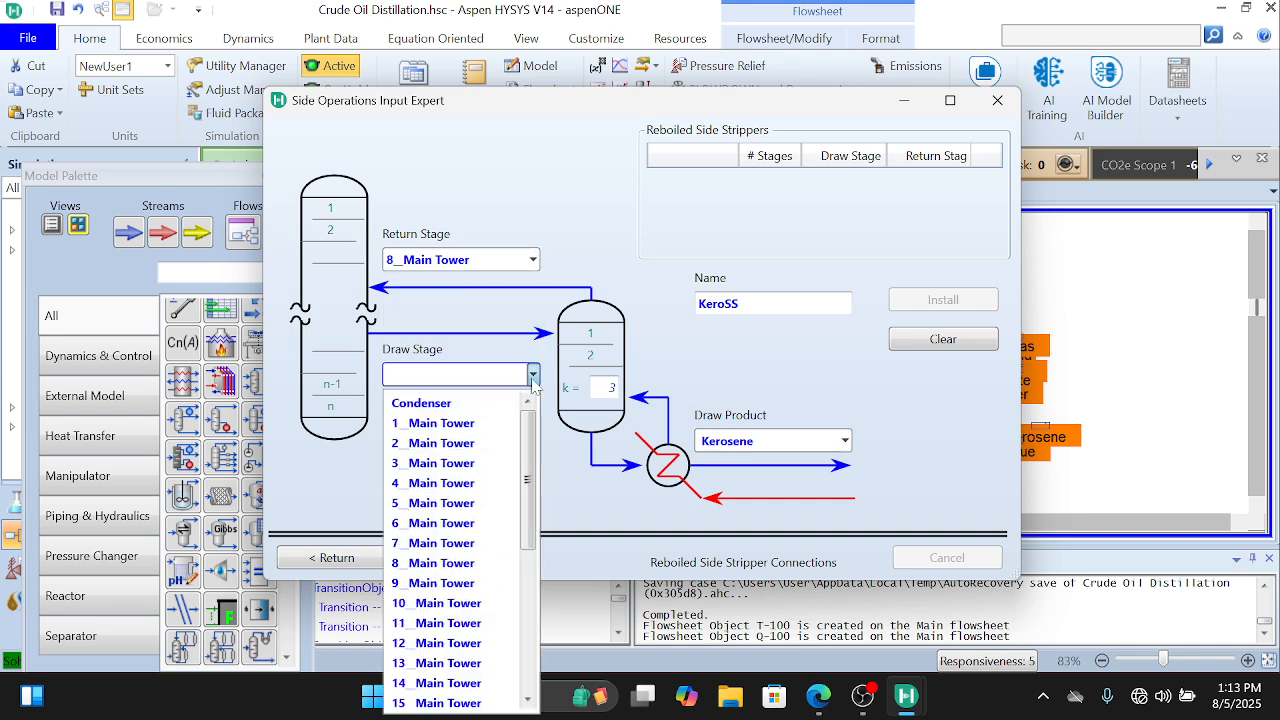
click(458, 583)
click(910, 303)
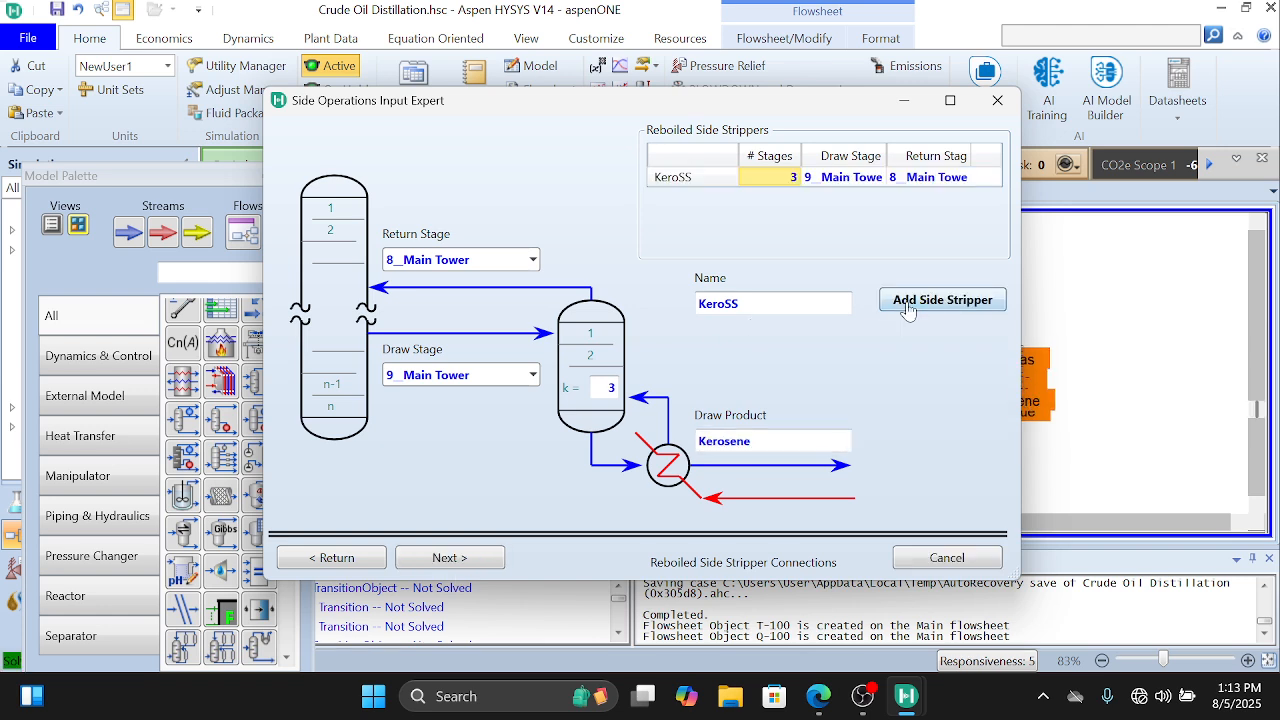
Step: Proceed to the steam-stripped side strippers and add one named DieselSS
click(484, 562)
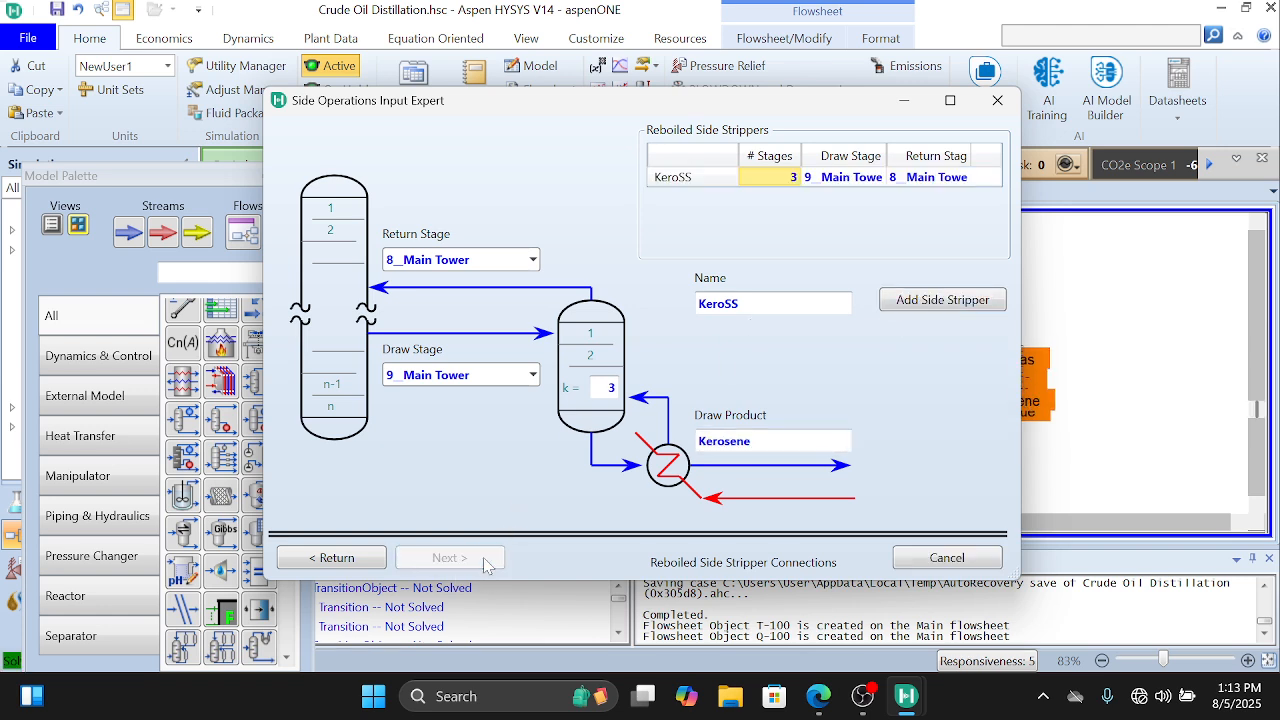
click(930, 301)
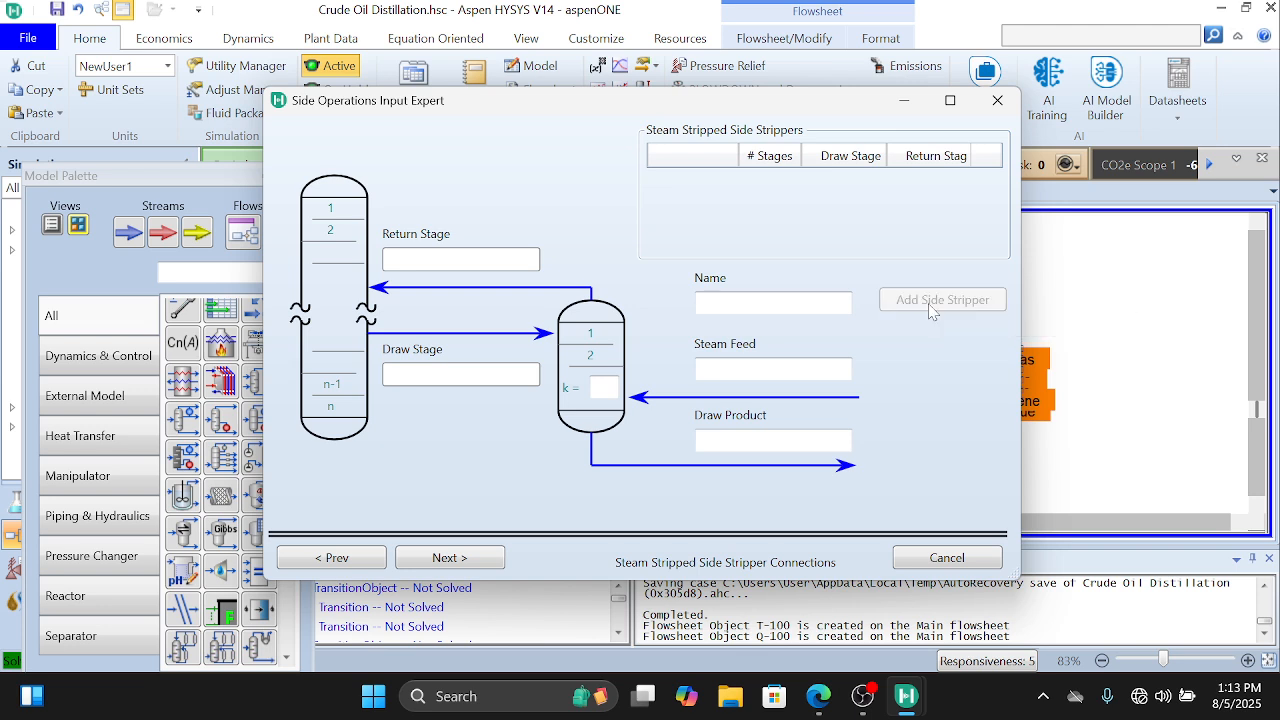
click(768, 302)
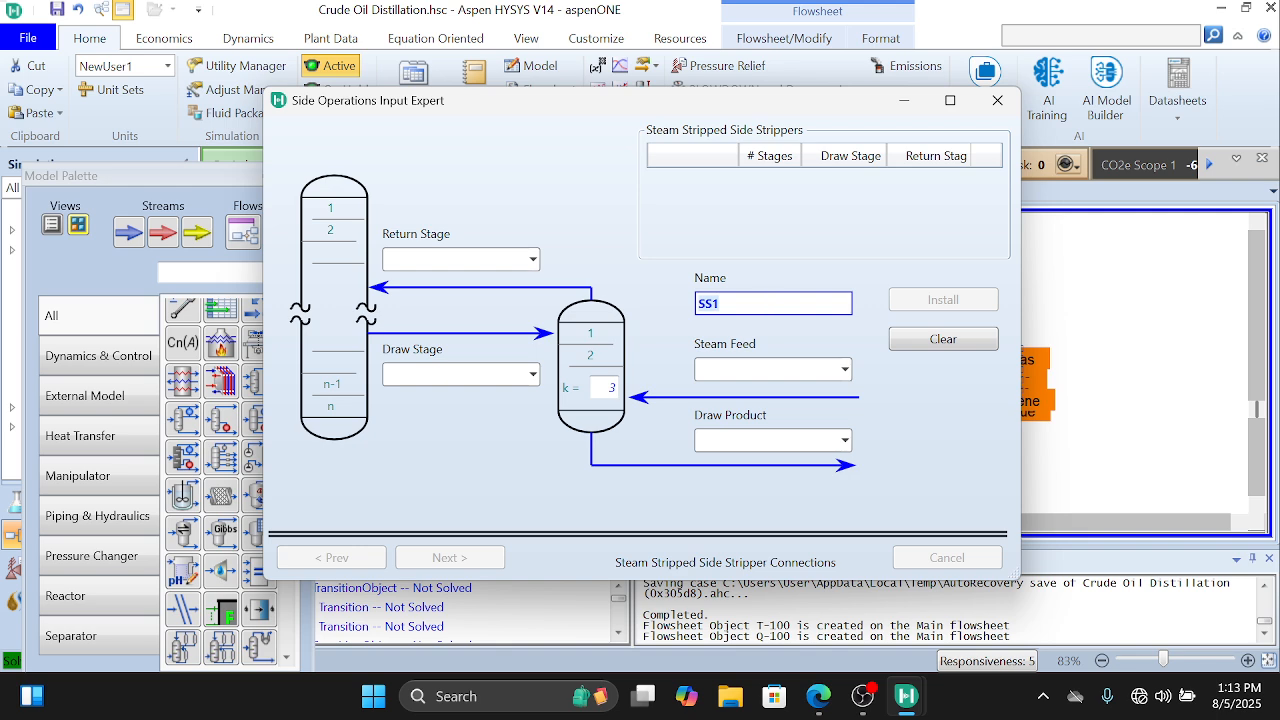
text(SS)
text(Diesel)
Step: Set the DieselSS stripper's steam feed to Diesel Steam and its draw product to Diesel
click(773, 369)
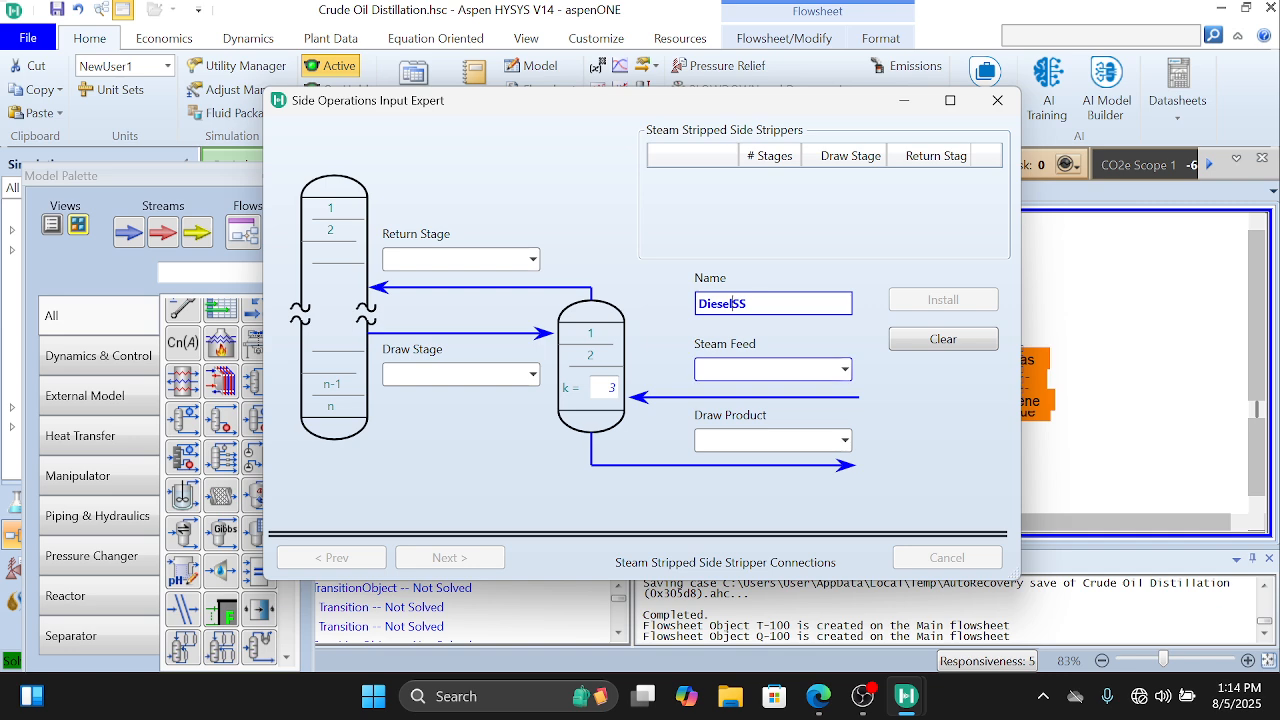
text(Dies)
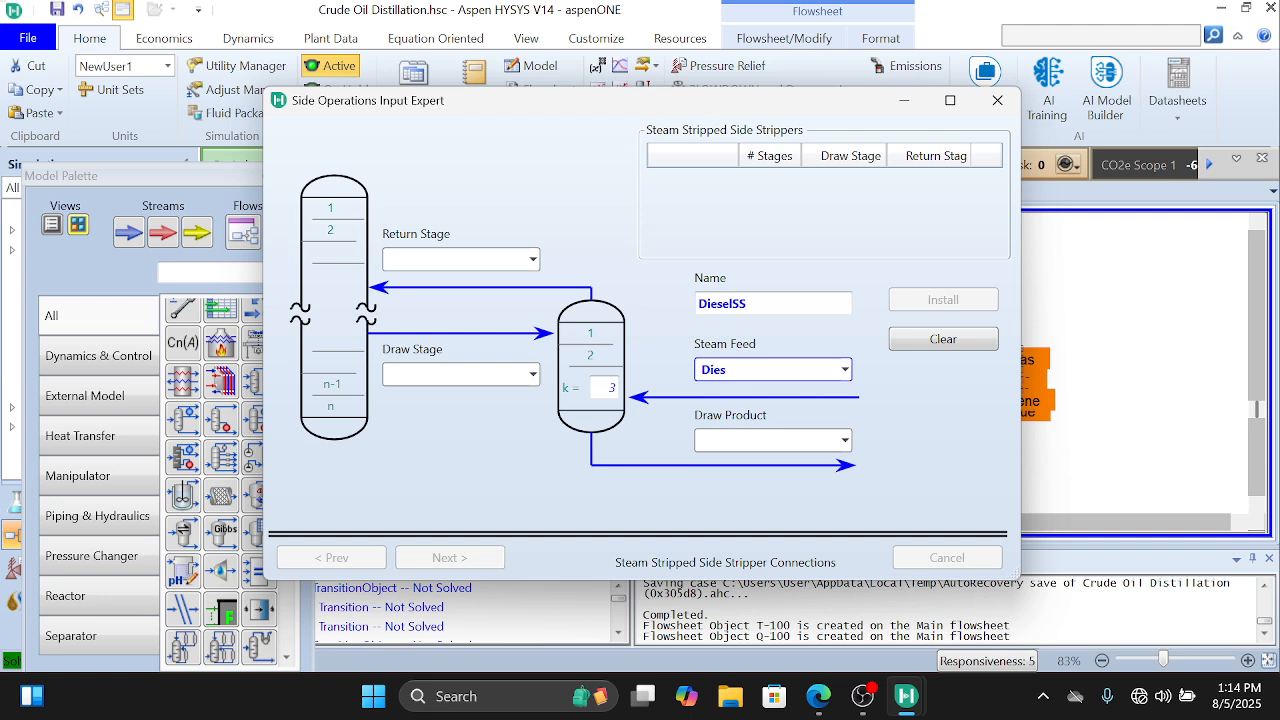
text(el Steam)
key(Tab)
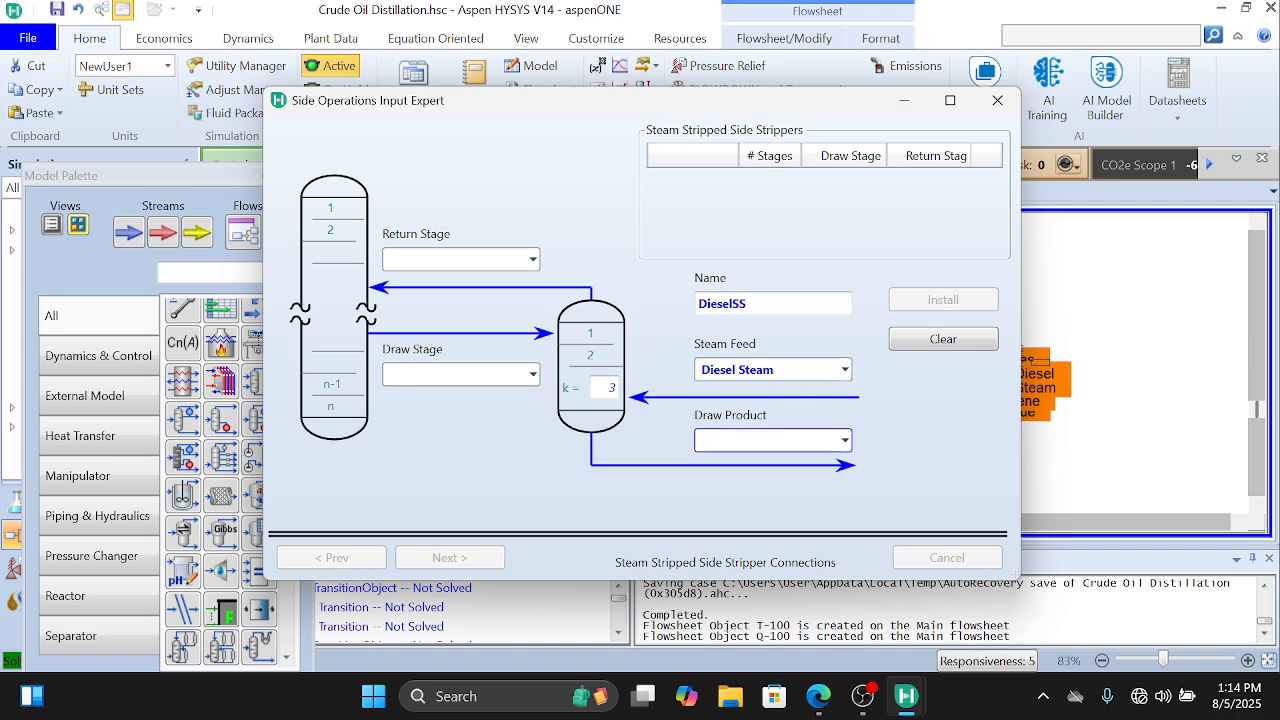
text(Diesel)
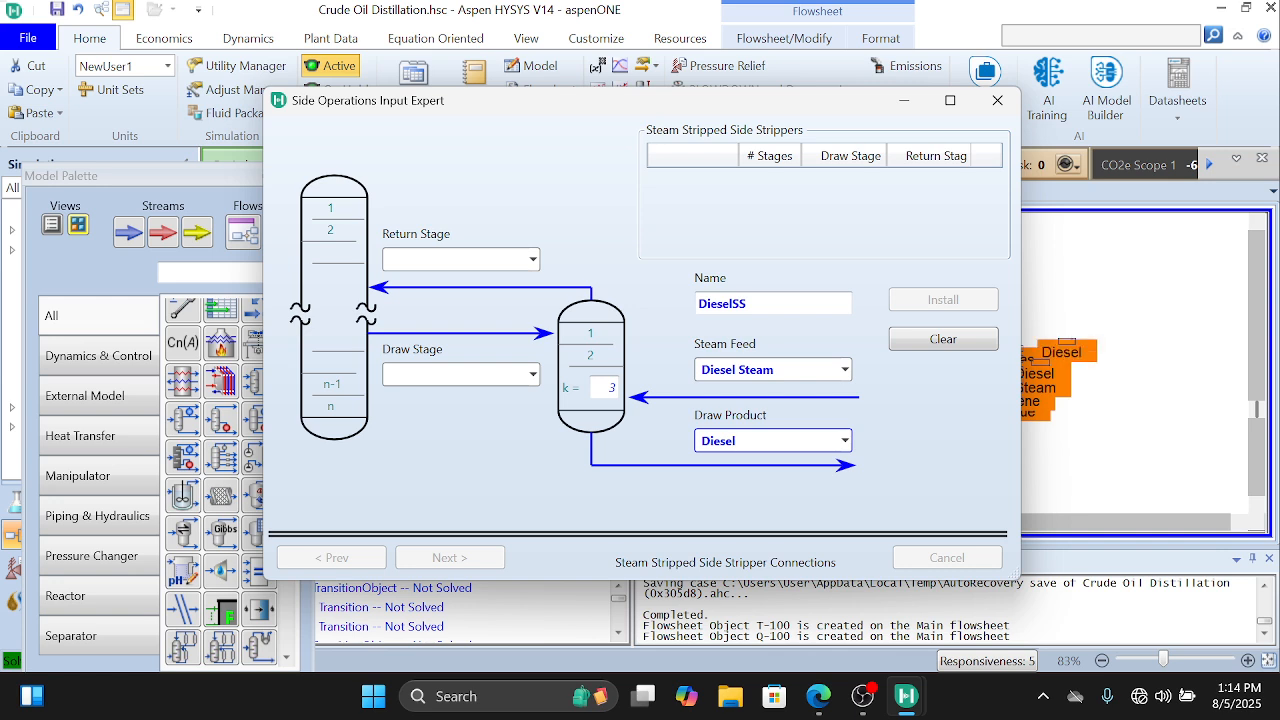
Step: Install the DieselSS stripper with return stage 16__Main Tower and draw stage 17__Main Tower
click(532, 260)
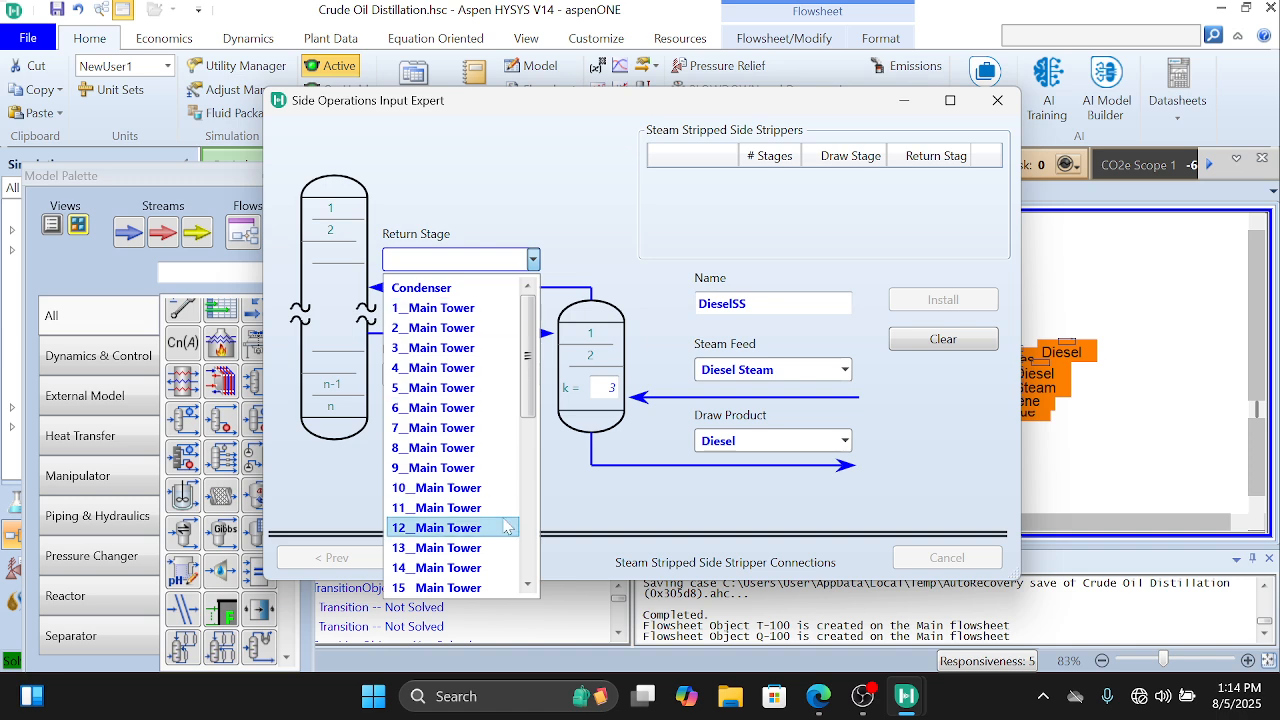
scroll(490, 550, down, 7)
scroll(486, 554, up, 4)
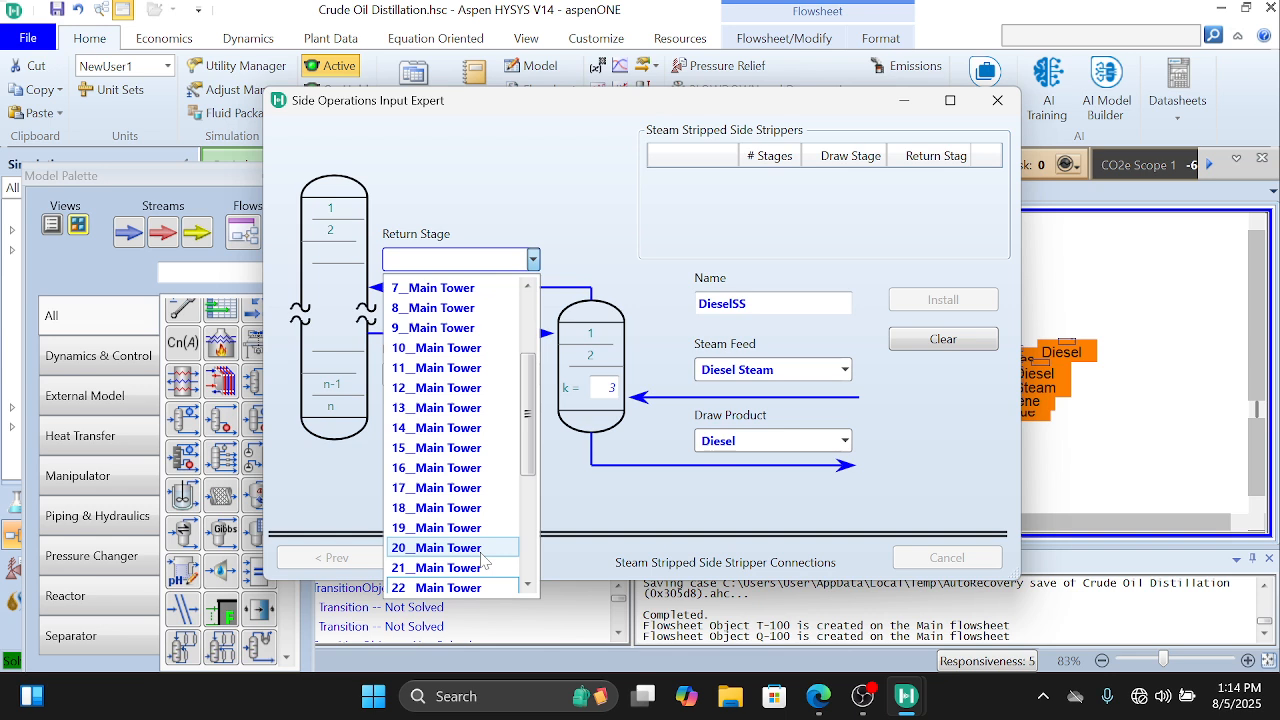
click(472, 472)
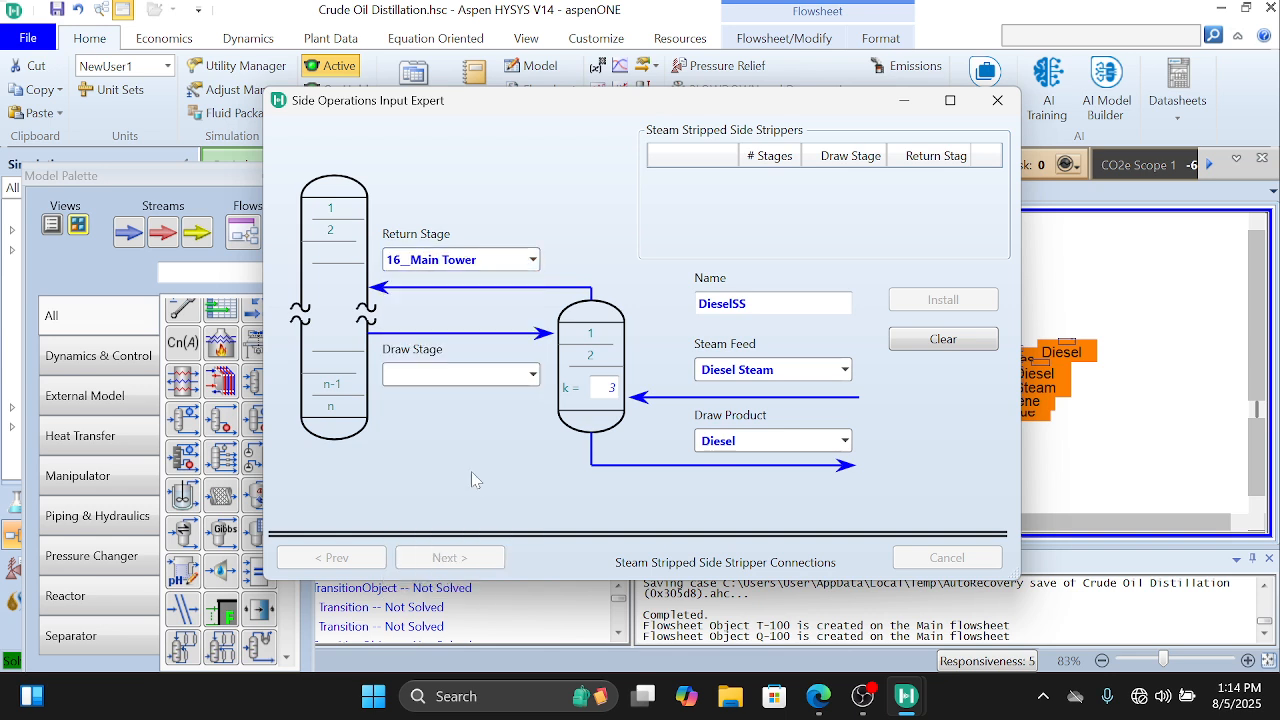
click(532, 375)
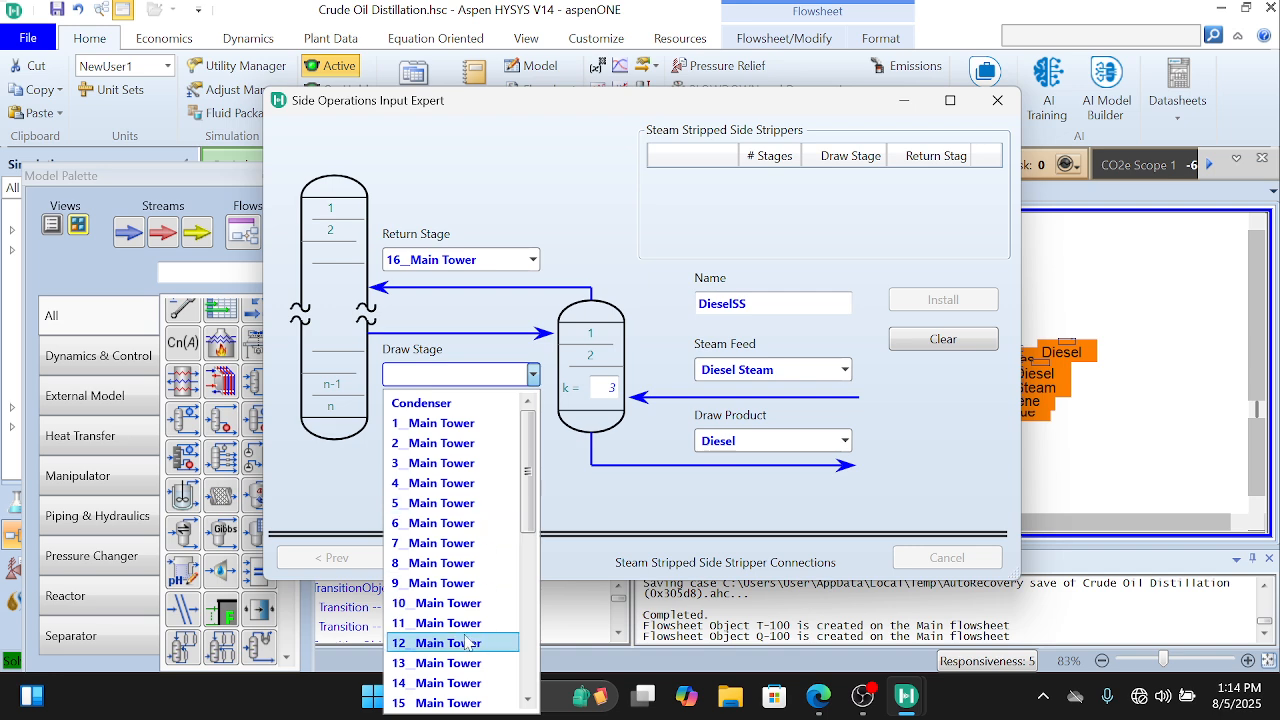
scroll(465, 690, down, 4)
click(473, 526)
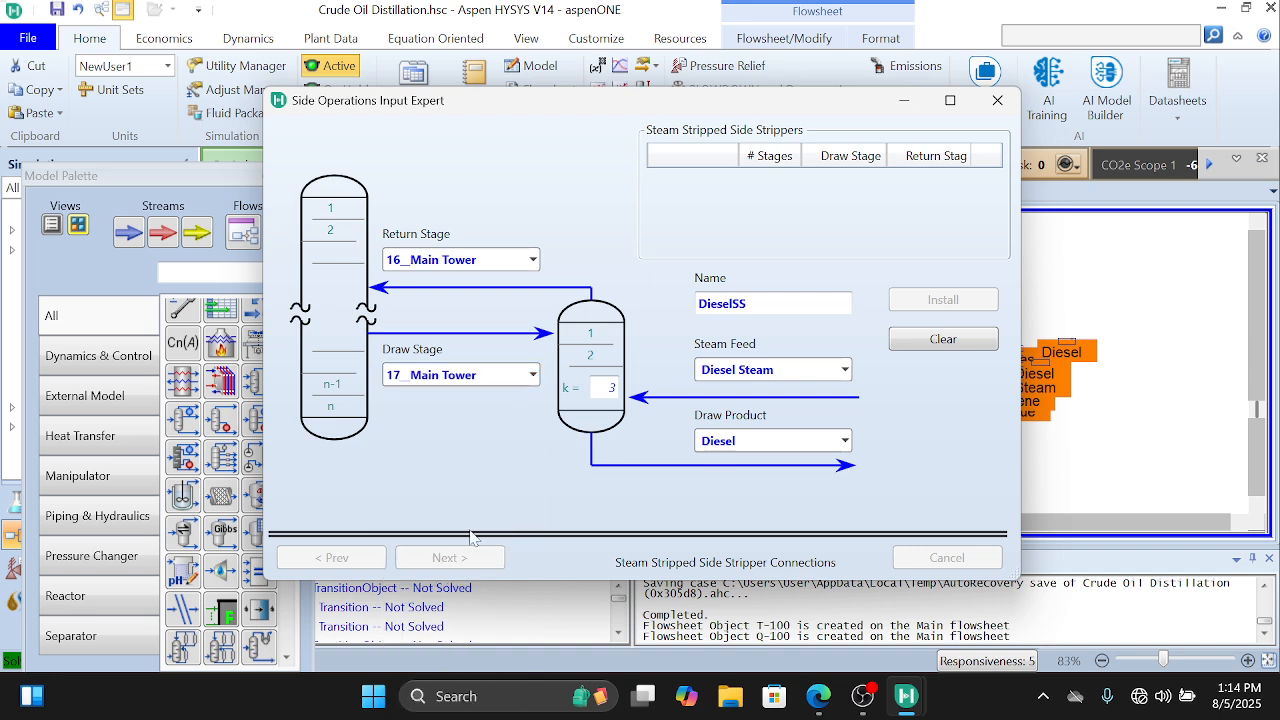
click(908, 300)
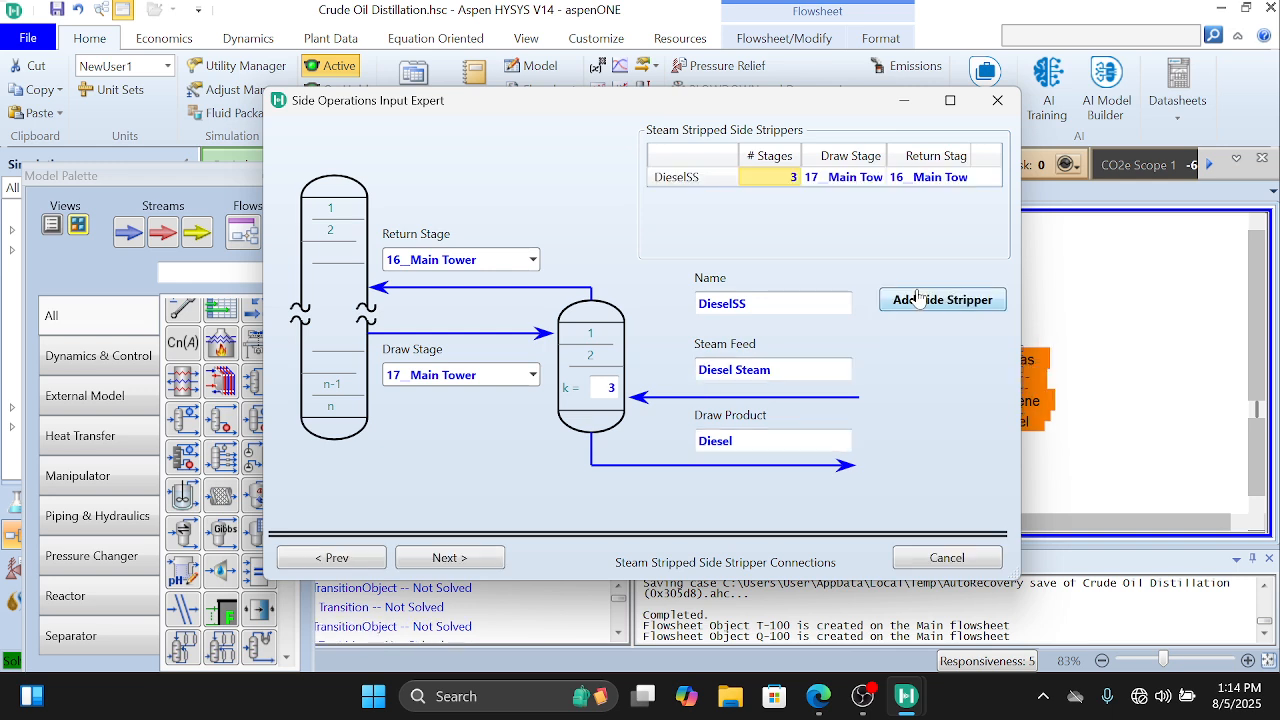
Step: Add another steam-stripped side stripper and name it AGOSS
click(918, 302)
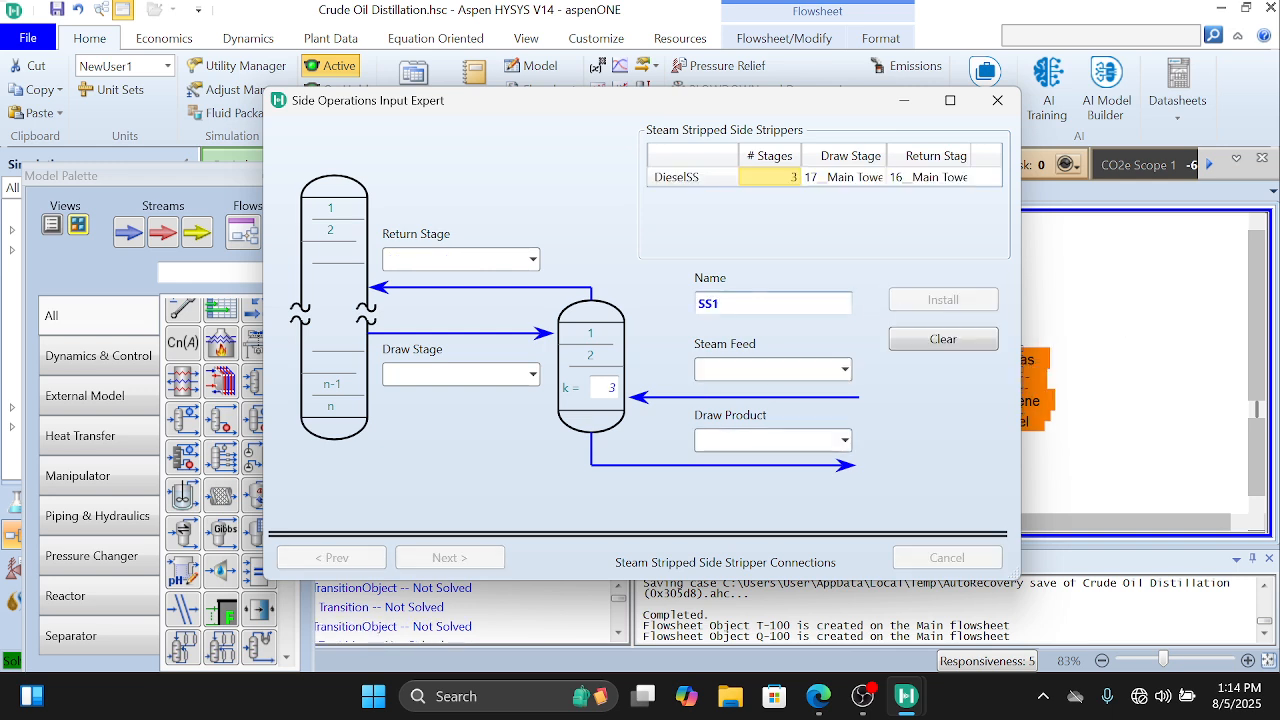
click(718, 303)
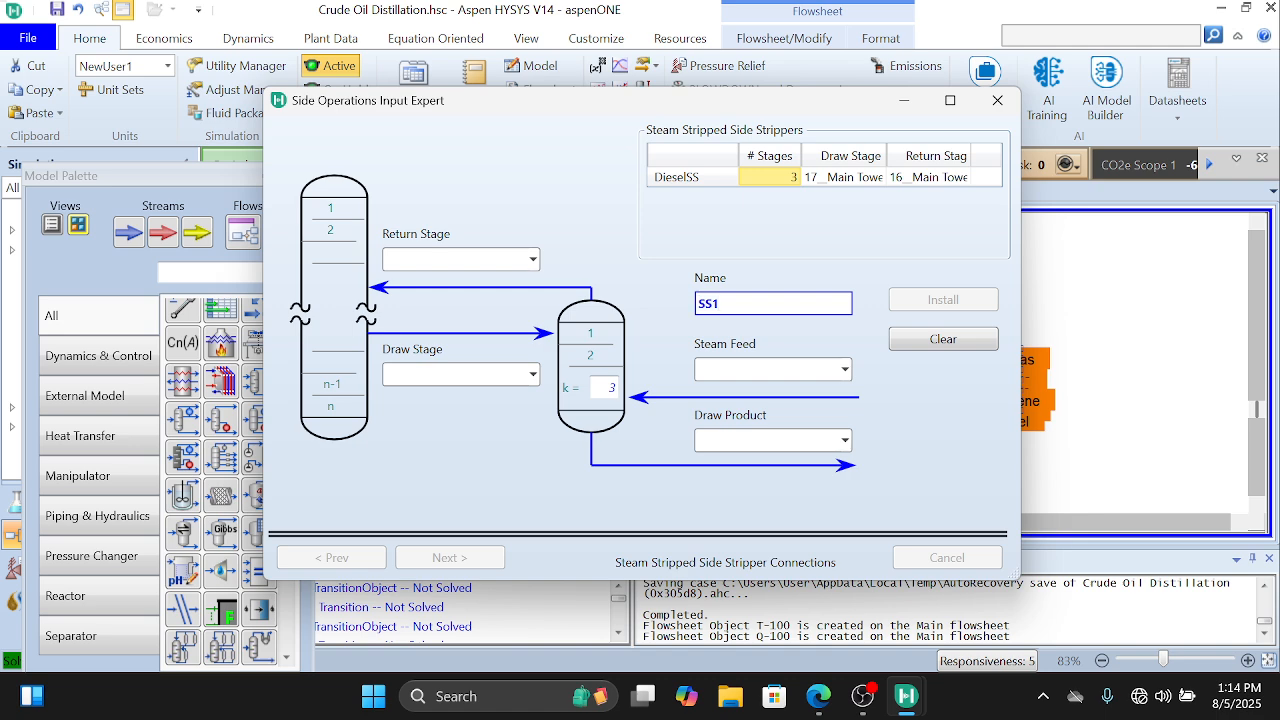
key(BackSpace)
key(Home)
text(AGO)
key(Tab)
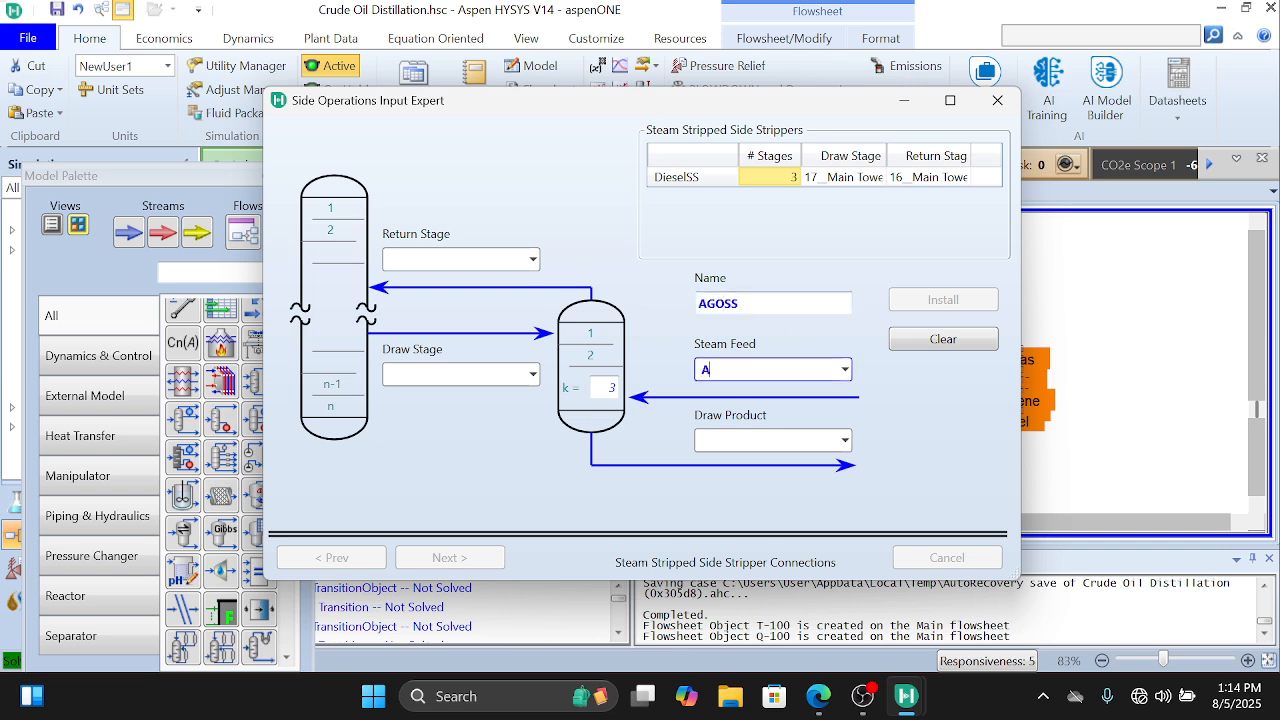
Step: Set the AGOSS stripper's steam feed to AGO Steam and its draw product to AGO
text(AGO Steam)
key(Tab)
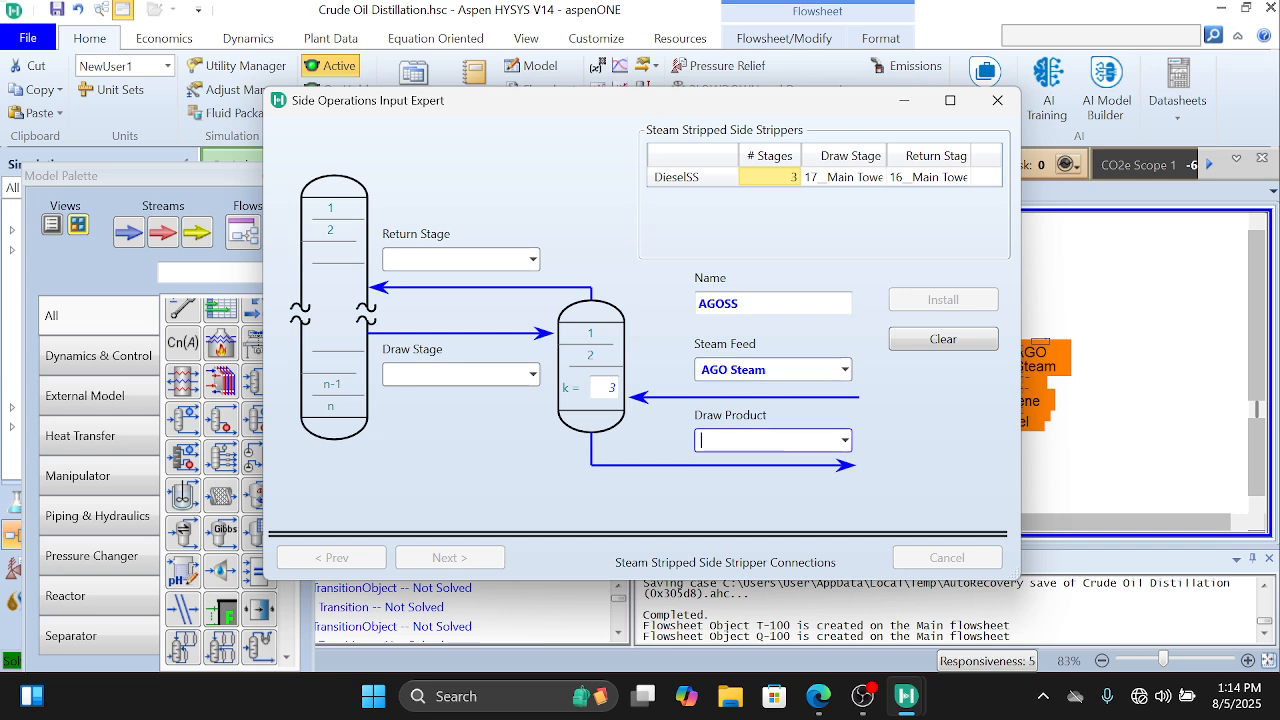
text(AGO)
key(Tab)
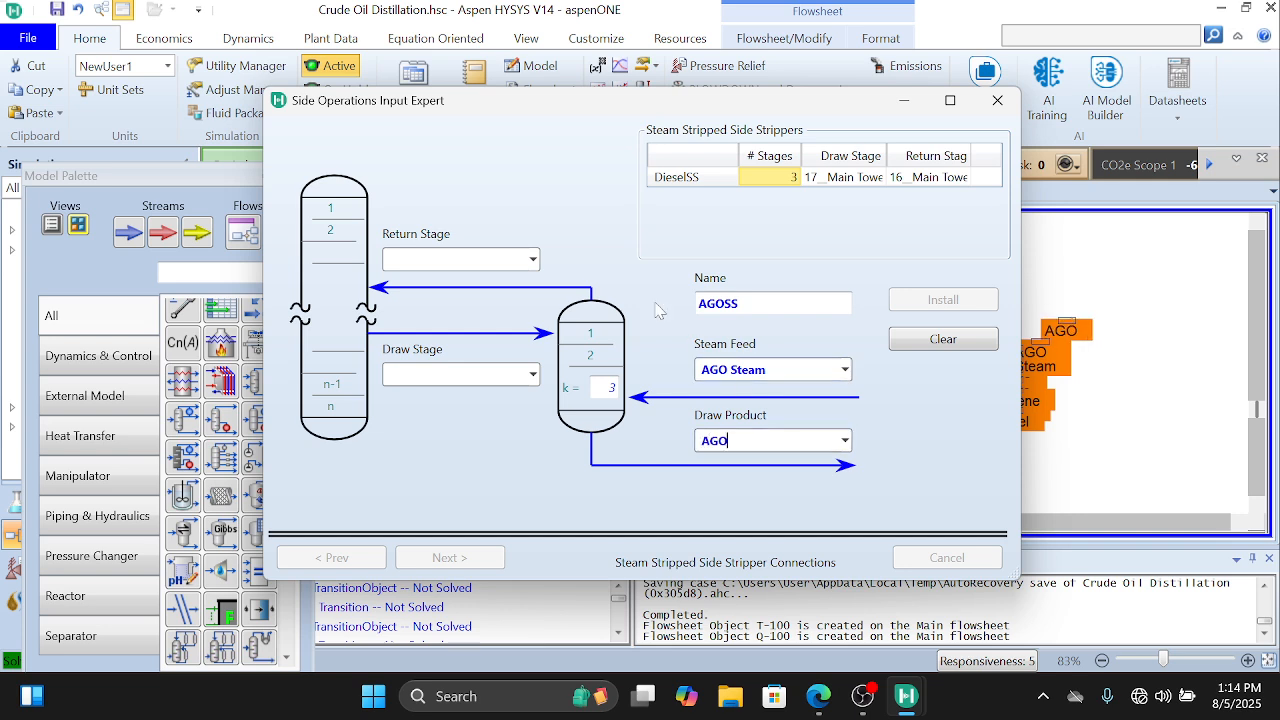
Step: Install the AGOSS stripper with return stage 21__Main Tower and draw stage 22__Main Tower
click(533, 259)
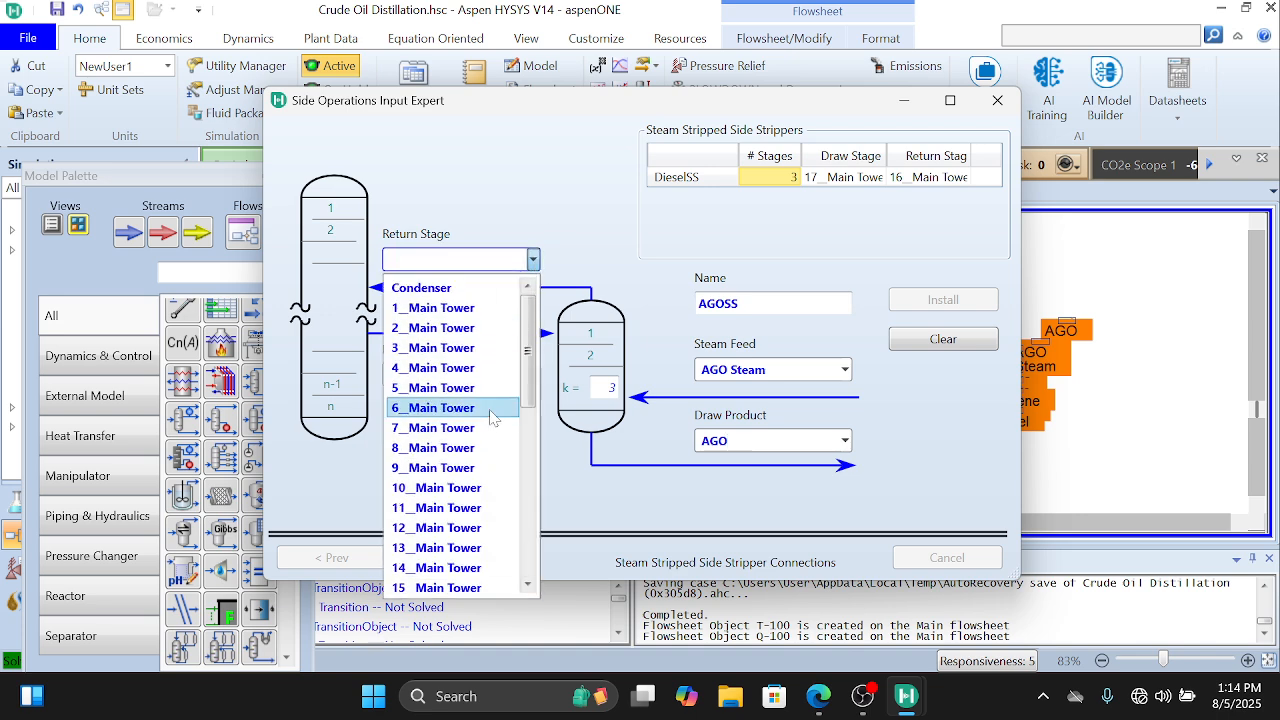
scroll(491, 417, down, 8)
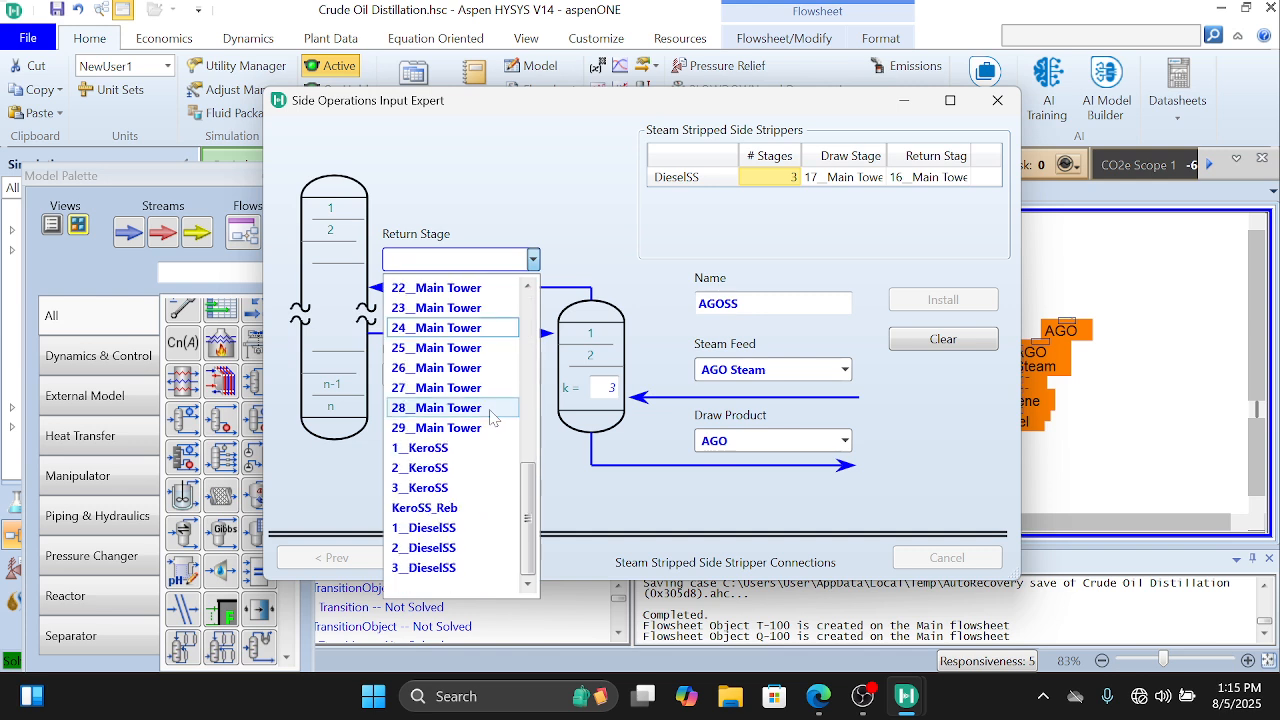
scroll(491, 417, up, 4)
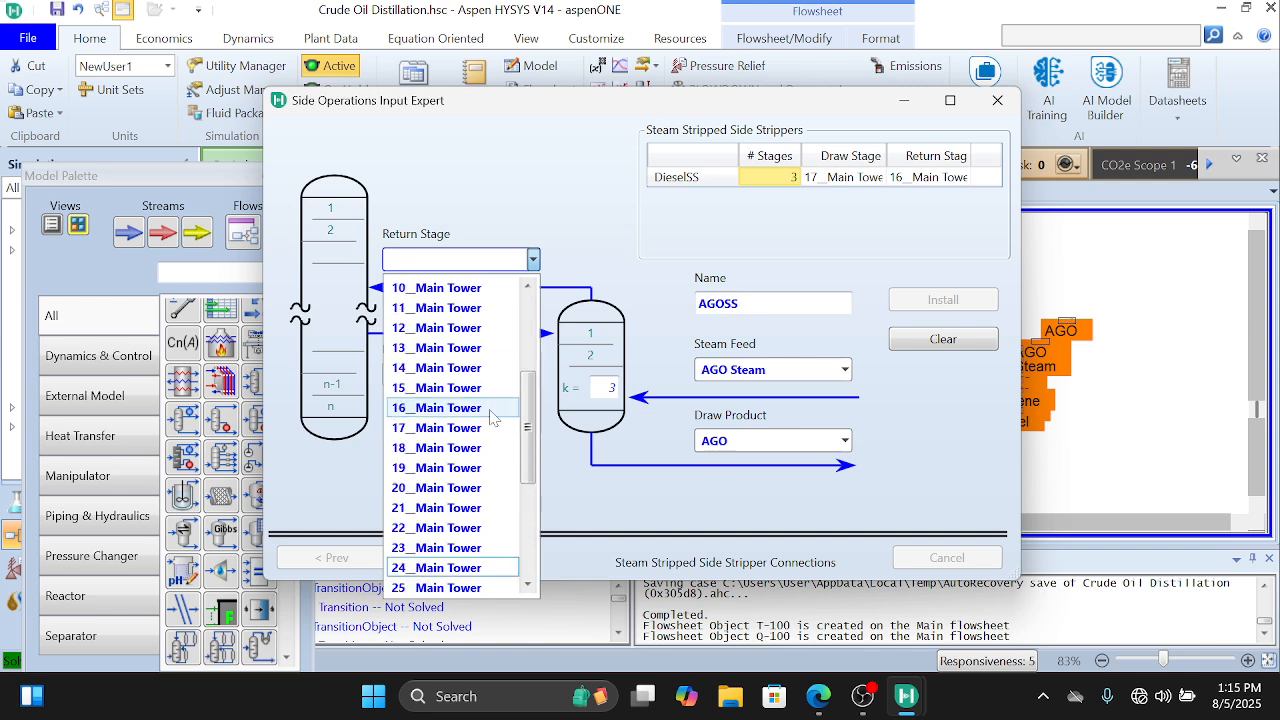
click(449, 507)
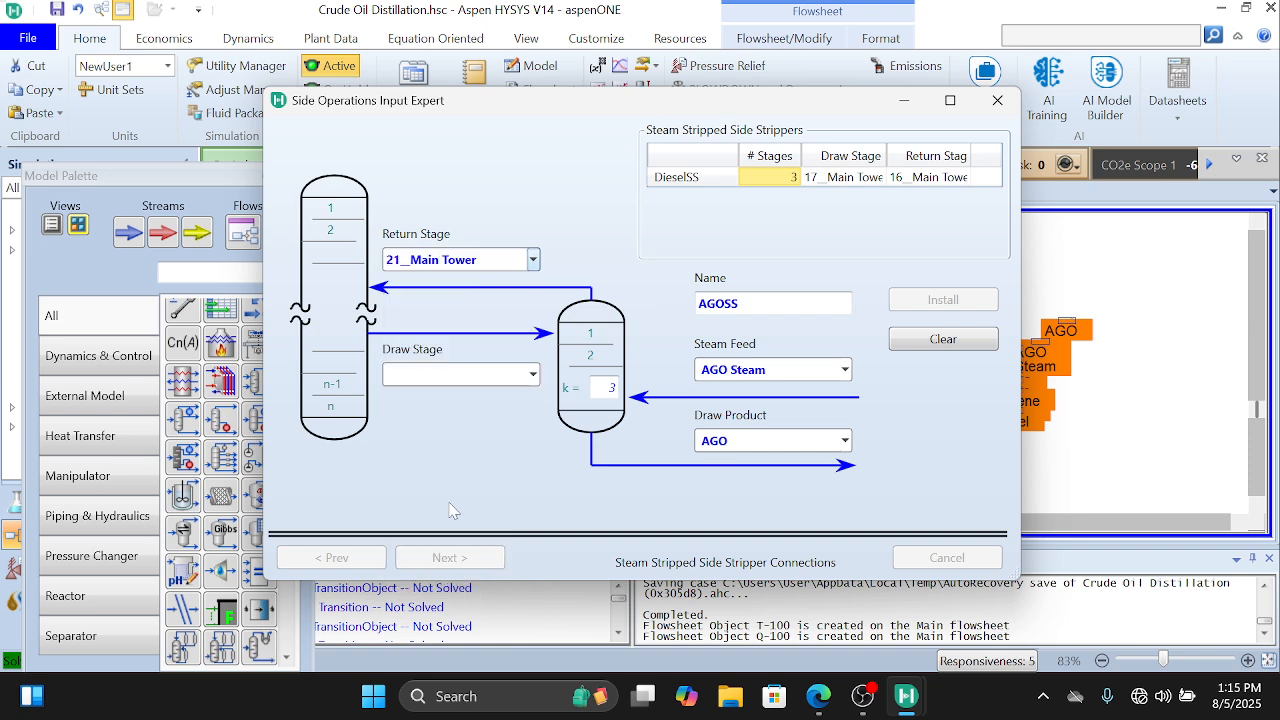
click(531, 375)
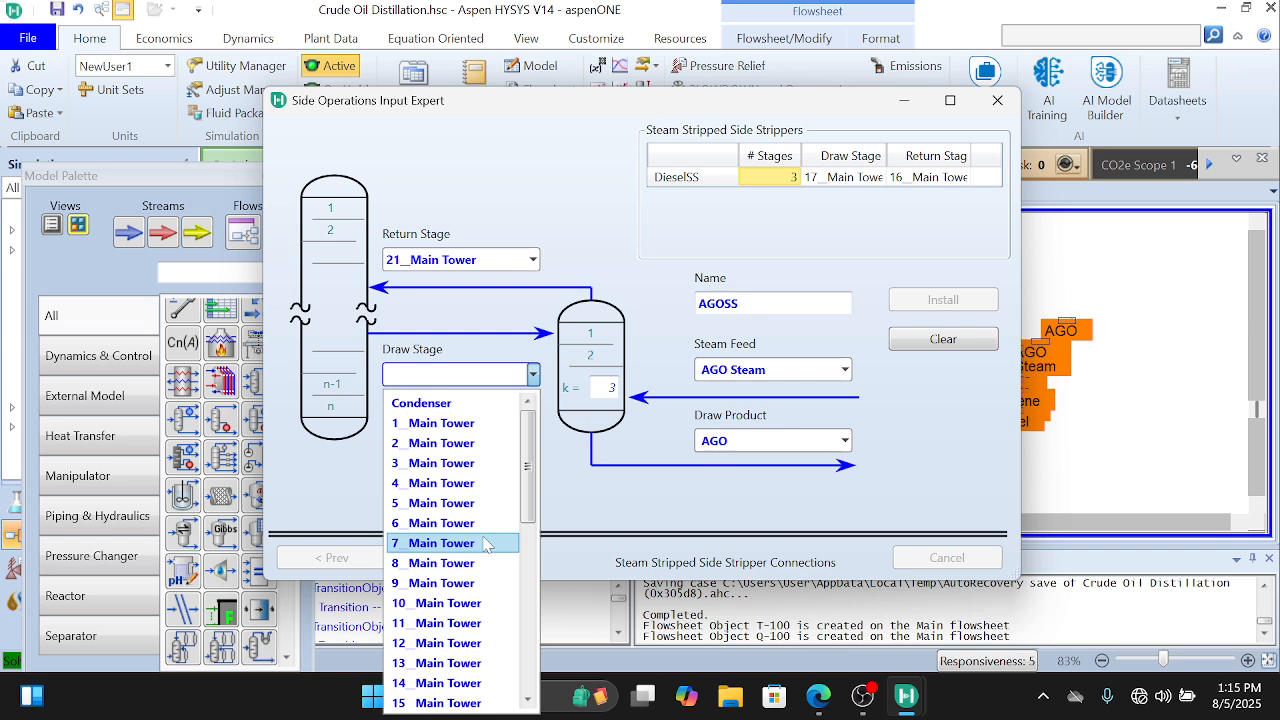
scroll(485, 543, down, 3)
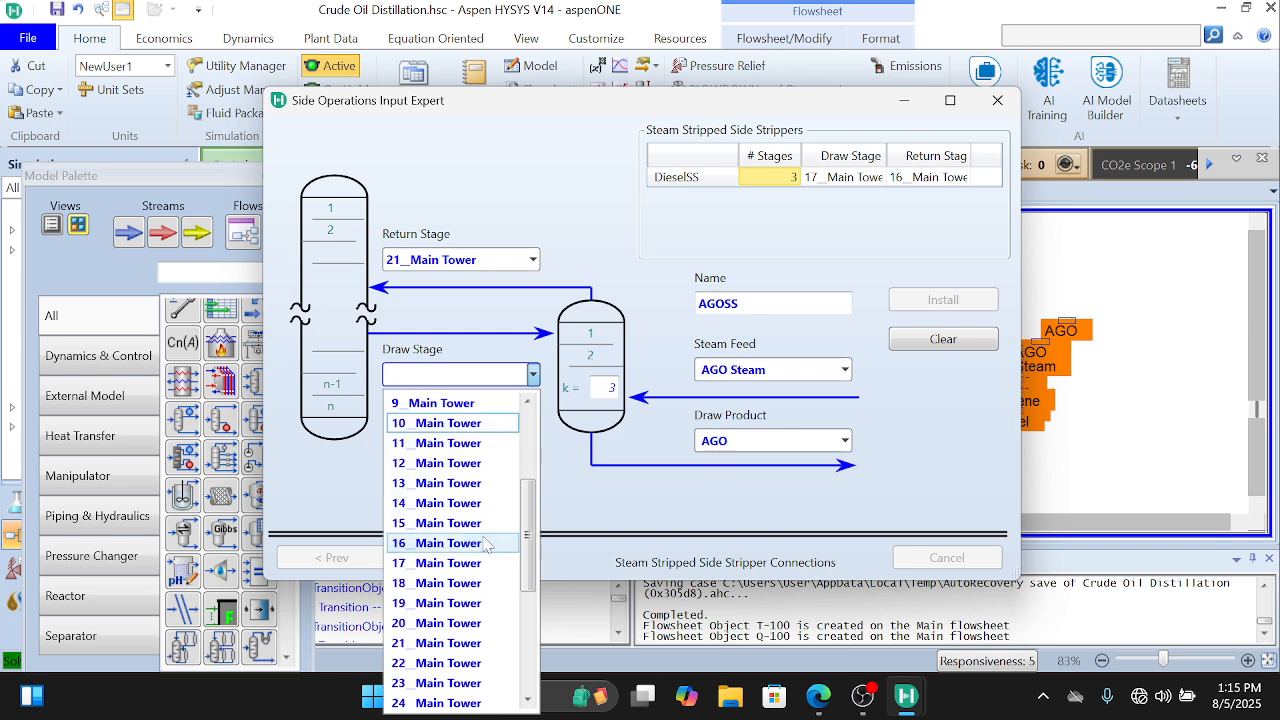
click(463, 663)
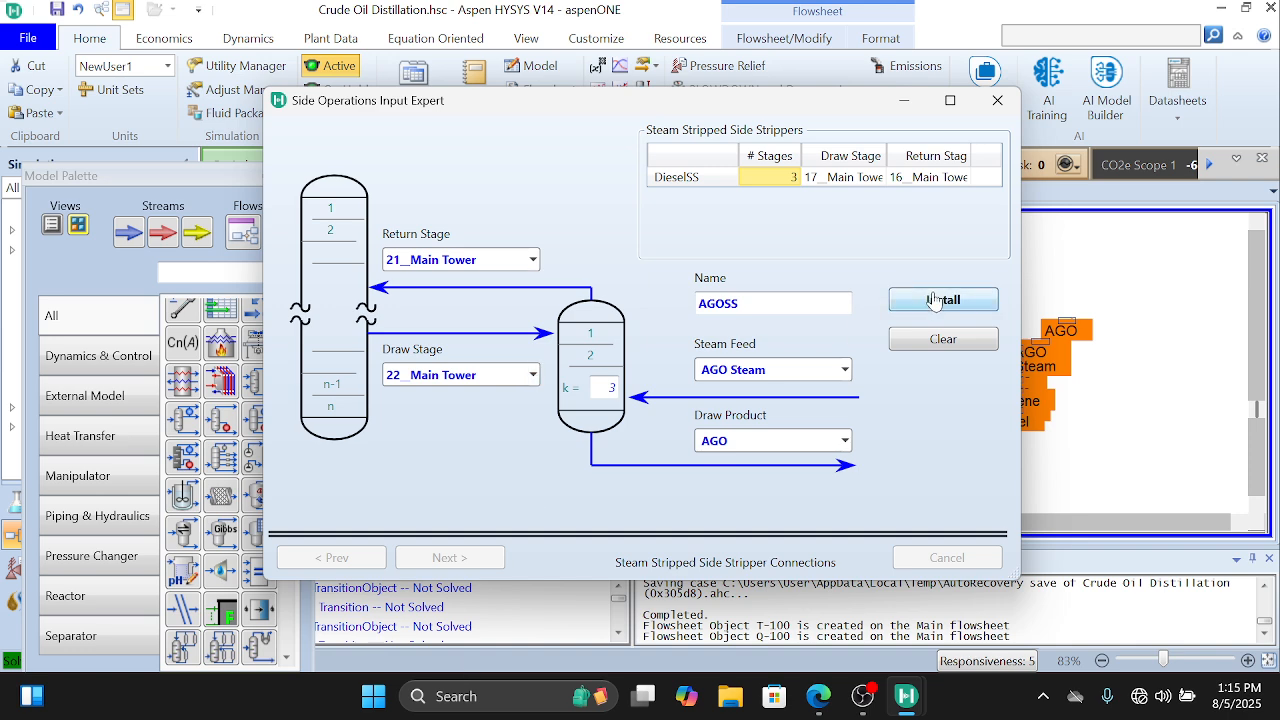
click(934, 301)
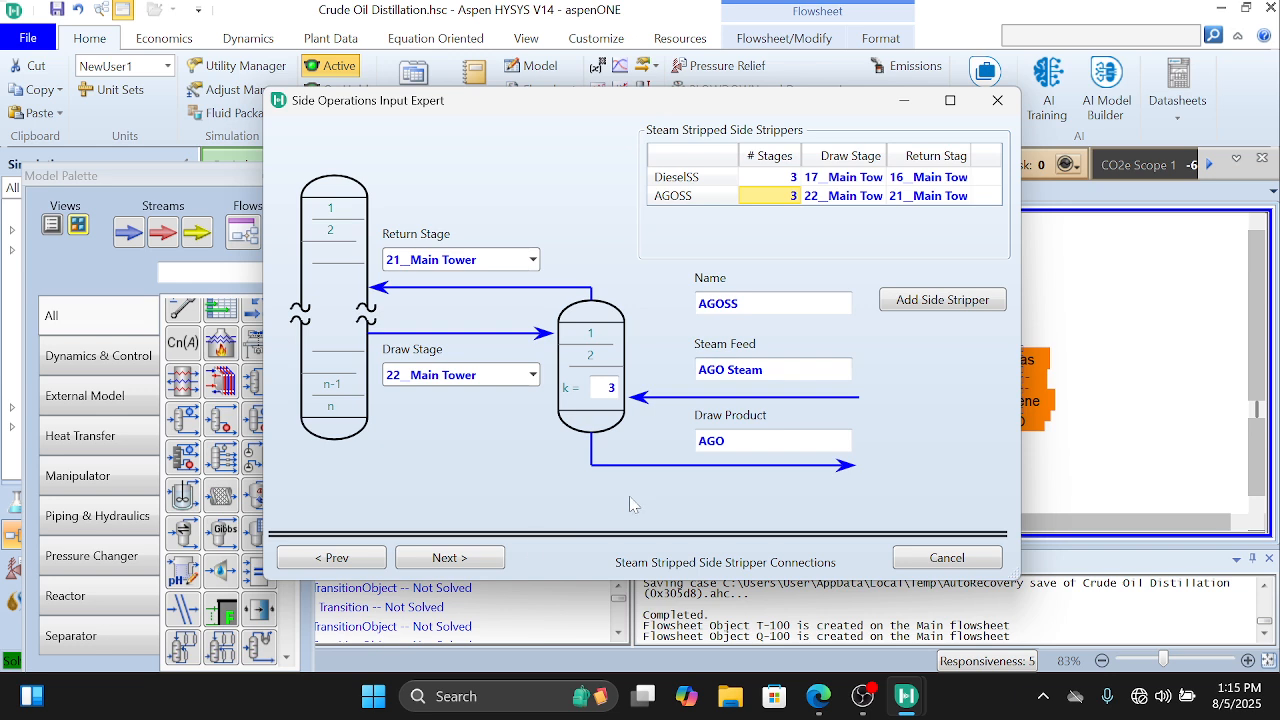
Step: Proceed past the side rectifiers without adding any and start a new pump-around
click(486, 563)
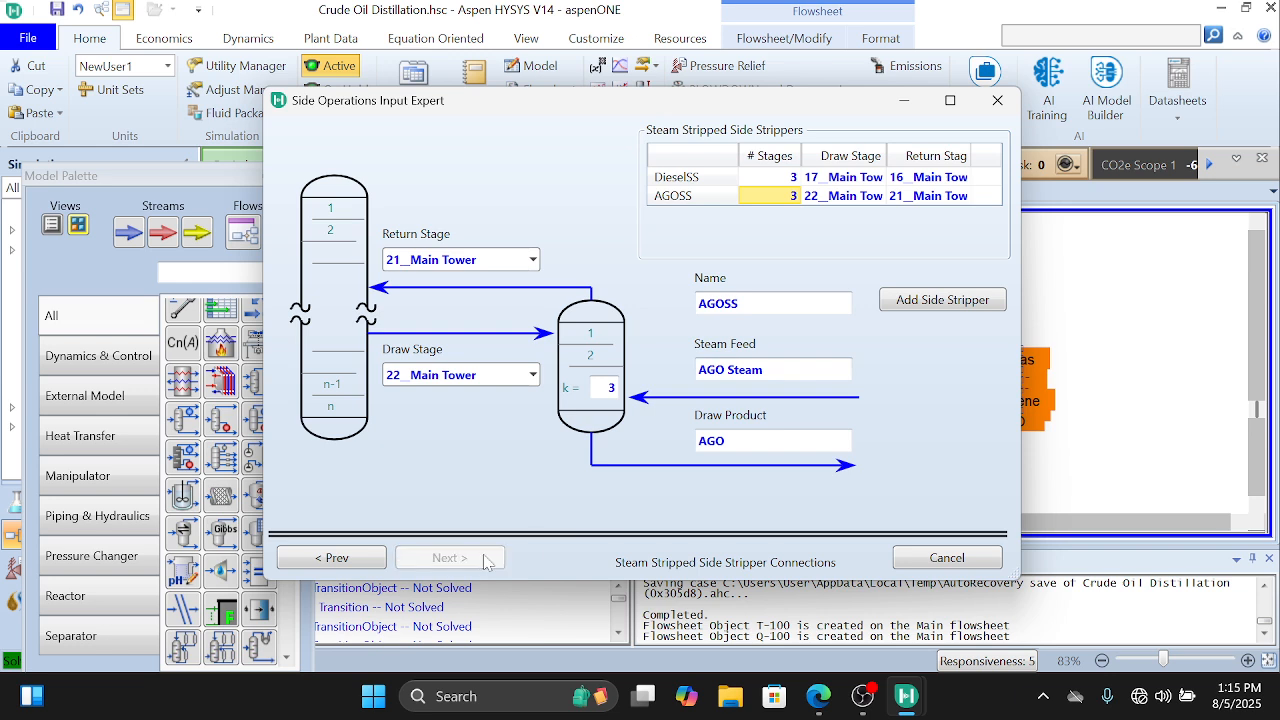
click(484, 558)
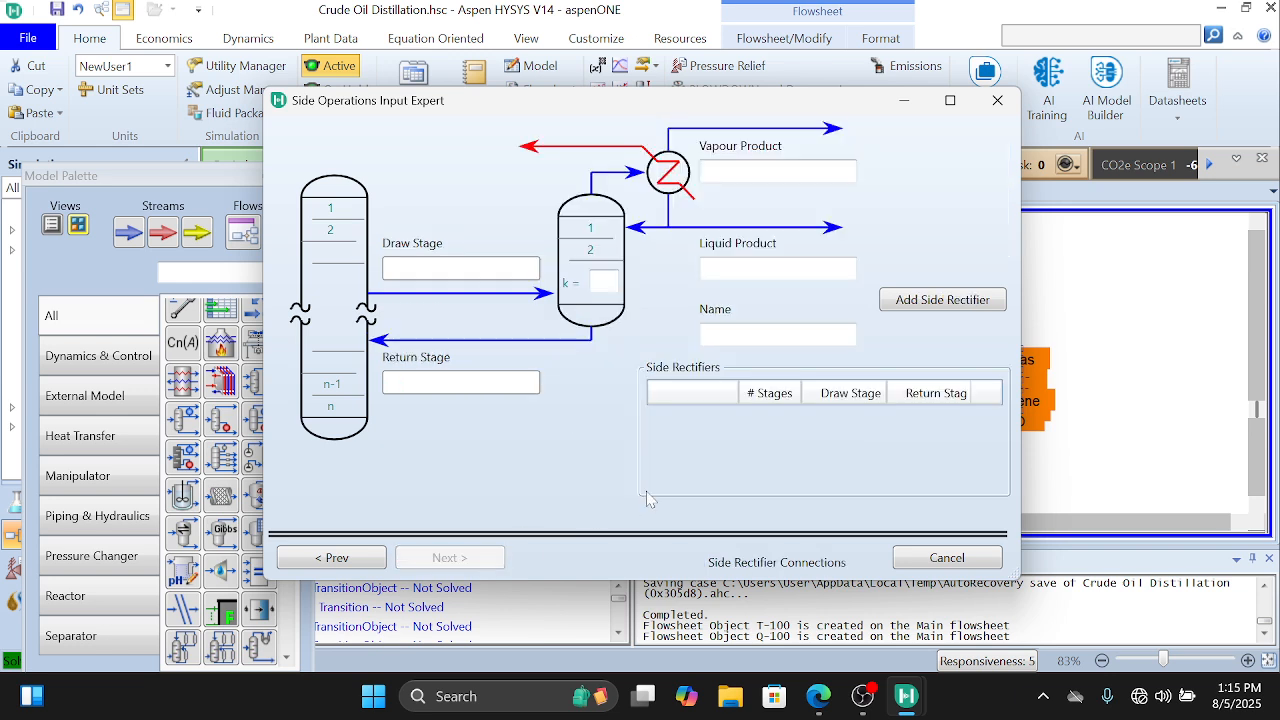
click(925, 300)
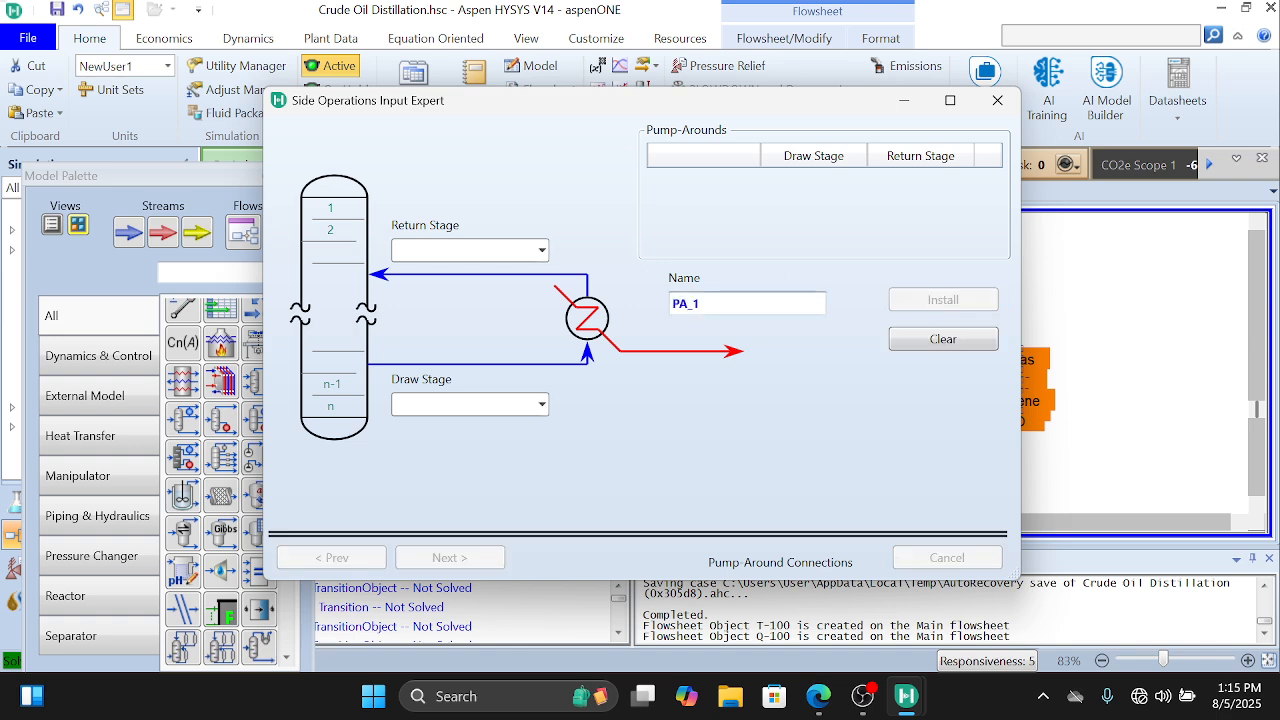
Step: Install the first pump-around with return stage 1__Main Tower and draw stage 2__Main Tower
click(542, 252)
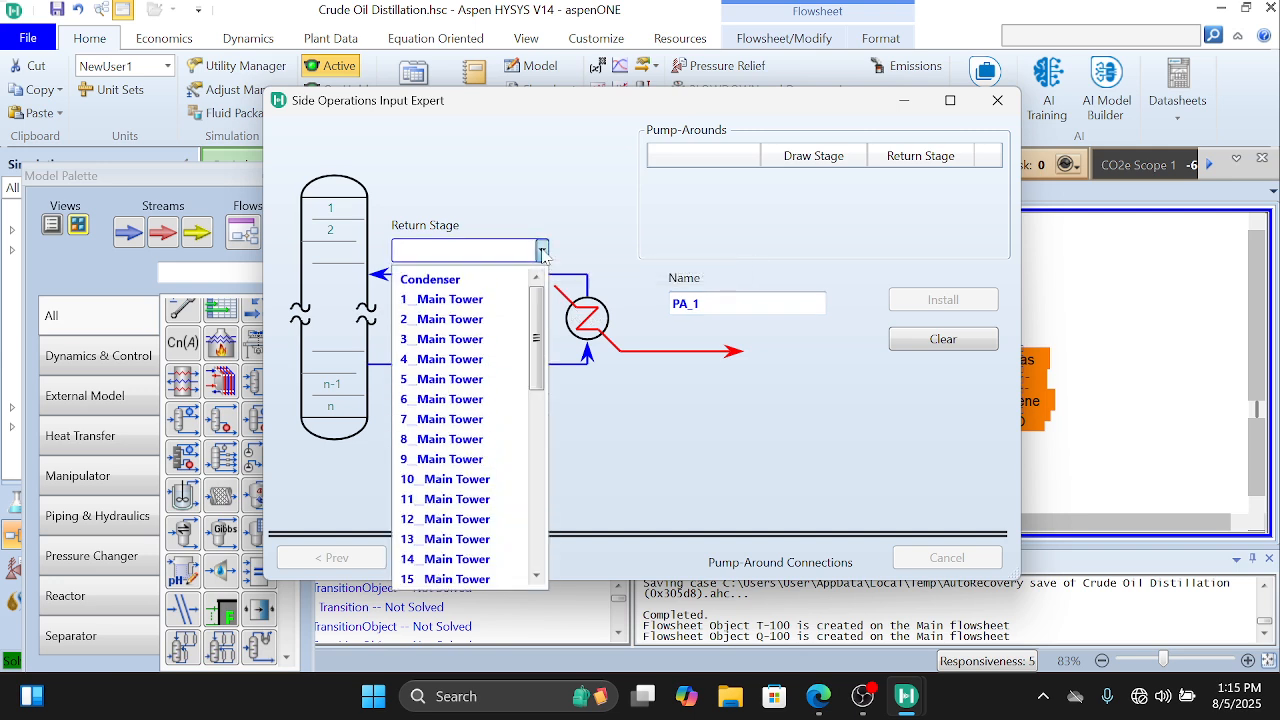
click(474, 299)
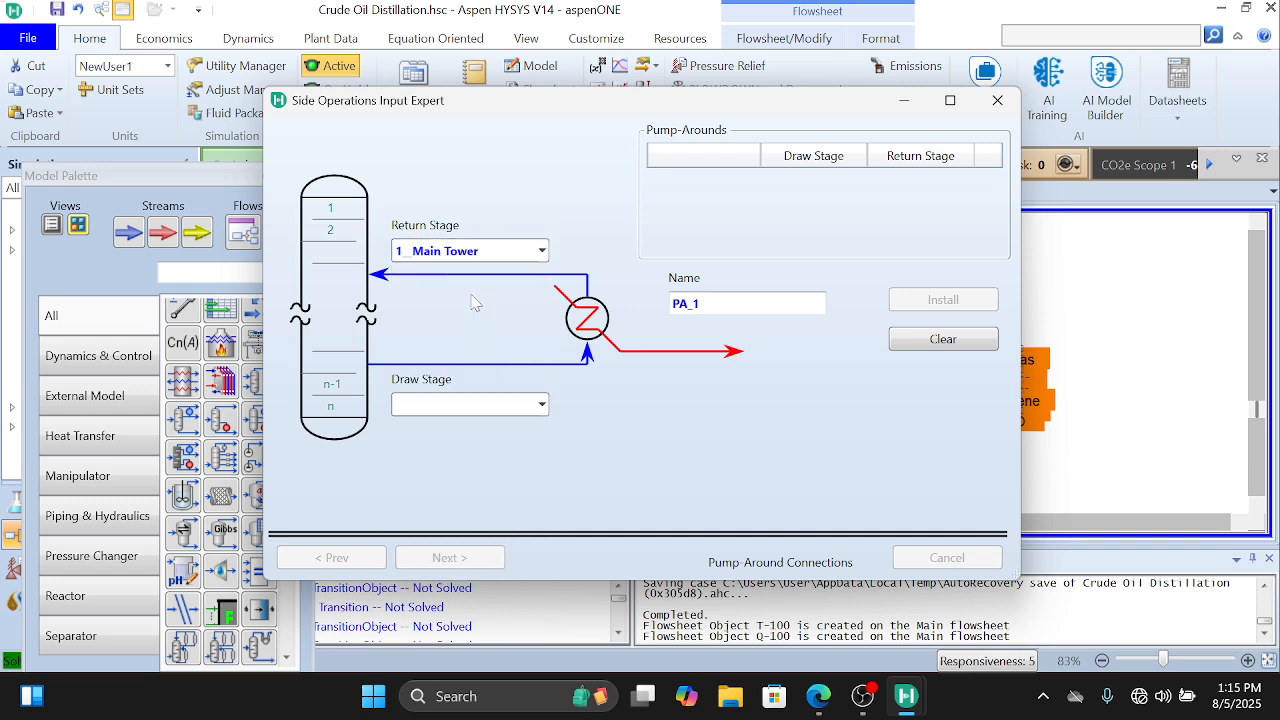
click(542, 404)
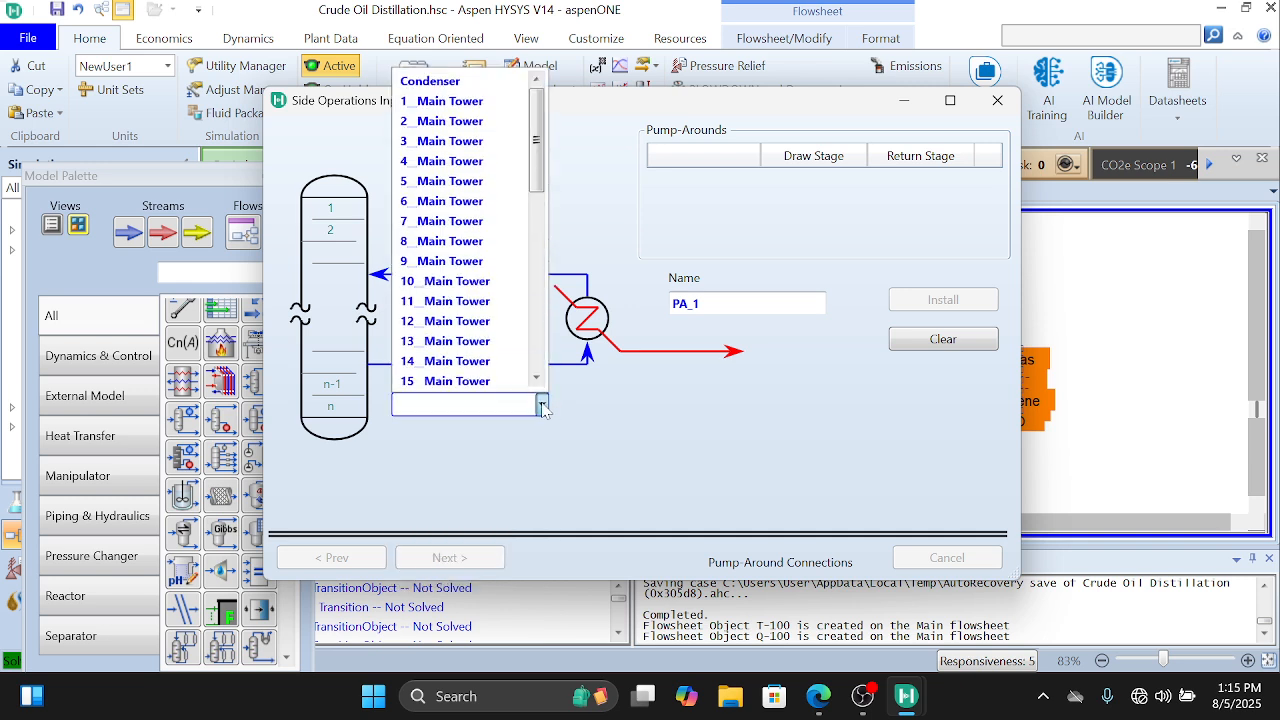
click(470, 124)
click(977, 301)
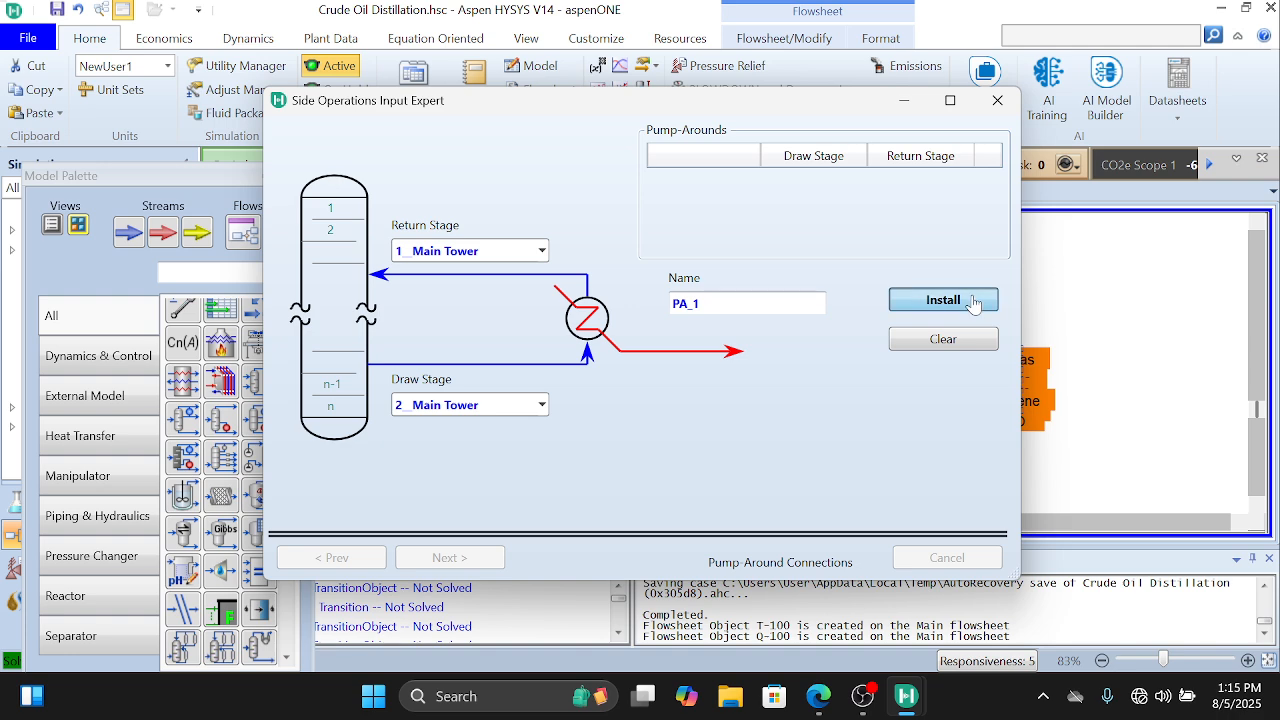
Step: Add and install a second pump-around with return stage 16__Main Tower and draw stage 17__Main Tower
click(905, 302)
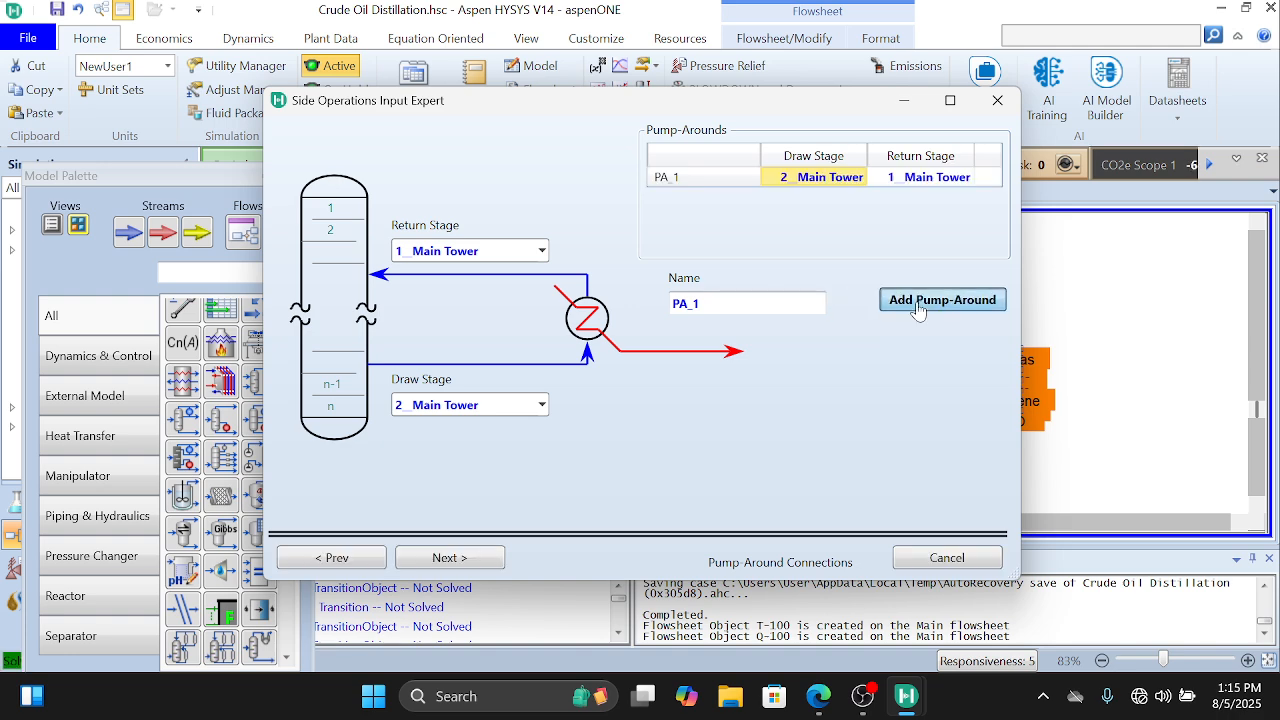
click(541, 249)
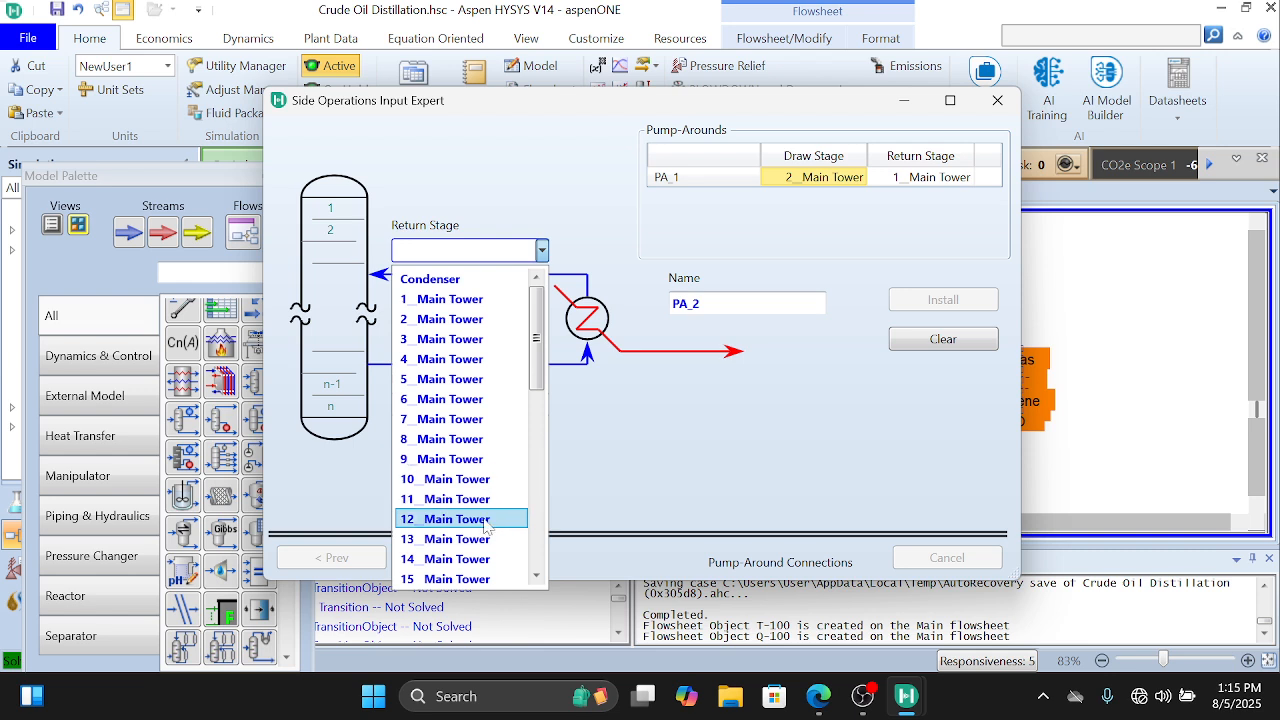
scroll(487, 527, down, 5)
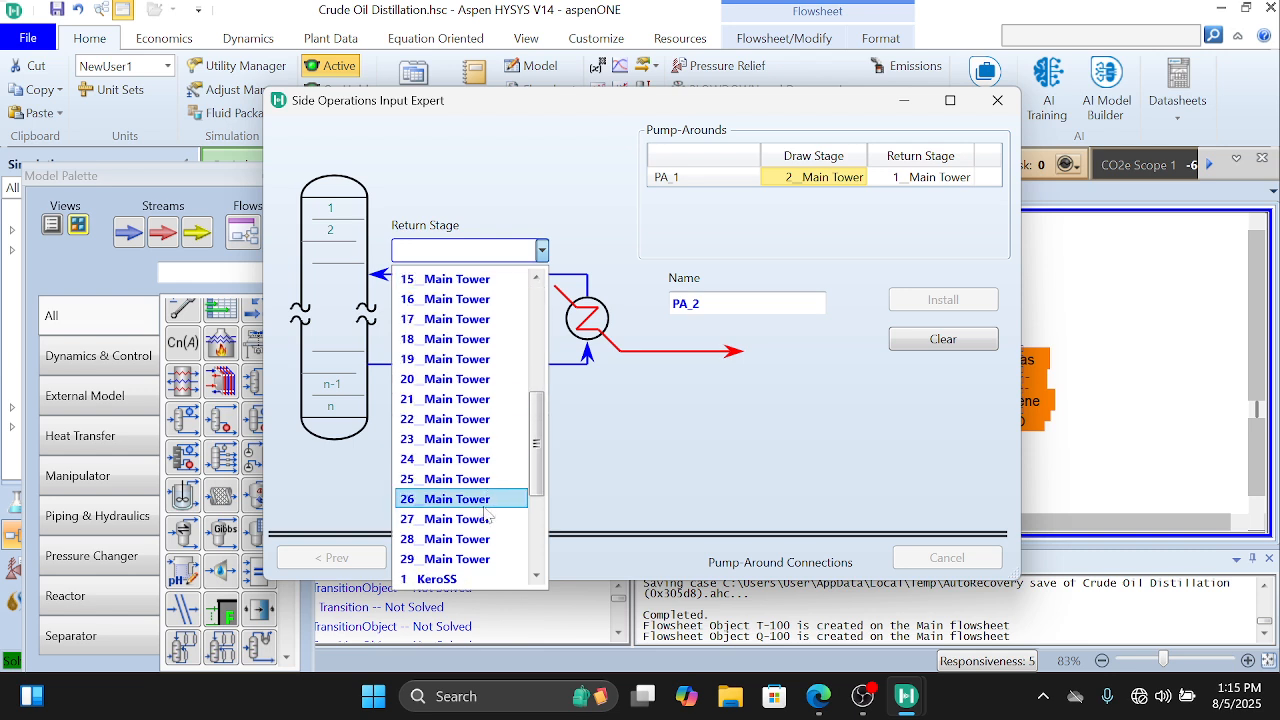
click(466, 306)
click(541, 404)
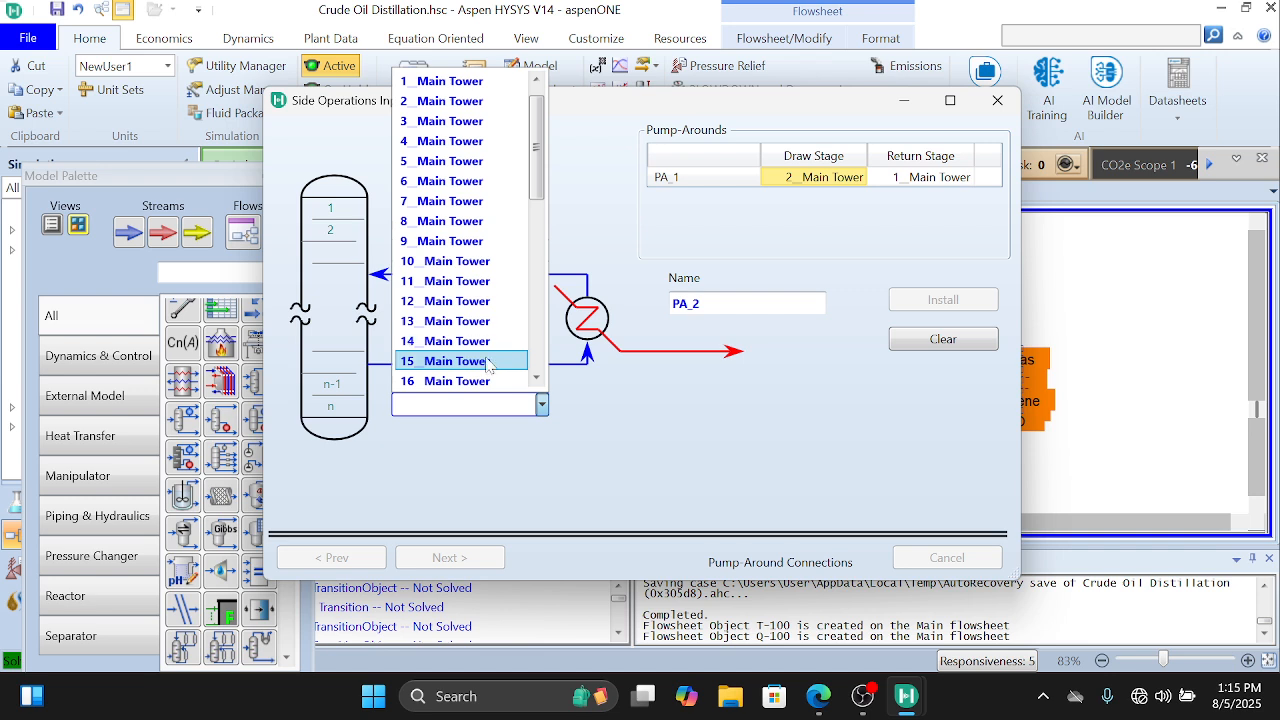
scroll(488, 362, down, 2)
click(487, 303)
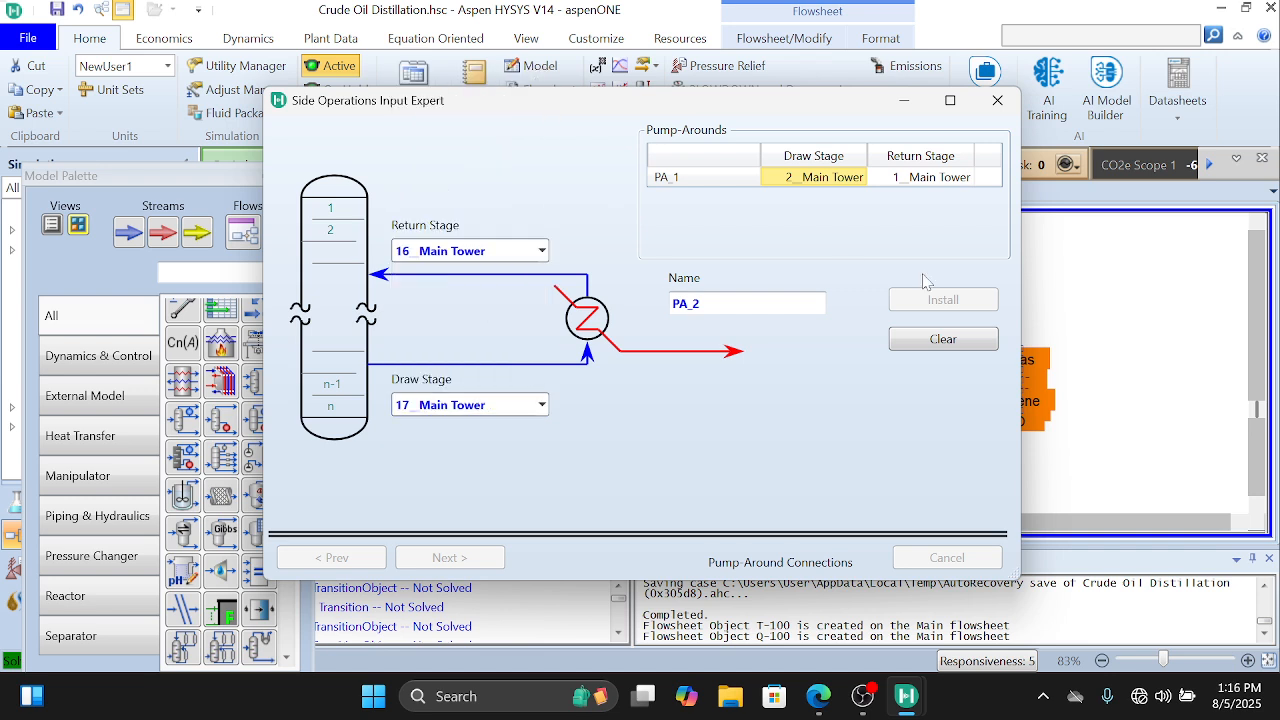
click(940, 302)
Step: Add and install a third pump-around with return stage 21__Main Tower and draw stage 22__Main Tower
click(940, 302)
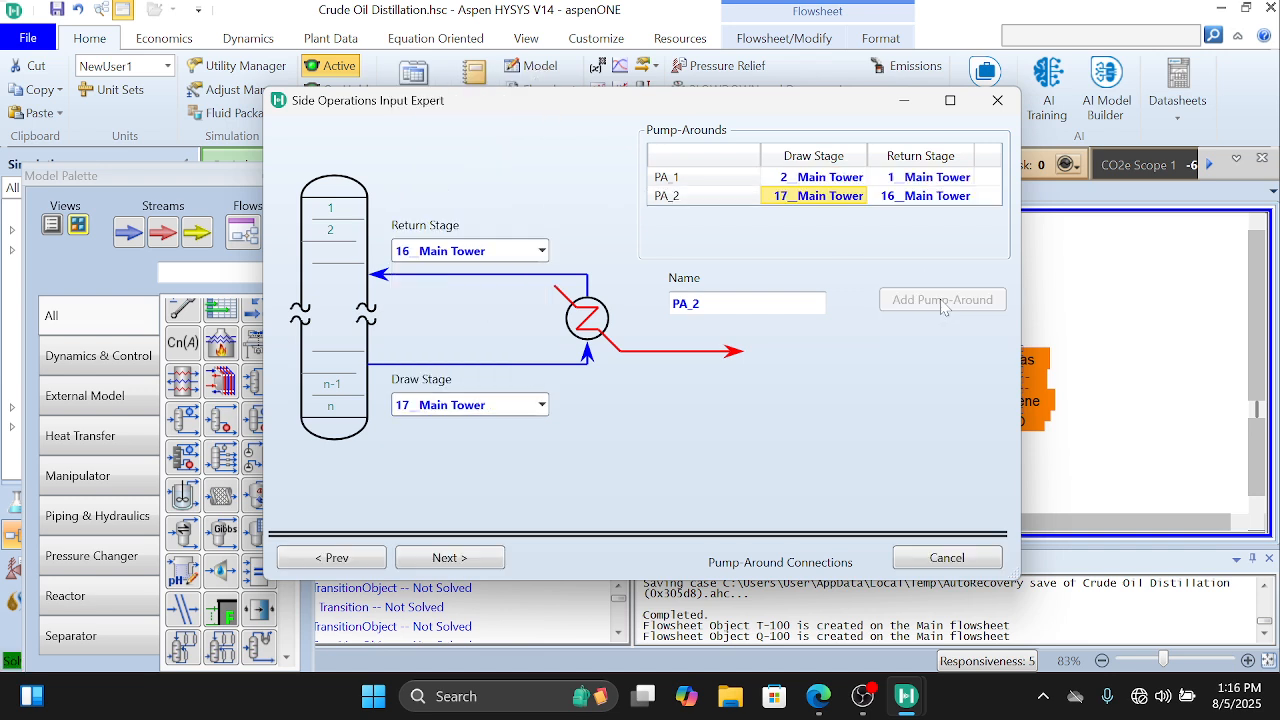
click(543, 251)
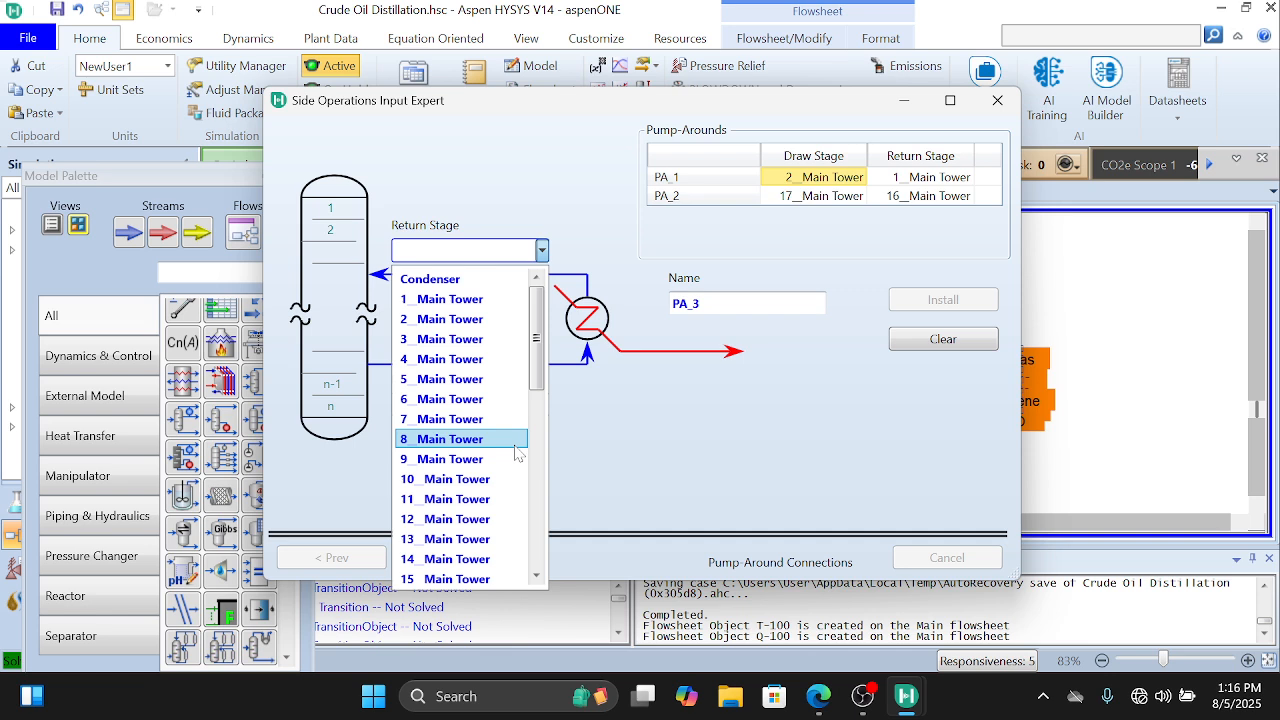
scroll(505, 530, down, 4)
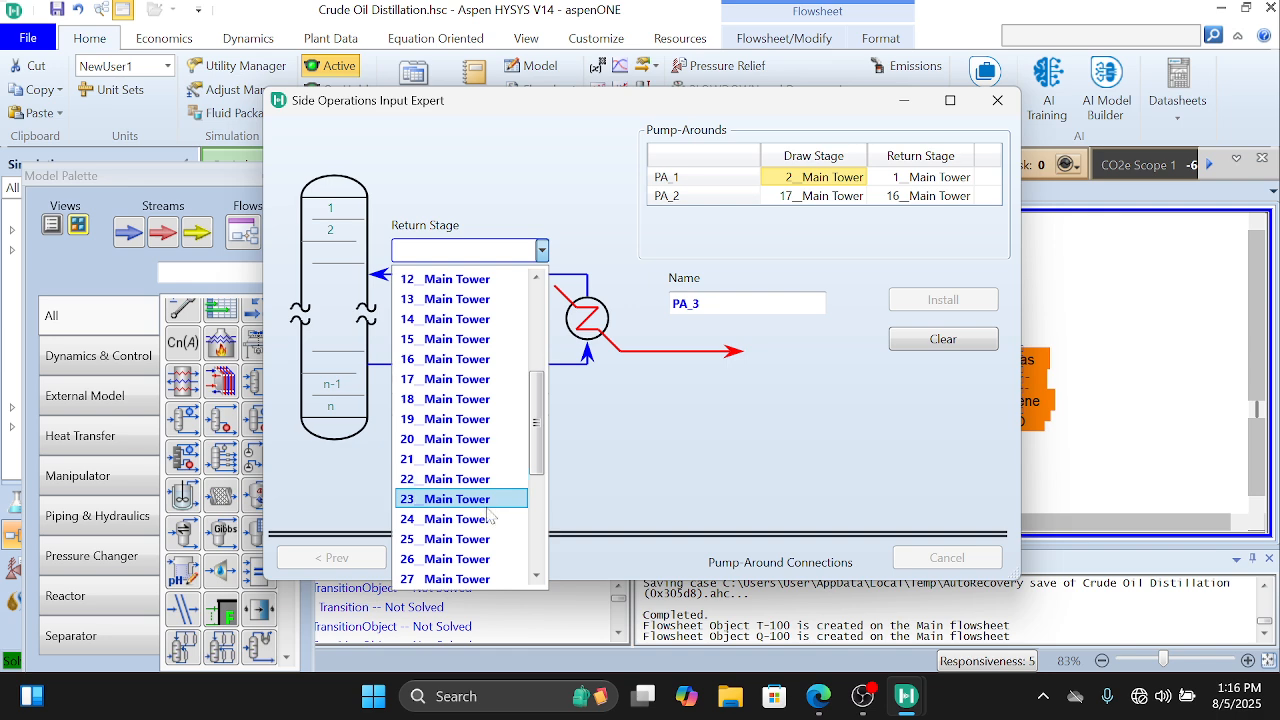
click(497, 460)
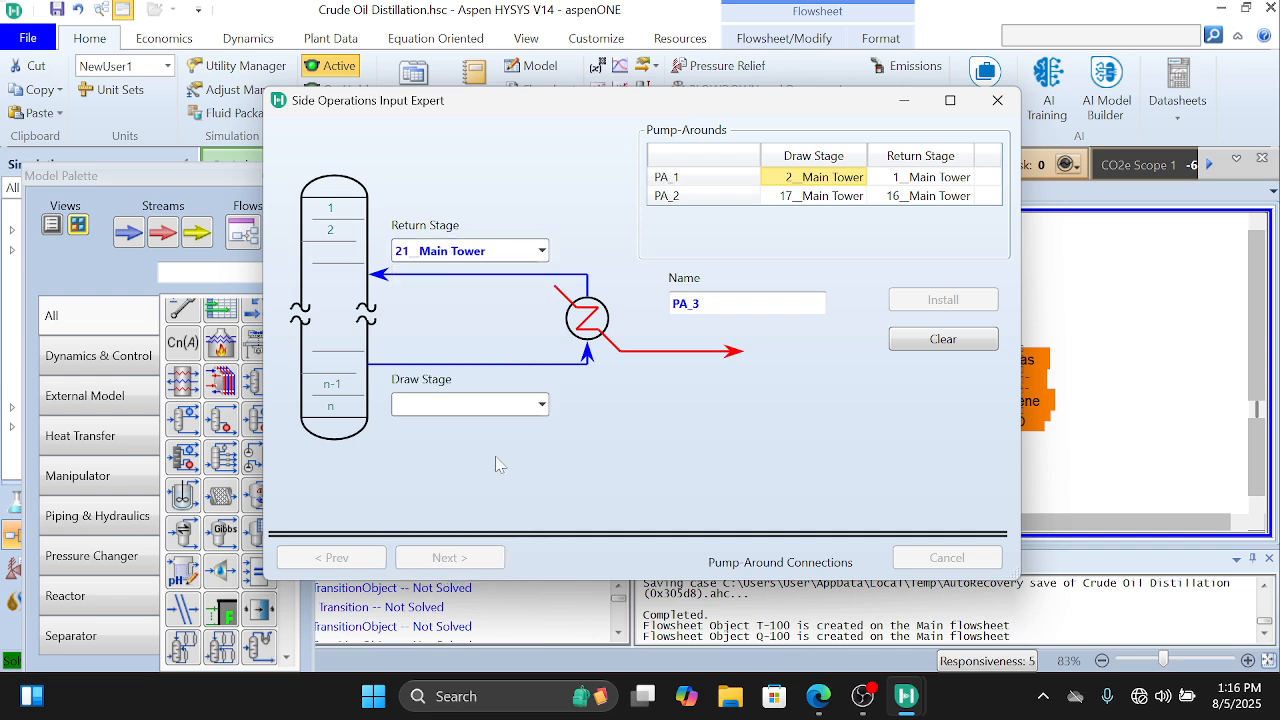
click(541, 404)
scroll(512, 360, down, 4)
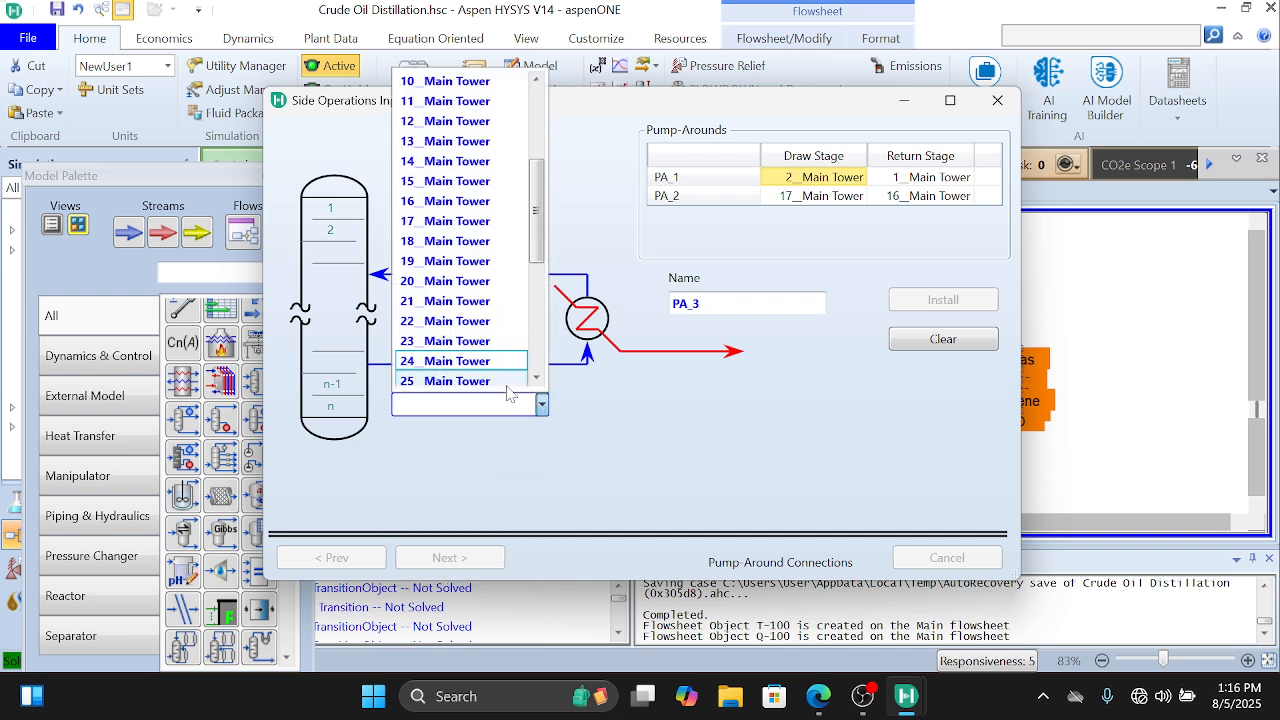
click(474, 321)
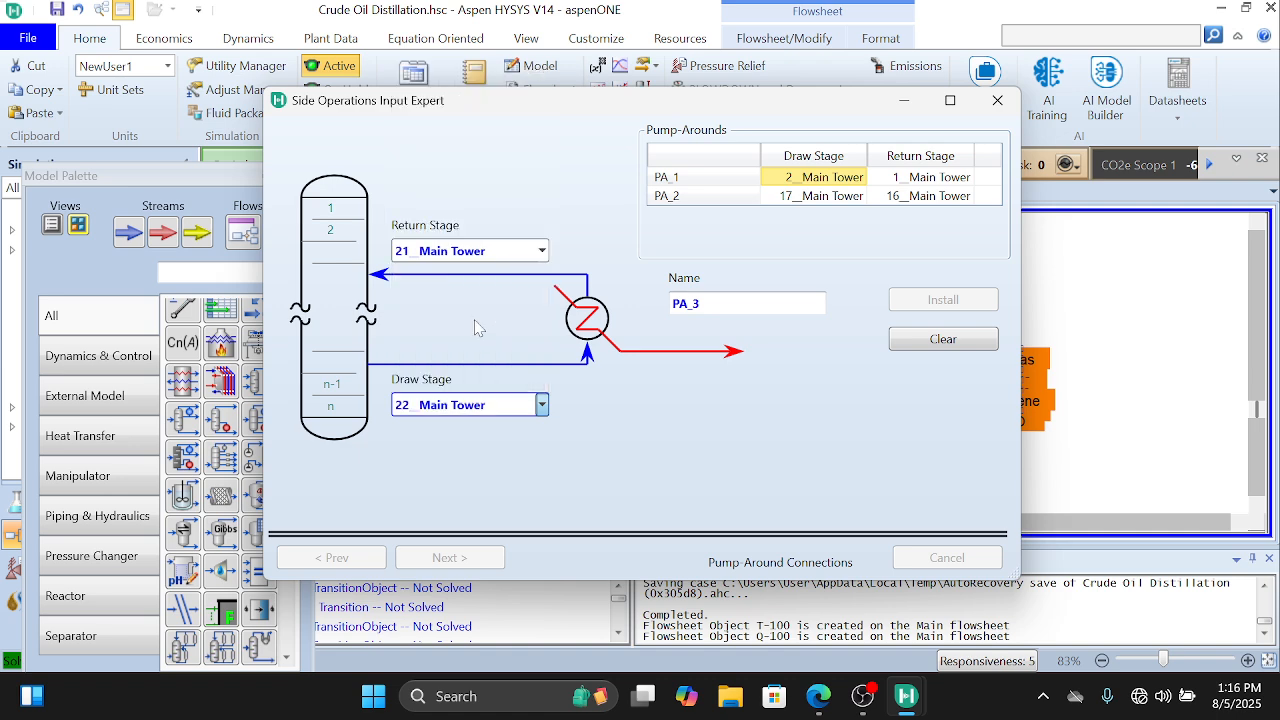
click(918, 305)
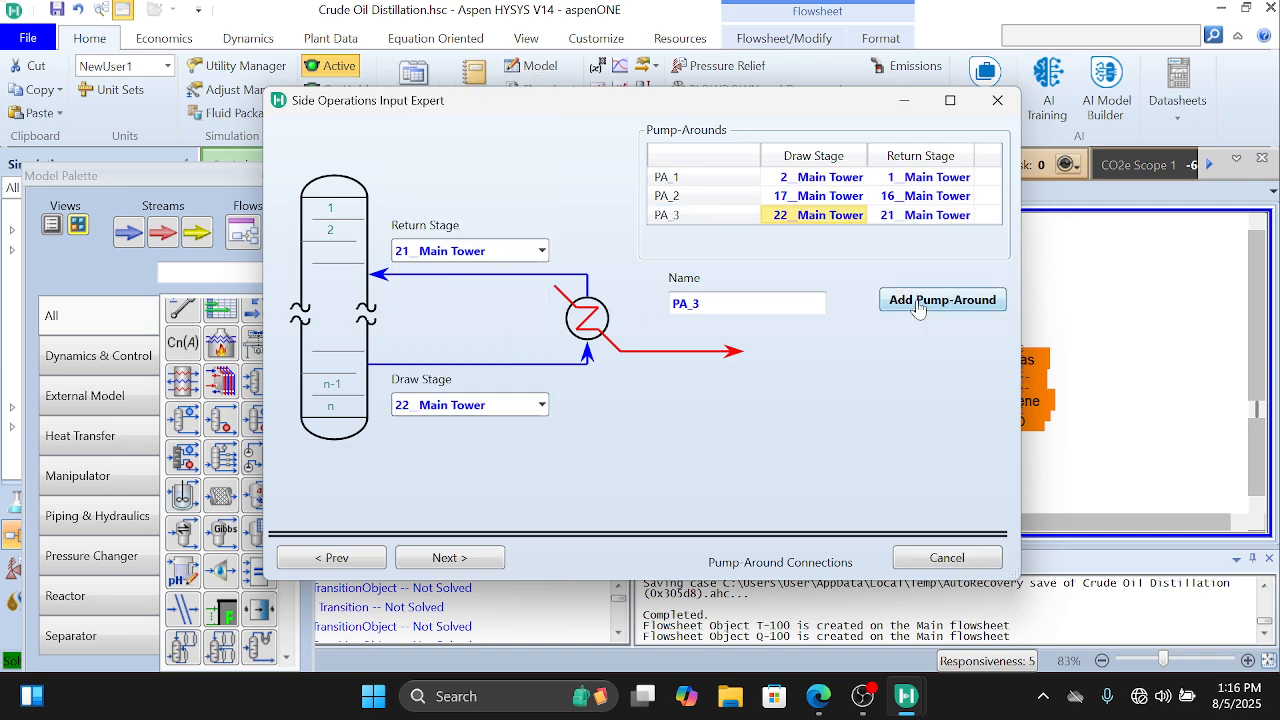
Step: Clear the extra fourth pump-around and proceed past the vapour bypasses to the reboiled side stripper specifications
click(918, 305)
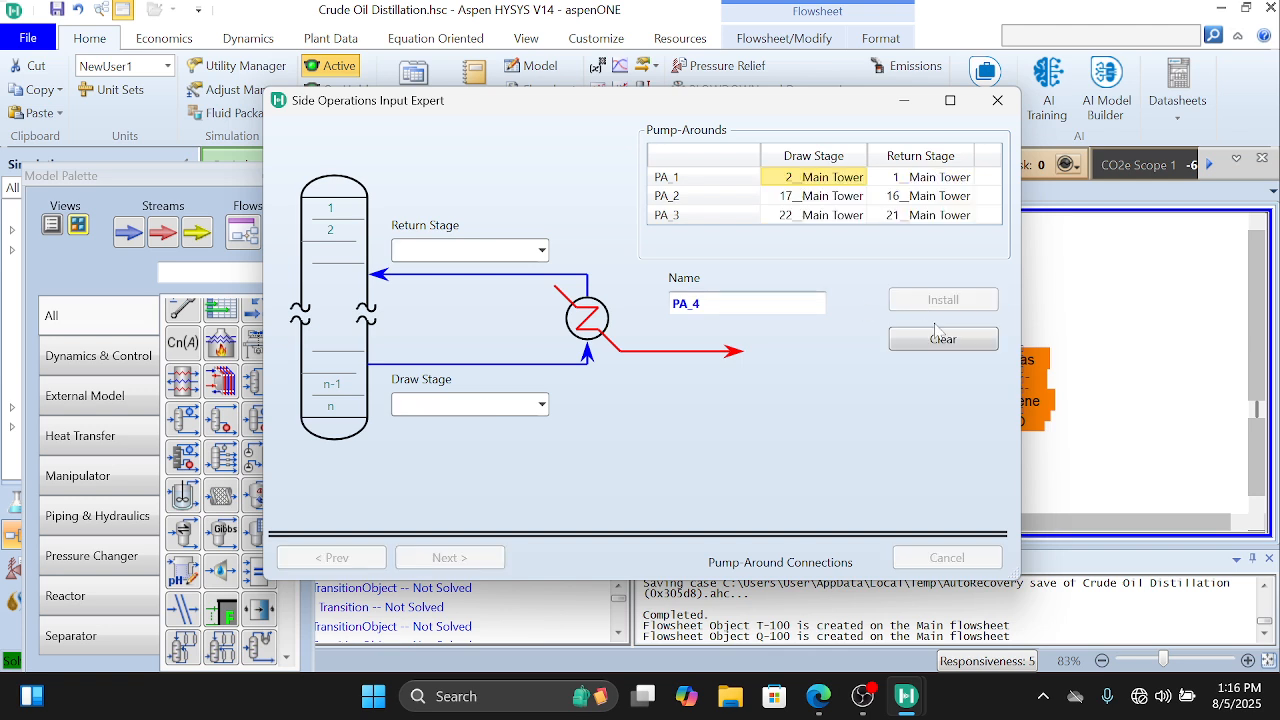
click(940, 338)
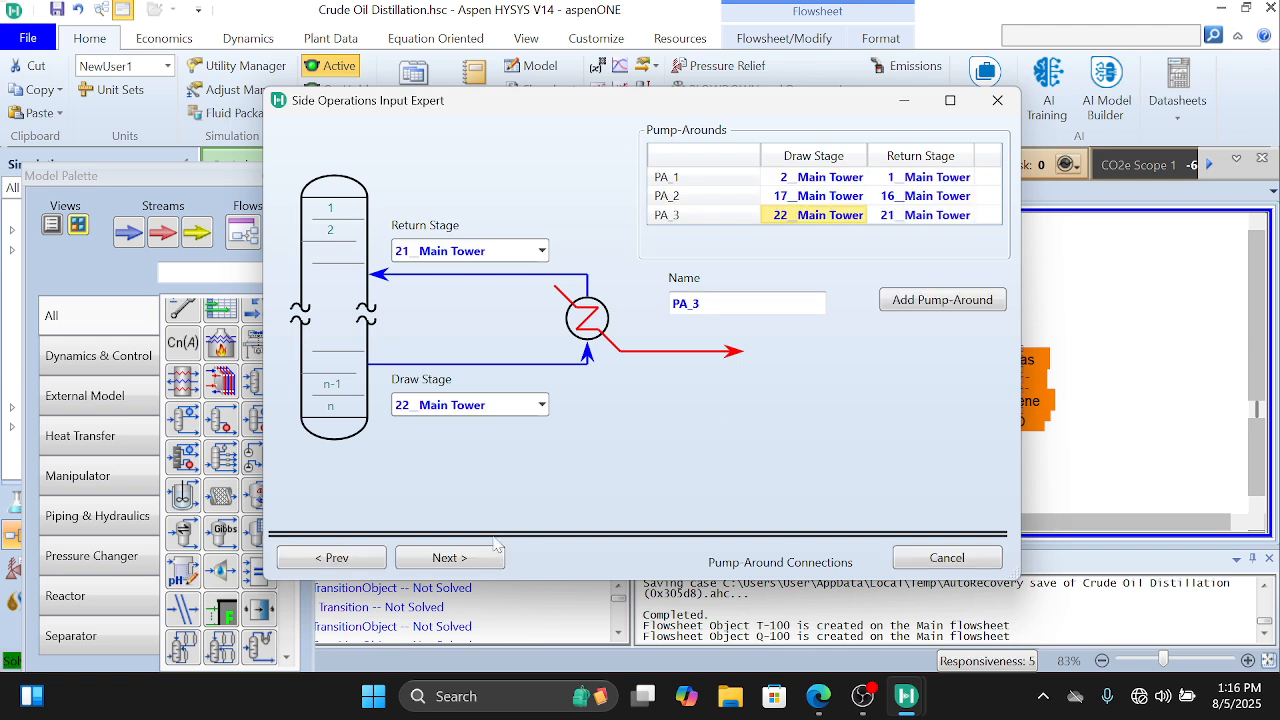
click(463, 566)
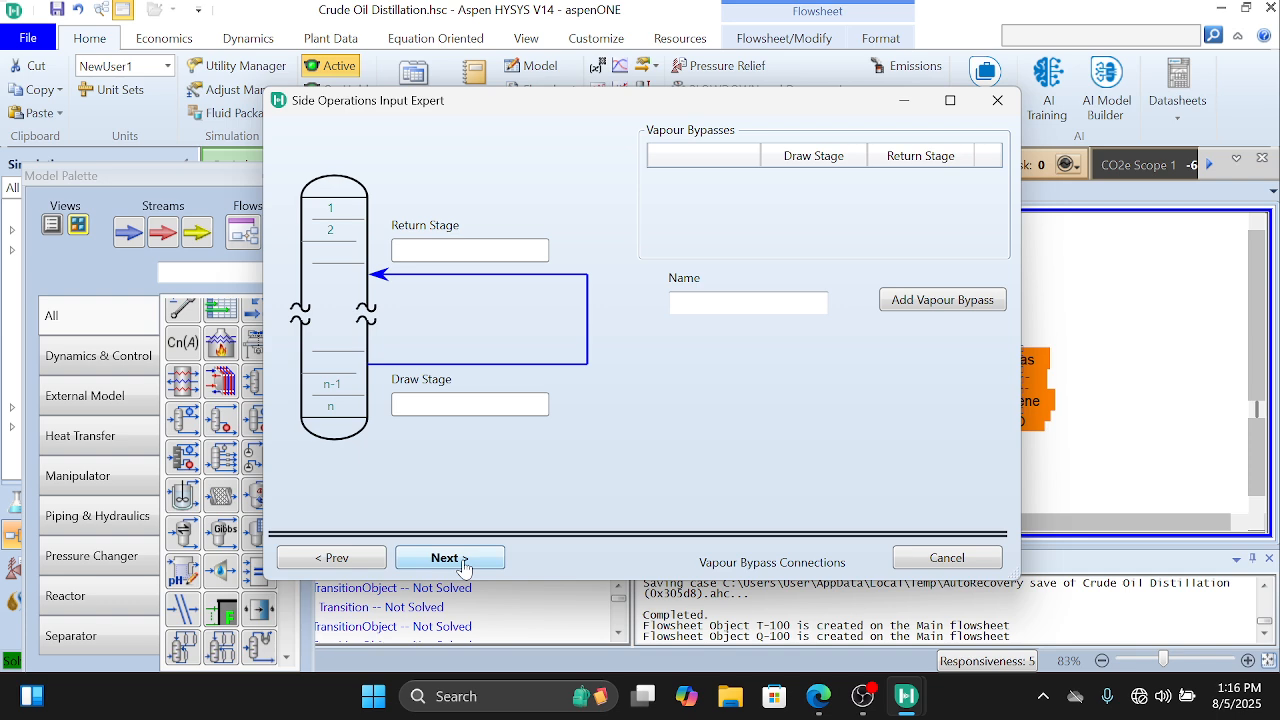
click(452, 558)
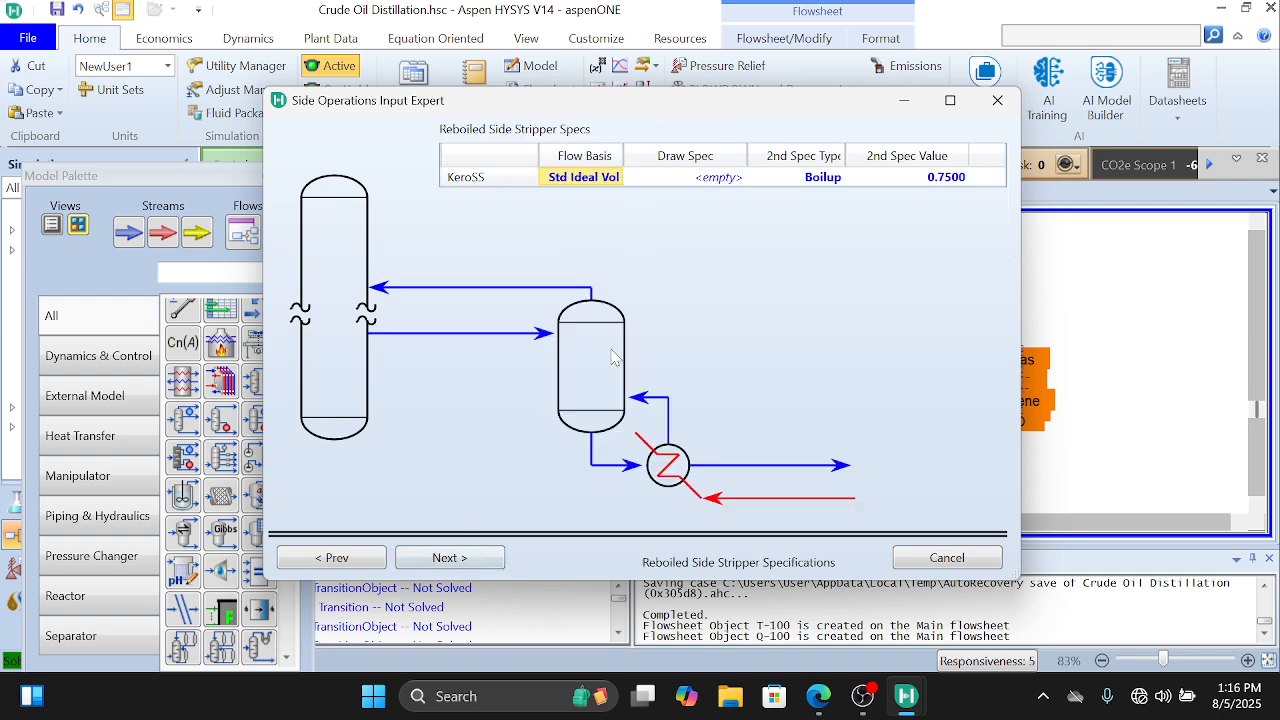
Step: Set the KeroSS draw spec to 13000 barrel/day and continue to the steam stripped side stripper specifications
click(712, 184)
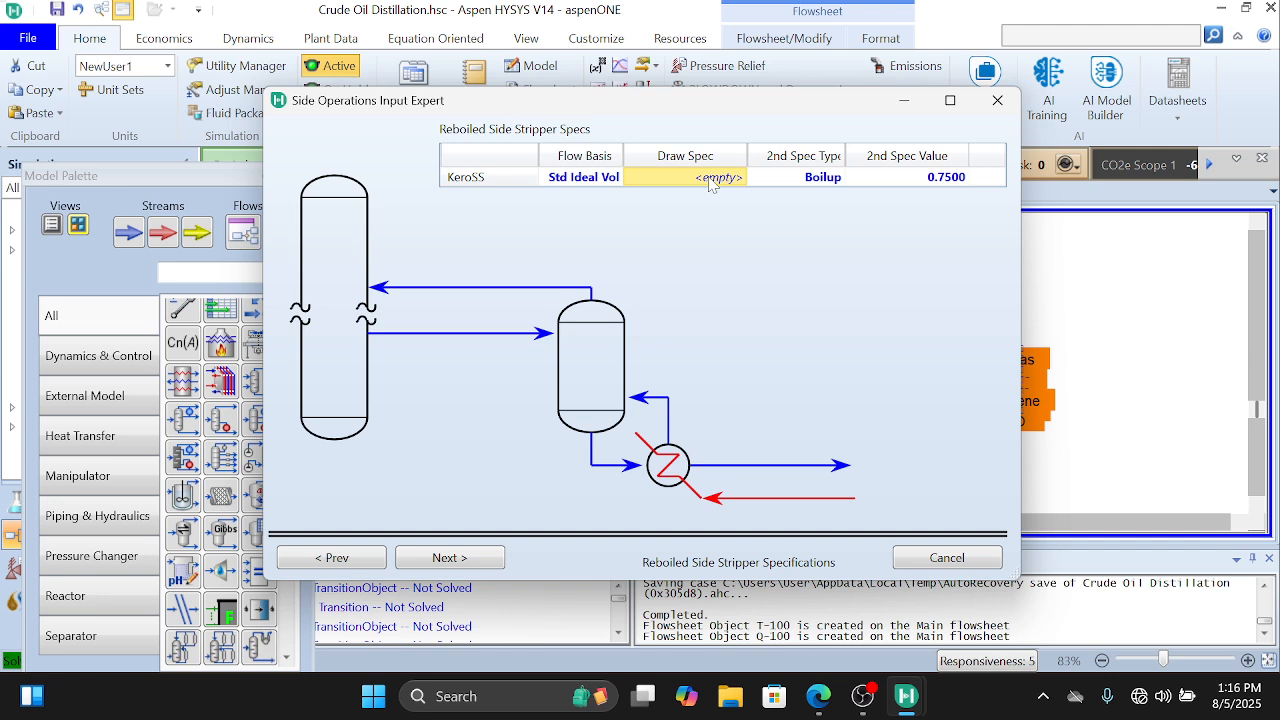
text(13000)
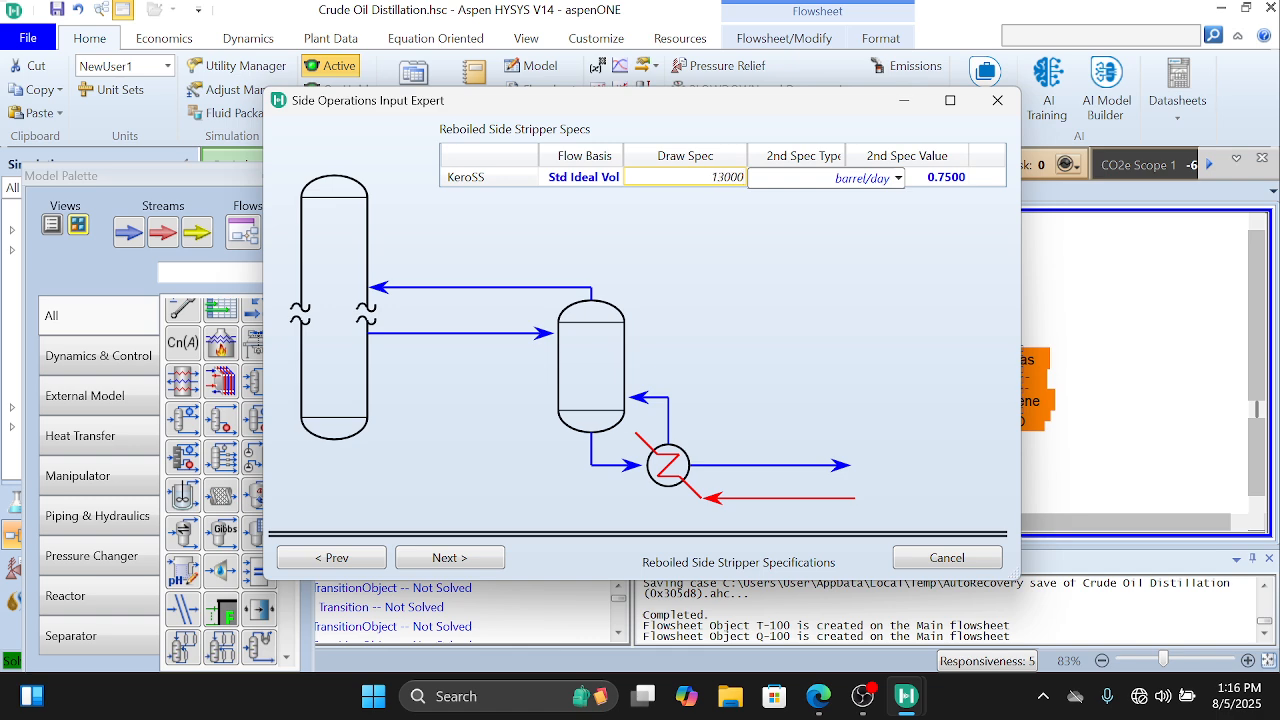
key(Return)
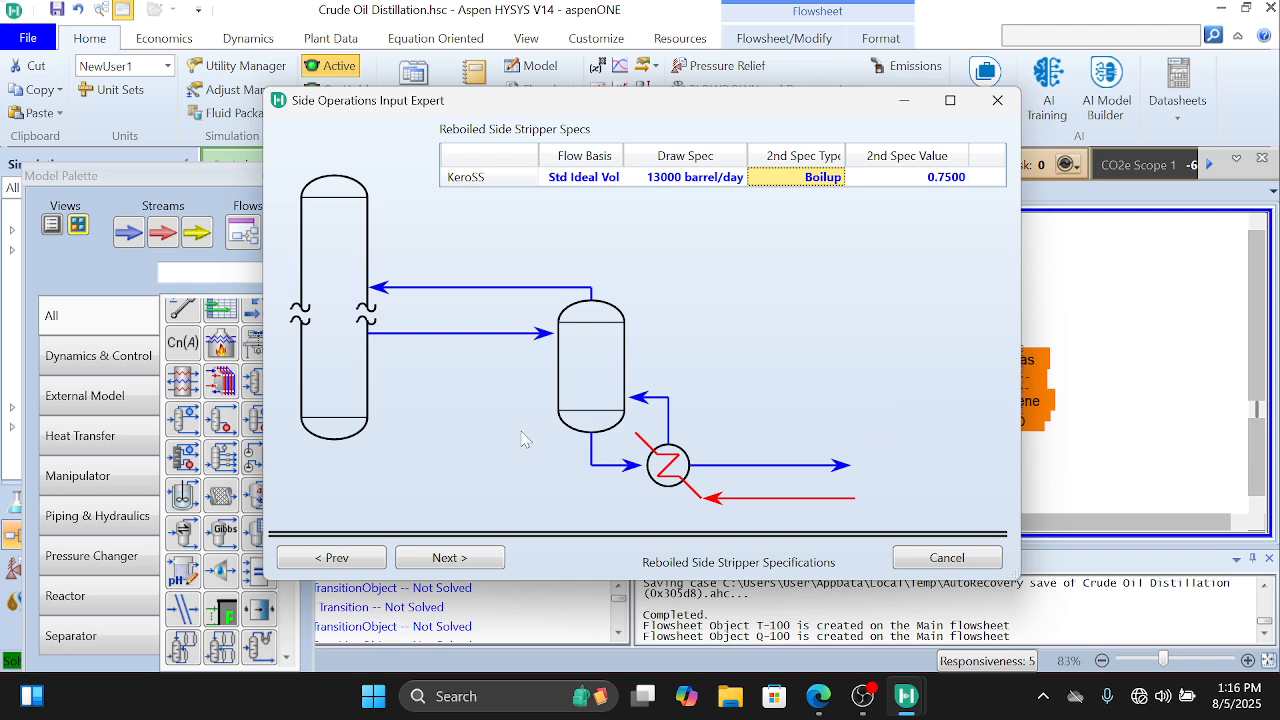
click(470, 560)
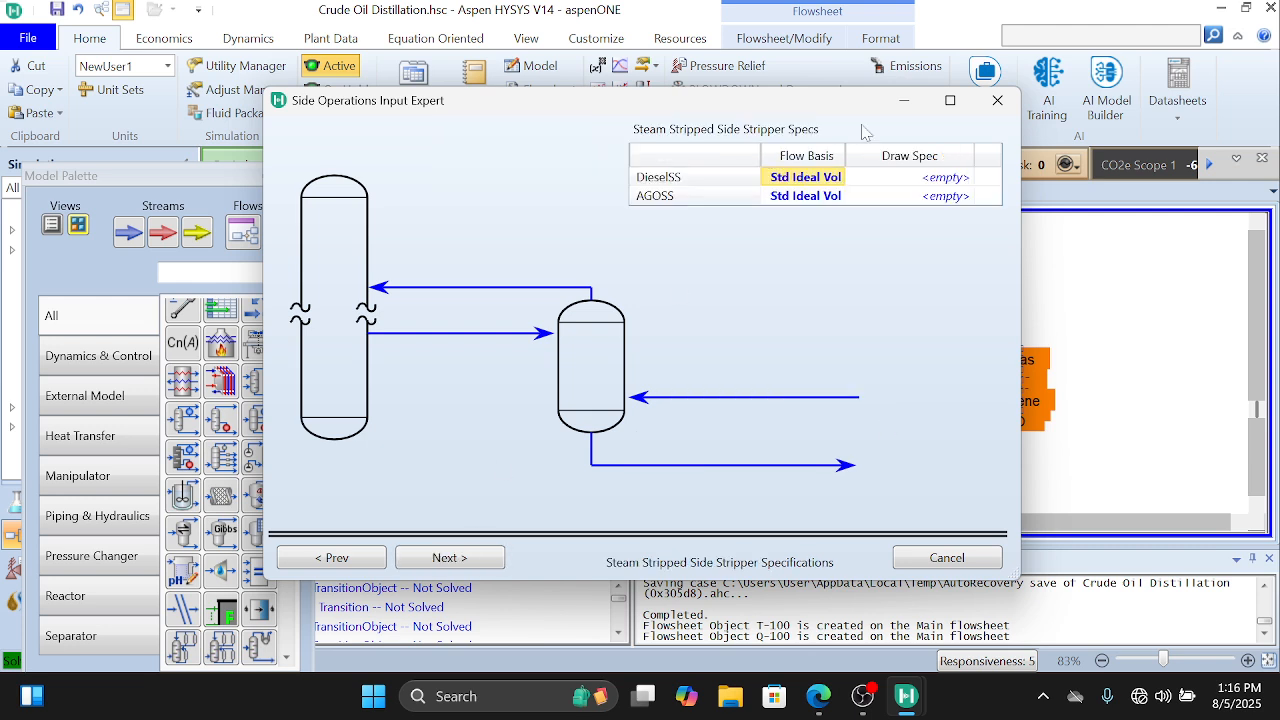
Step: Set the DieselSS draw spec to 17000 barrel/day
click(905, 185)
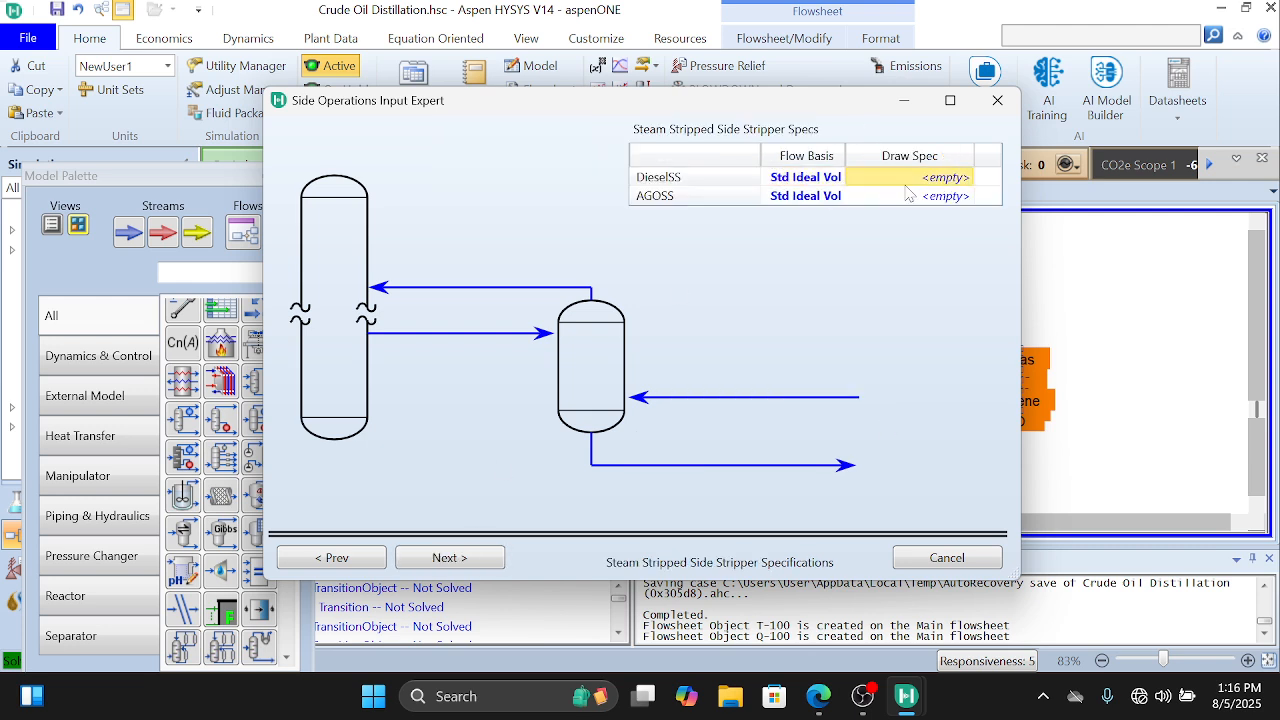
text(1)
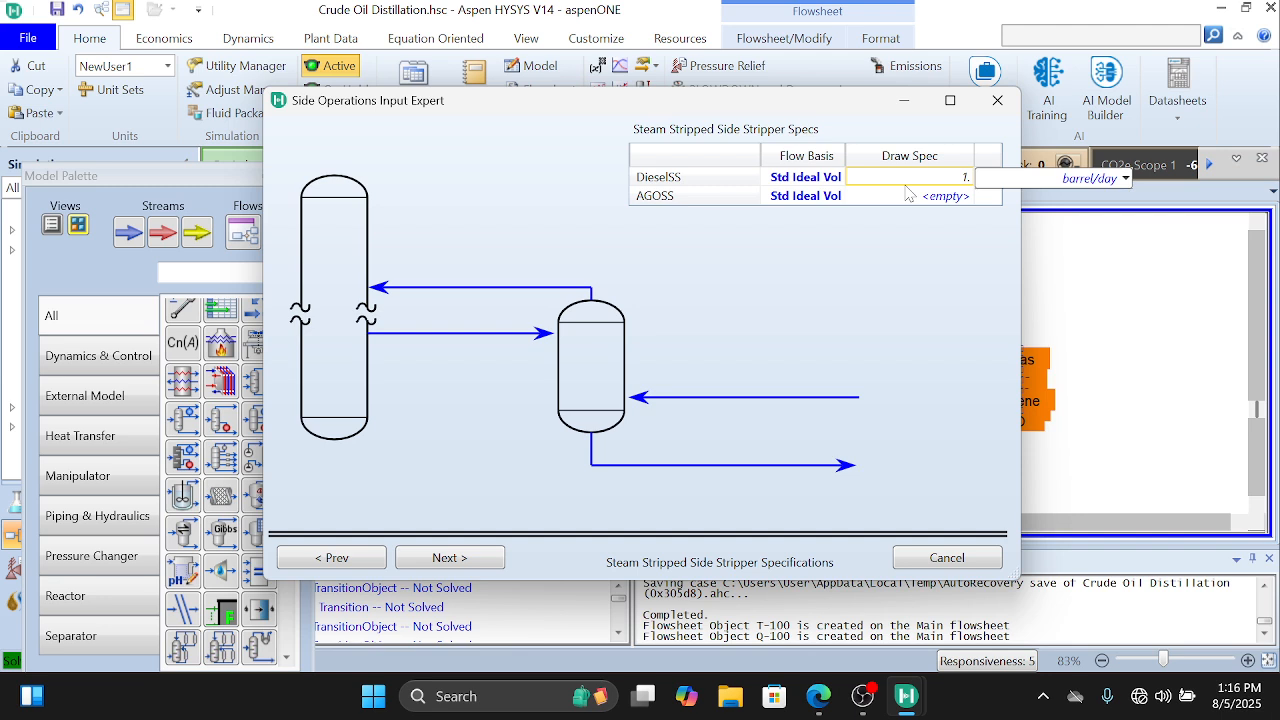
text(.7E4)
key(Return)
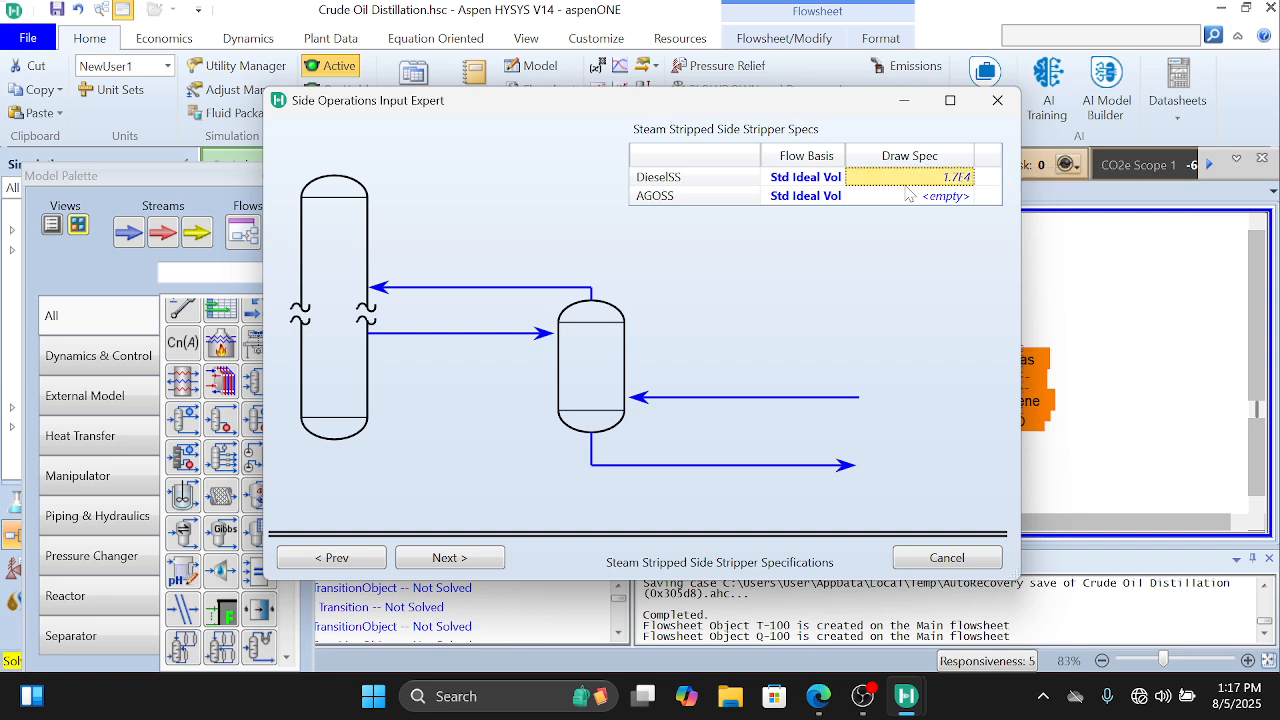
Step: Set the AGOSS draw spec to 5000 barrel/day and continue to the pump-around specifications
click(927, 197)
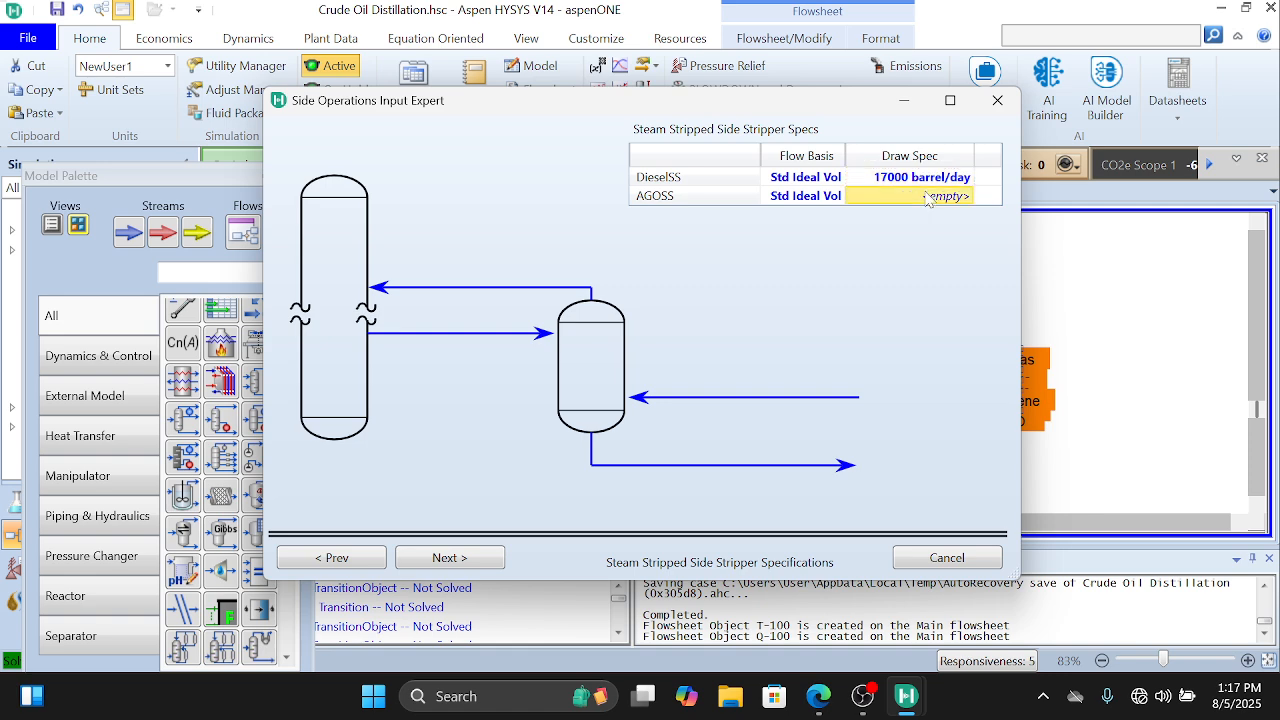
text(500)
key(Return)
click(927, 197)
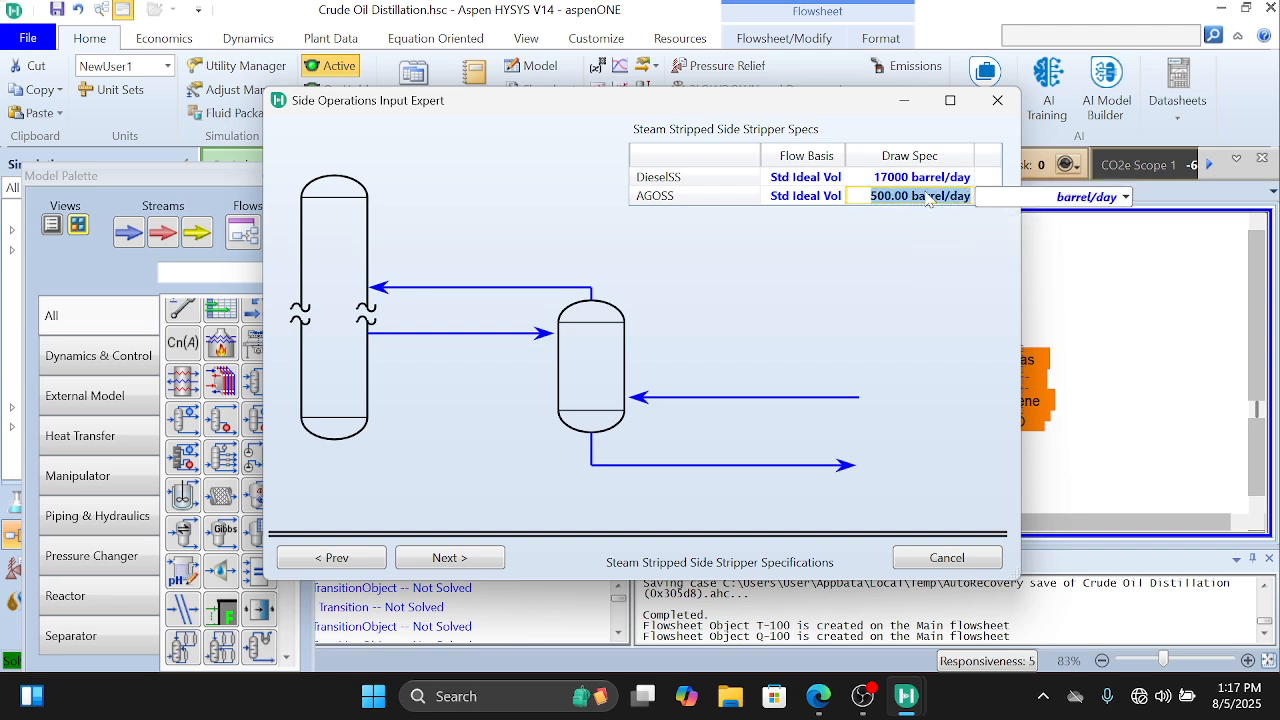
text(500)
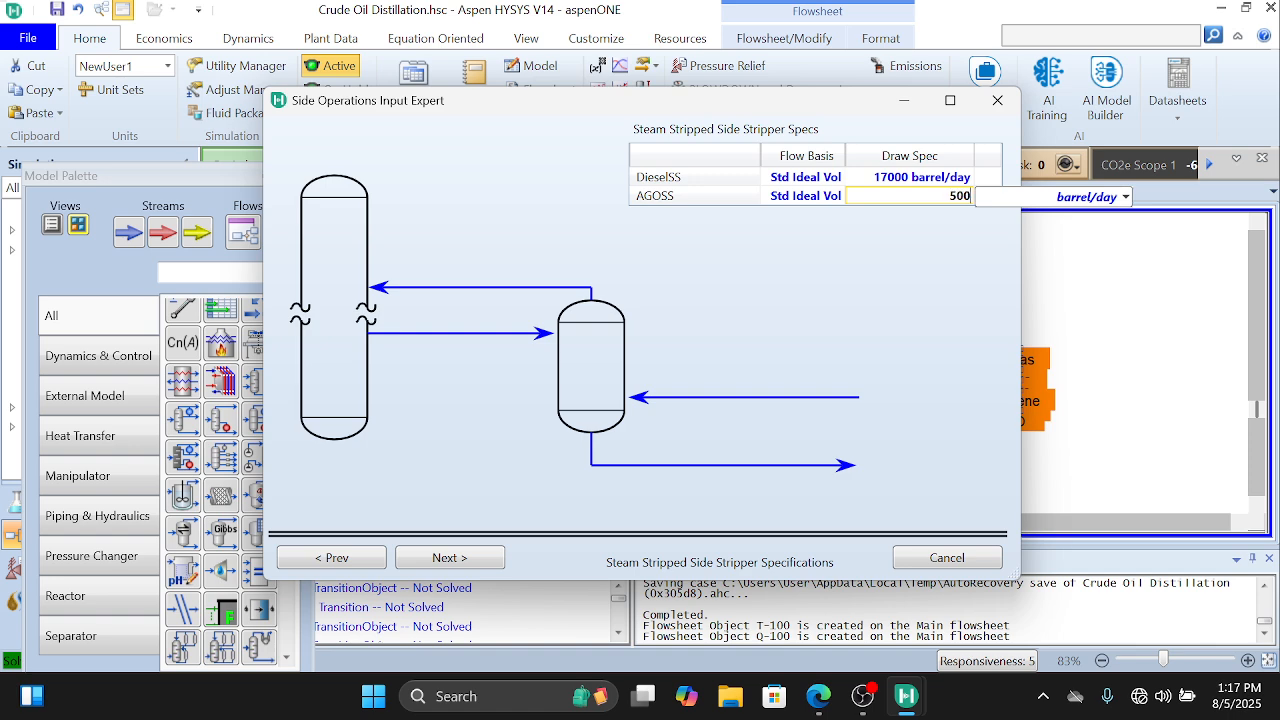
text(0)
key(Return)
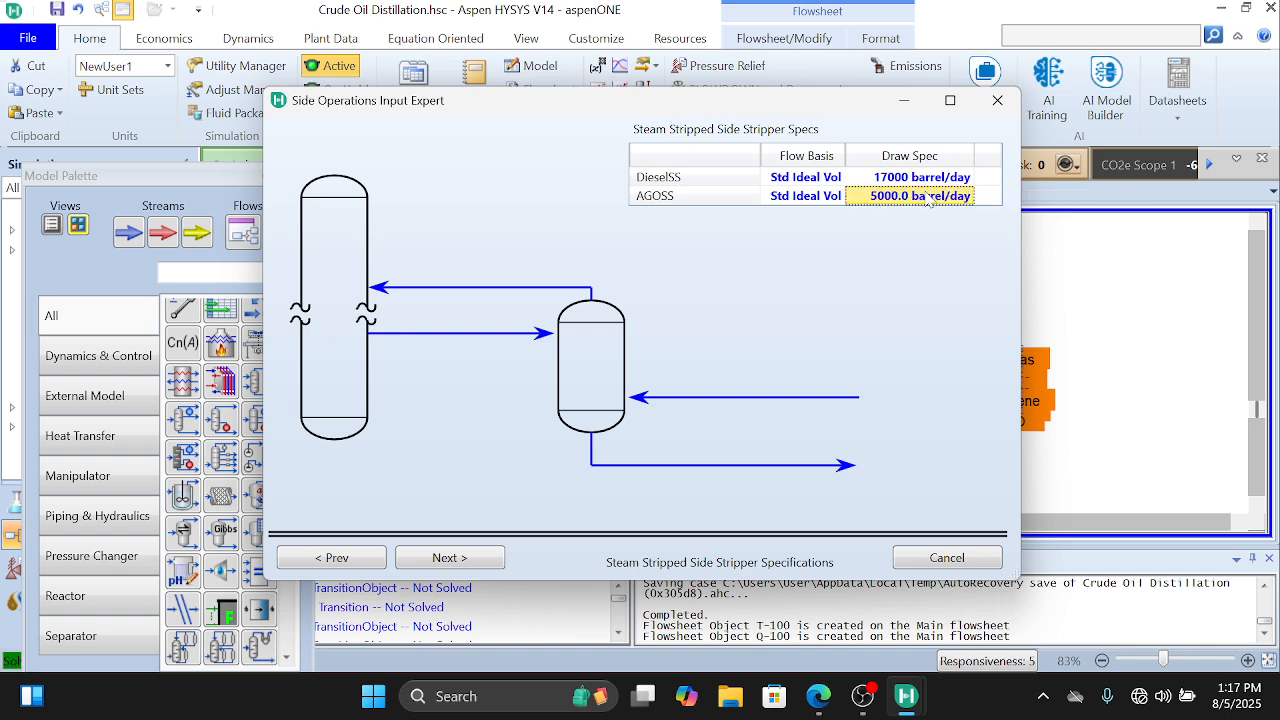
click(465, 560)
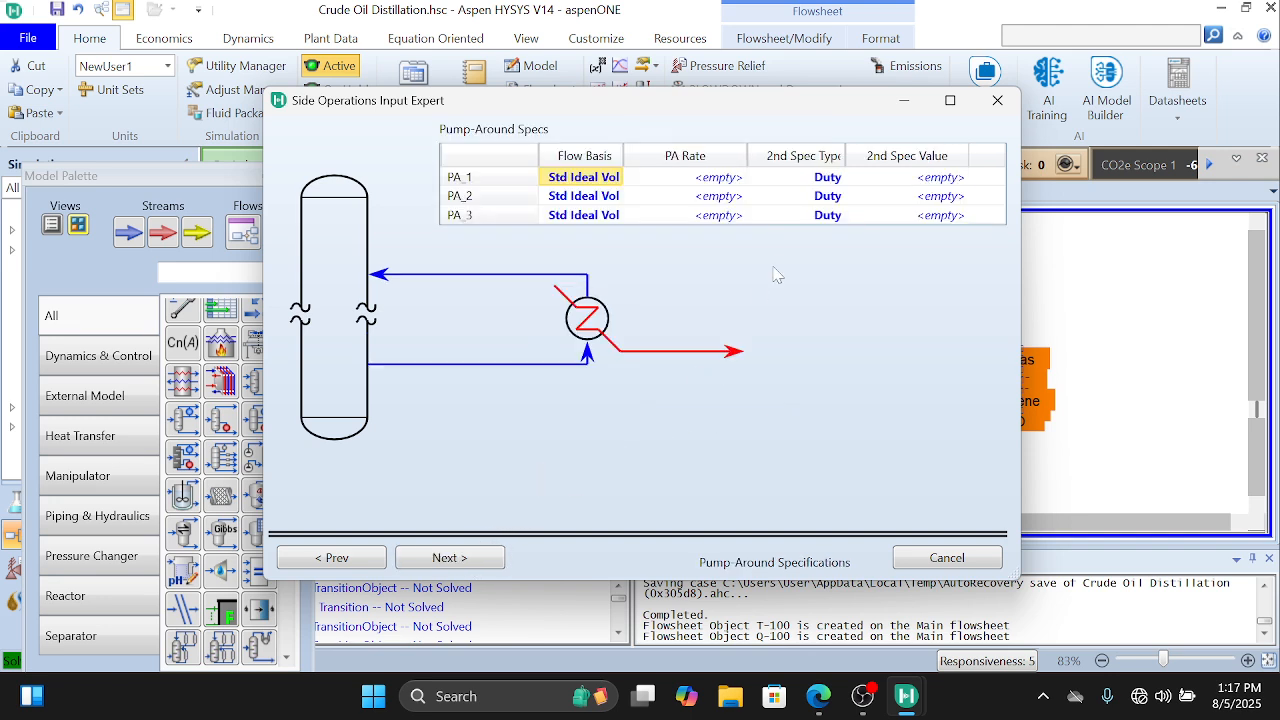
Step: Set the pump-around rates to 50000 barrel/day for PA_1 and 30000 barrel/day for both PA_2 and PA_3
click(713, 177)
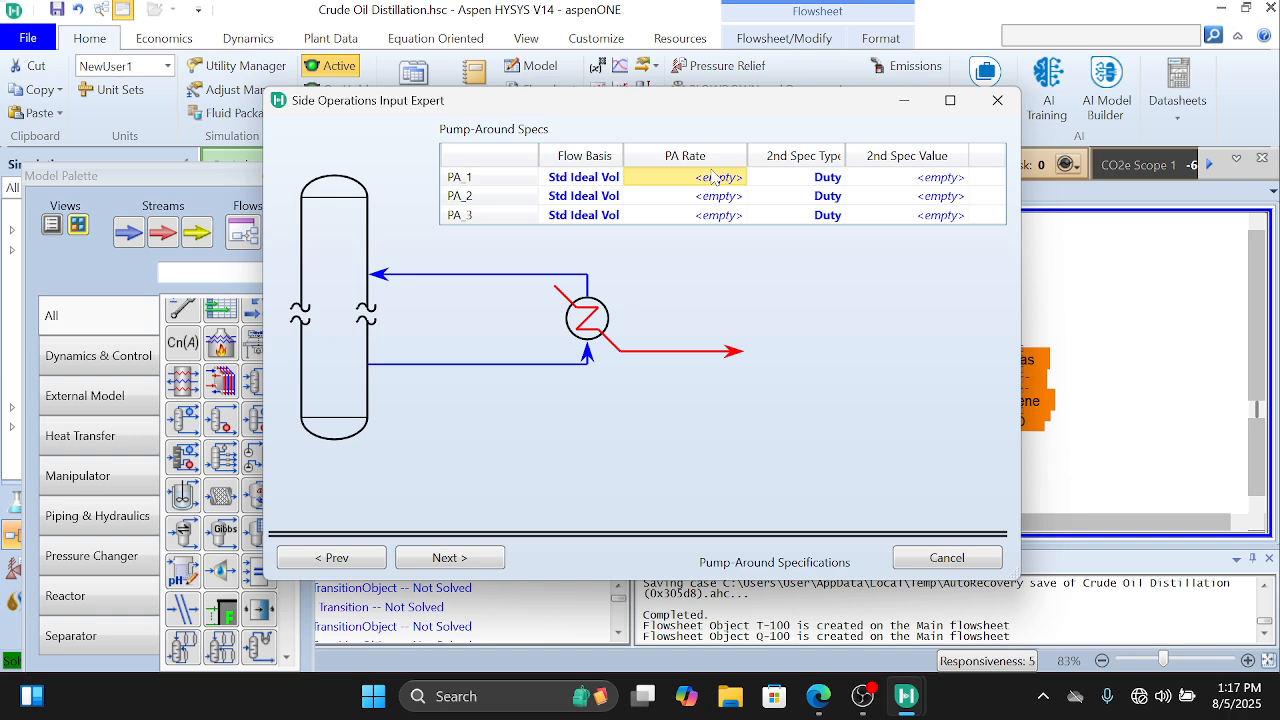
text(50000)
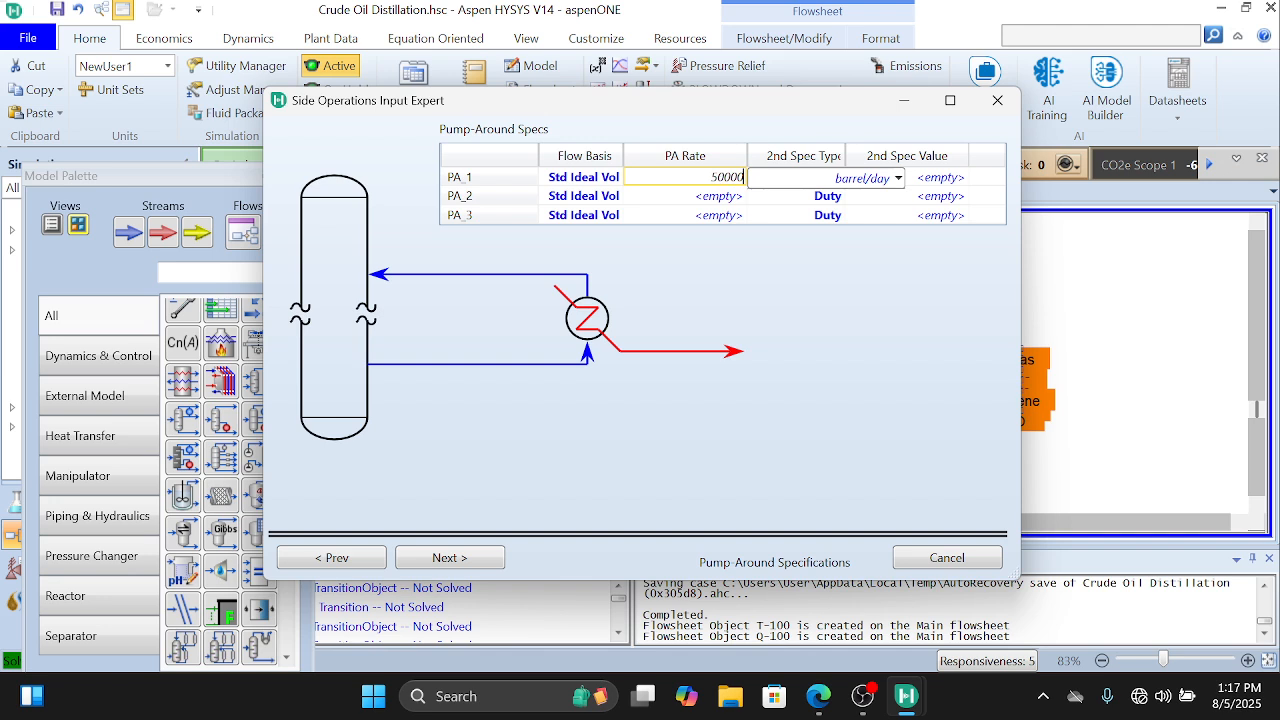
key(Return)
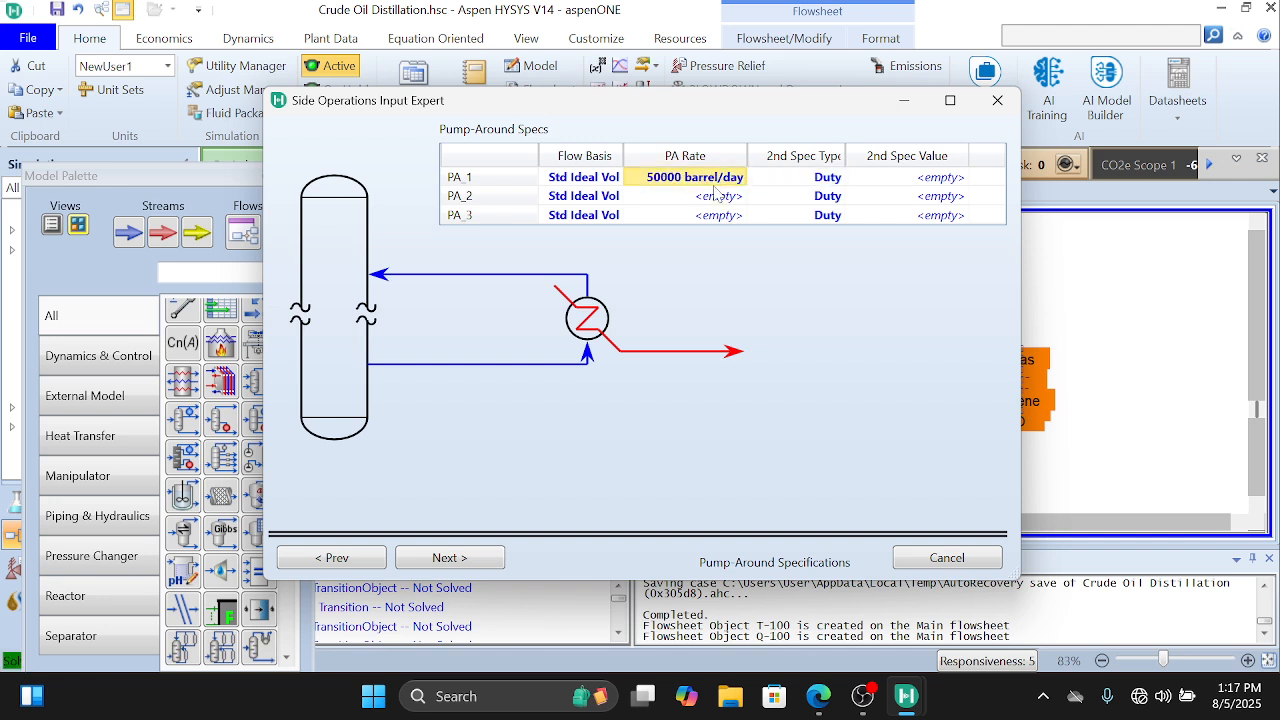
click(722, 197)
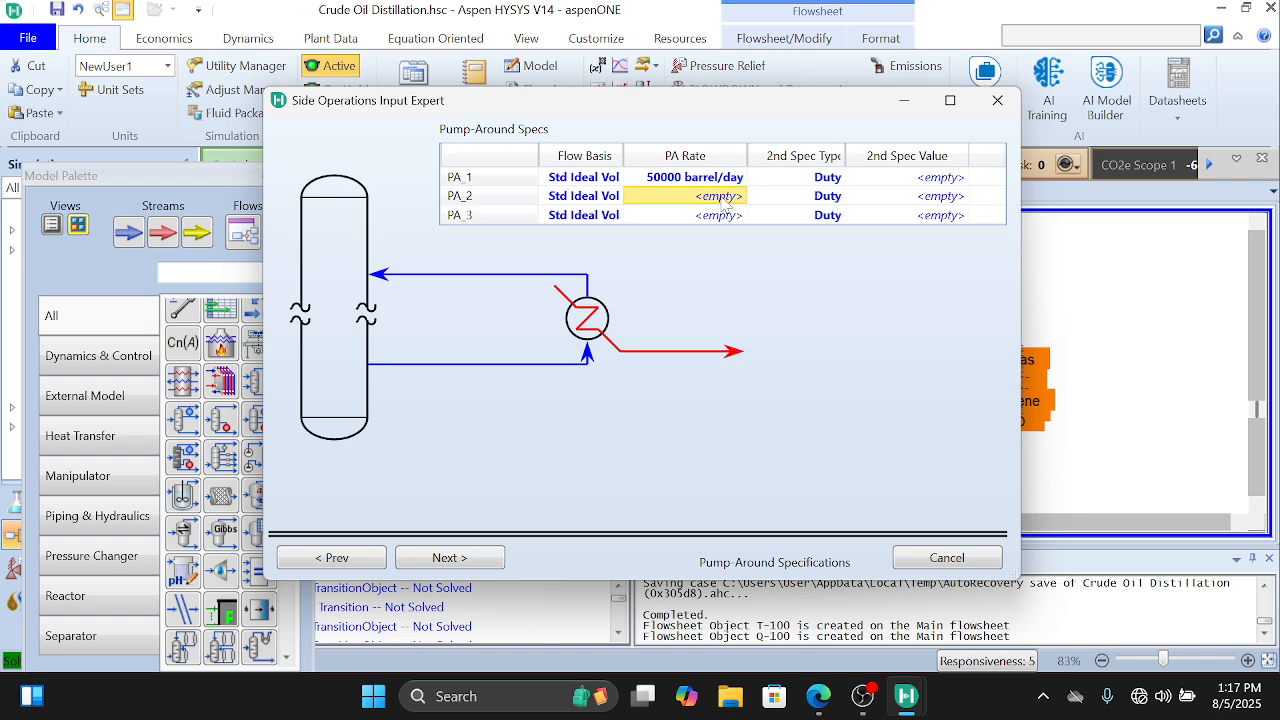
text(30000)
key(Return)
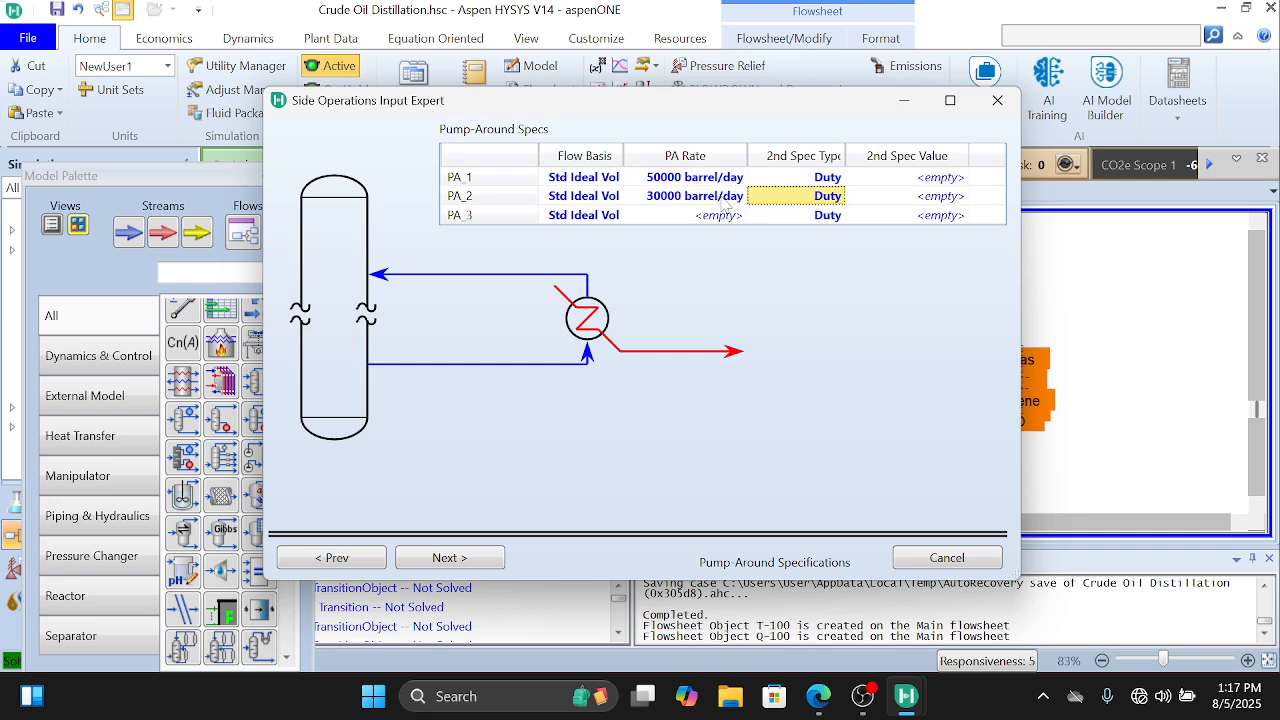
click(724, 218)
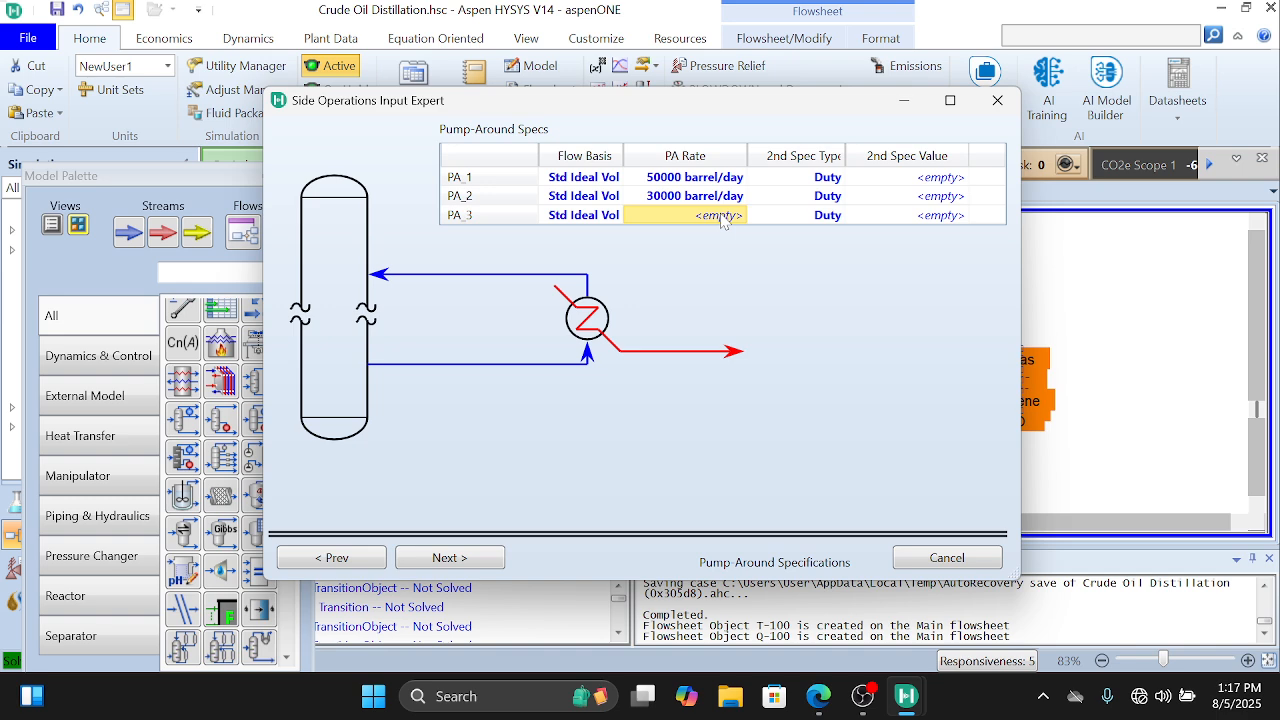
text(3E4)
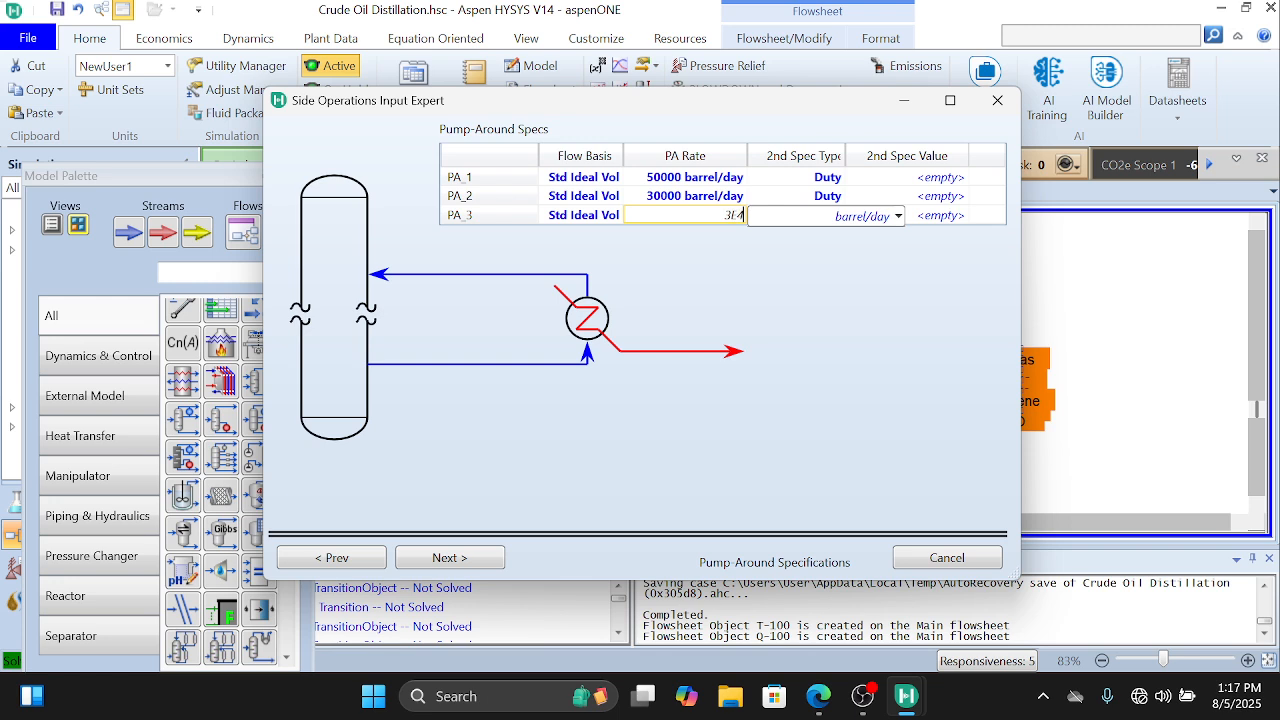
key(Return)
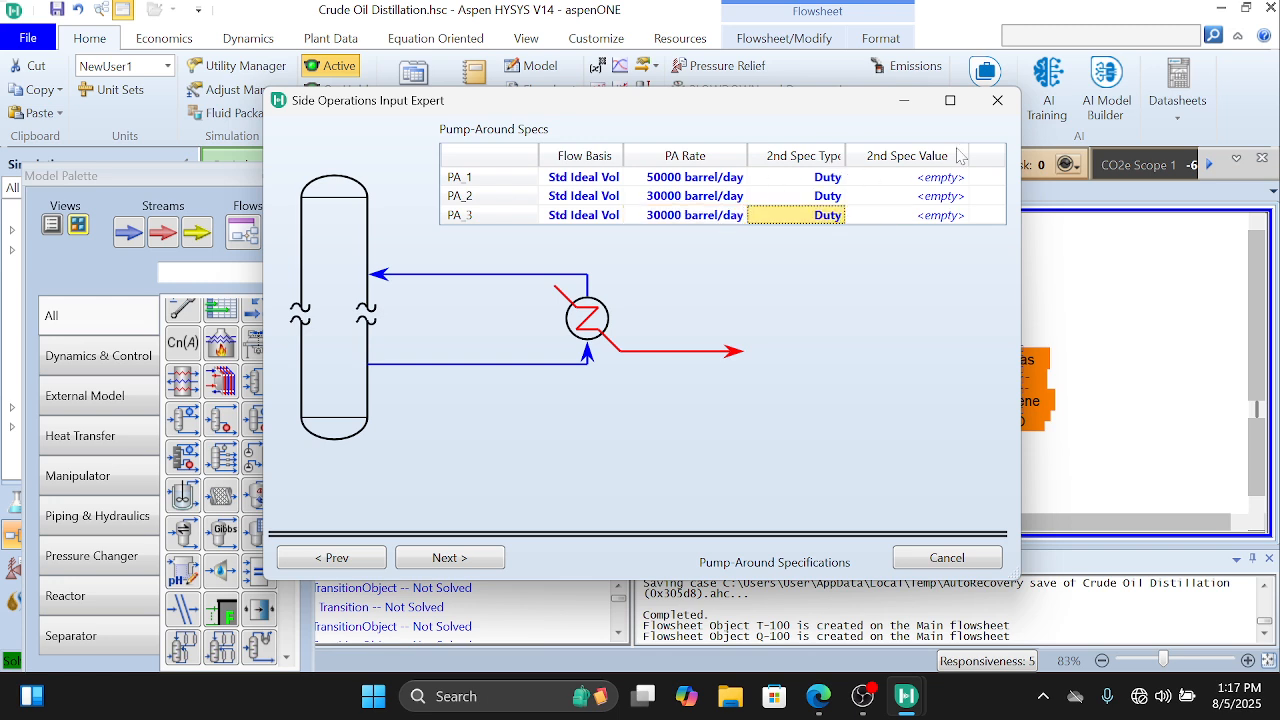
Step: Set the second spec of pump-around PA_1 to a duty of -55E6 Btu/hr
click(958, 182)
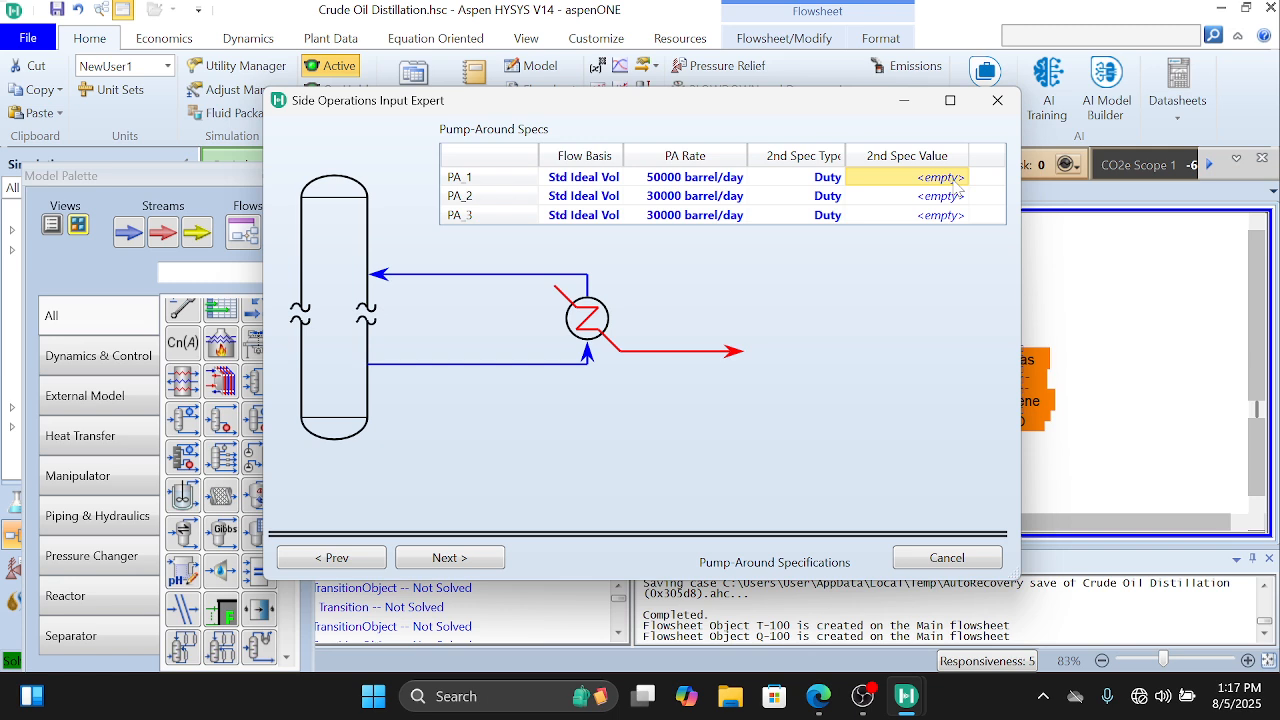
click(837, 178)
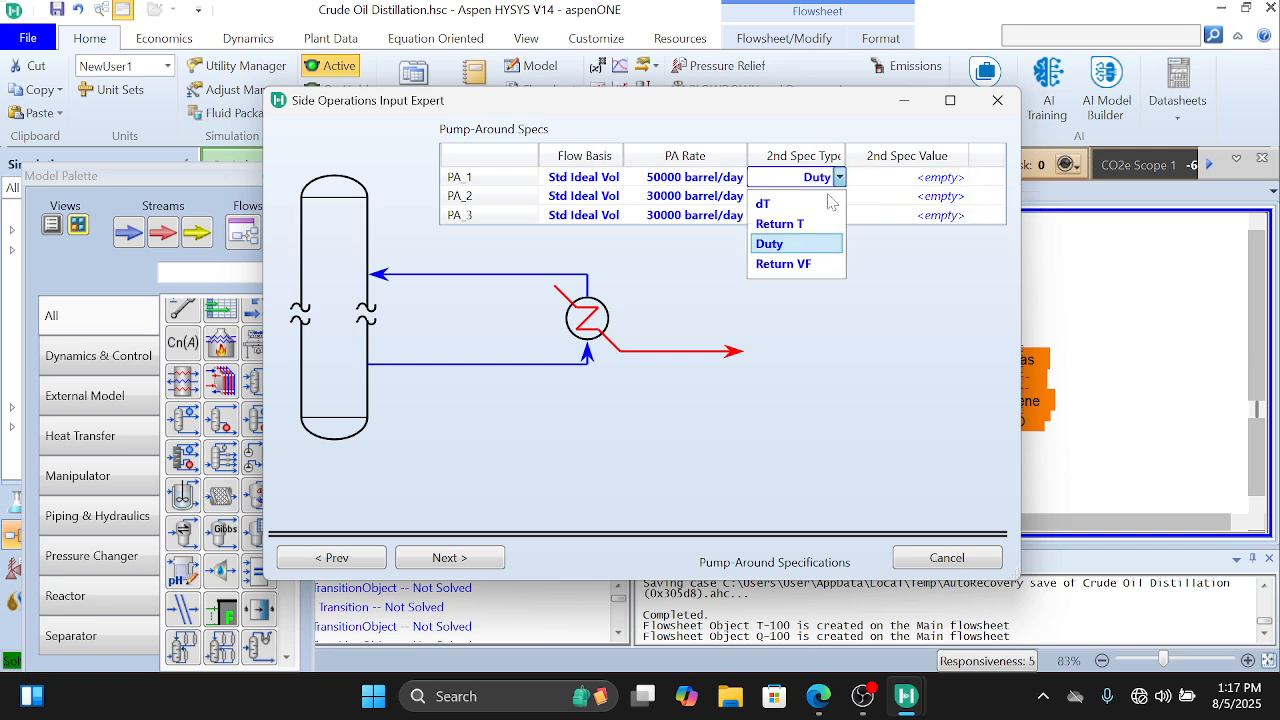
click(840, 180)
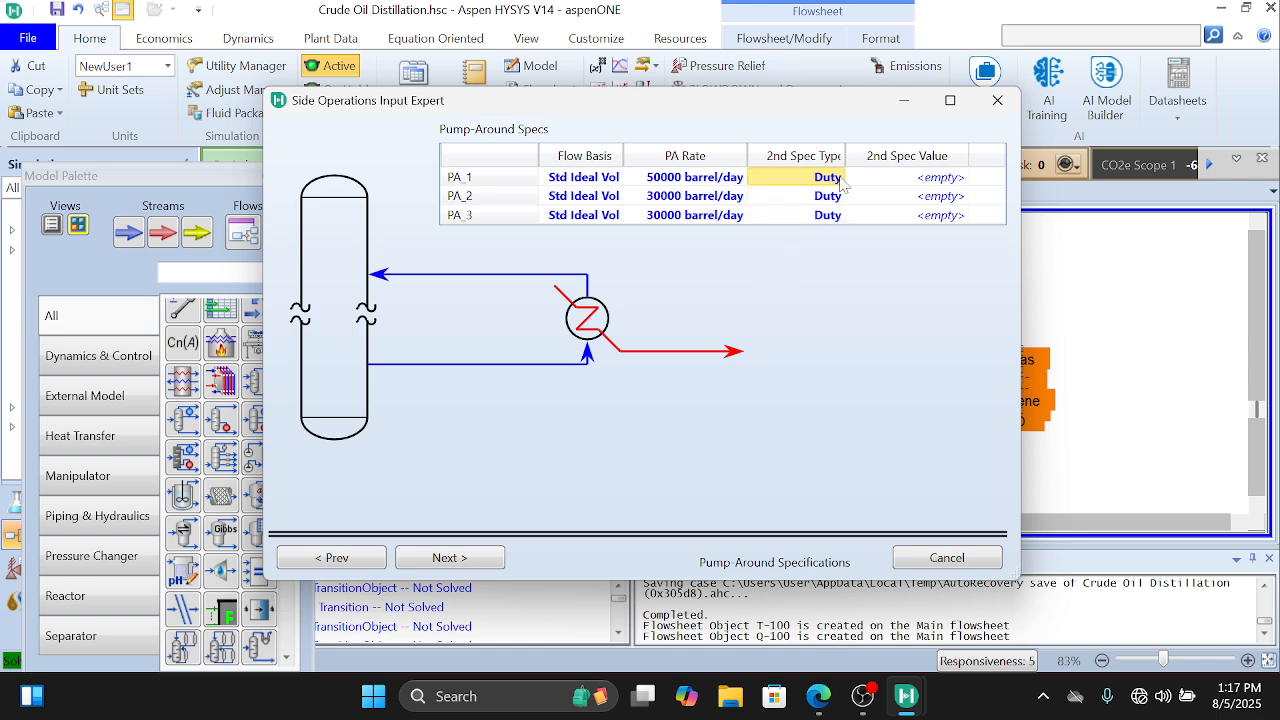
click(952, 180)
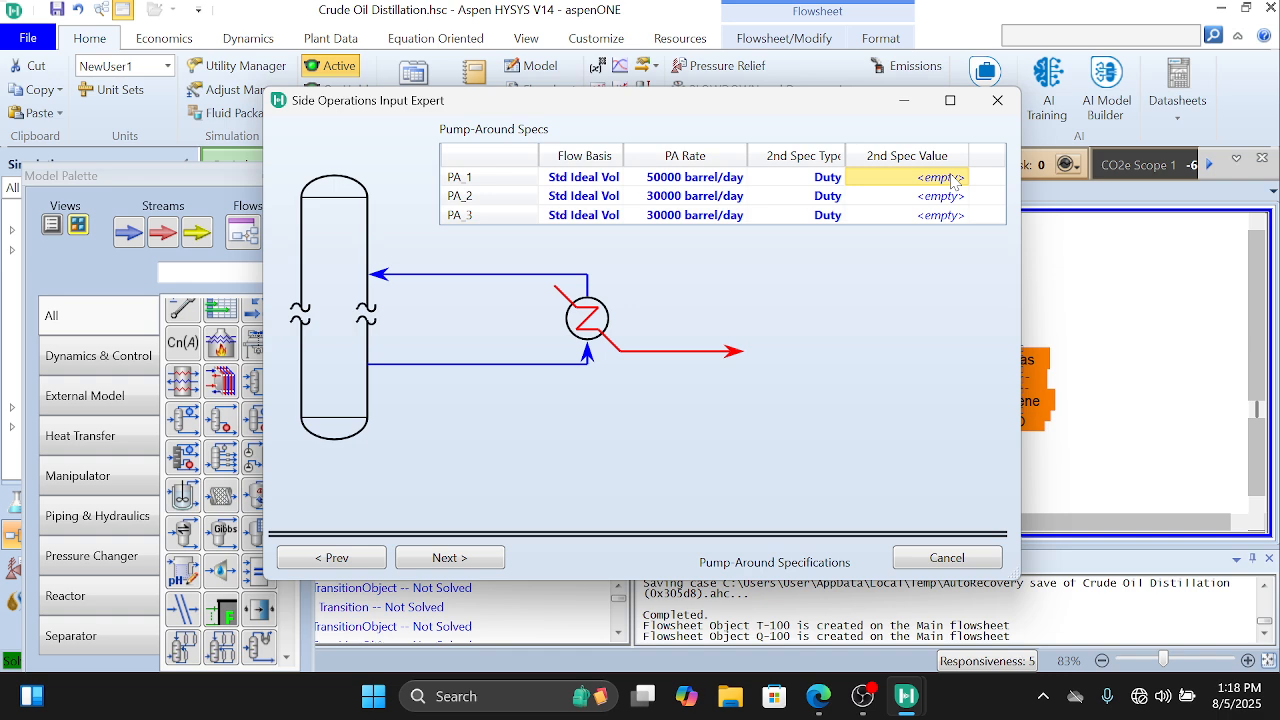
text(-55E)
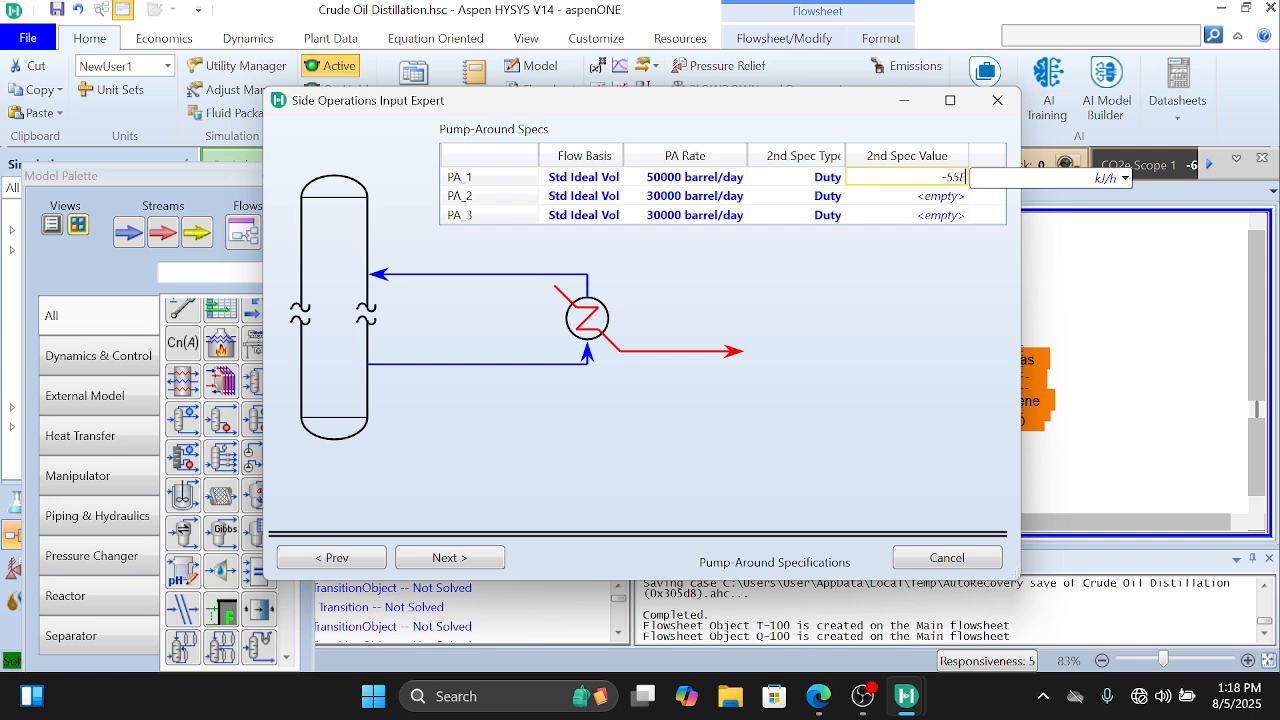
text(6)
click(1125, 177)
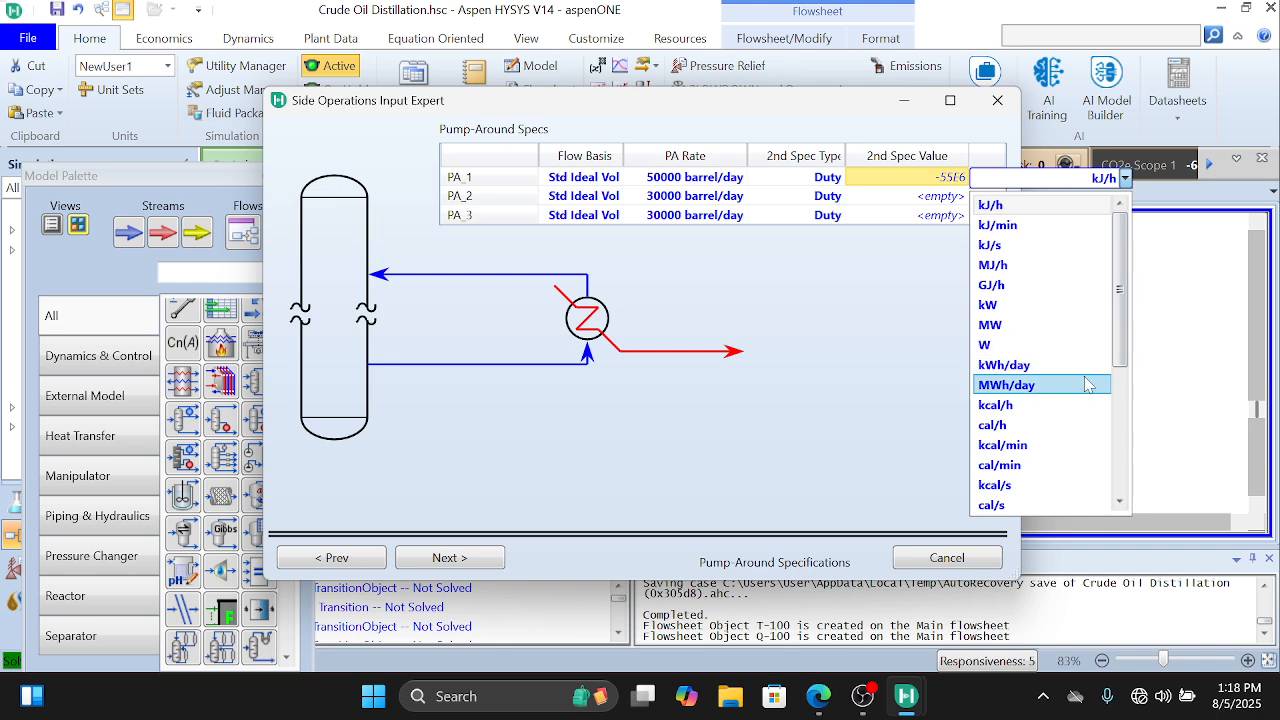
scroll(1090, 385, down, 4)
click(1053, 287)
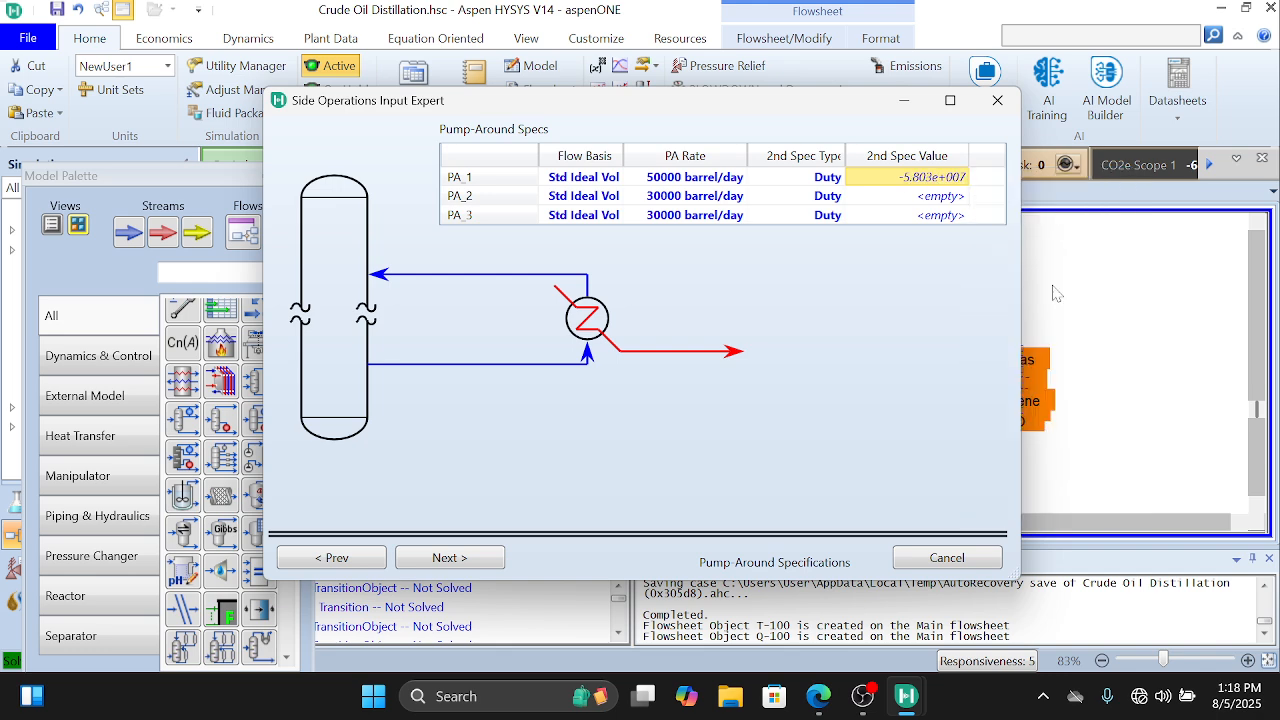
Step: Set the second spec of pump-around PA_2 to a duty of -3.5E7 Btu/hr
click(952, 196)
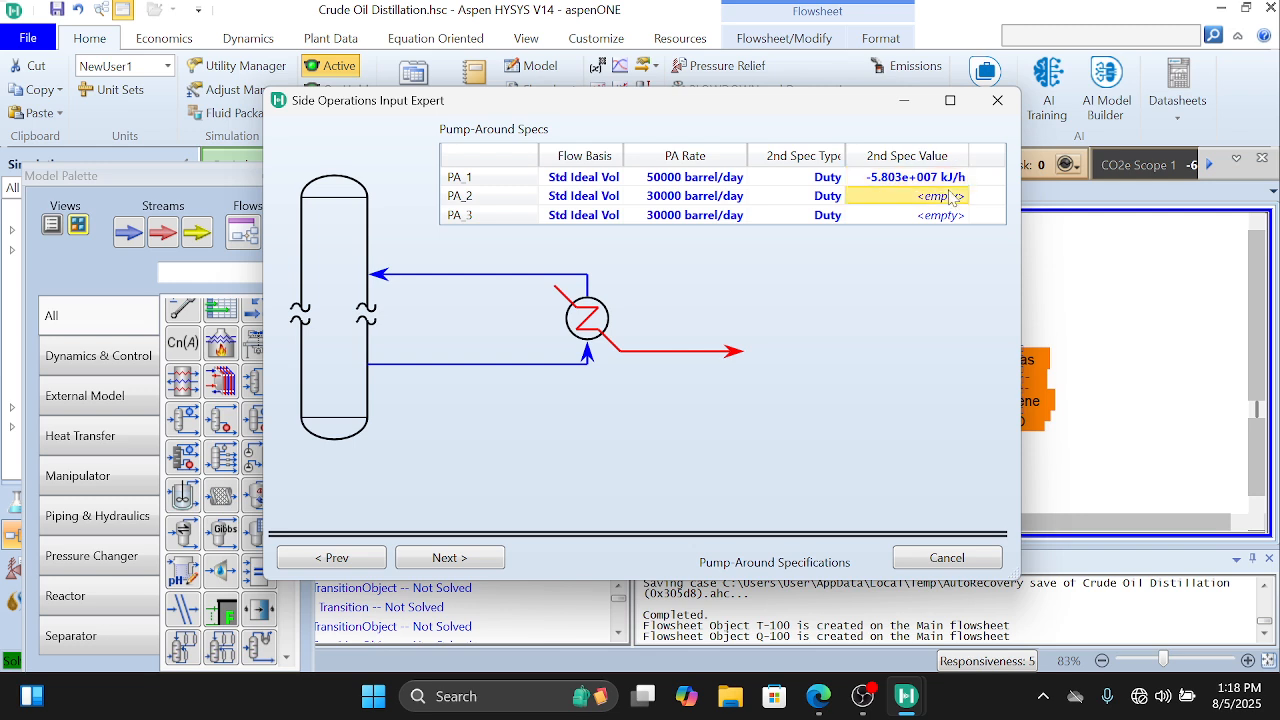
text(-3)
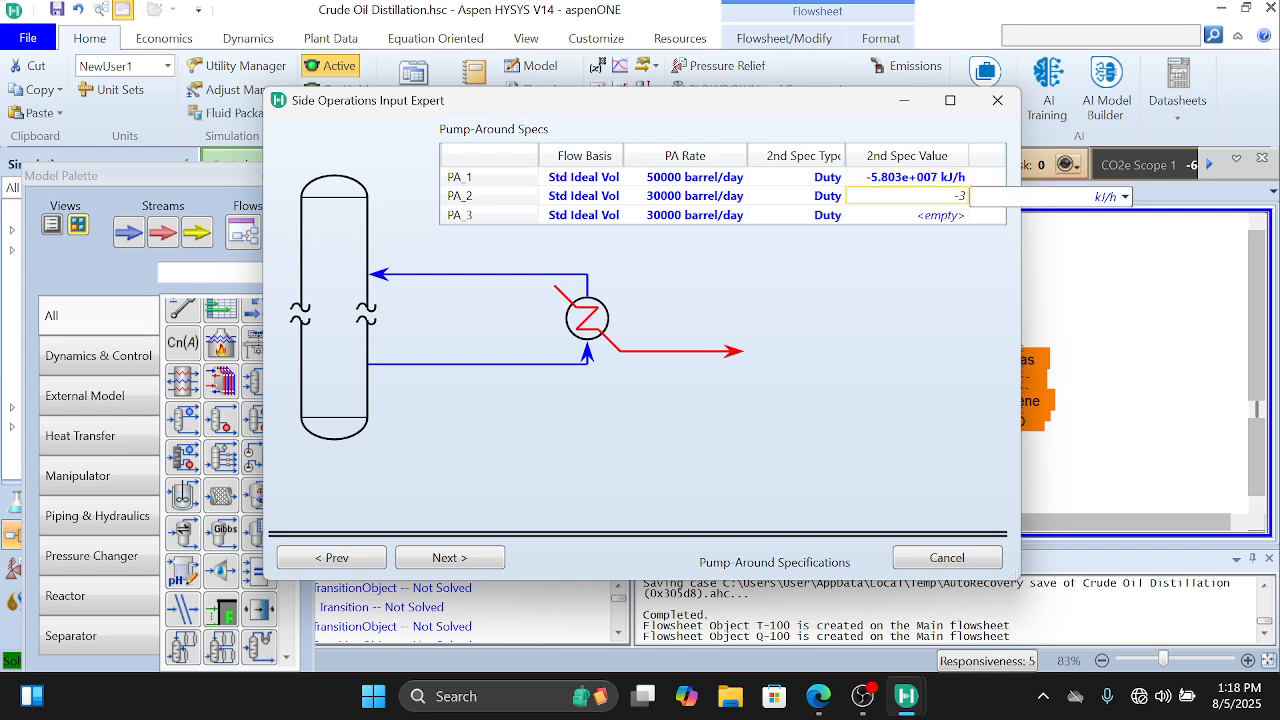
text(.5)
text(R)
text(7)
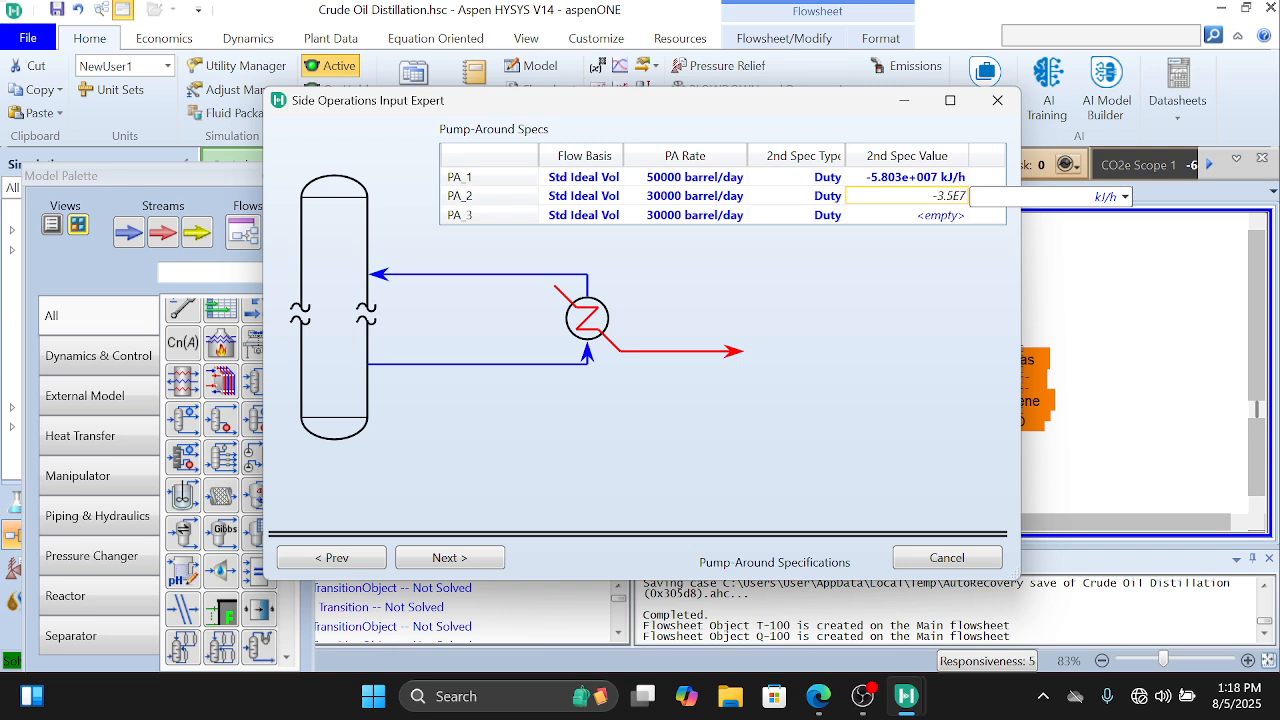
click(1125, 197)
scroll(1085, 475, down, 2)
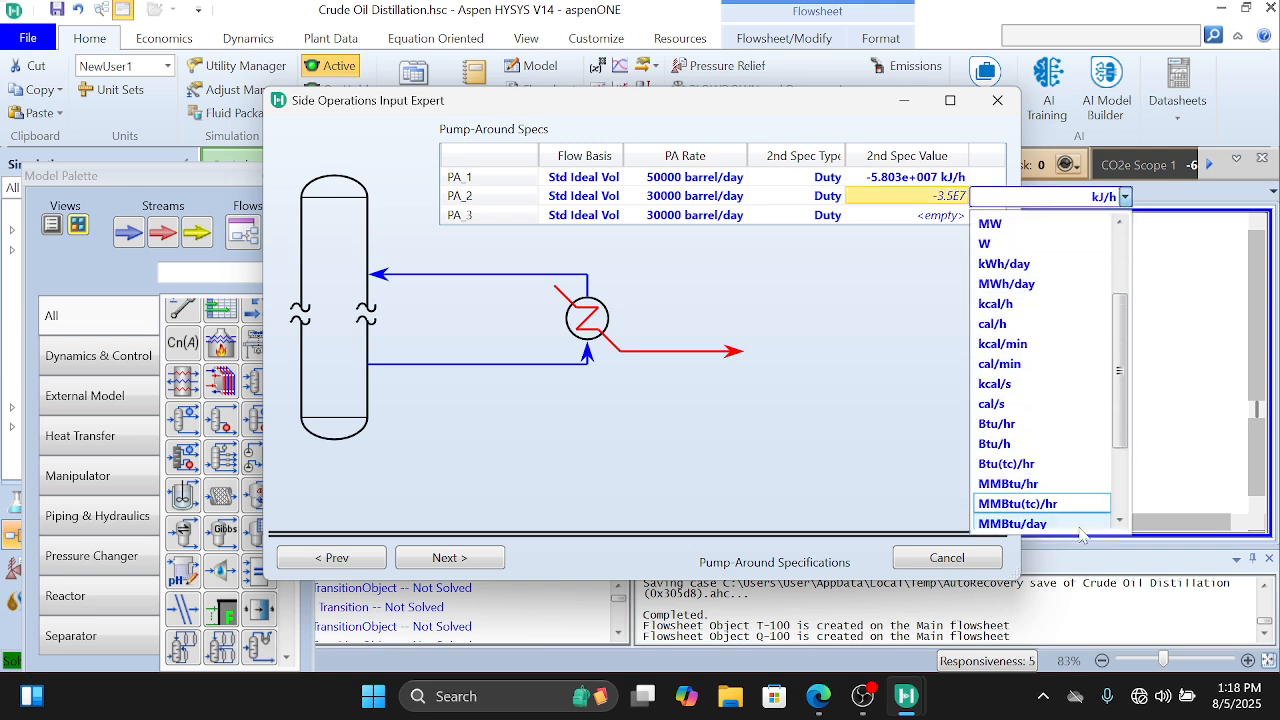
click(1074, 432)
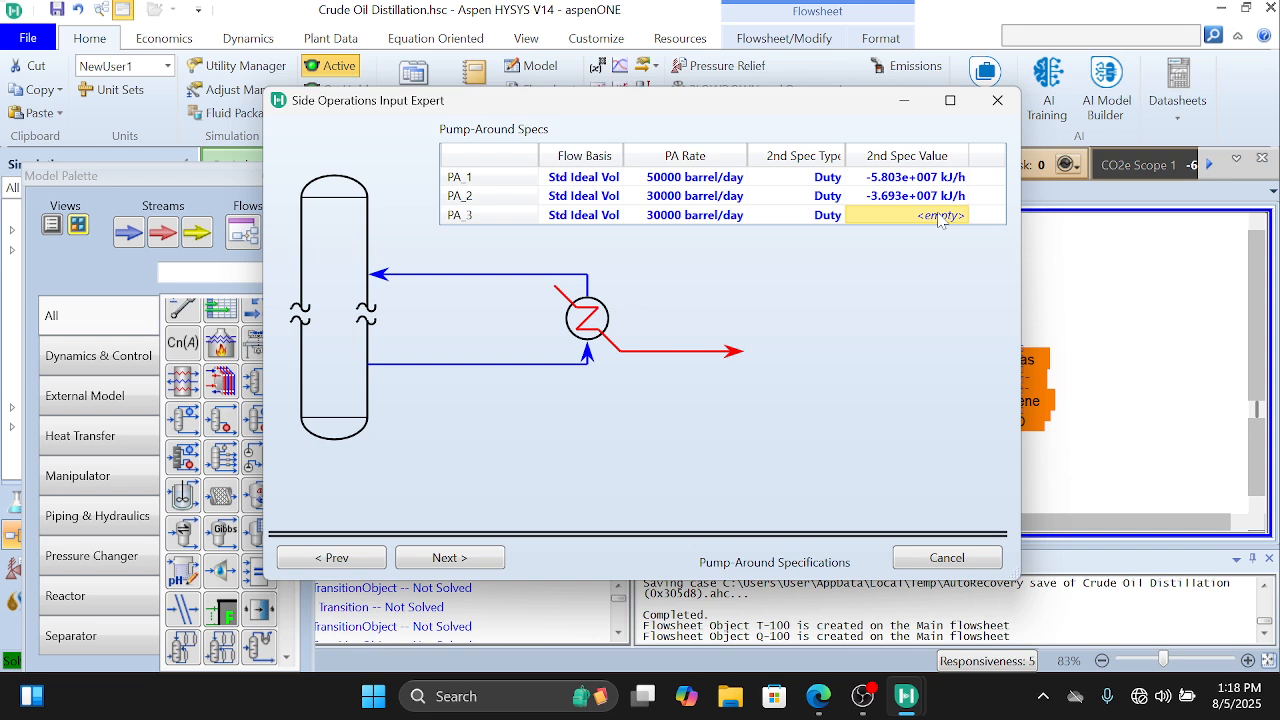
Step: Set the second spec of pump-around PA_3 to a duty of -3.5E7 Btu/hr
text(-3.)
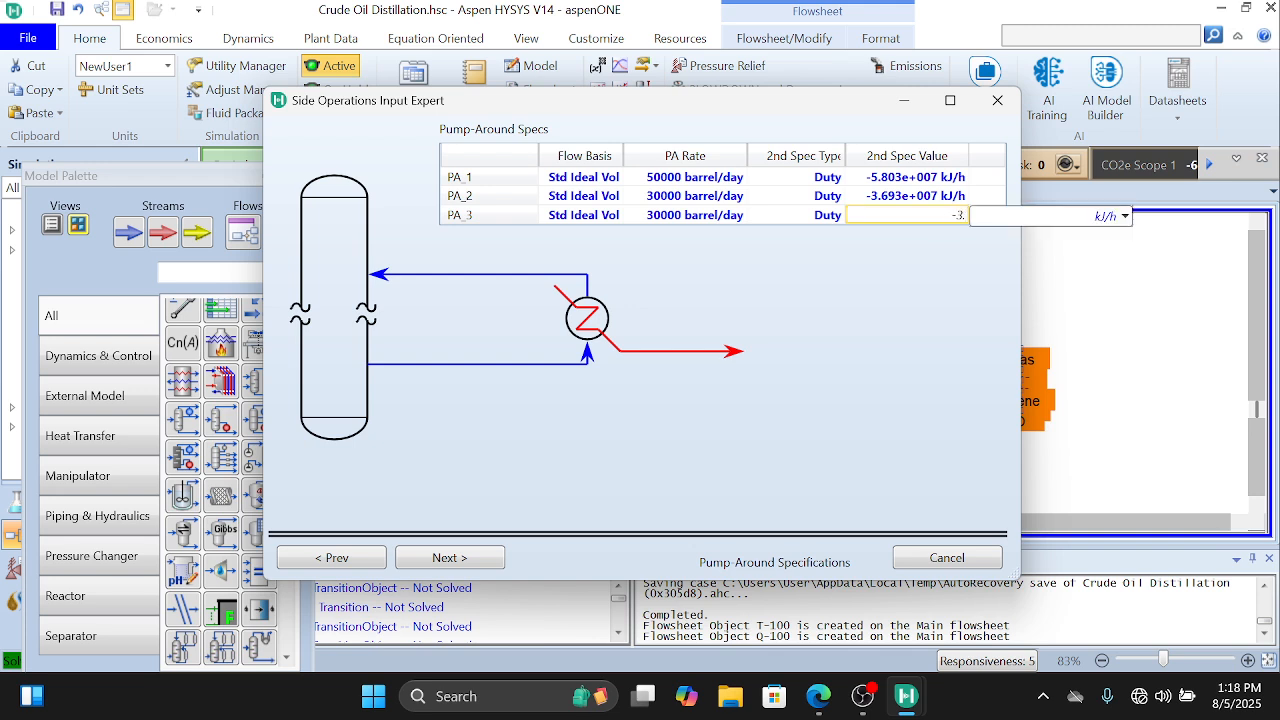
text(5E7)
click(1125, 216)
scroll(1105, 310, down, 2)
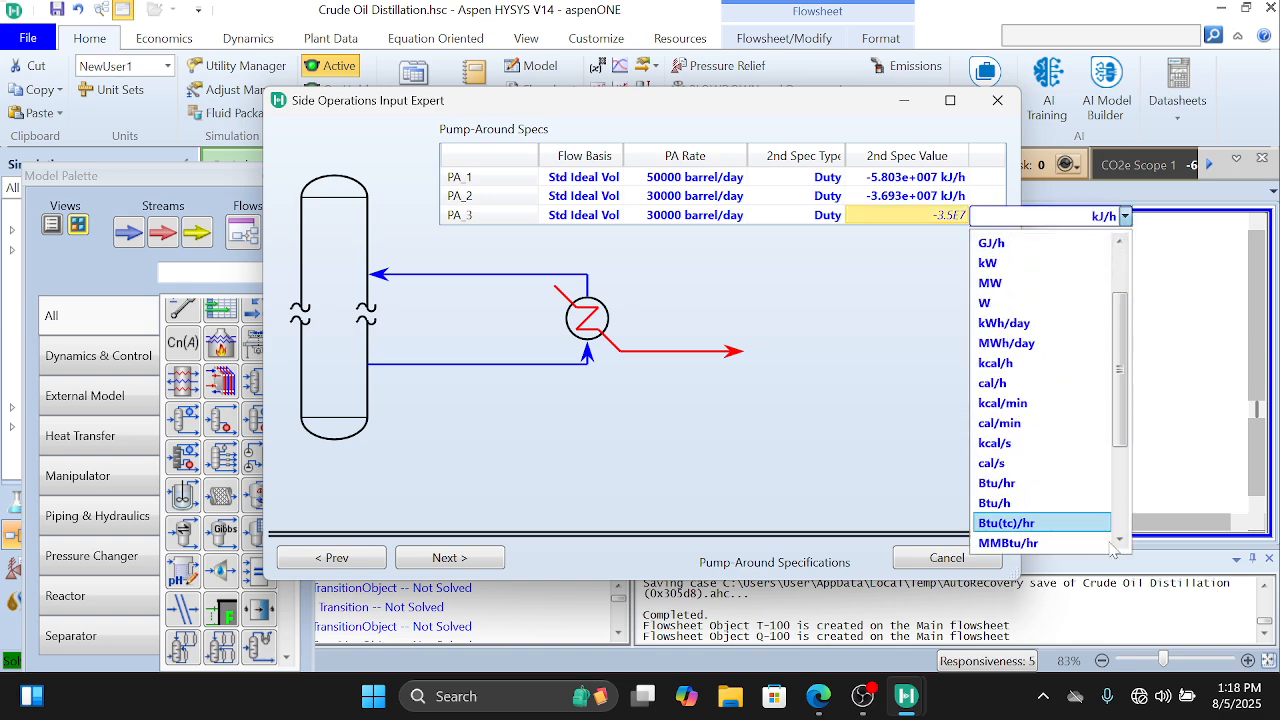
click(1076, 488)
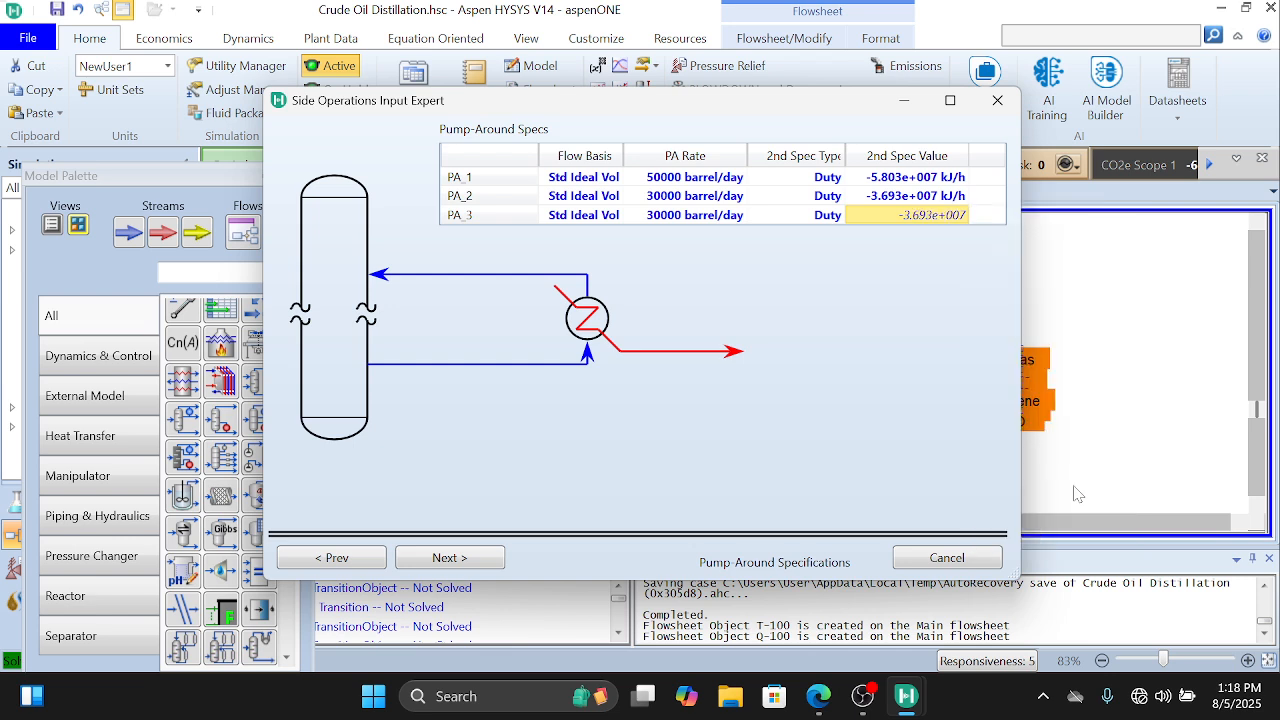
Step: Accept the default side stripper pressure specifications and complete the Side Operations Input Expert
click(490, 565)
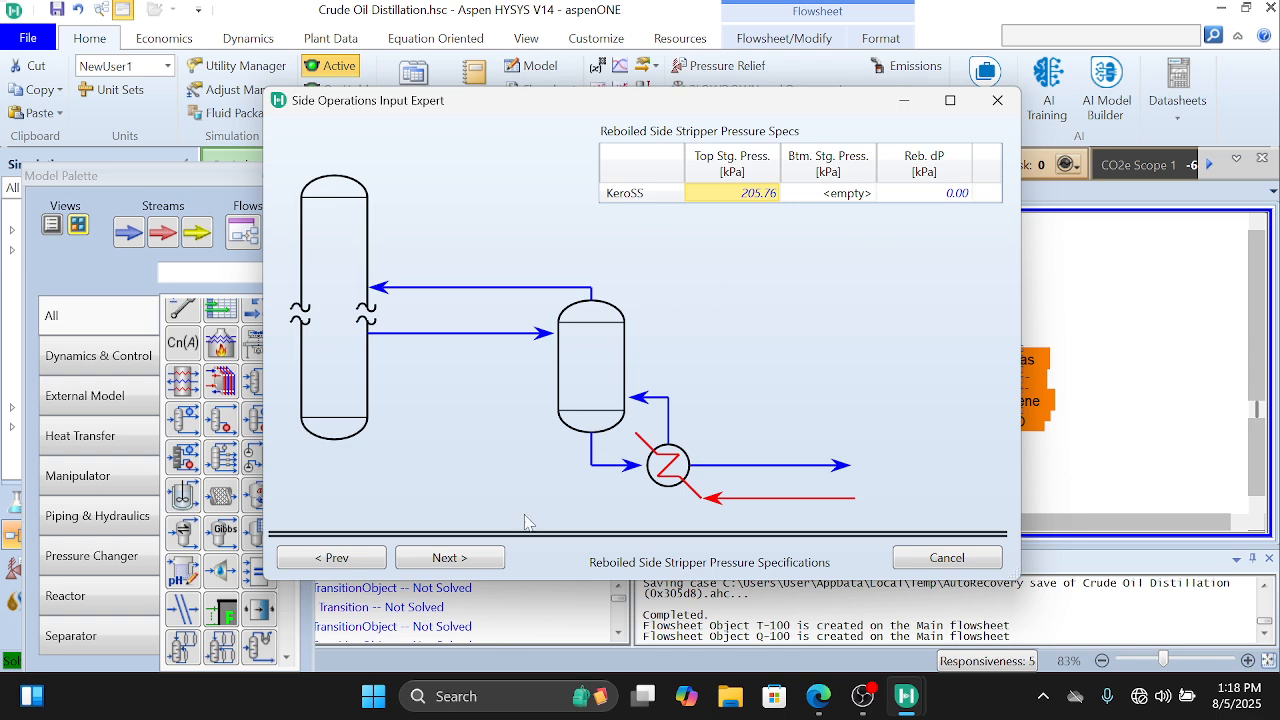
click(490, 567)
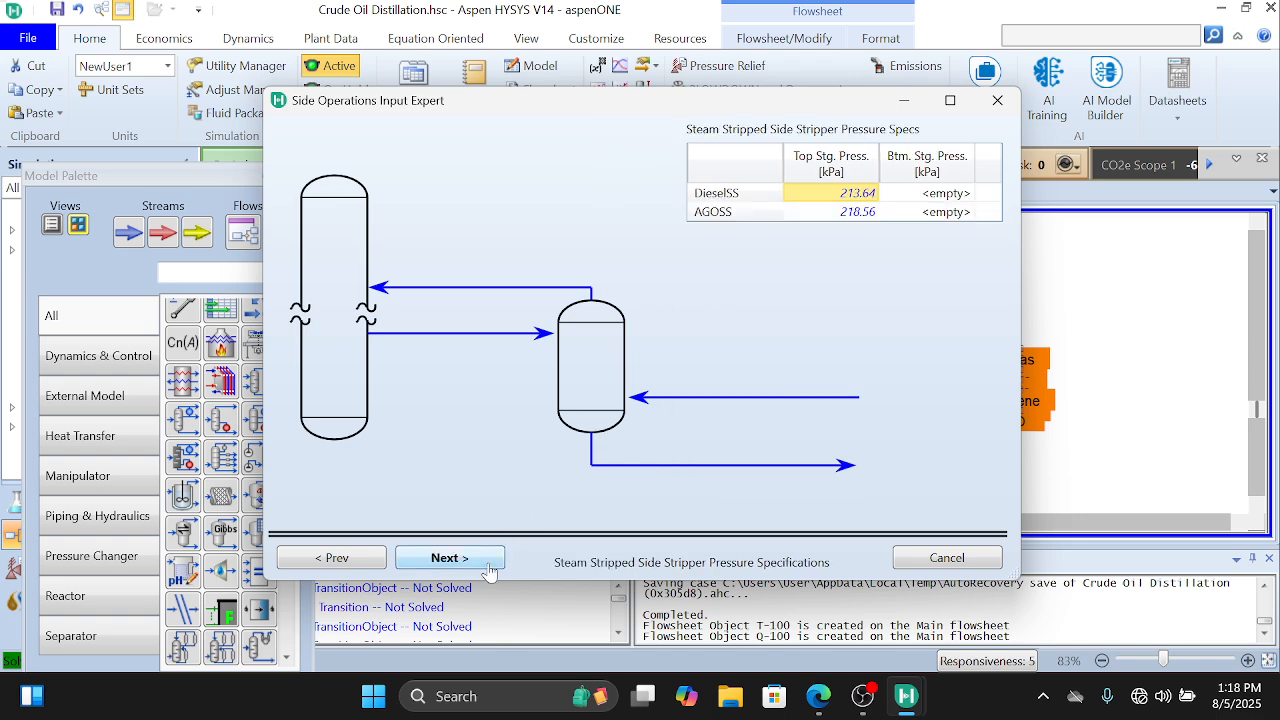
click(490, 565)
click(488, 560)
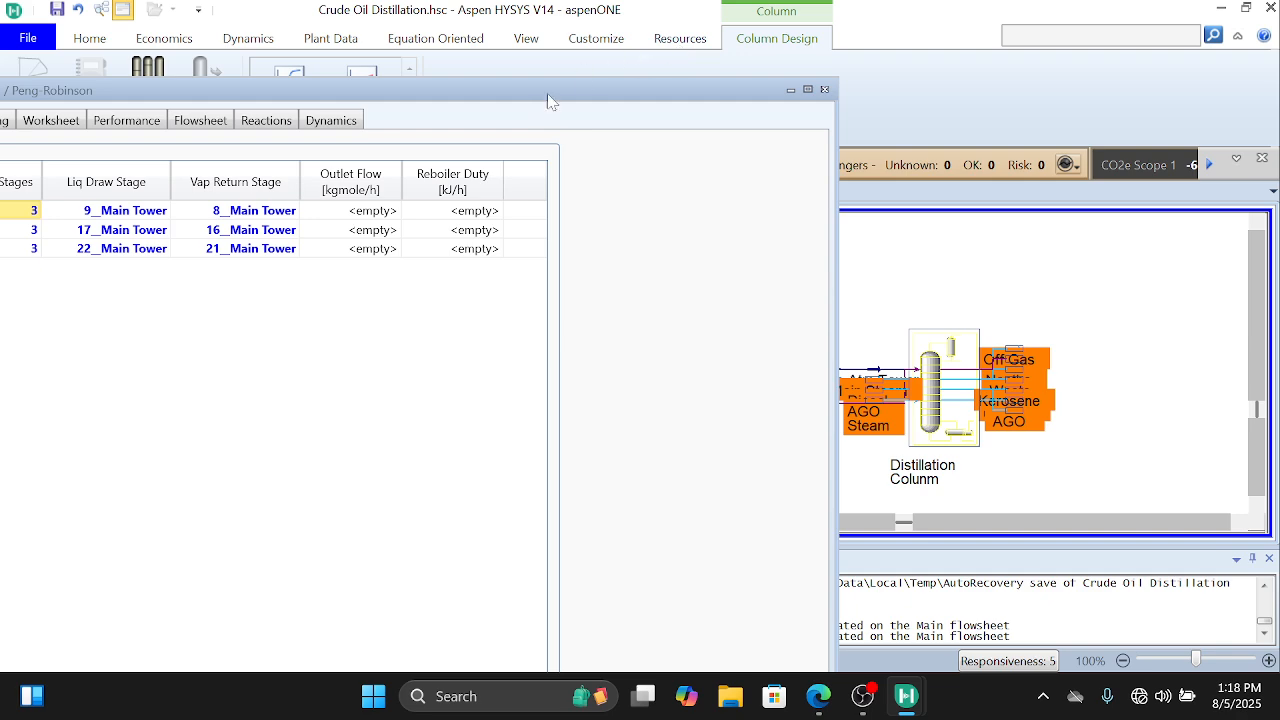
Step: Maximize the column property window and show the specifications on the design Monitor page
drag(545, 106, 868, 8)
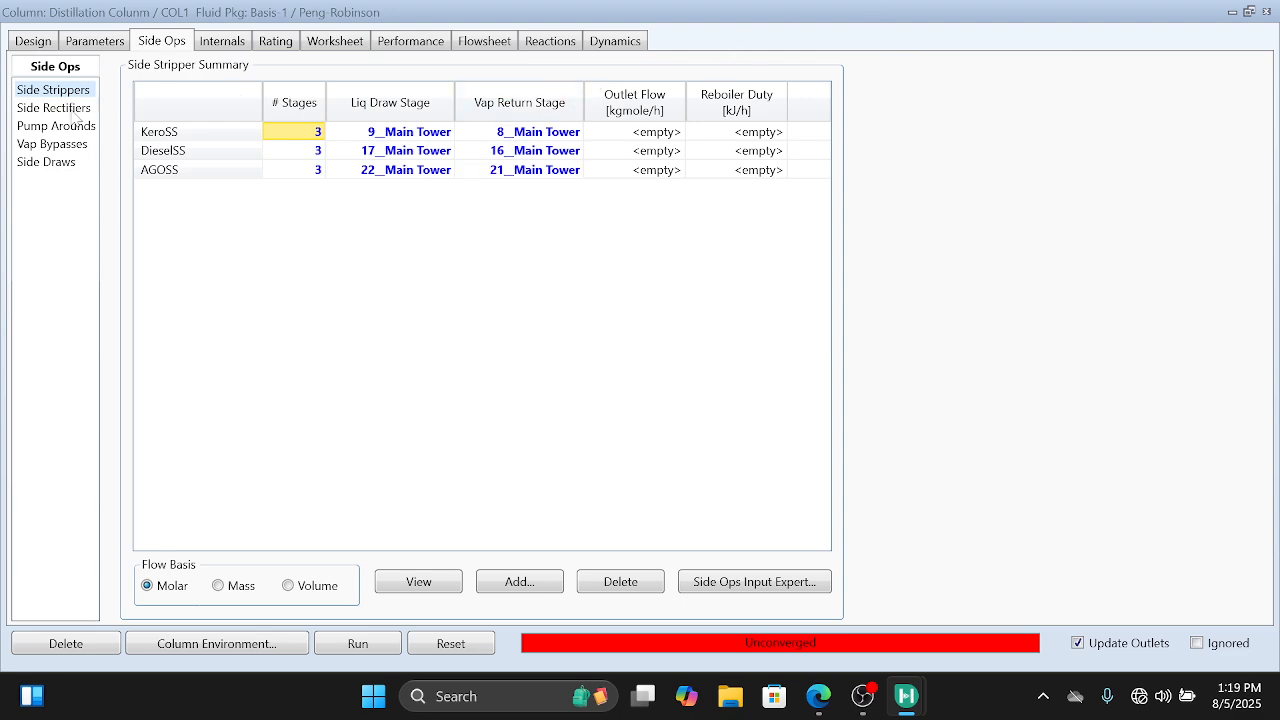
click(38, 40)
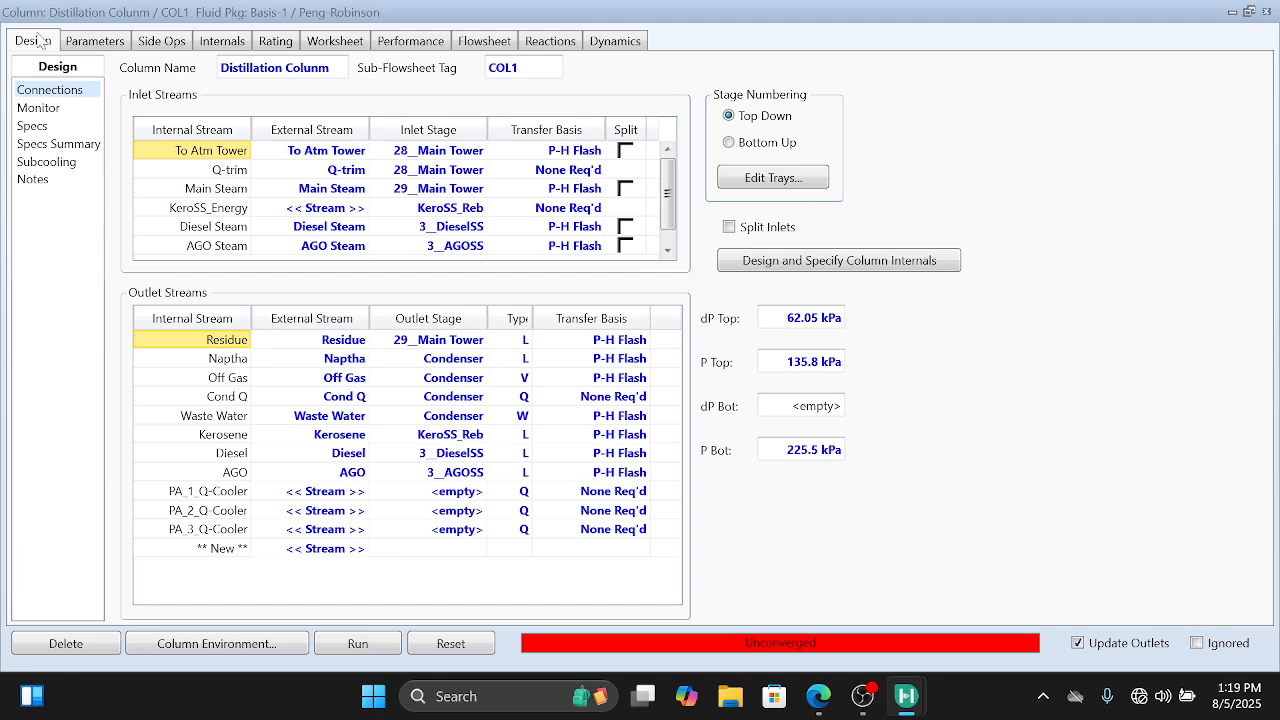
click(42, 111)
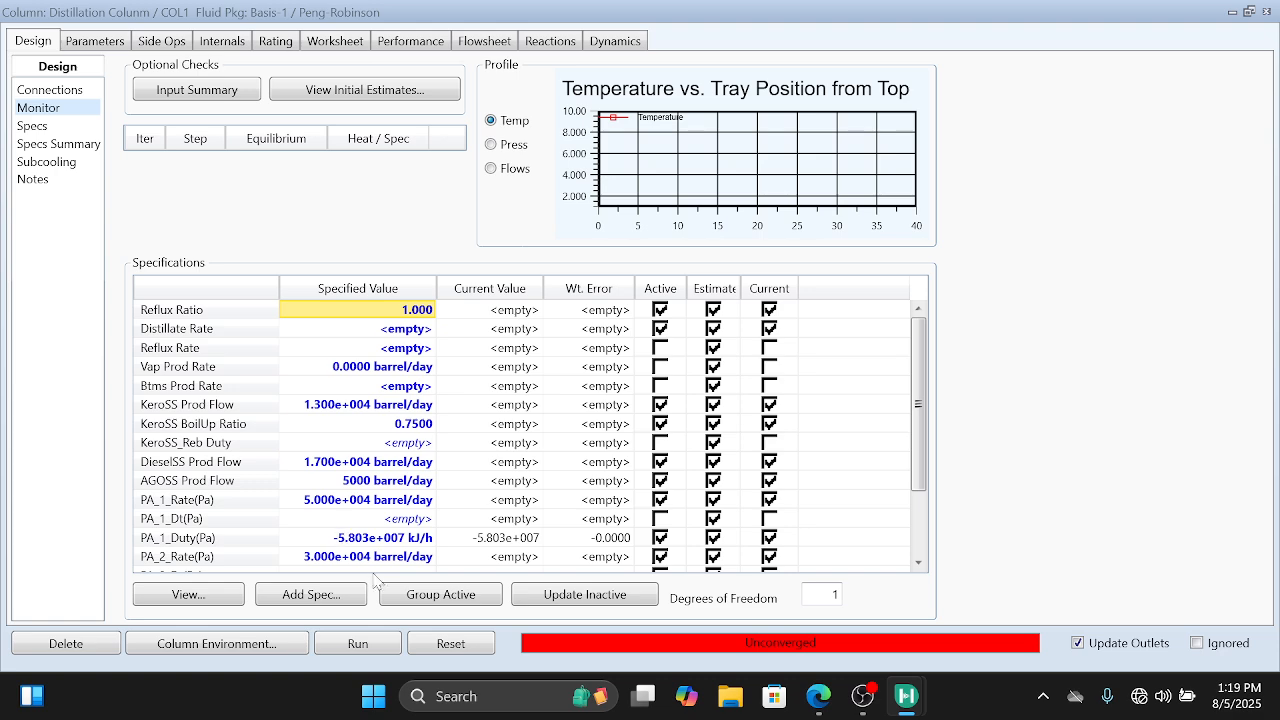
Step: Add a Column Liquid Flow specification and assign it to stage 27__Main Tower
click(289, 596)
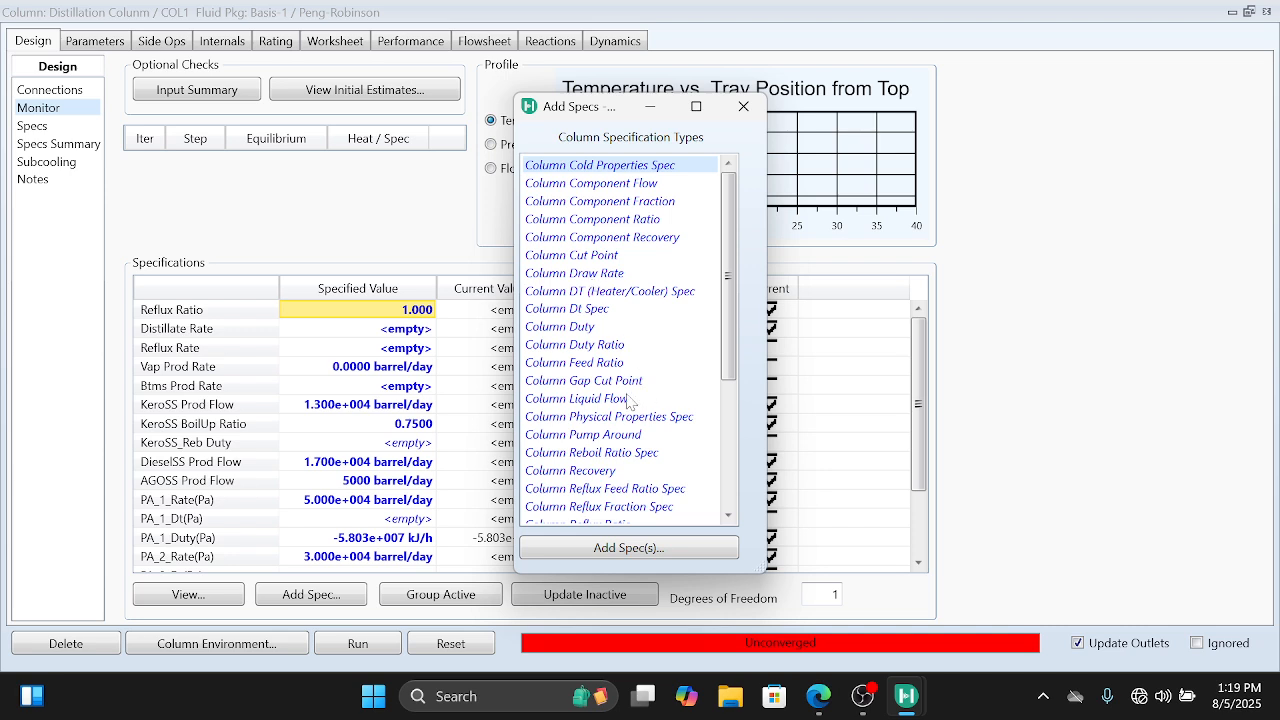
double_click(596, 400)
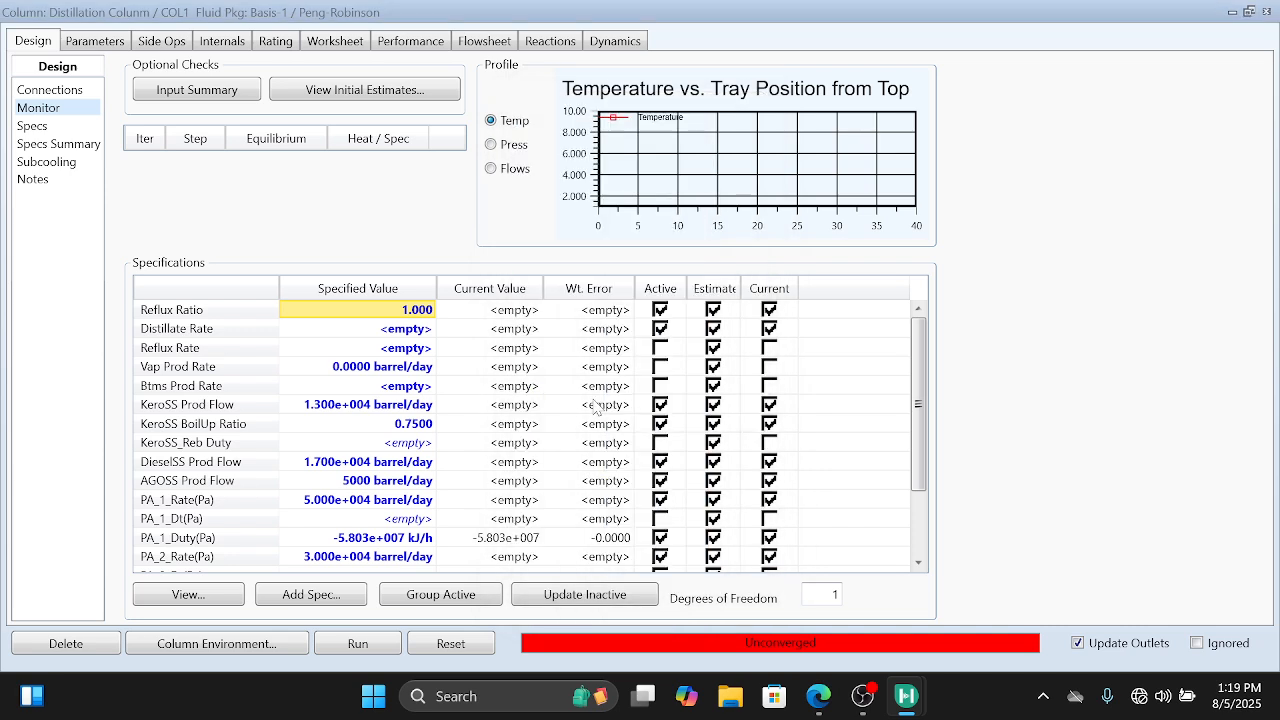
click(930, 216)
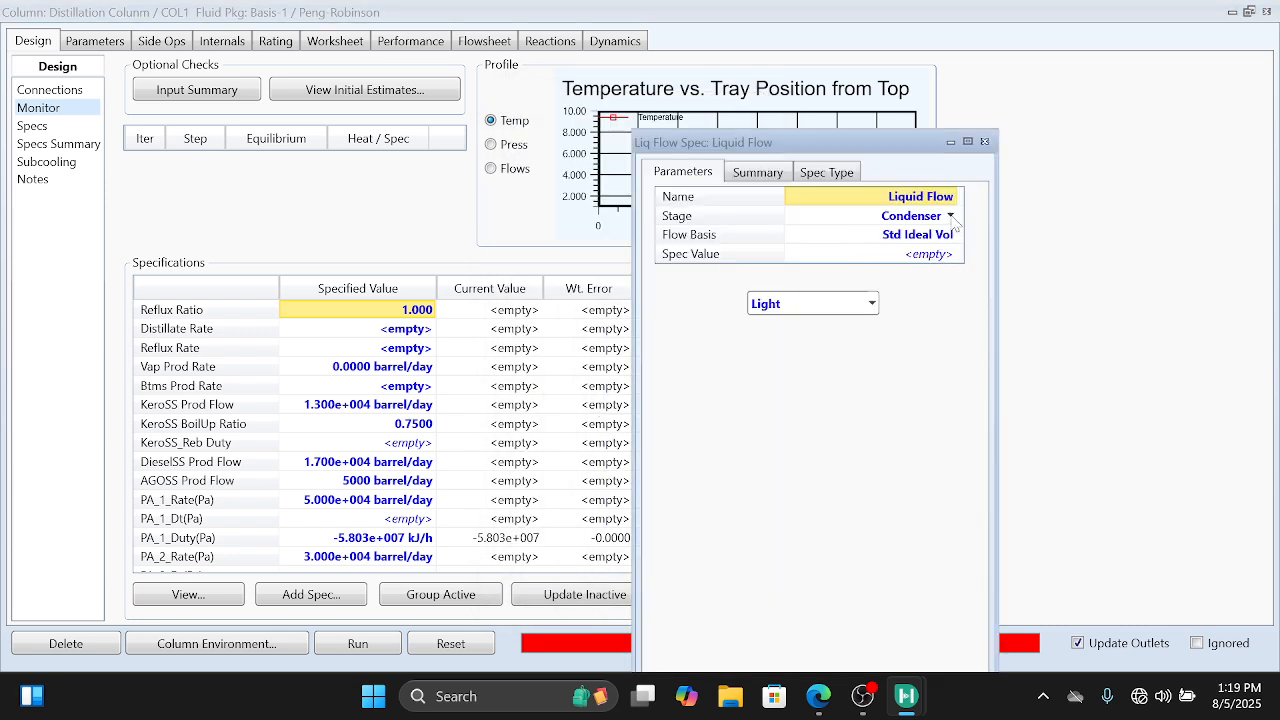
click(951, 216)
scroll(883, 333, down, 8)
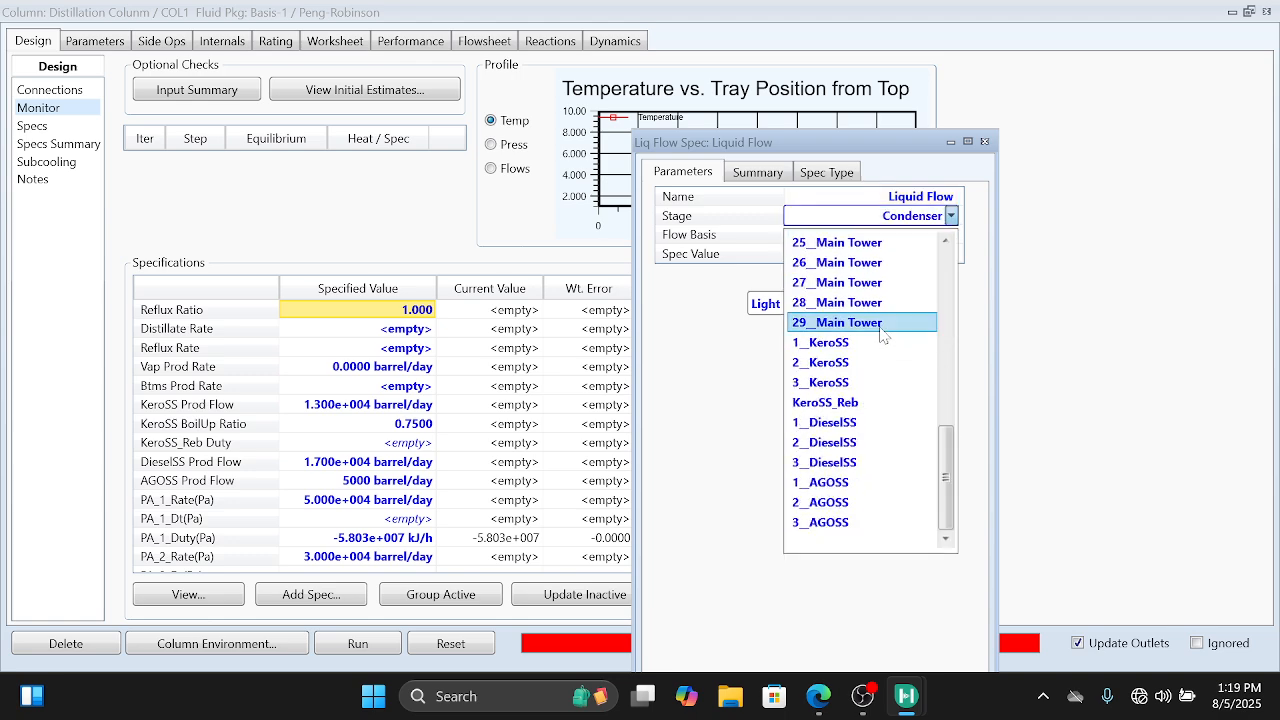
scroll(883, 333, up, 7)
scroll(883, 333, down, 3)
scroll(883, 333, down, 4)
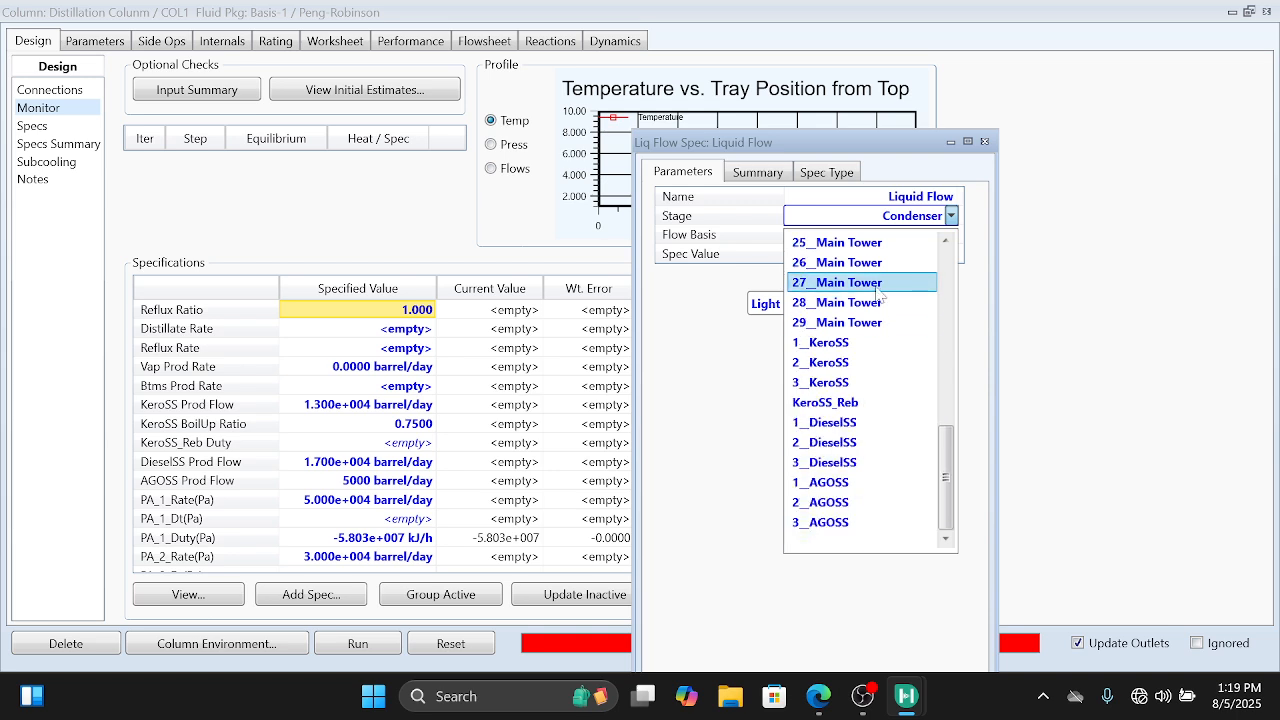
click(880, 283)
Step: Set the liquid flow spec value to 3500 barrel/day and close the specification window
click(936, 258)
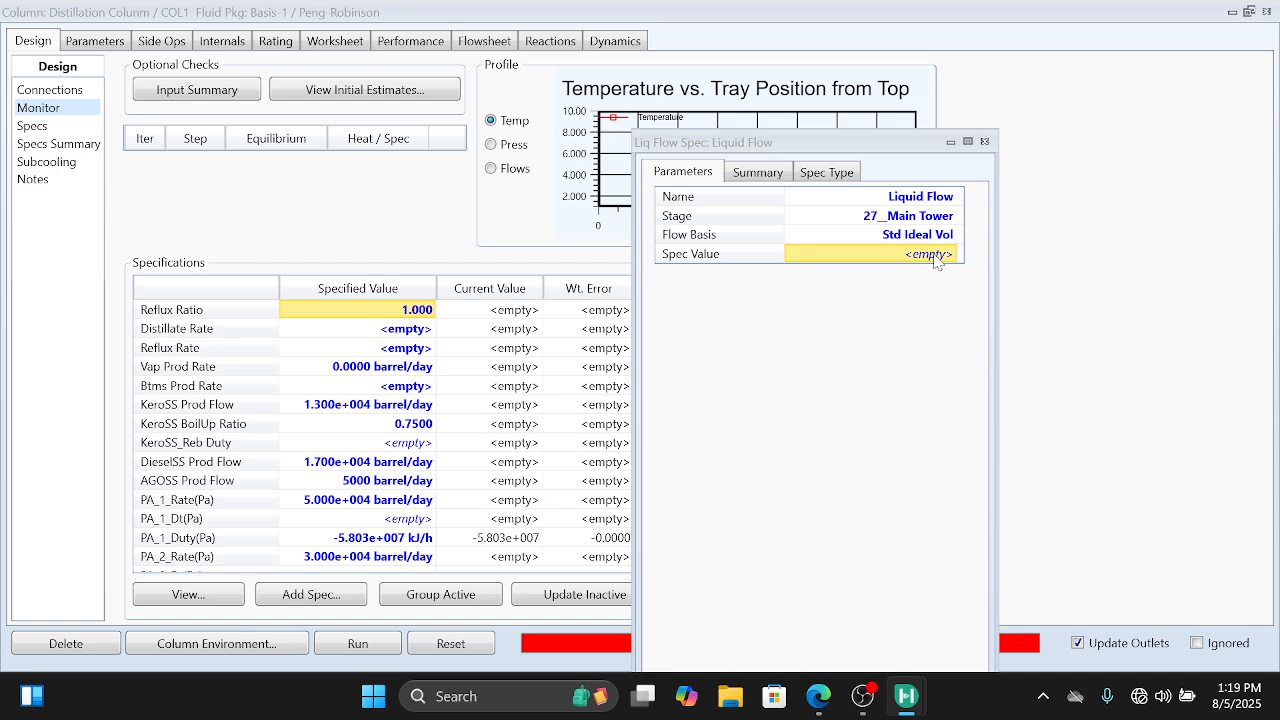
text(35)
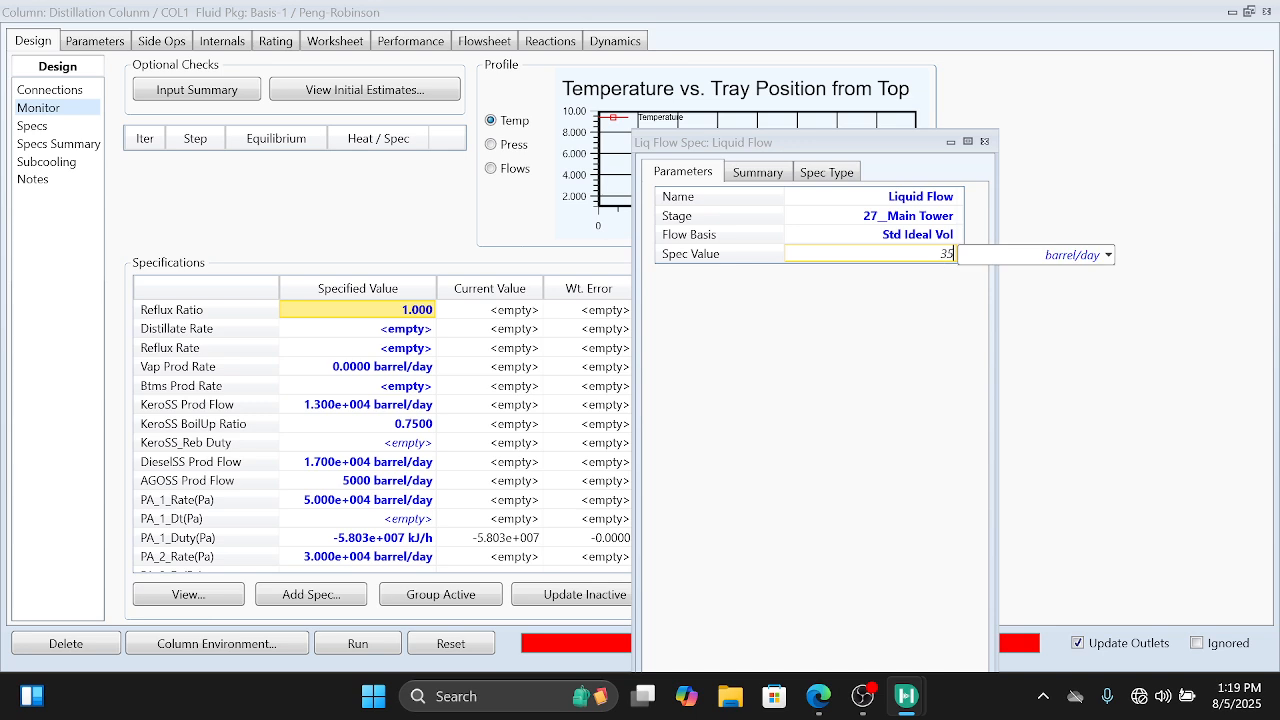
text(00)
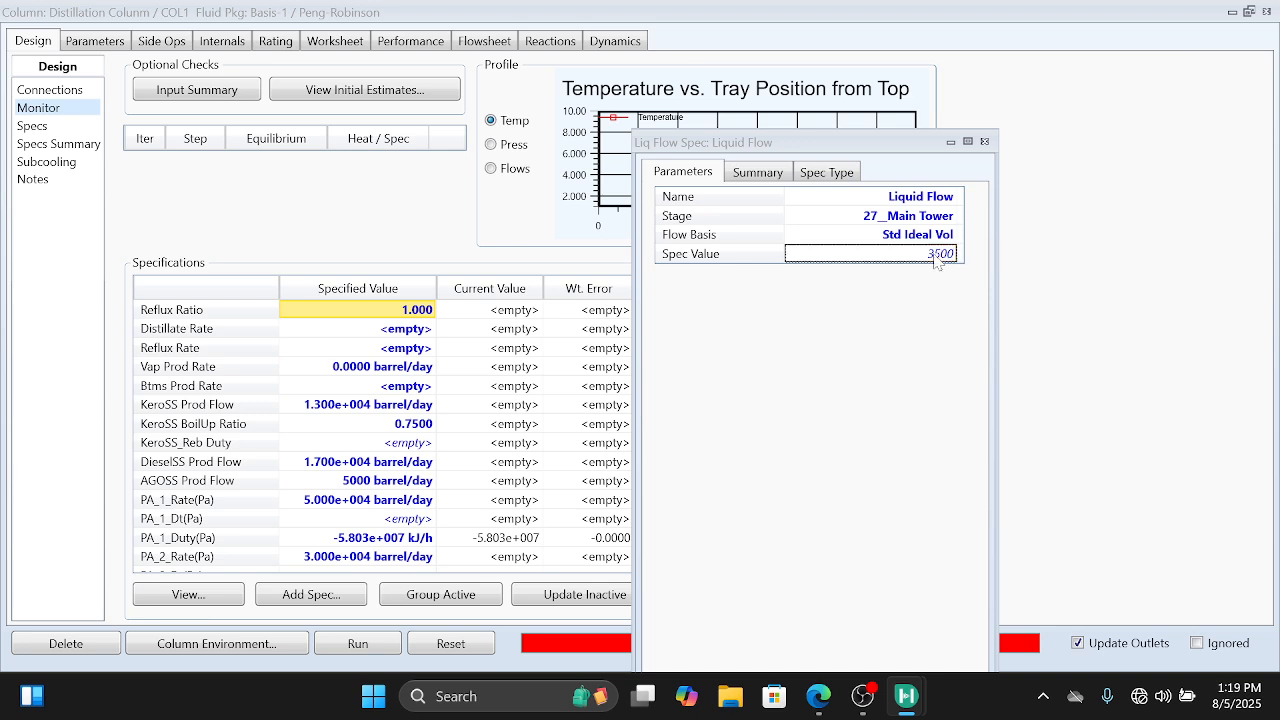
key(Return)
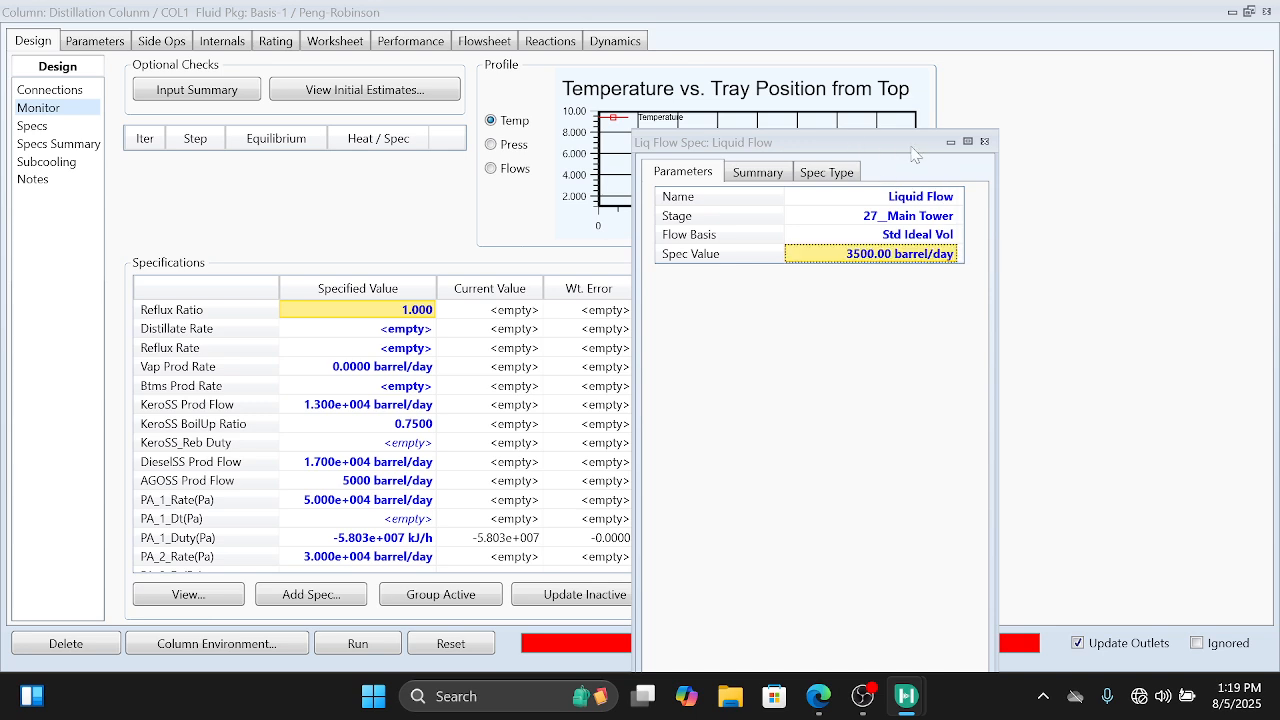
drag(904, 148, 887, 93)
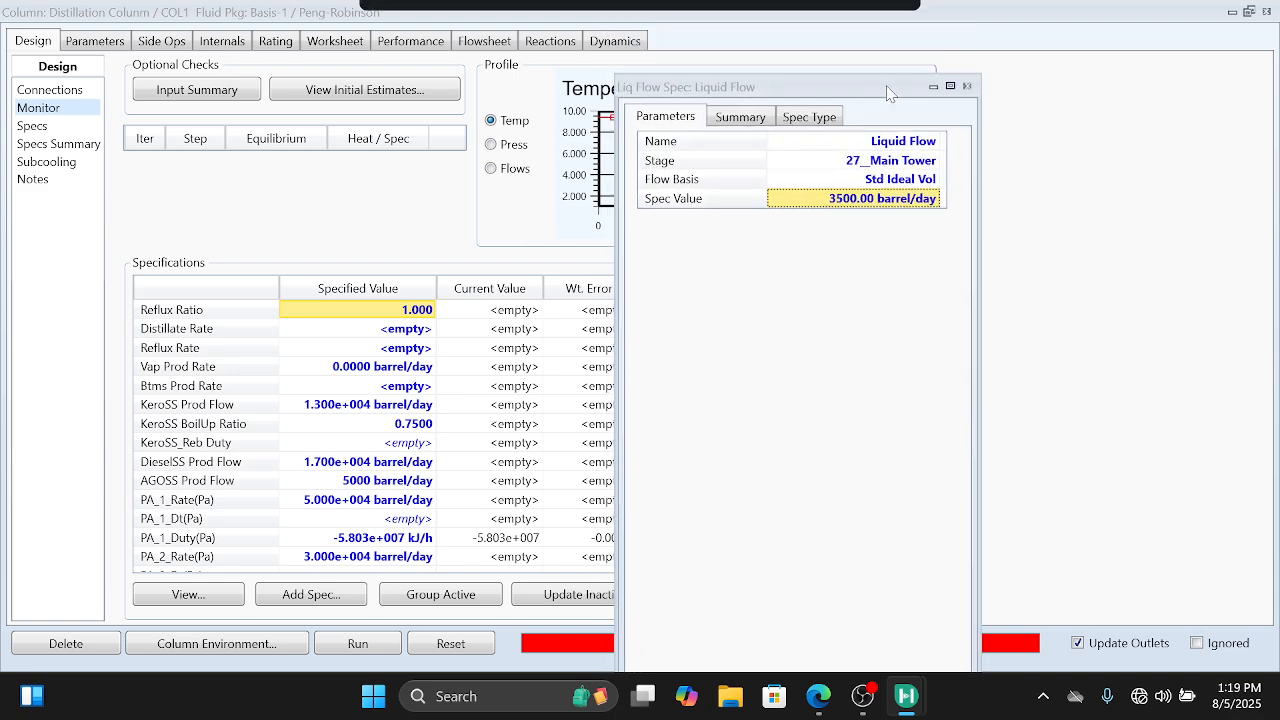
click(968, 87)
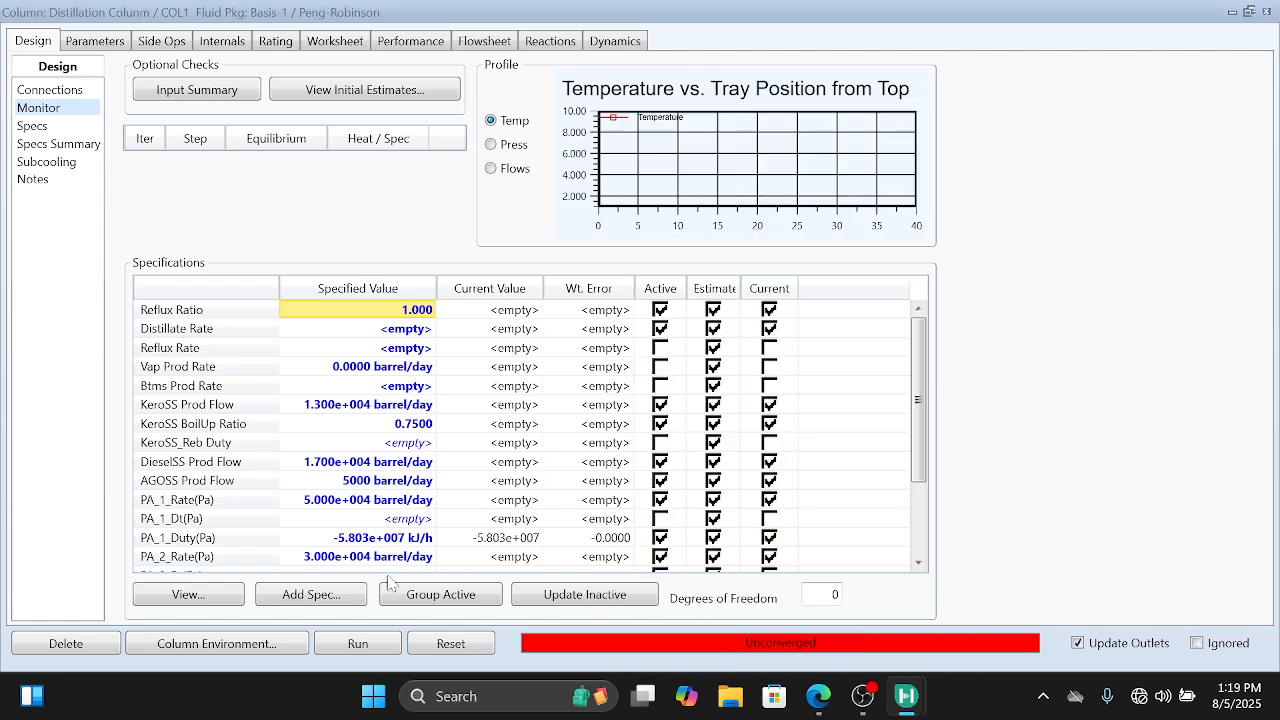
click(330, 596)
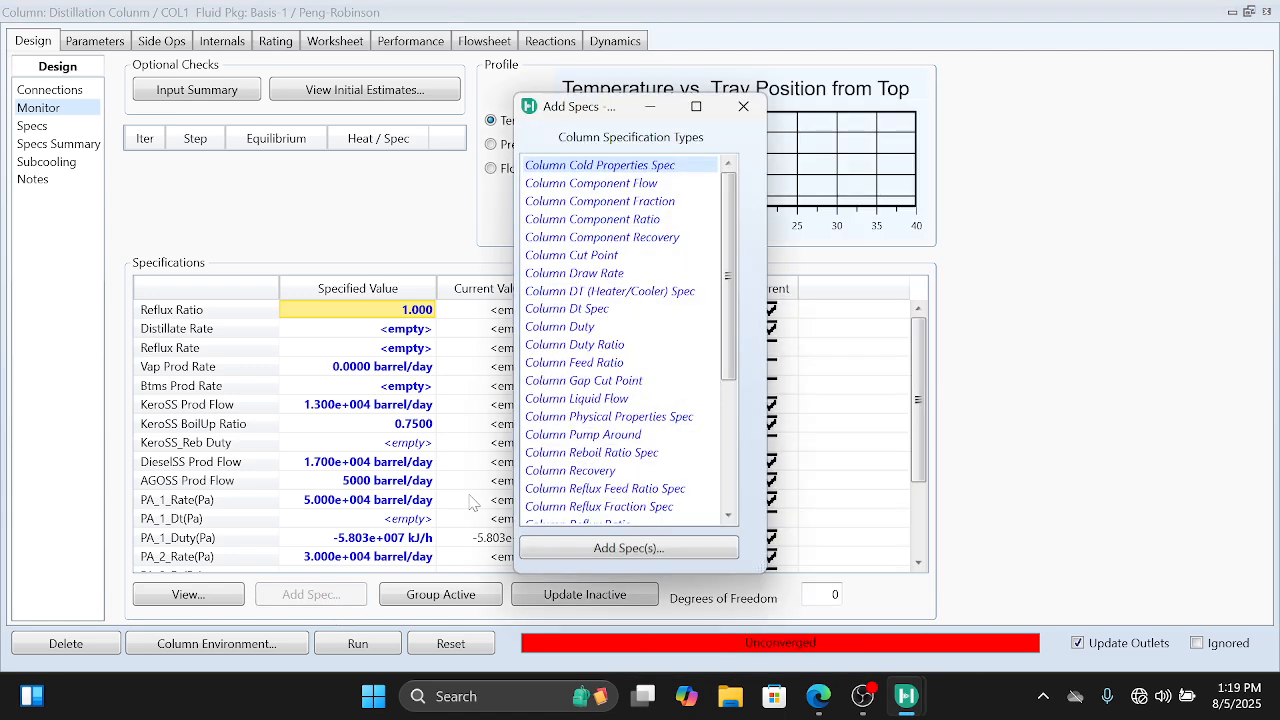
double_click(574, 328)
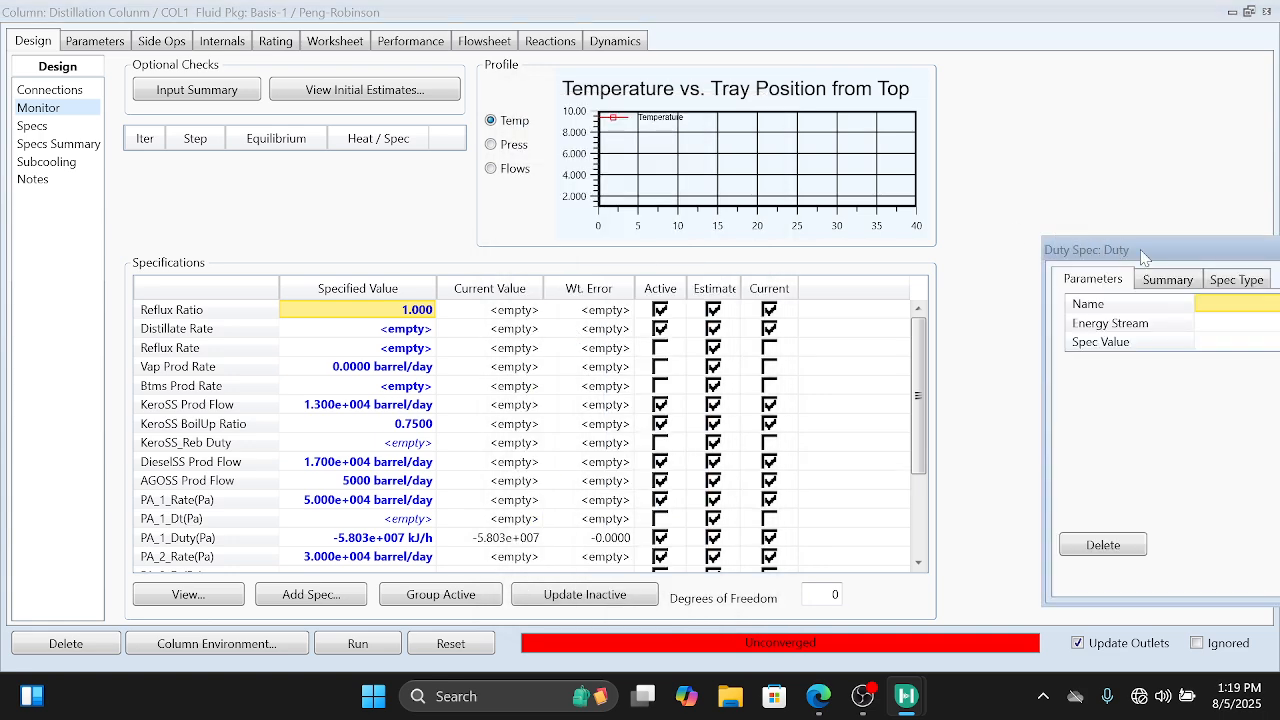
drag(1145, 255, 727, 112)
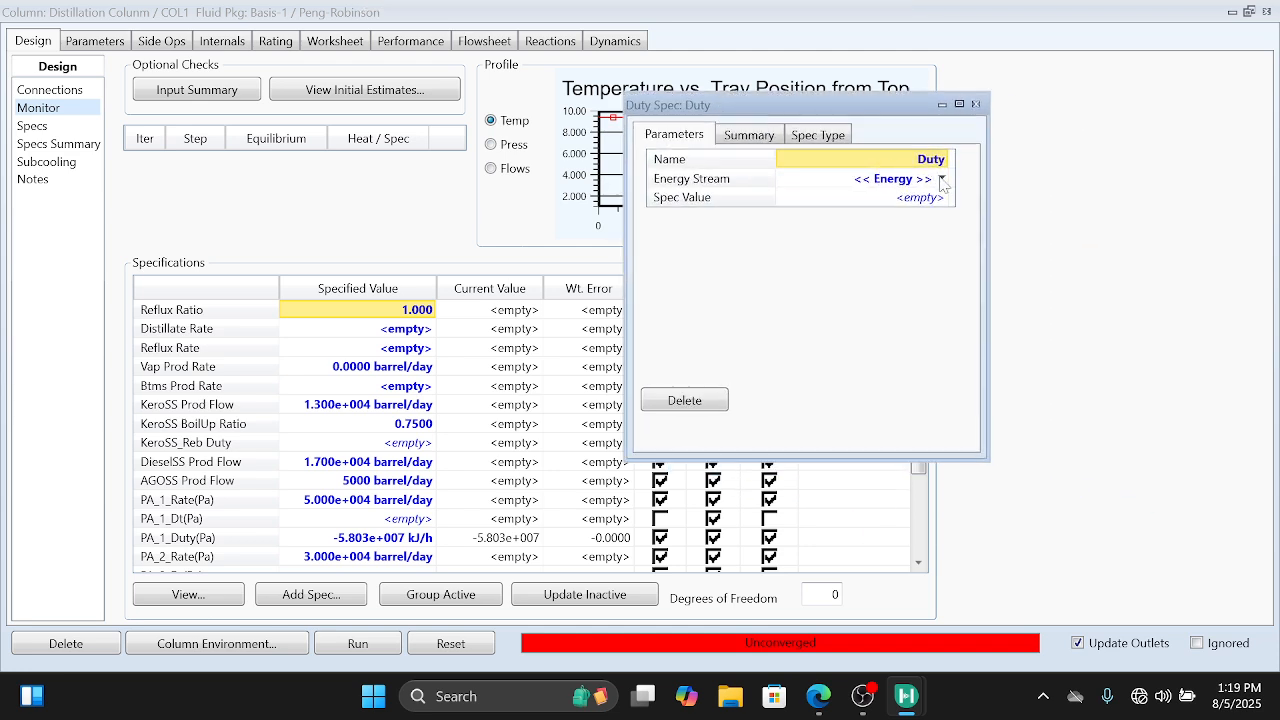
click(941, 180)
click(918, 226)
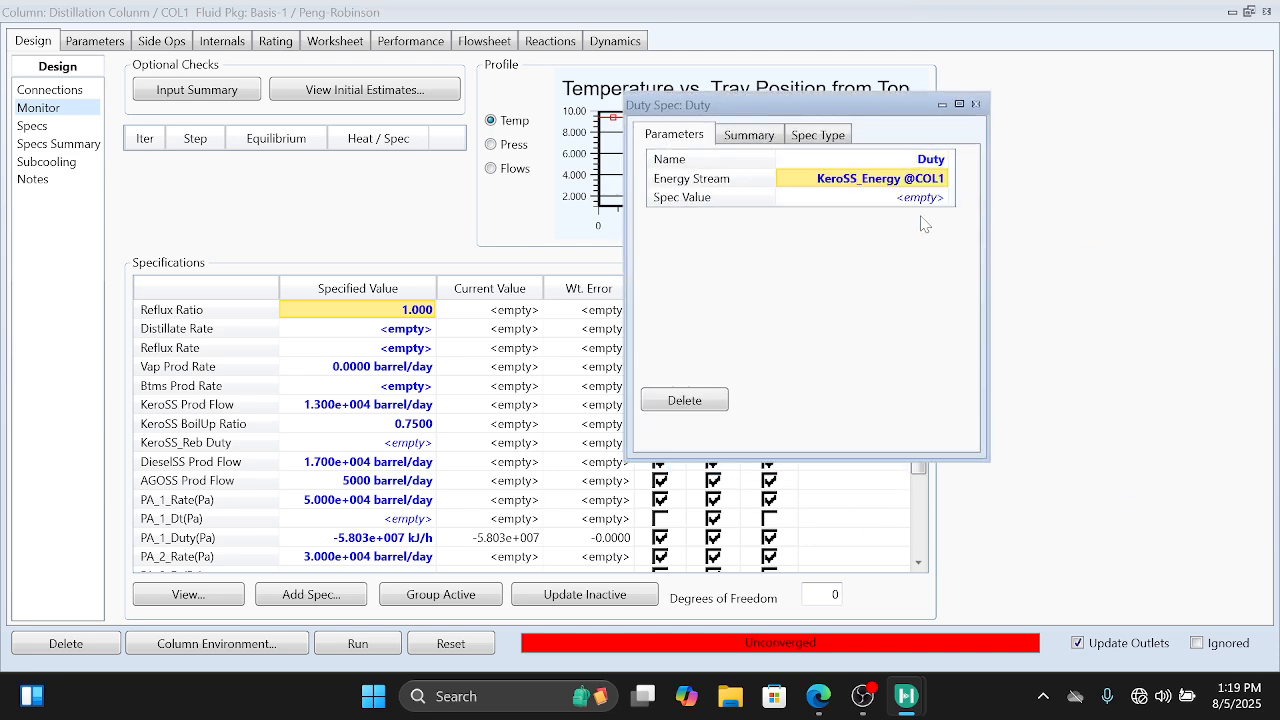
Step: Set the duty spec value to 7.5E6 Btu/h and close the specification window
click(930, 199)
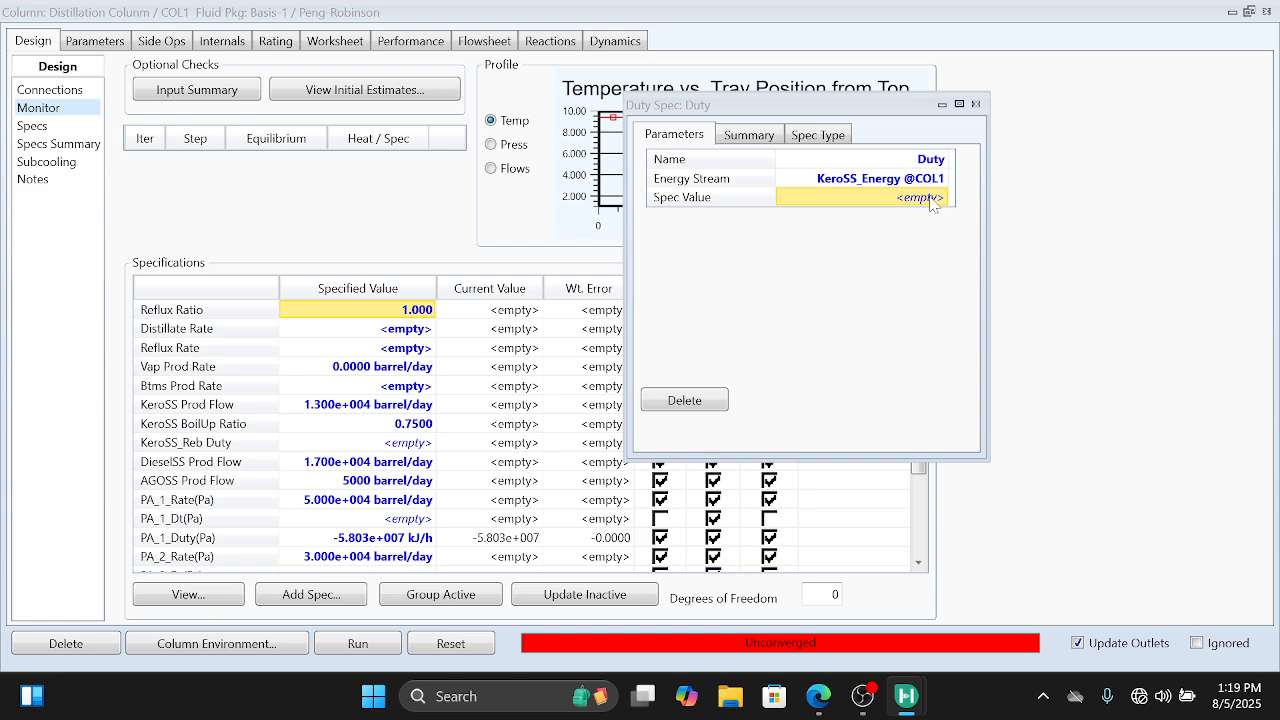
click(931, 199)
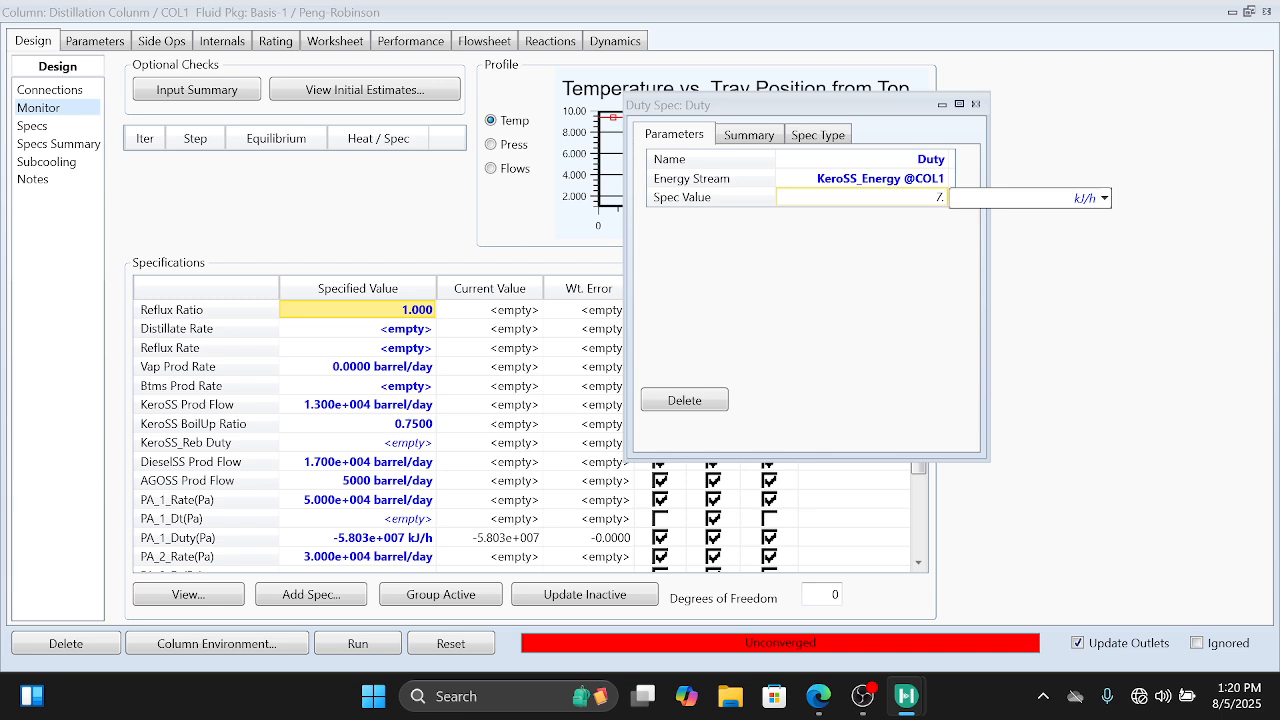
text(7.5E6)
click(1104, 198)
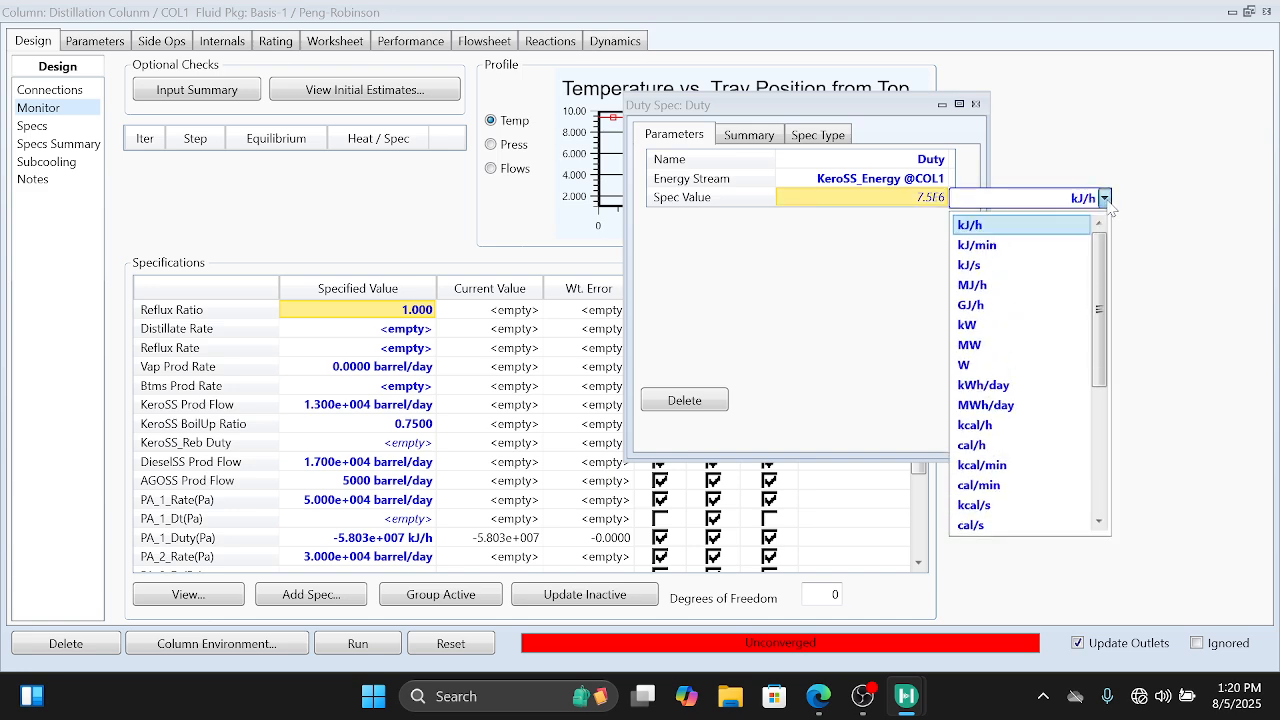
scroll(1051, 432, down, 4)
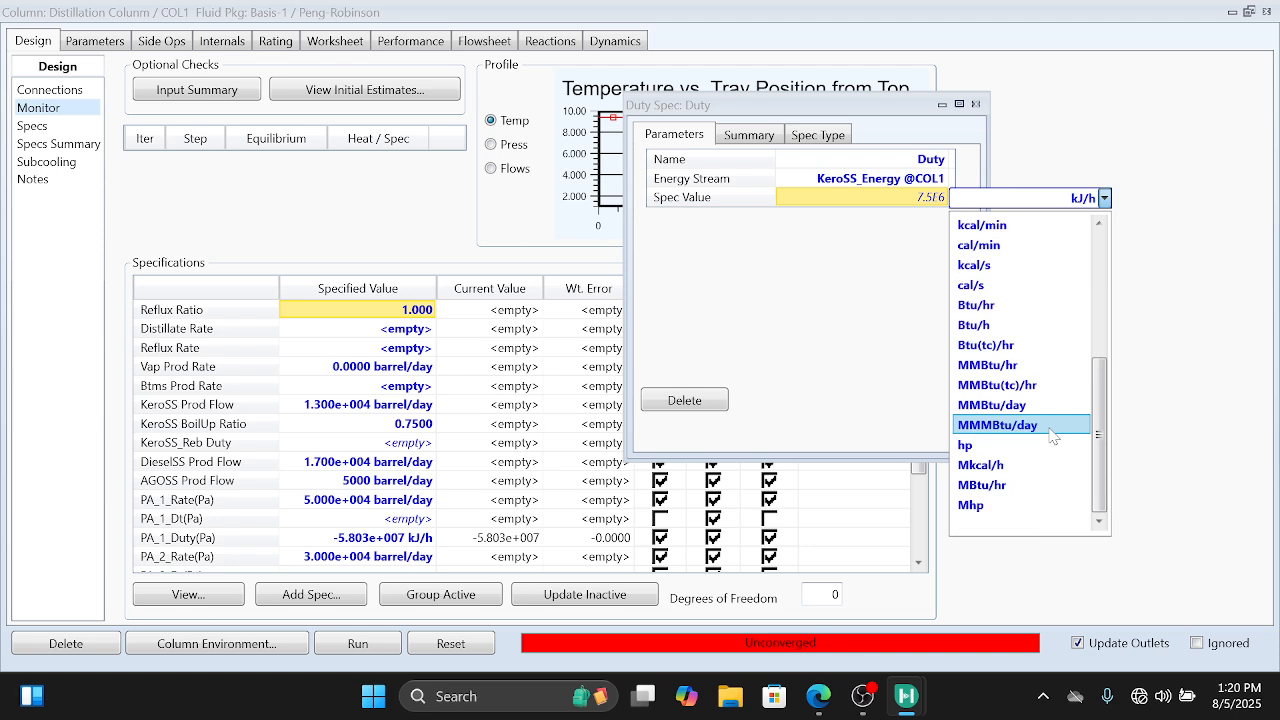
click(1022, 322)
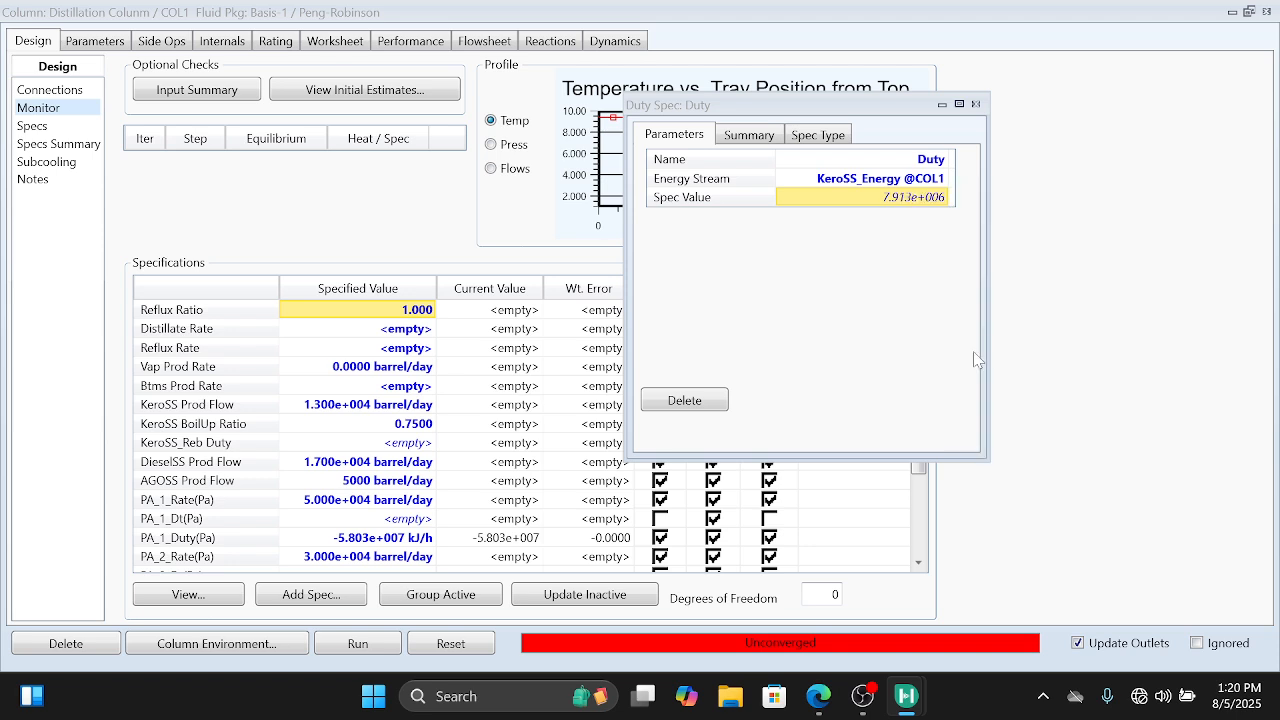
click(976, 104)
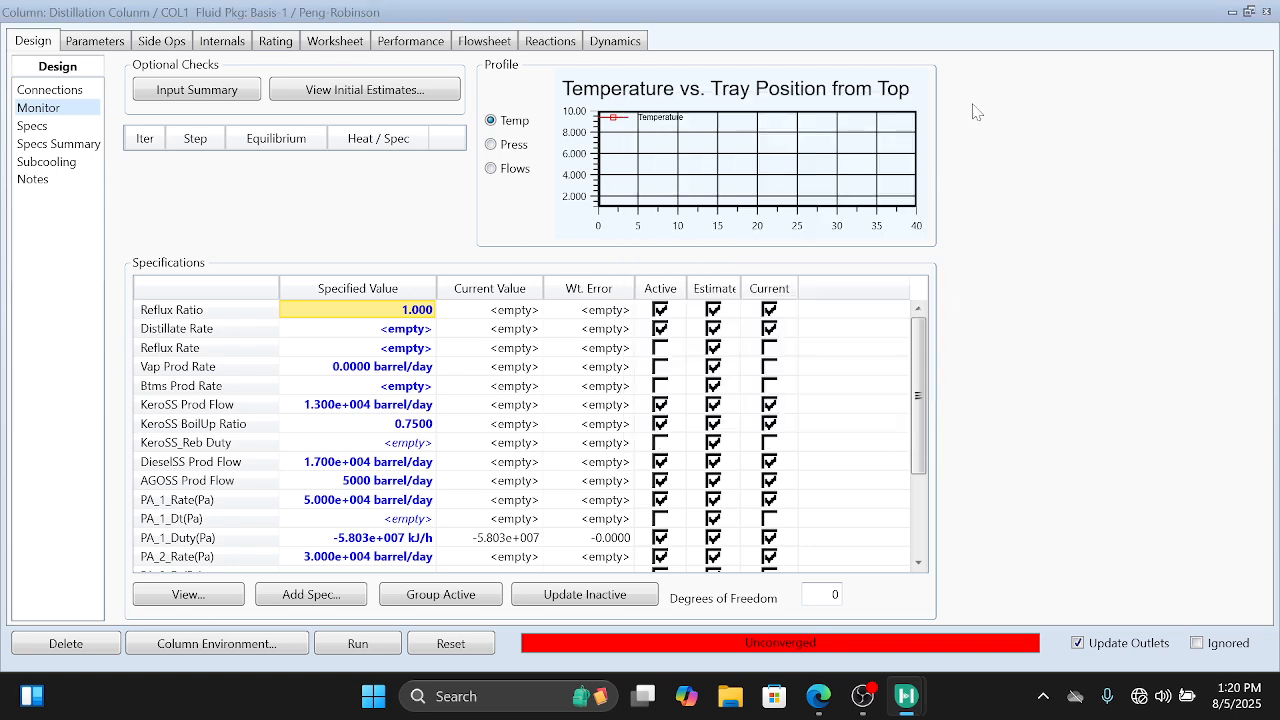
Step: Set the Distillate Rate specification to 2E4 barrel/day
click(414, 333)
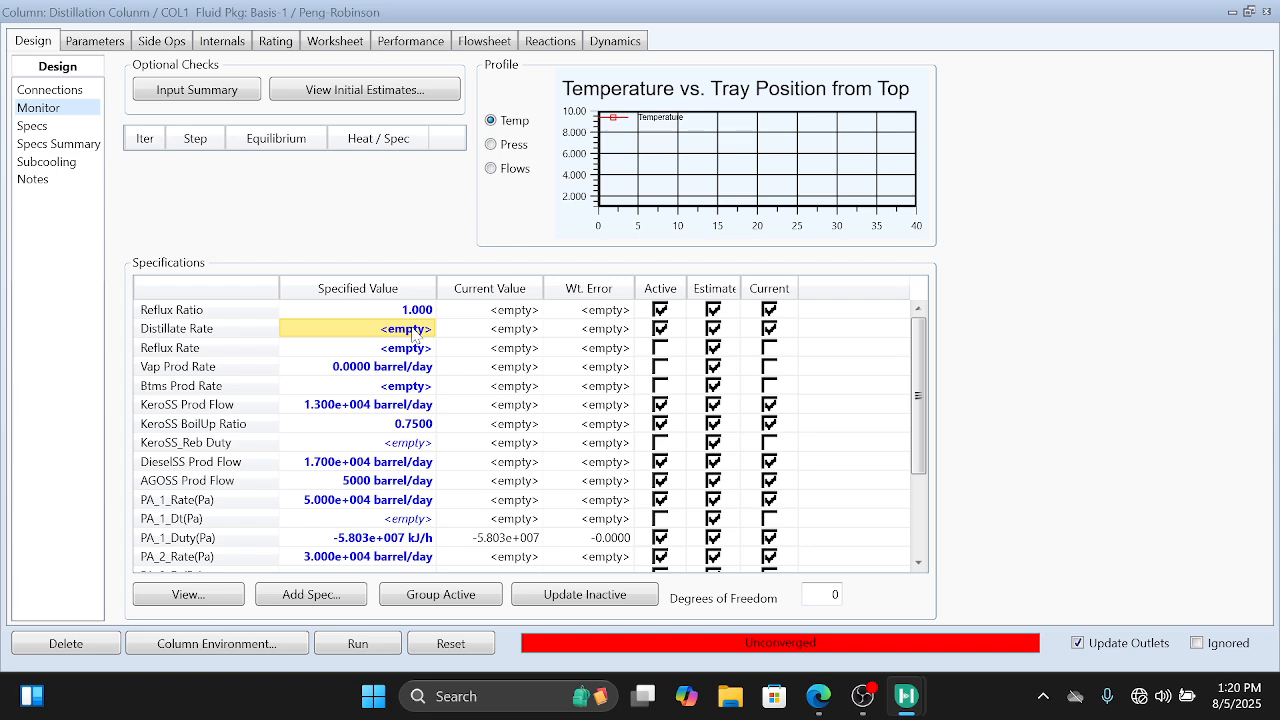
text(2E)
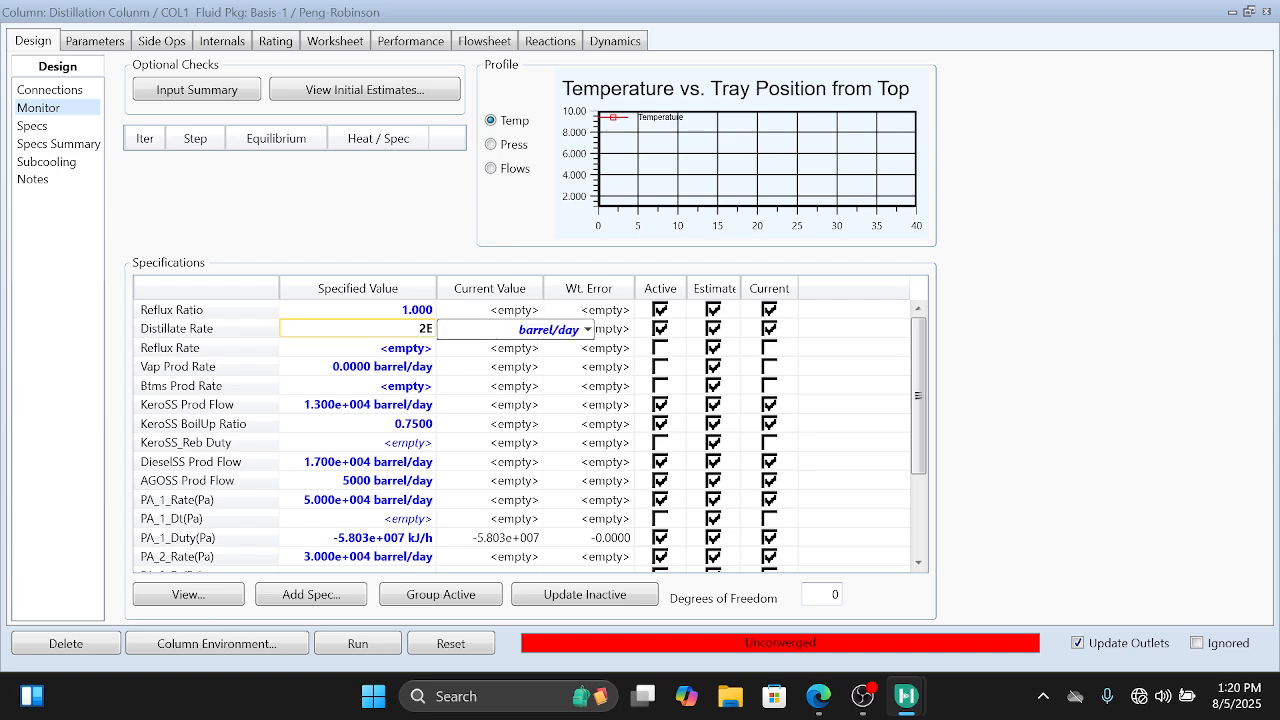
text(4)
key(Return)
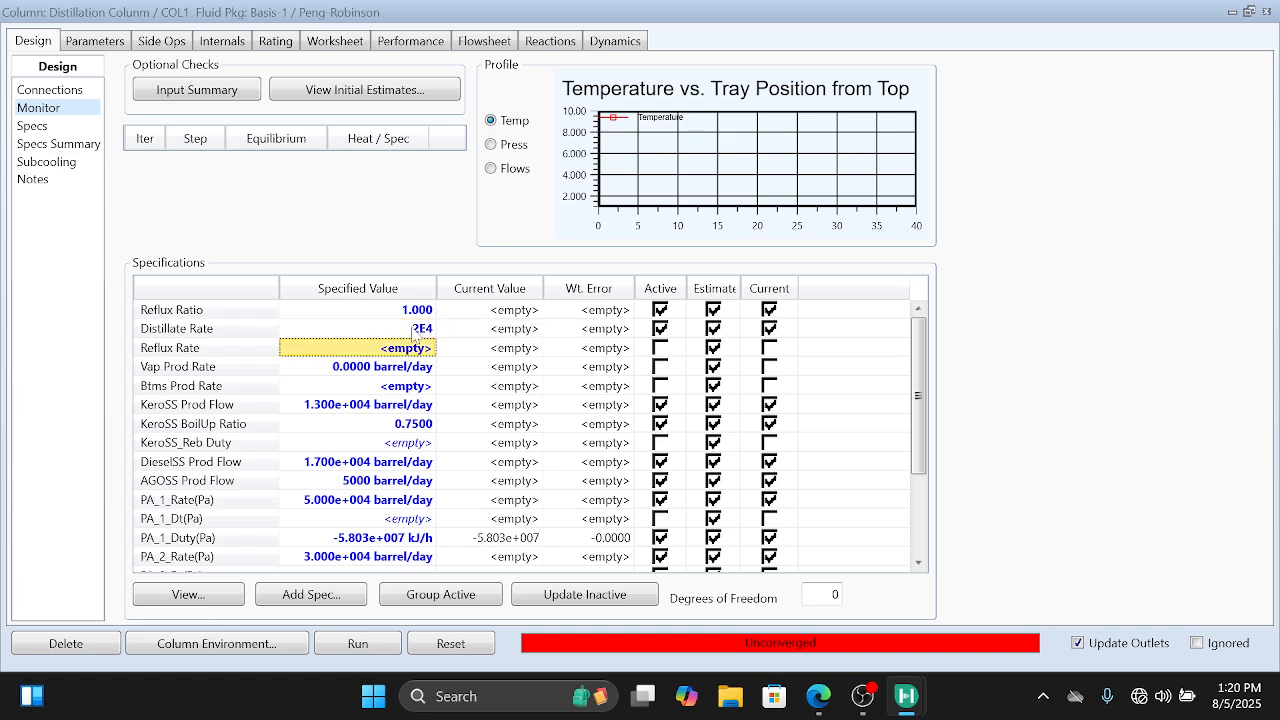
Step: Deactivate the Reflux Ratio and KeroSS BoilUp Ratio specifications and activate Vap Prod Rate
click(660, 310)
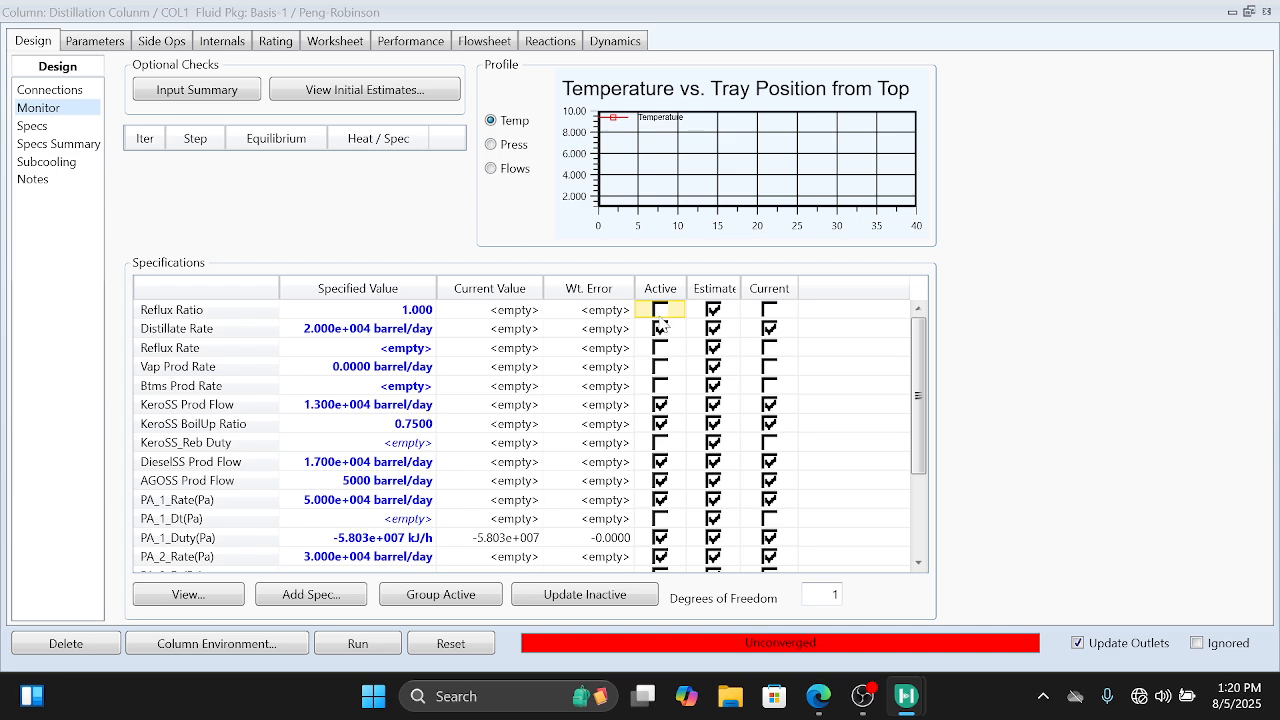
click(661, 426)
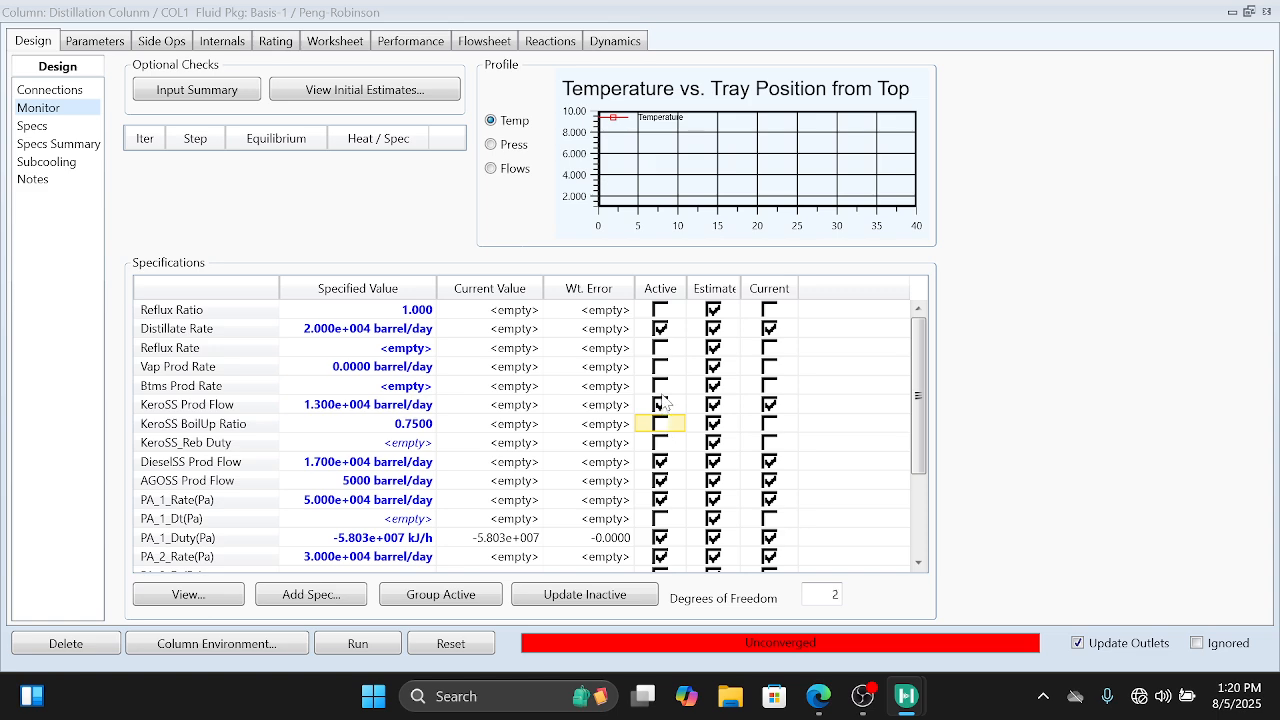
click(661, 367)
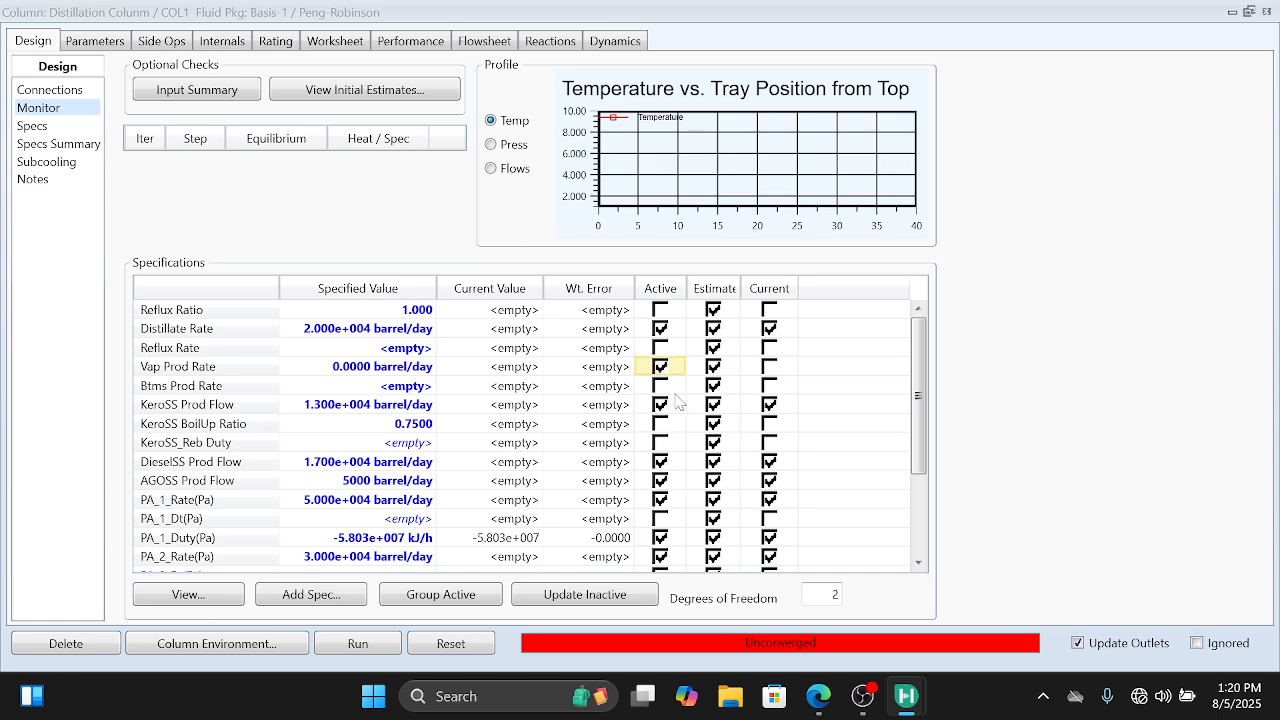
Step: Try to activate the new Duty specification and dismiss the feed stream warning
scroll(684, 444, down, 3)
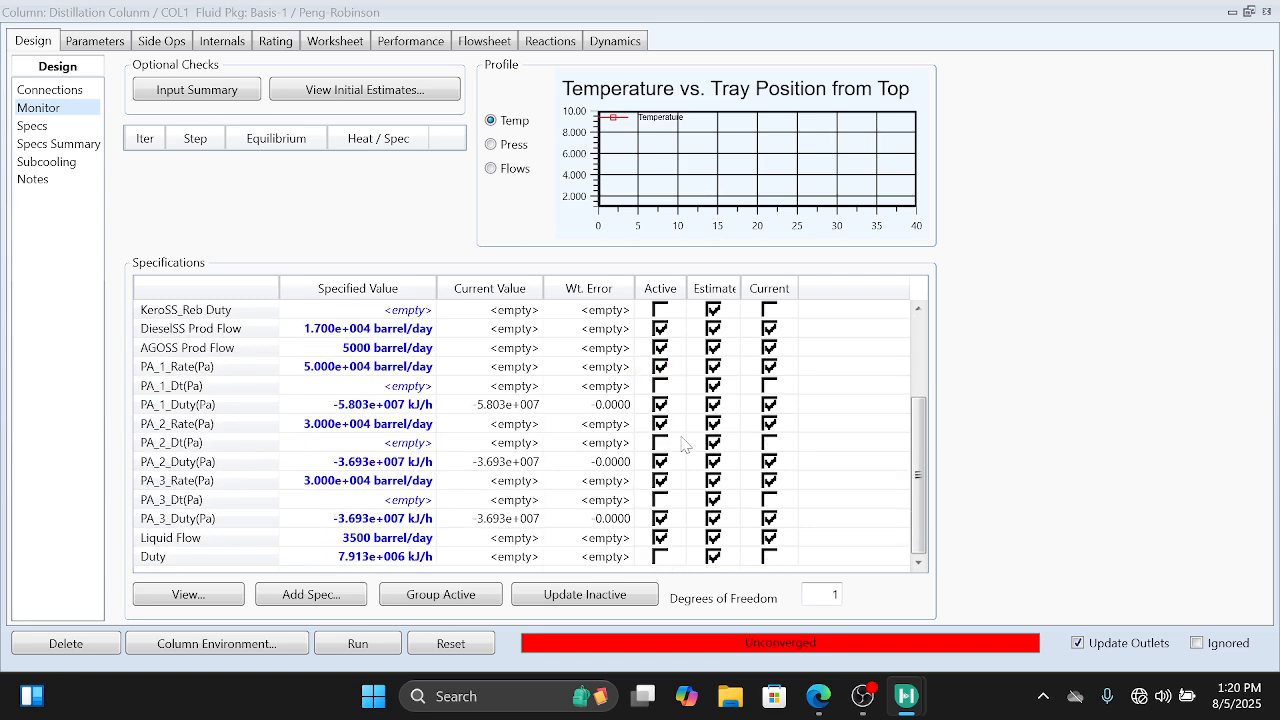
click(664, 560)
click(663, 560)
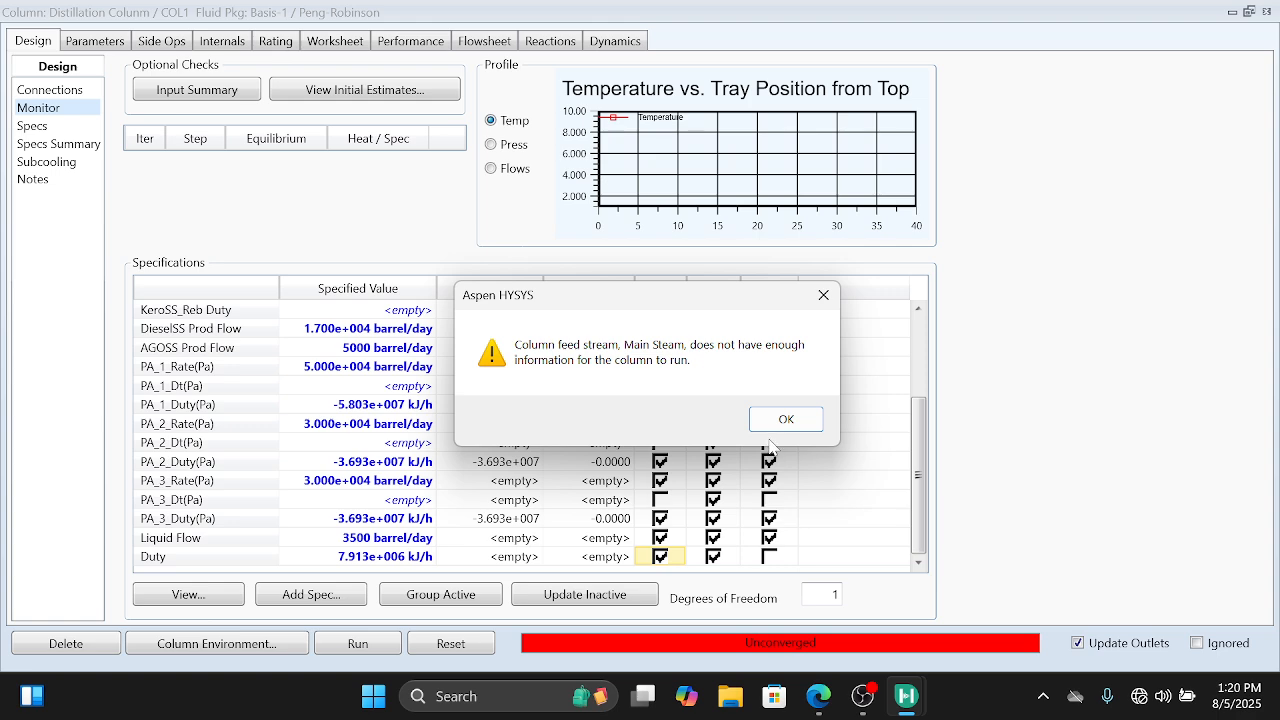
click(823, 295)
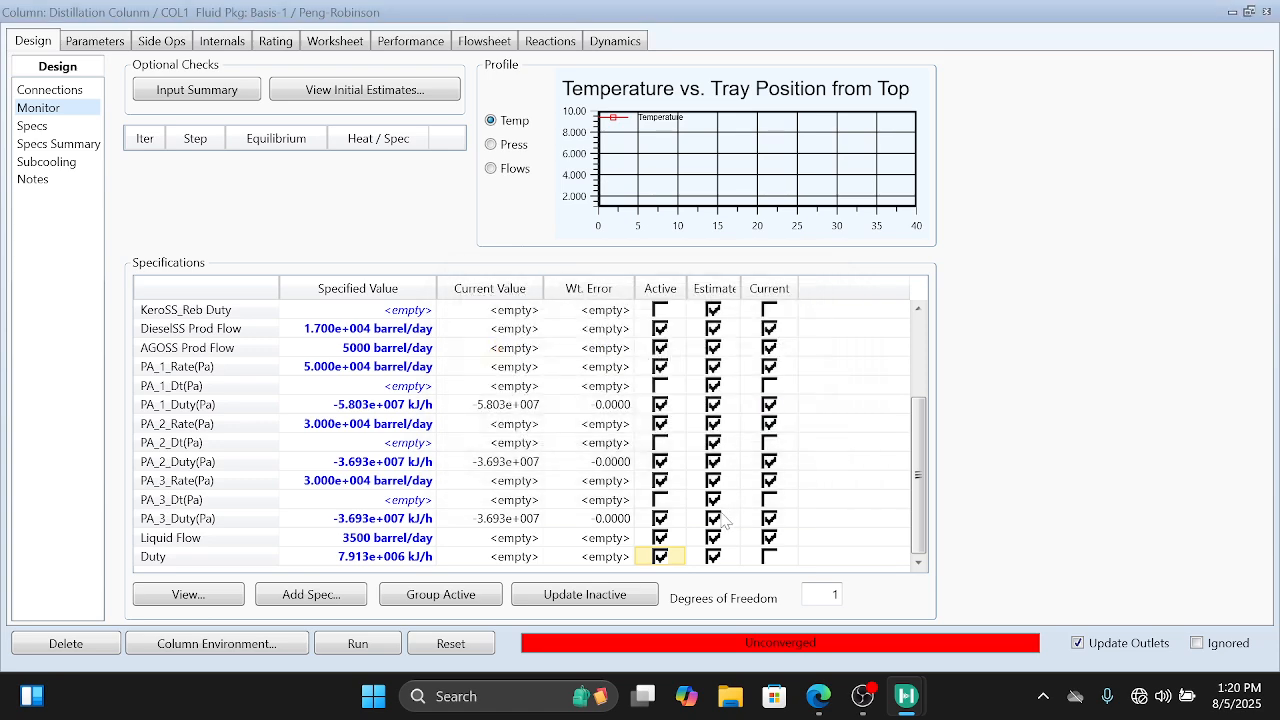
Step: Deactivate the Duty, Distillate Rate and Vap Prod Rate specifications
click(660, 558)
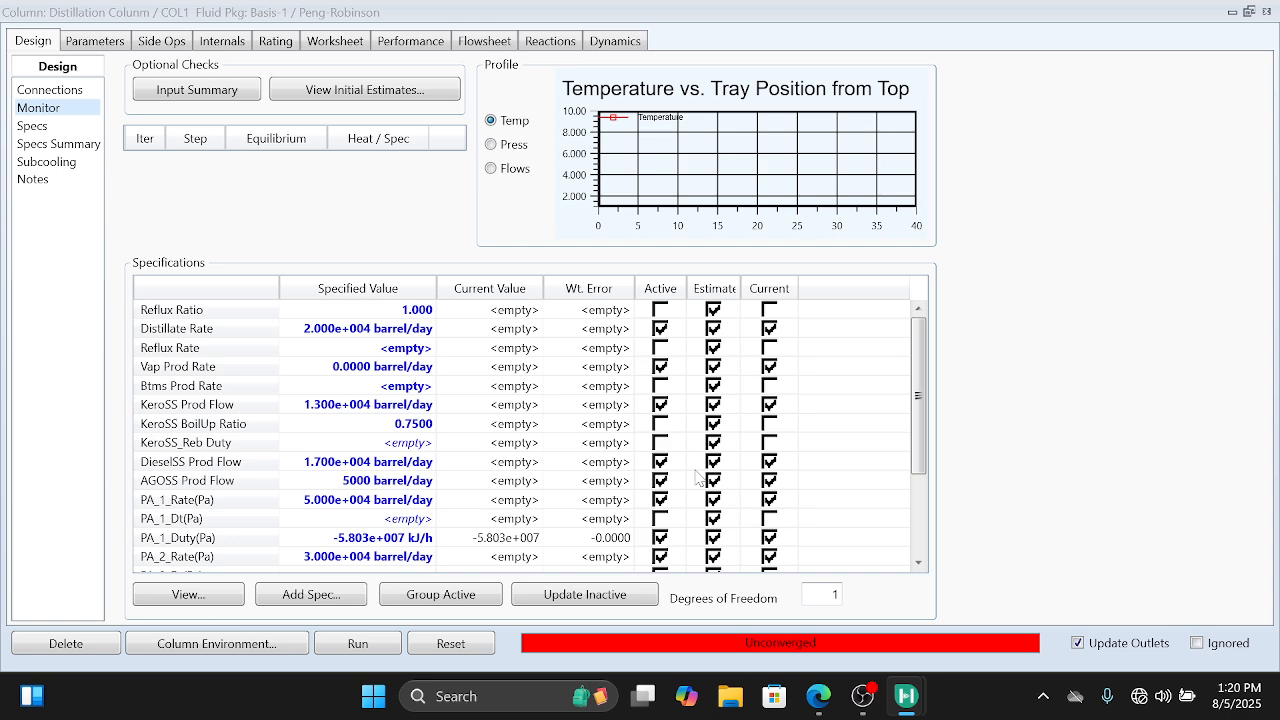
click(660, 329)
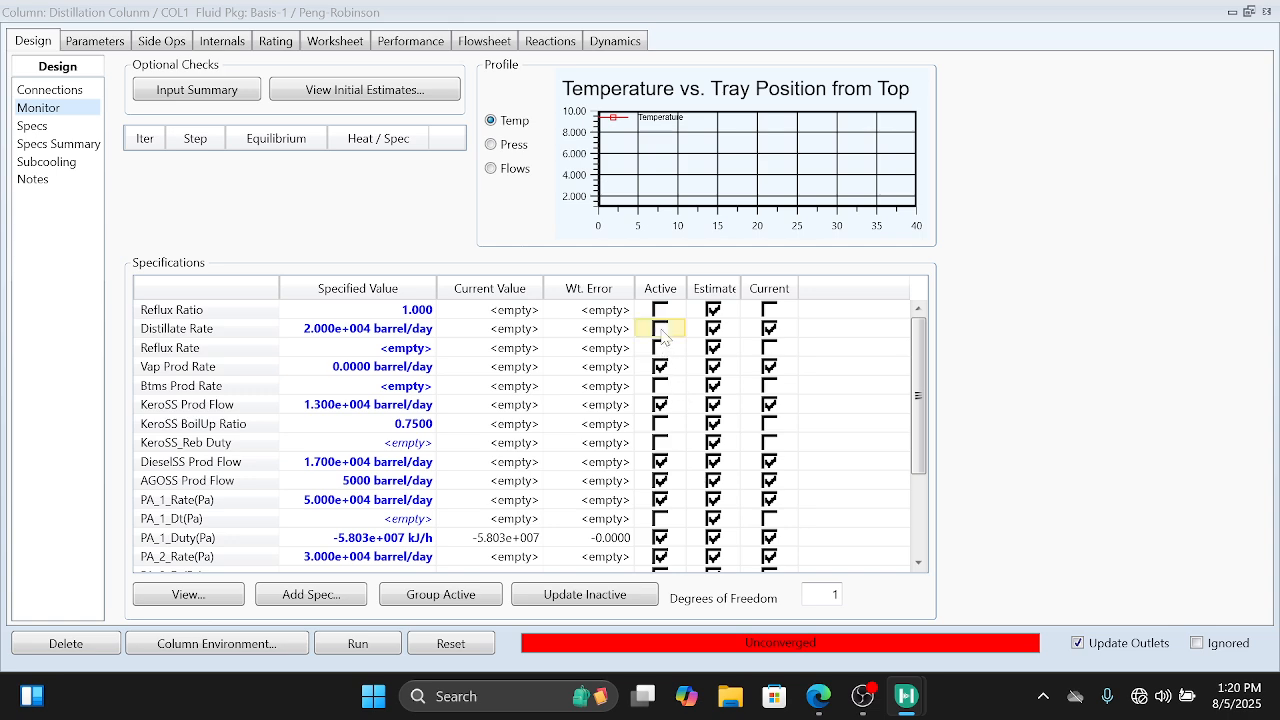
click(660, 367)
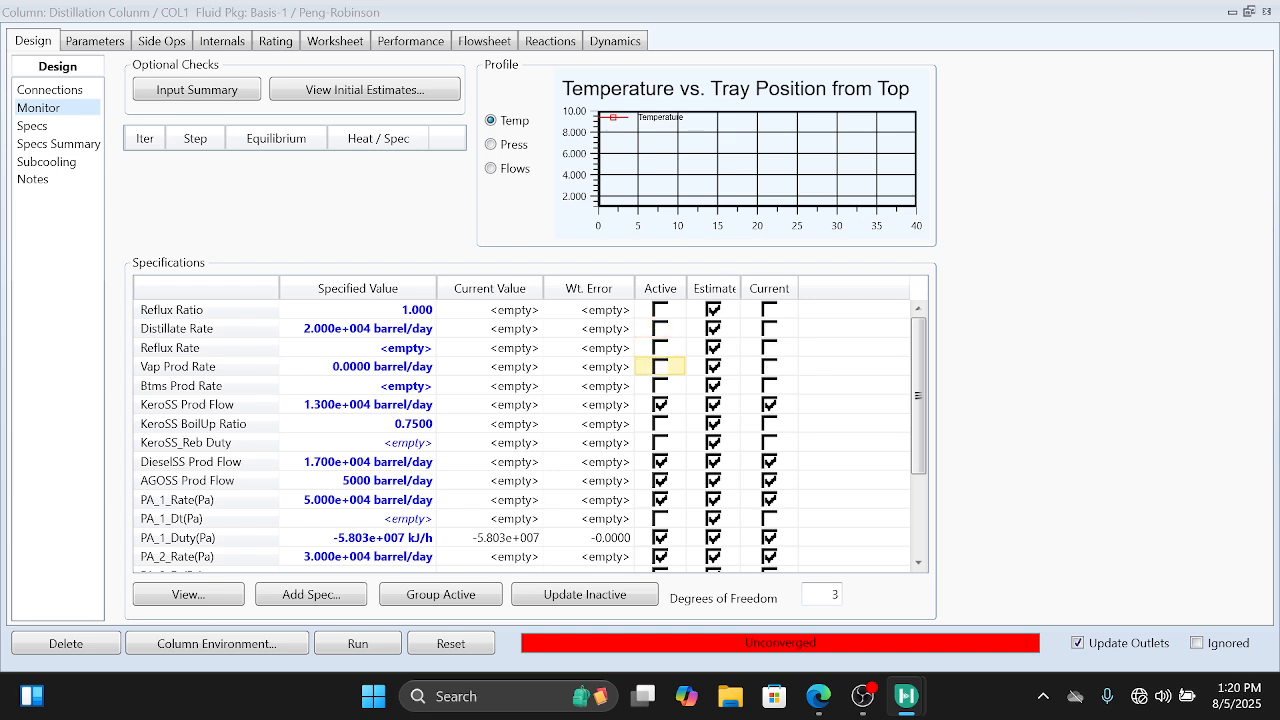
Step: Return to the main flowsheet and spread the Main Steam, Diesel Steam, AGO Steam and To Atm Tower streams apart near the column
click(1246, 10)
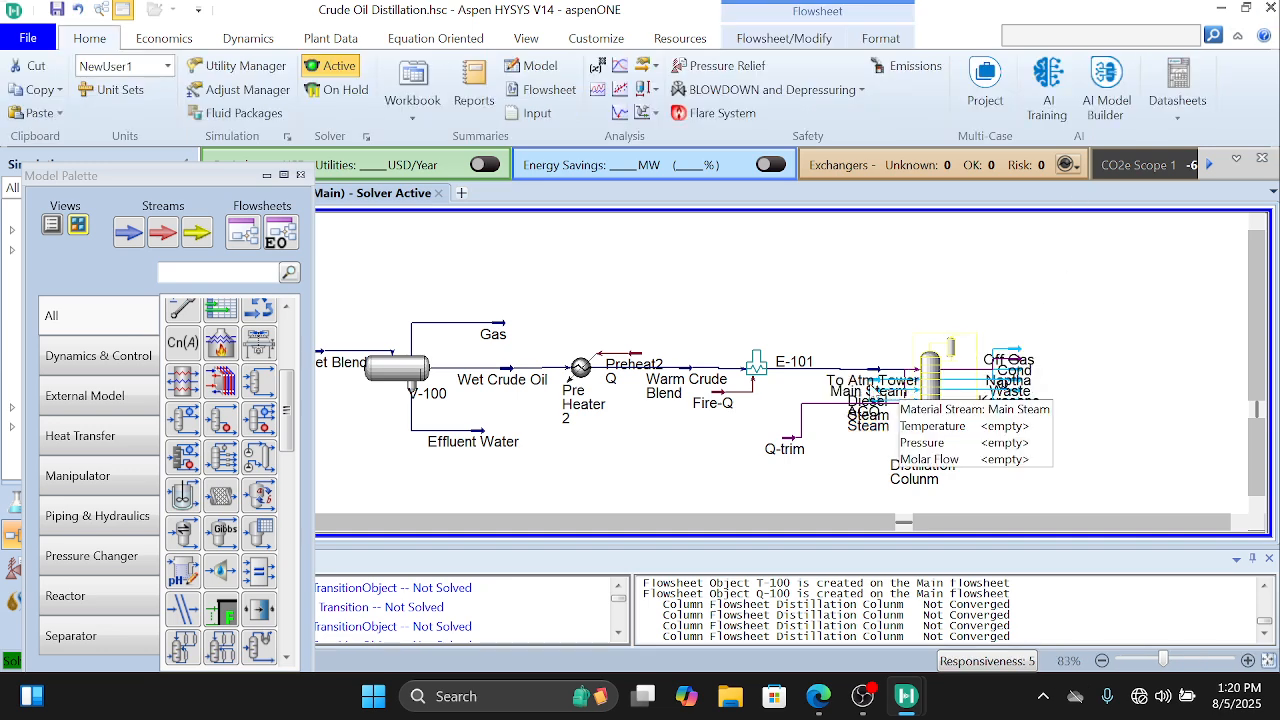
click(876, 390)
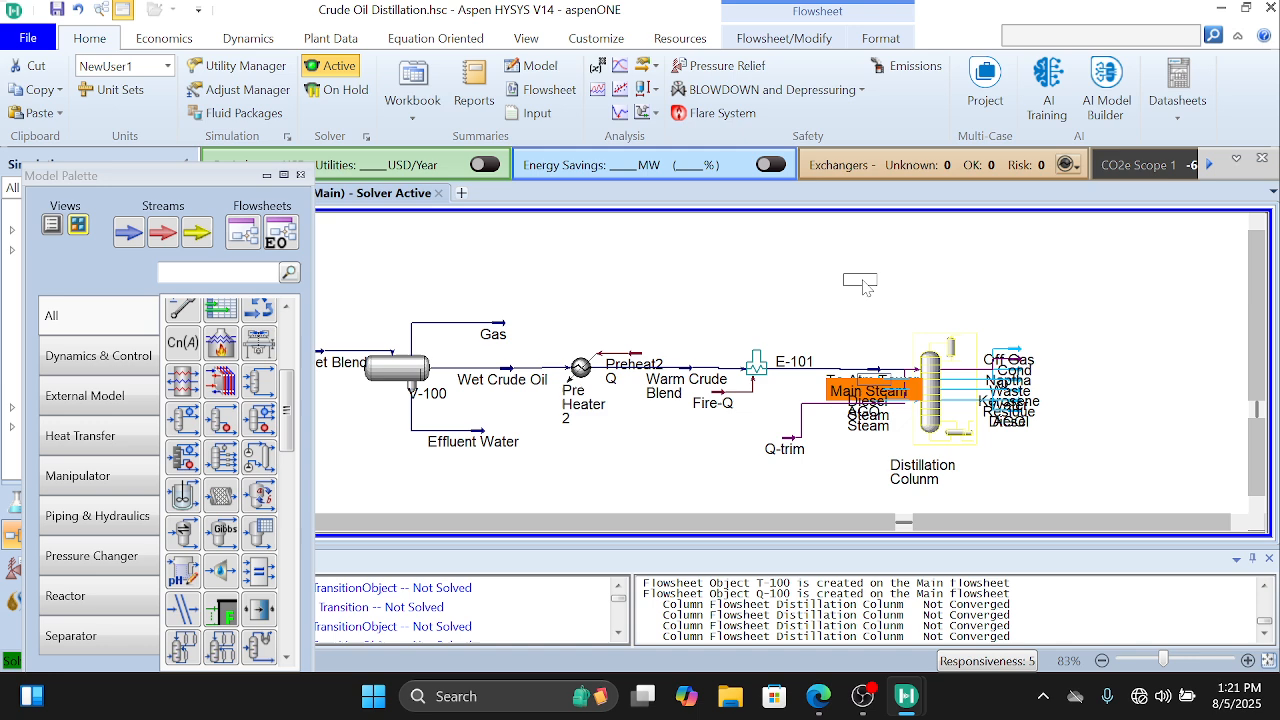
drag(865, 287, 866, 289)
click(875, 388)
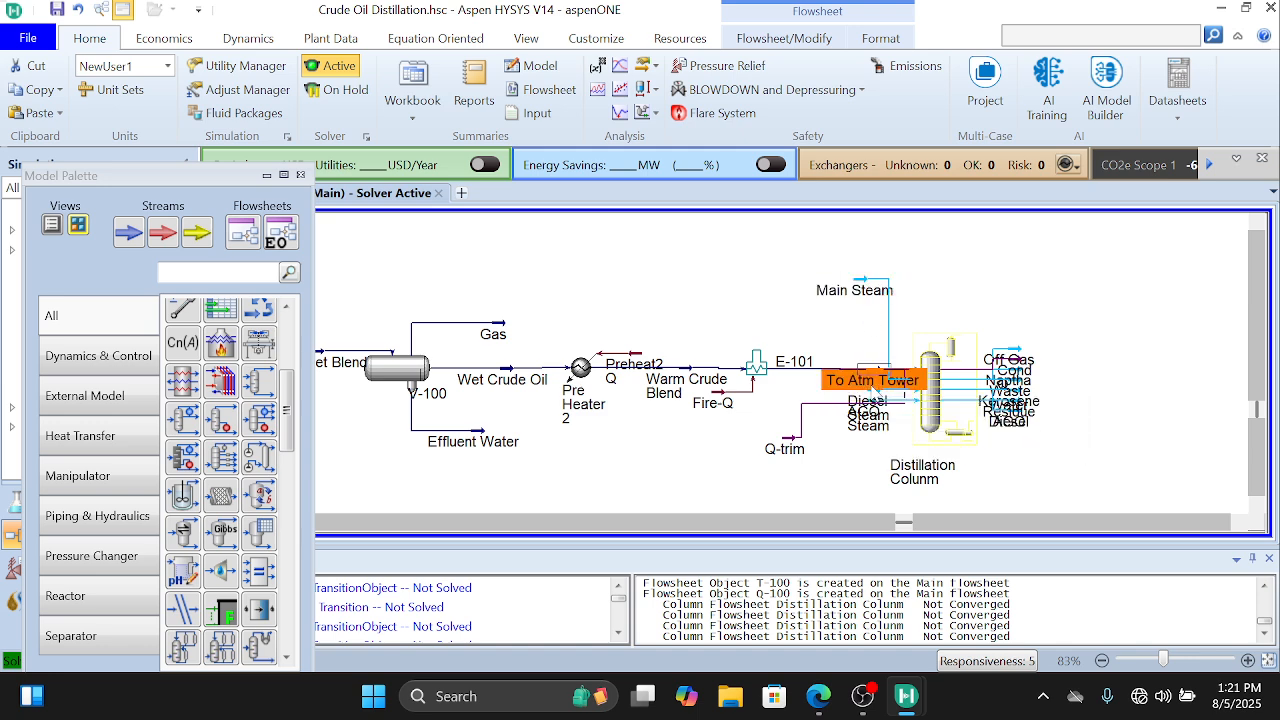
drag(876, 390, 850, 342)
drag(875, 408, 864, 452)
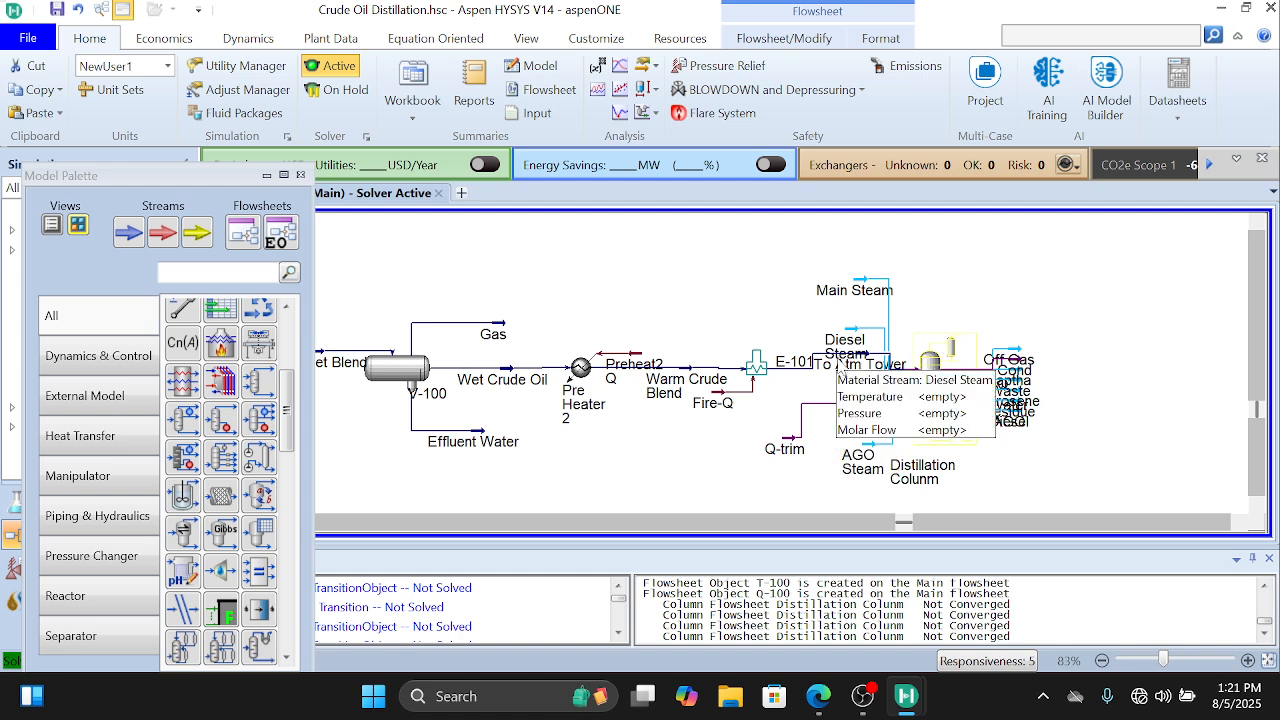
click(819, 366)
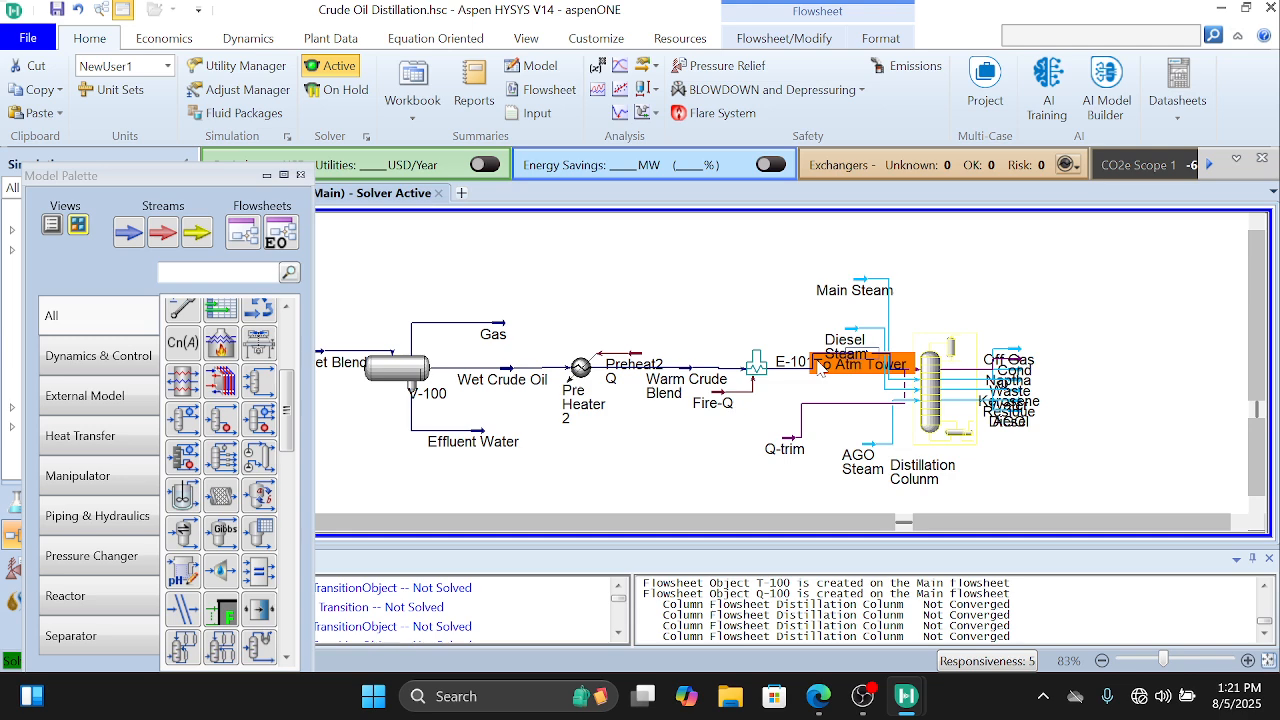
drag(819, 366, 819, 382)
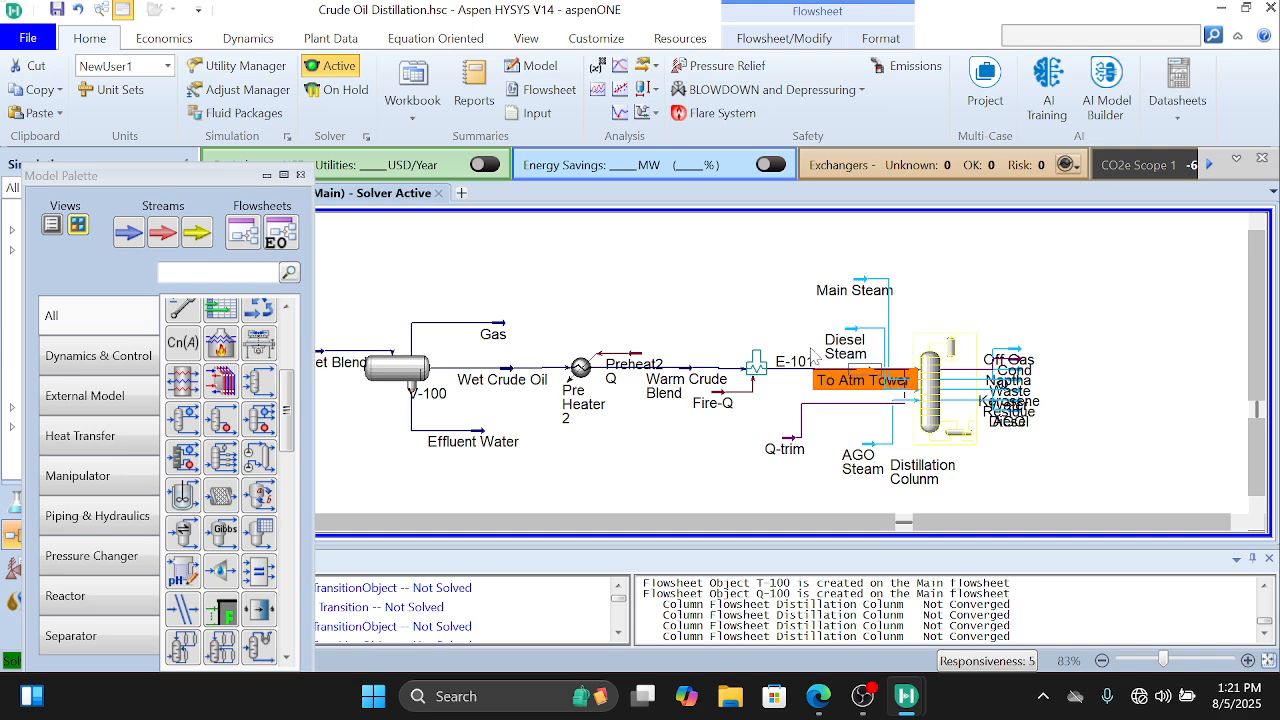
Step: Open the Main Steam stream's worksheet conditions and move its window clear of the flowsheet's lower edge
click(870, 290)
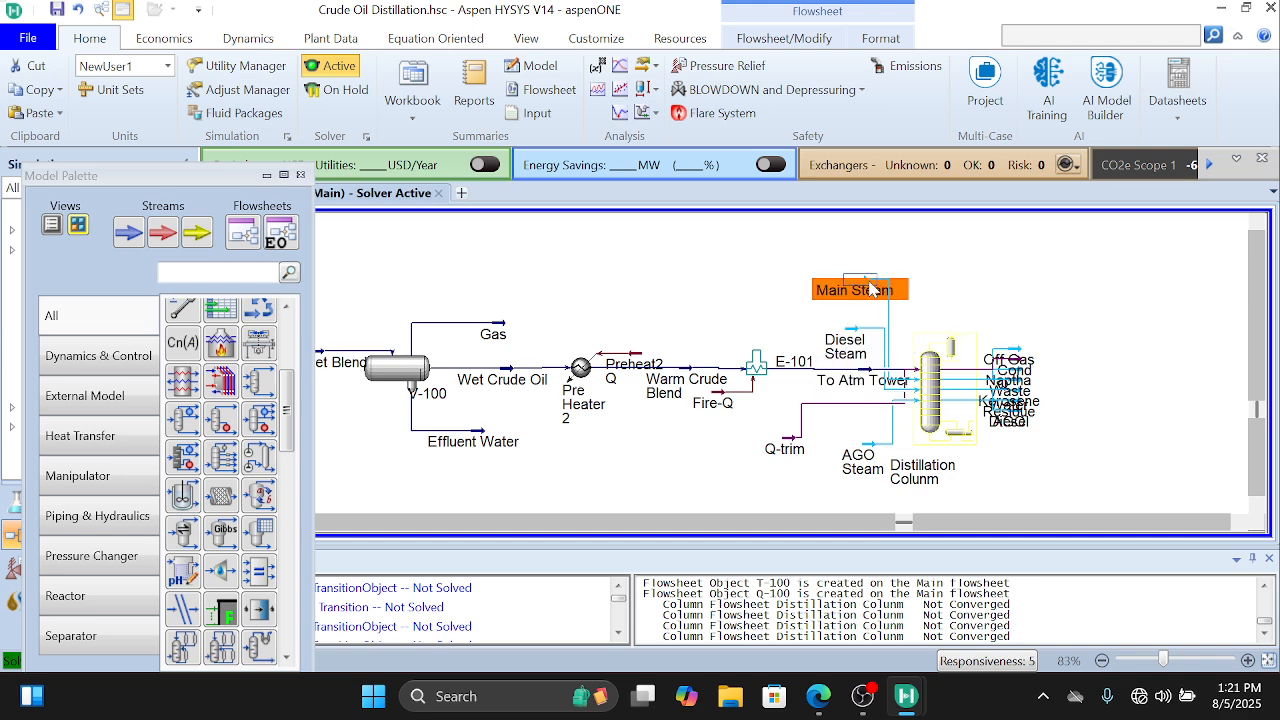
double_click(870, 290)
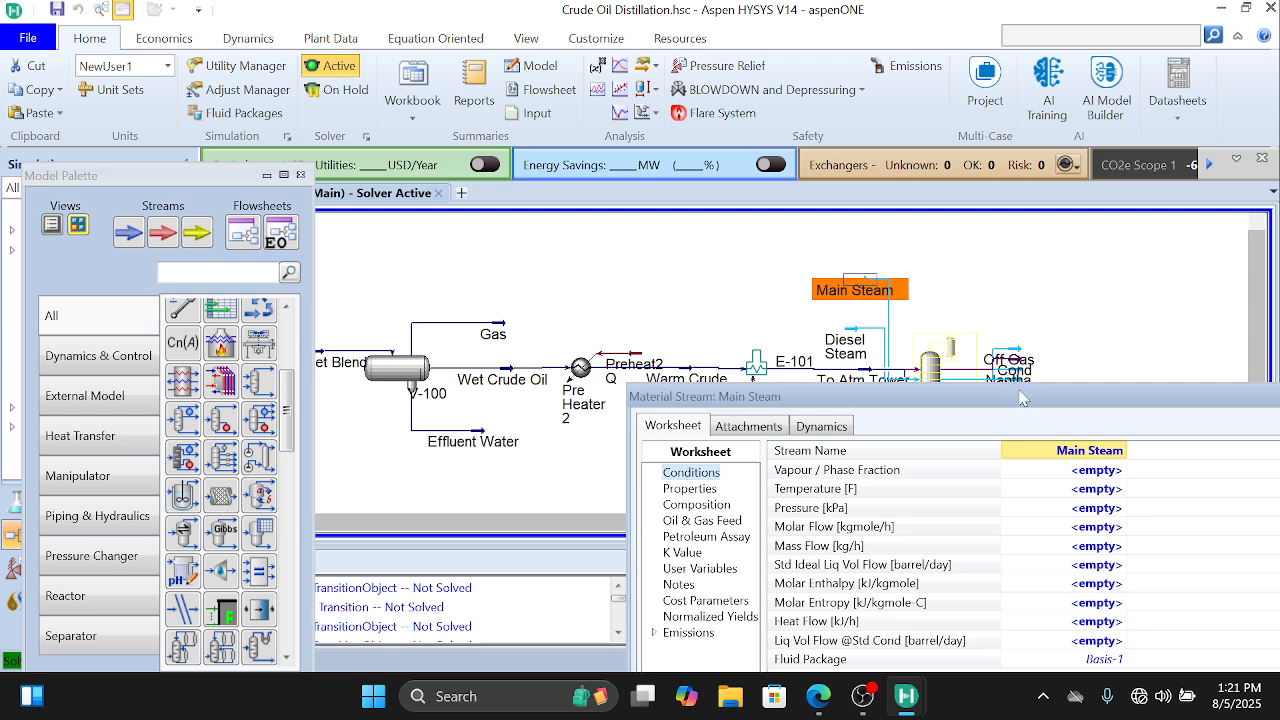
drag(1022, 400, 718, 90)
Step: Switch to CrudeOilDistillation.pdf in Edge and look up the steam stream specifications in Table 3(c)
click(818, 696)
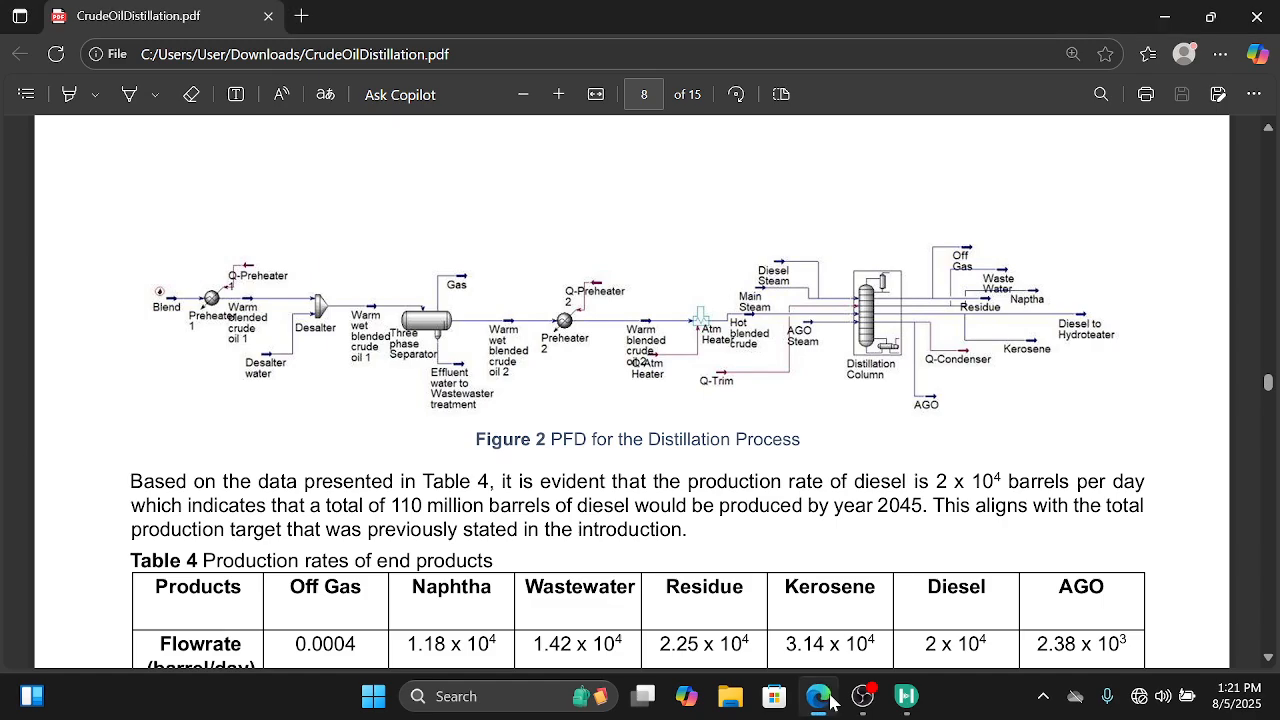
scroll(817, 546, down, 1)
scroll(817, 546, up, 15)
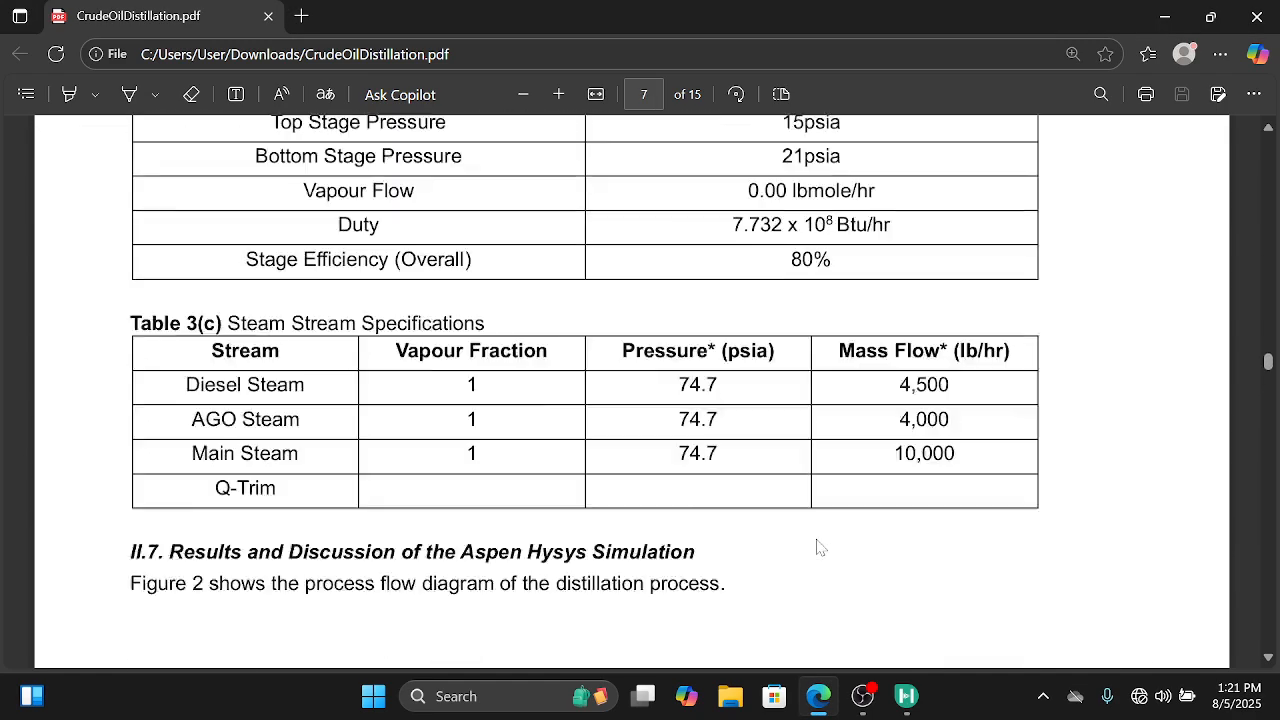
scroll(817, 546, down, 3)
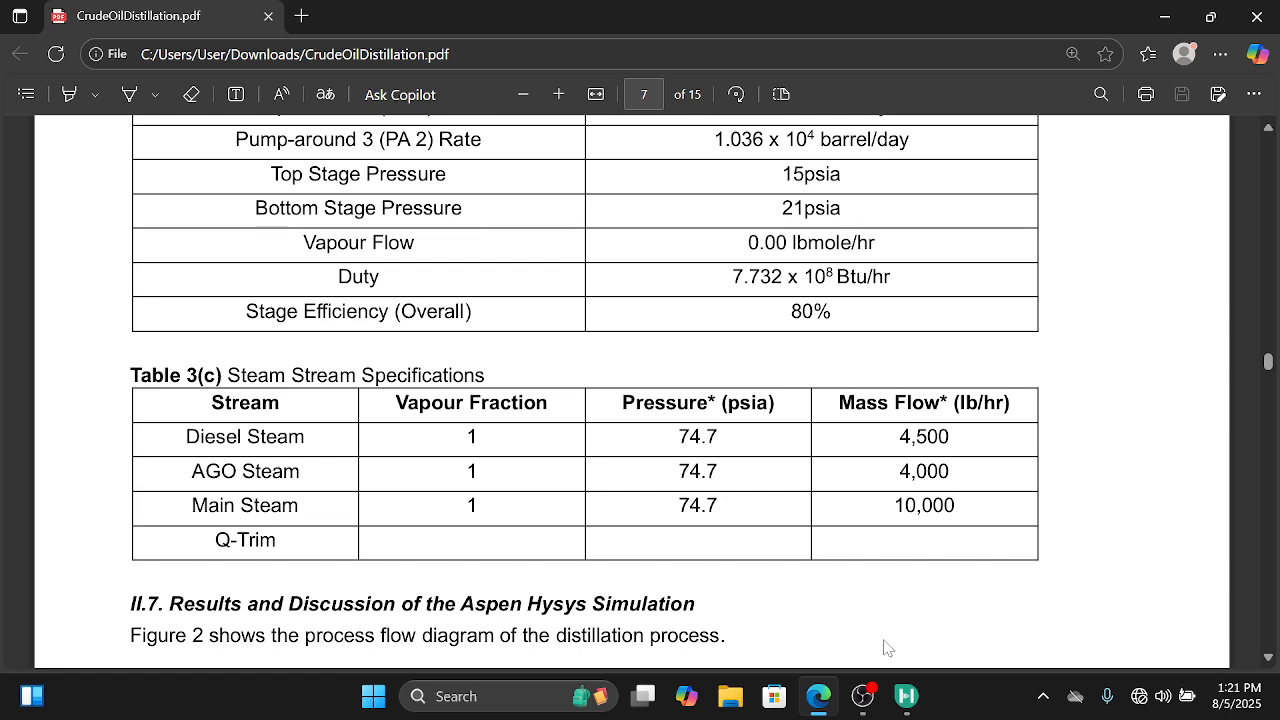
Step: Switch back to Aspen HYSYS and set the Main Steam stream's vapour fraction to 1
mouse_move(822, 710)
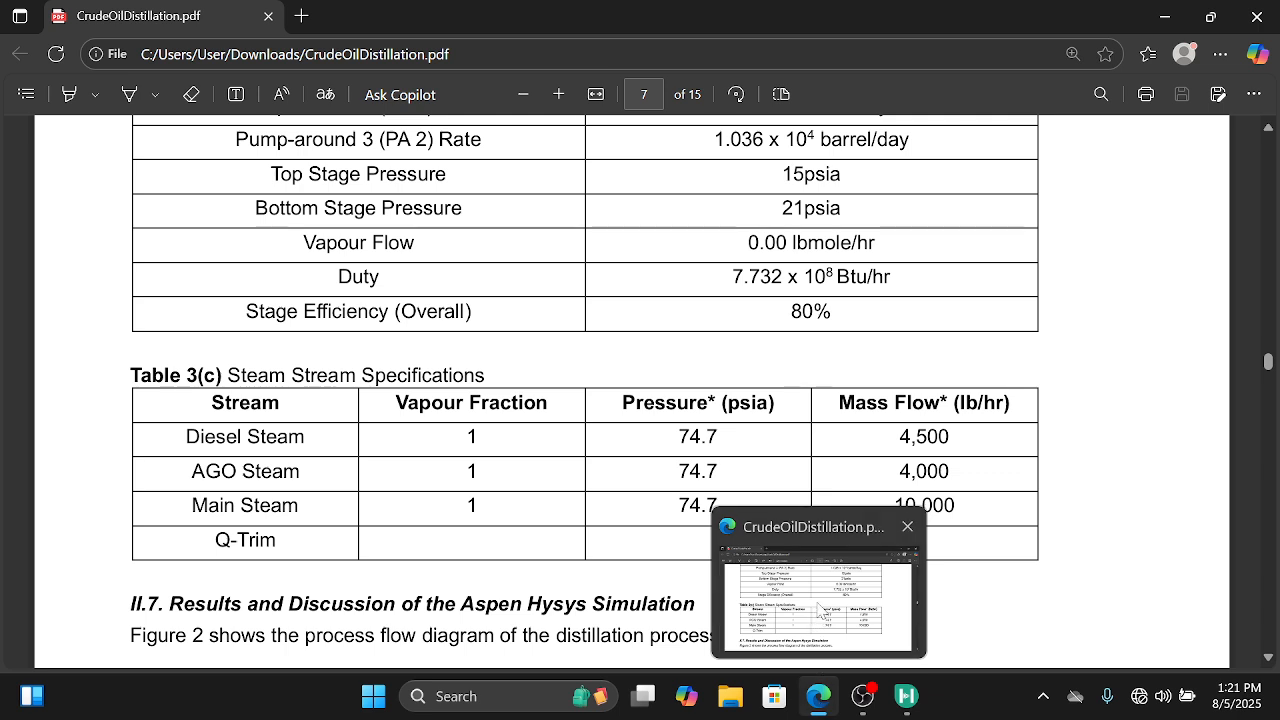
click(821, 611)
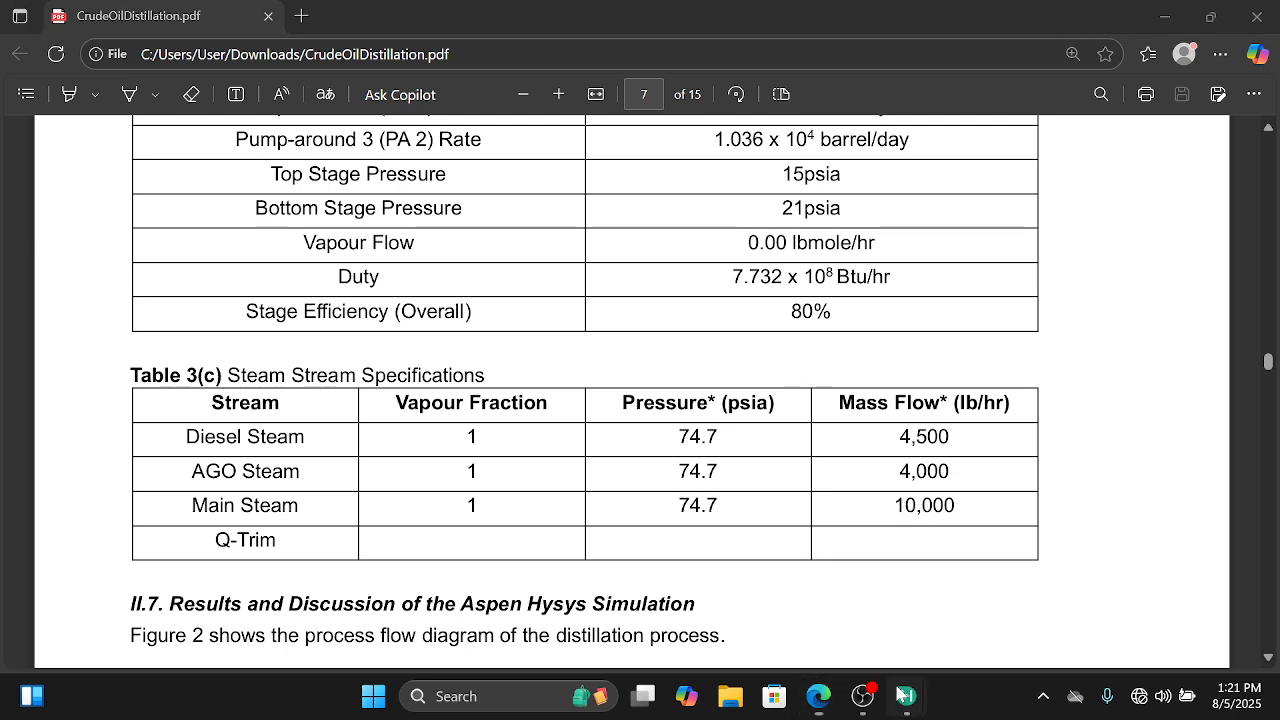
mouse_move(906, 696)
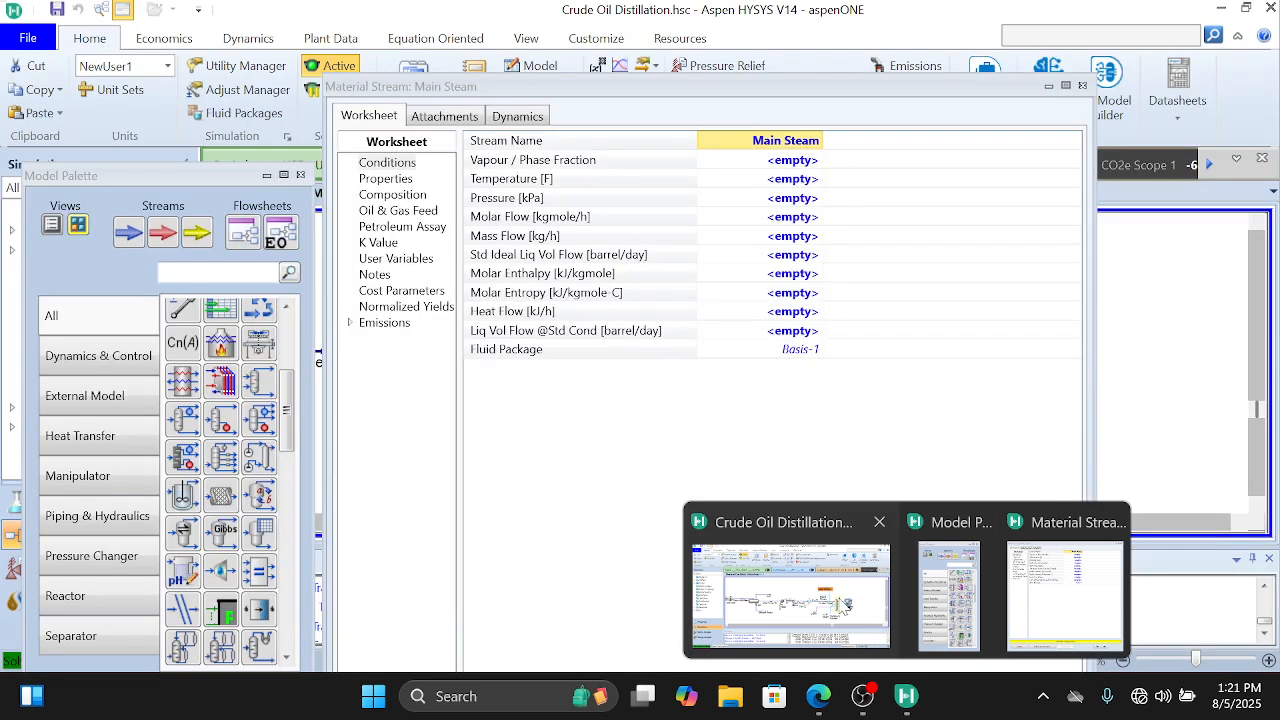
click(845, 605)
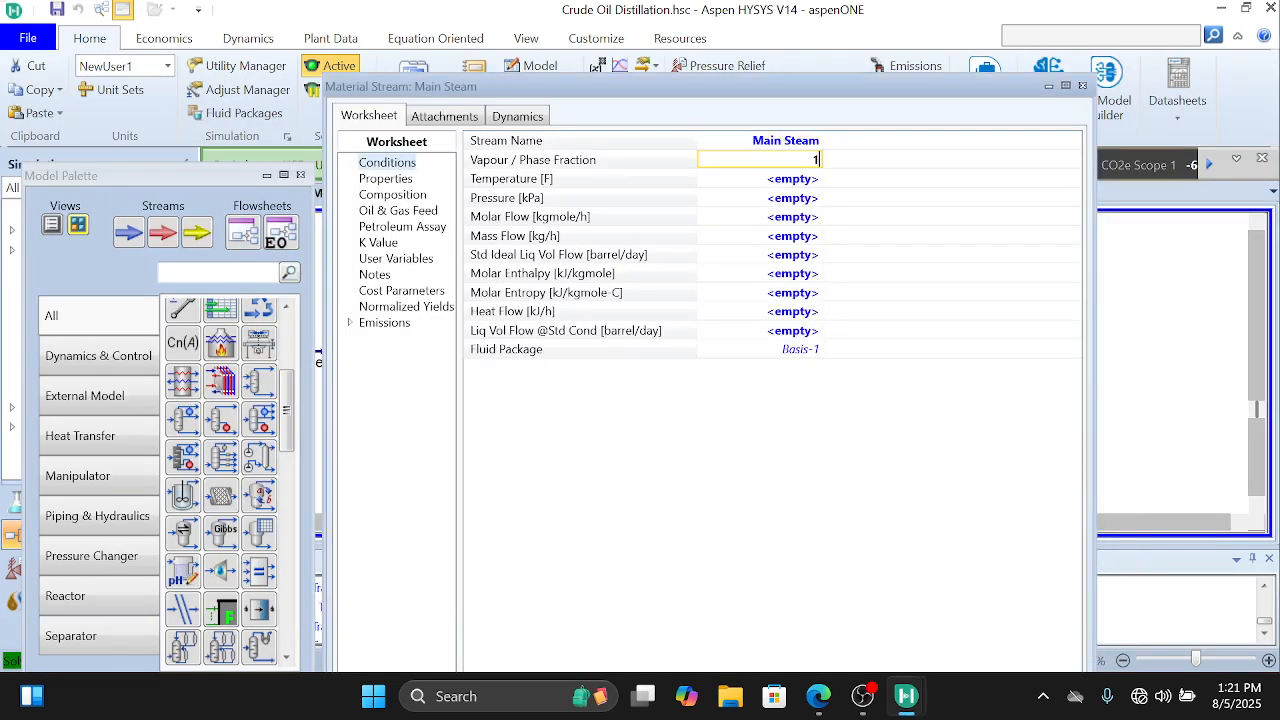
text(1)
key(Return)
Step: Set the Main Steam stream's pressure to 74.7 psia
click(795, 203)
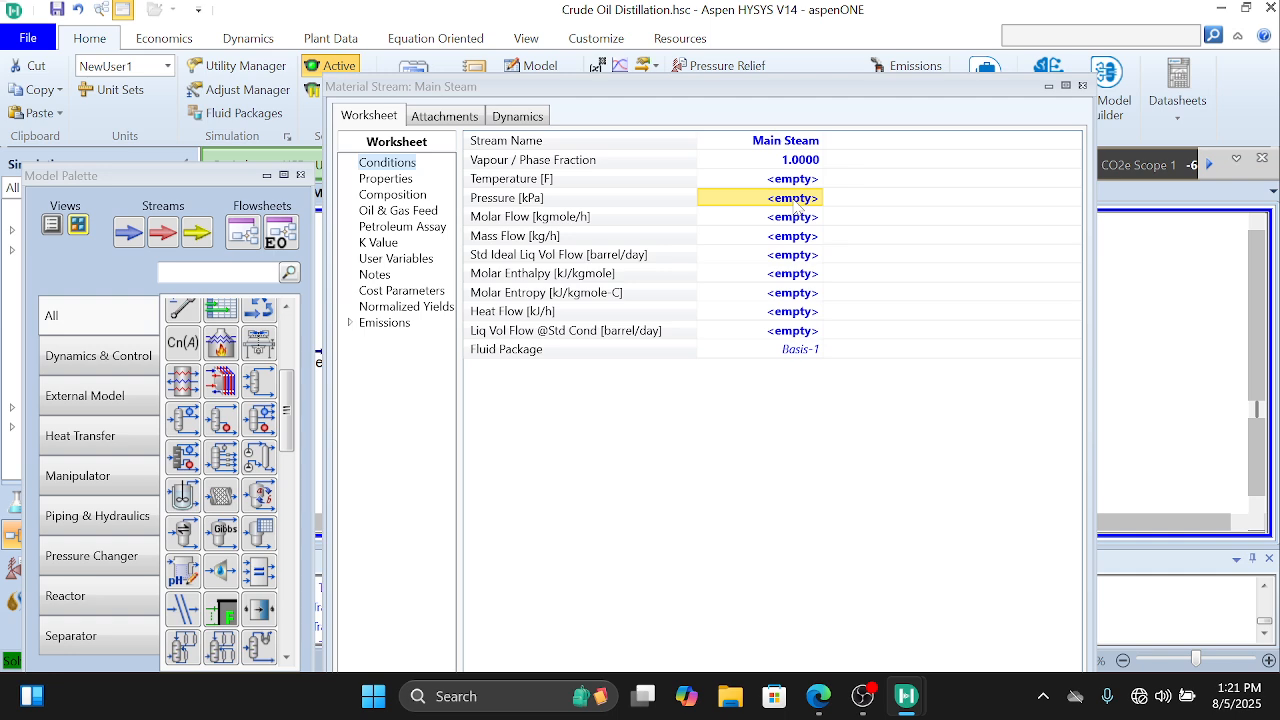
text(74.)
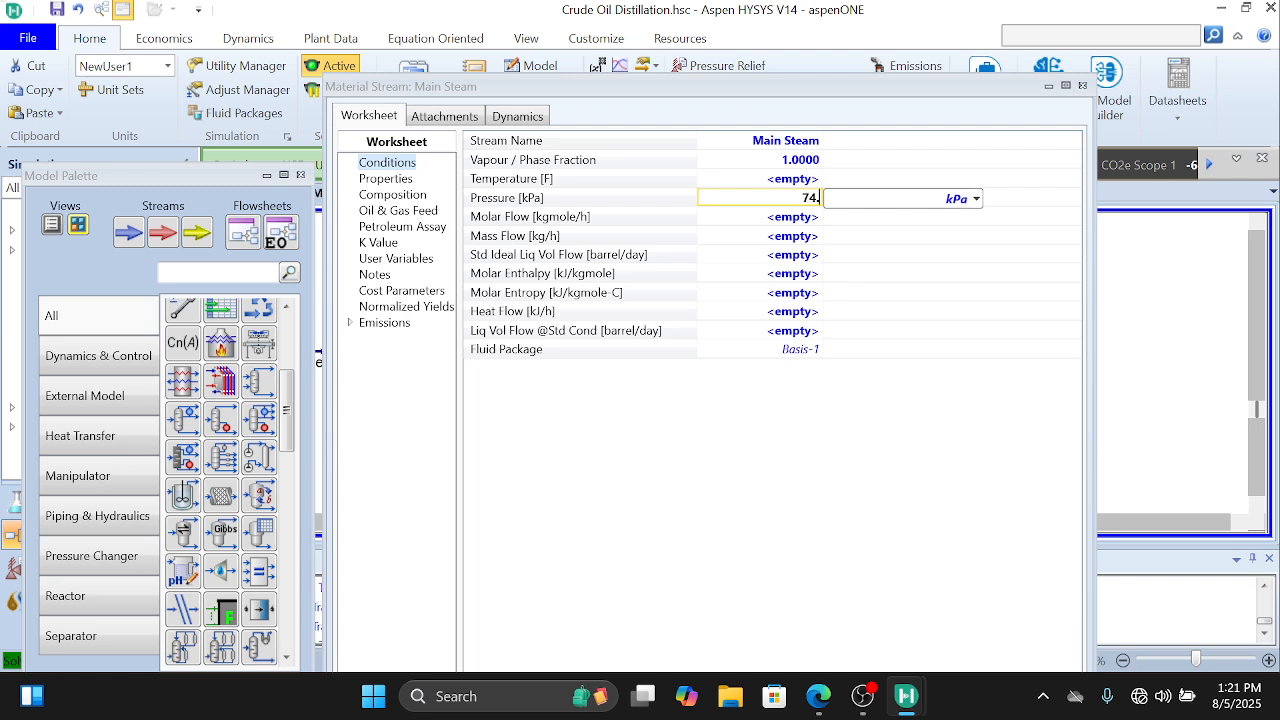
text(5)
key(BackSpace)
text(7)
mouse_move(817, 690)
mouse_move(820, 630)
click(977, 199)
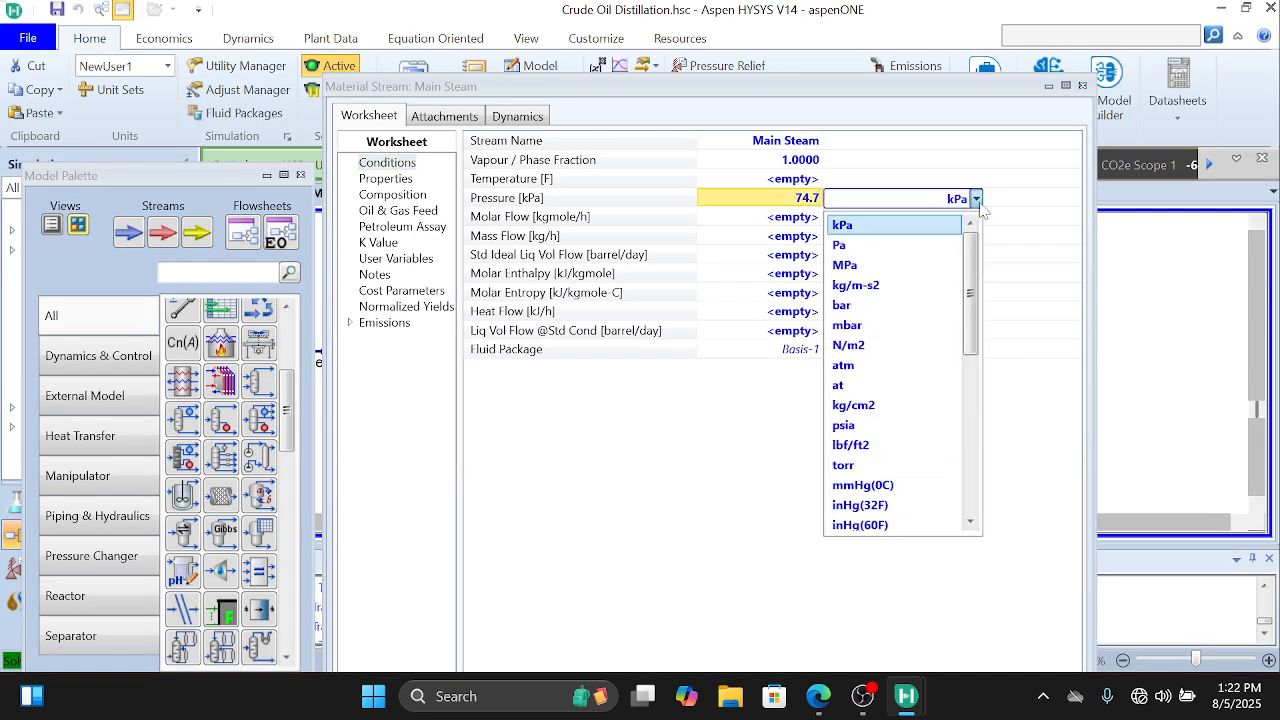
click(892, 438)
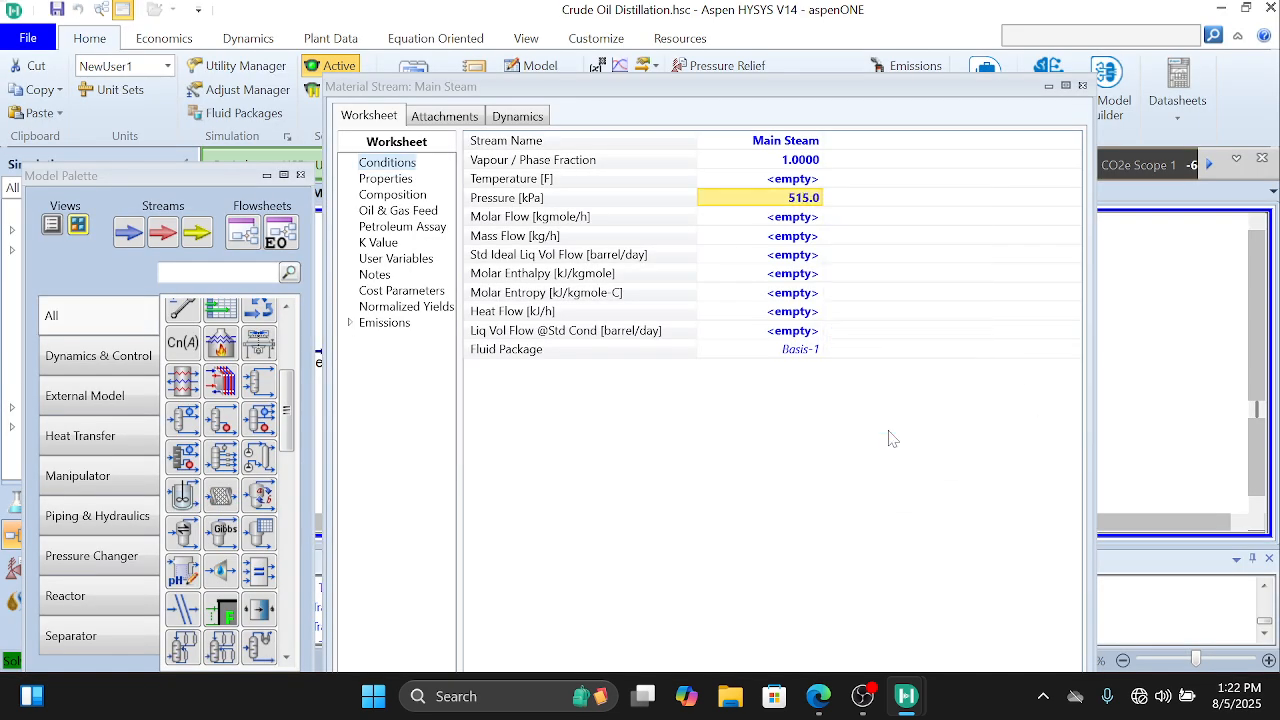
Step: Set the Main Steam stream's mass flow to 10000 lb/hr
click(805, 242)
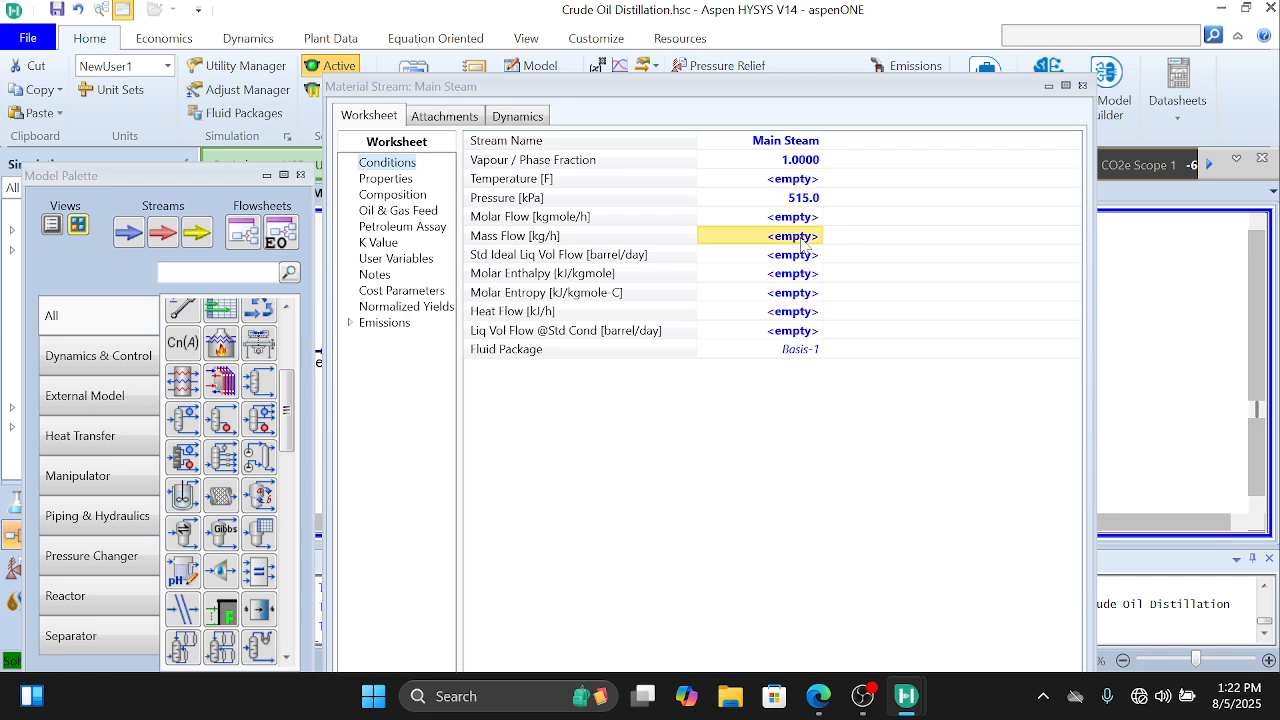
text(10000)
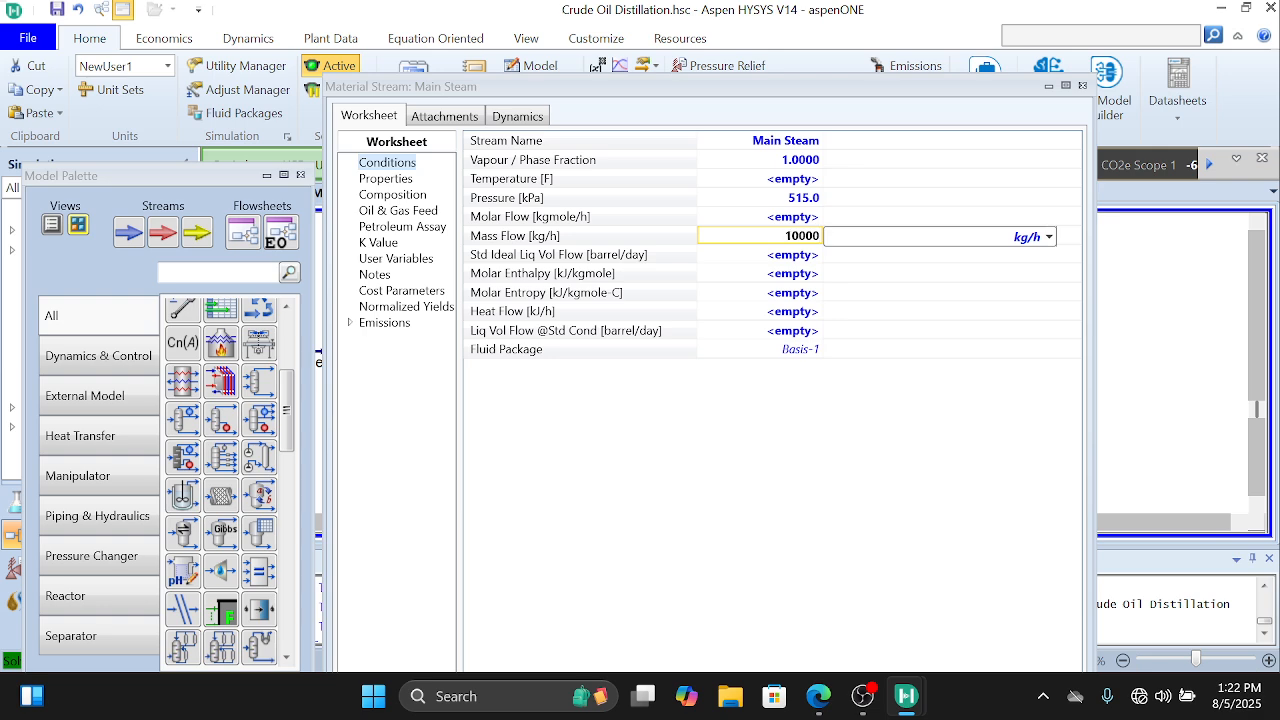
mouse_move(818, 696)
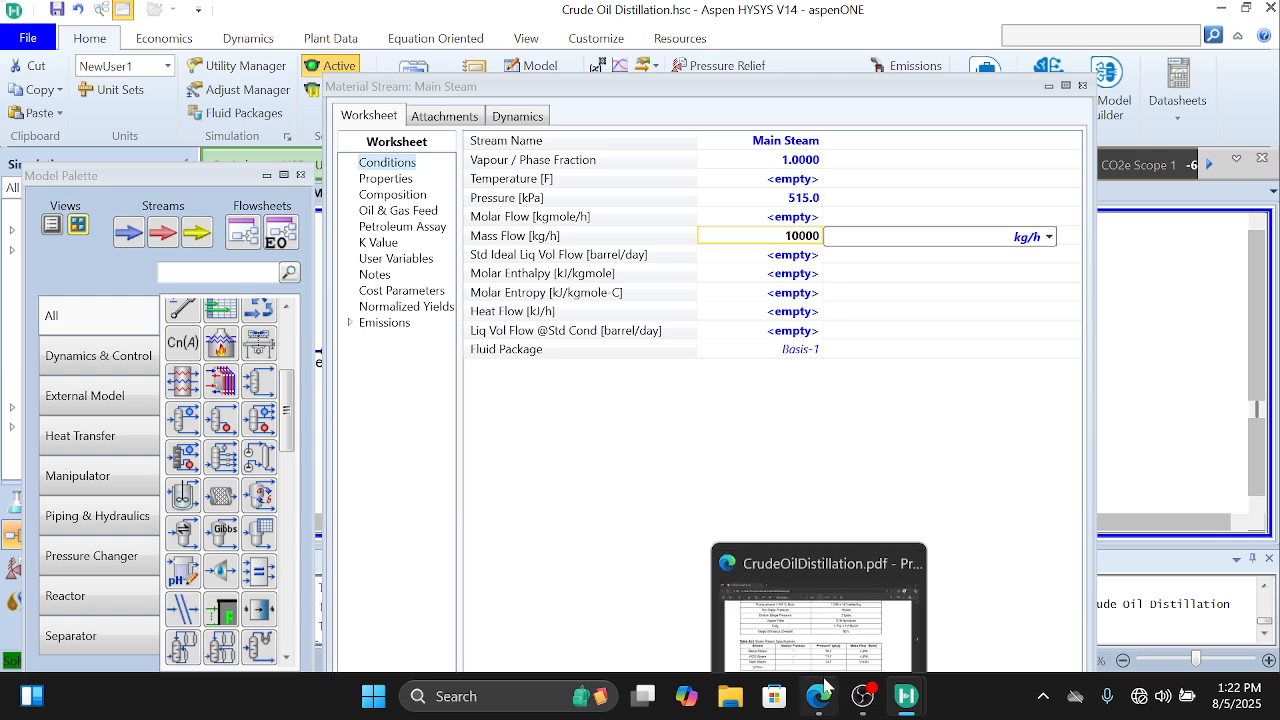
click(845, 632)
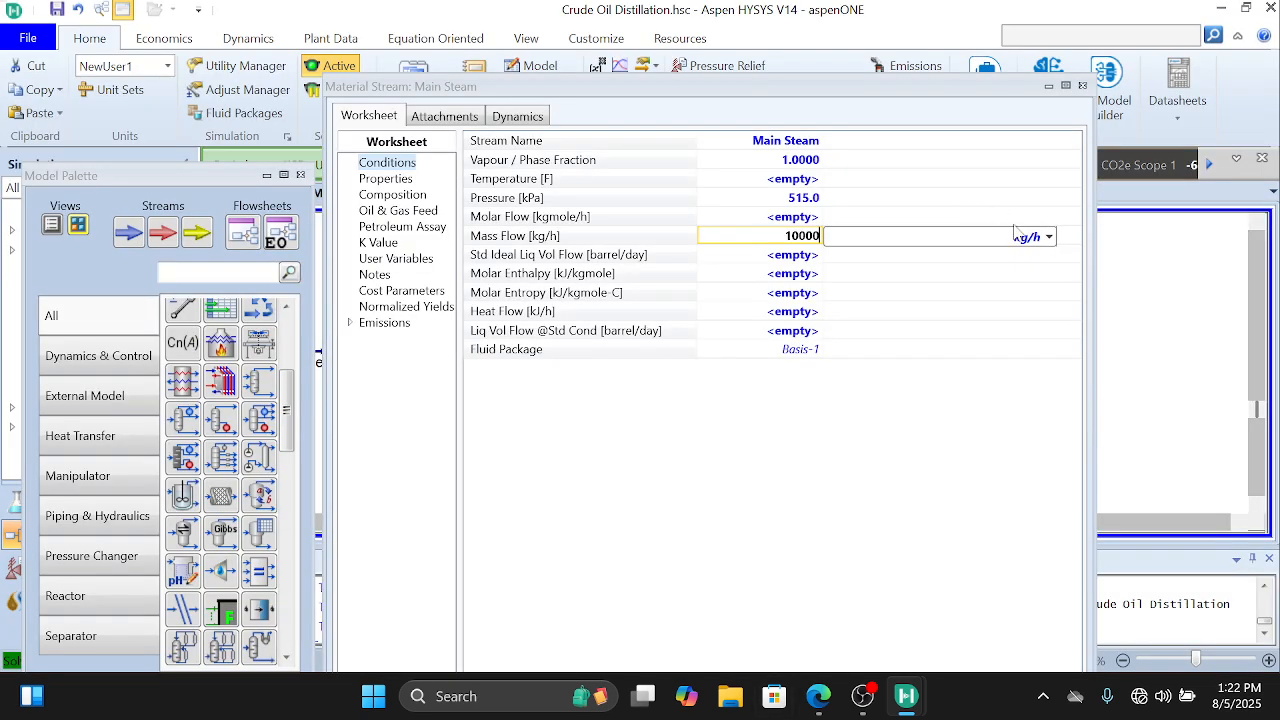
click(1049, 237)
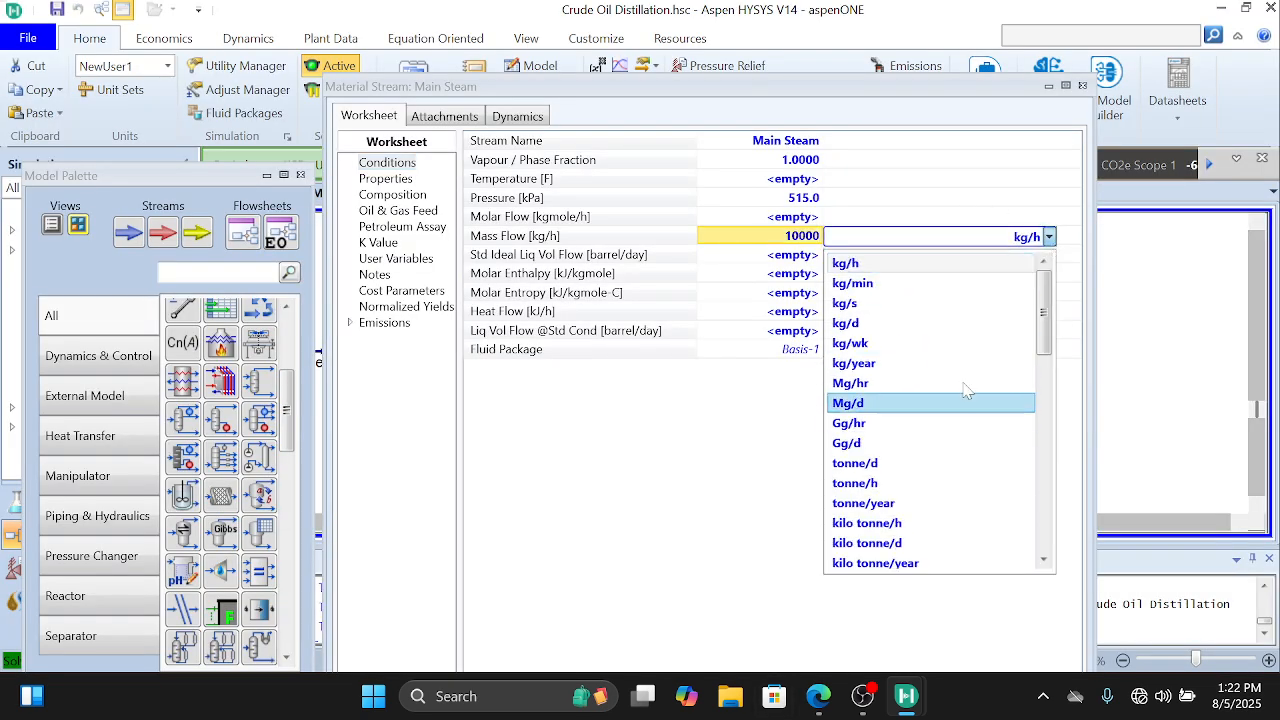
scroll(945, 463, down, 15)
scroll(945, 463, up, 15)
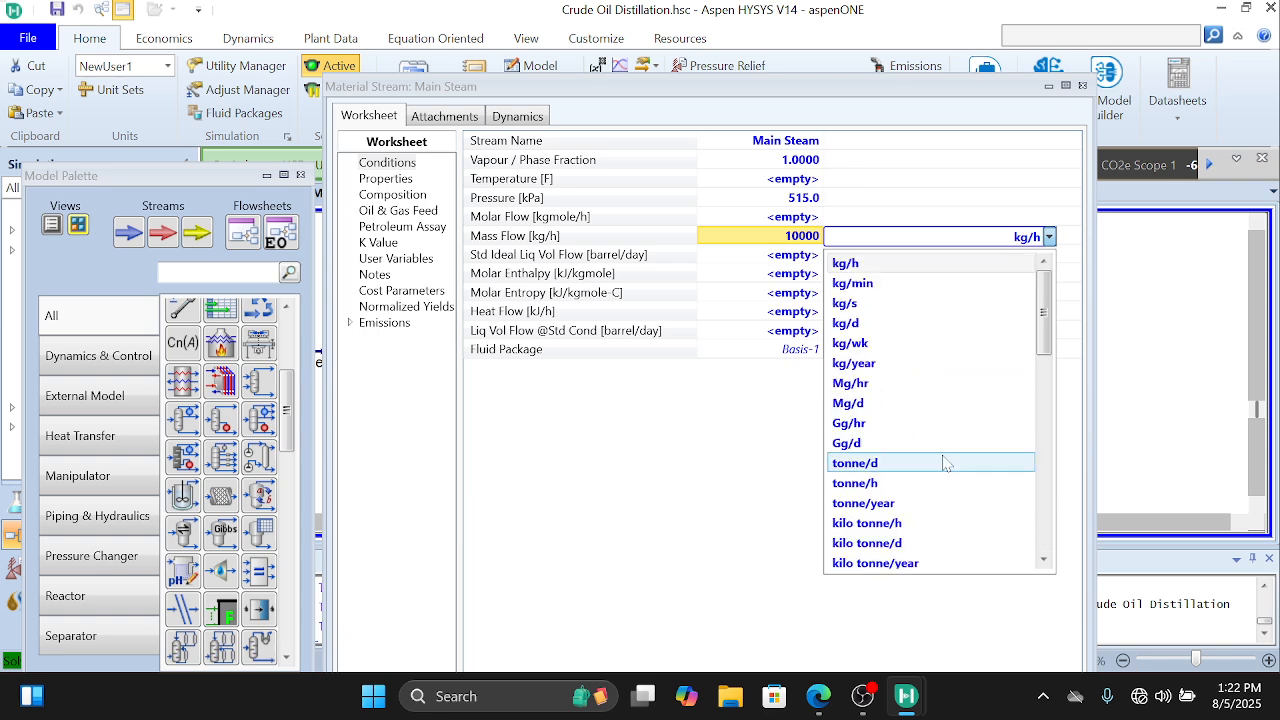
scroll(945, 463, down, 5)
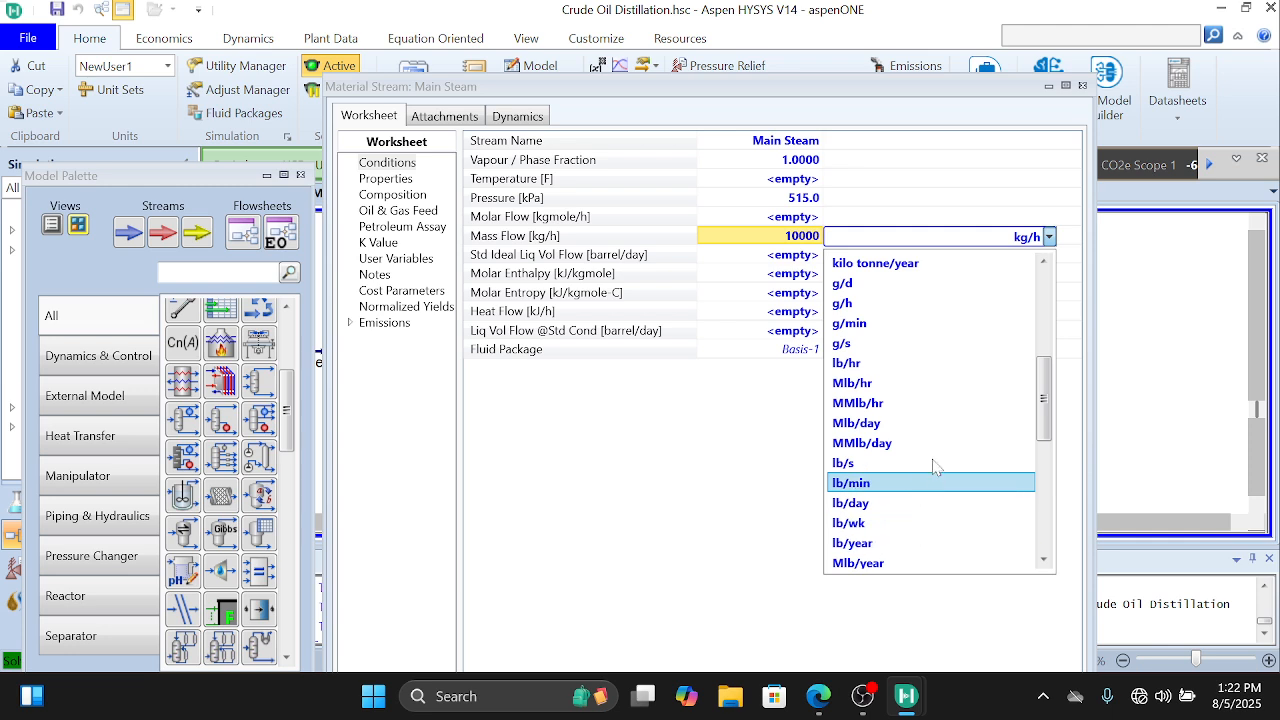
click(928, 365)
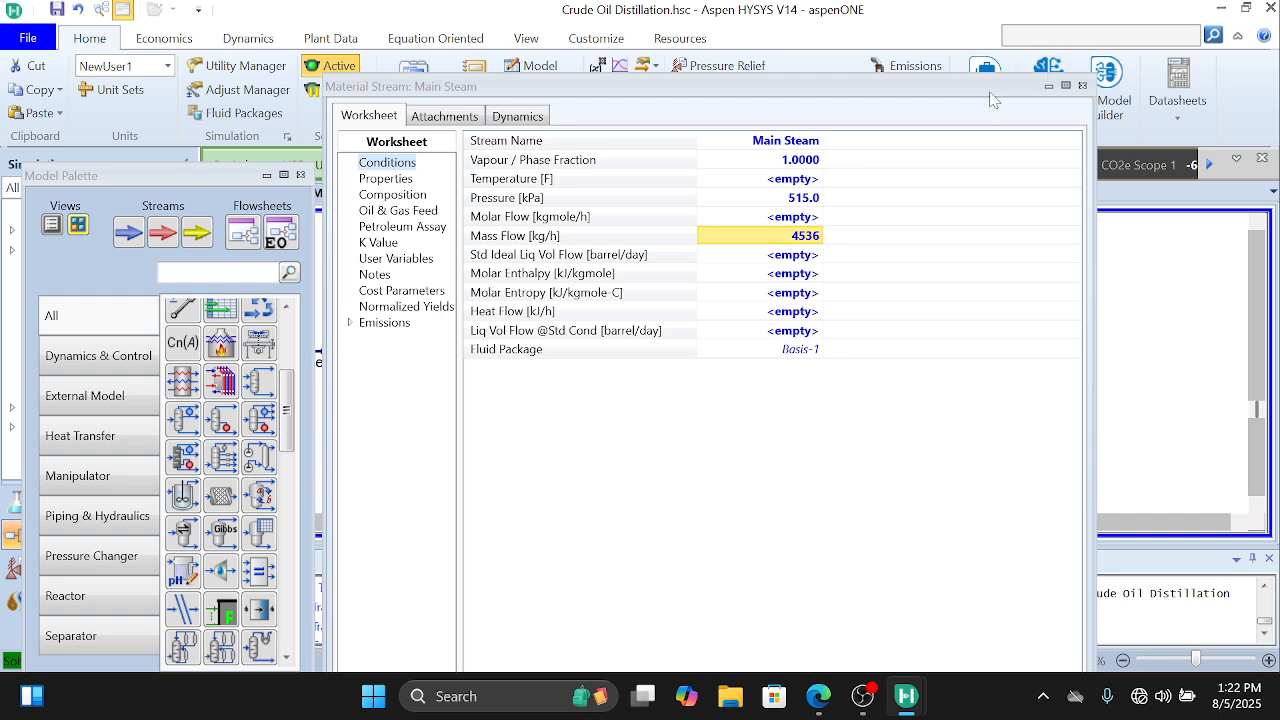
Step: Define the Main Steam composition with an H2O mass fraction of 1, and close the stream's window
mouse_move(992, 92)
mouse_down()
mouse_move(985, 40)
mouse_move(985, 80)
mouse_up()
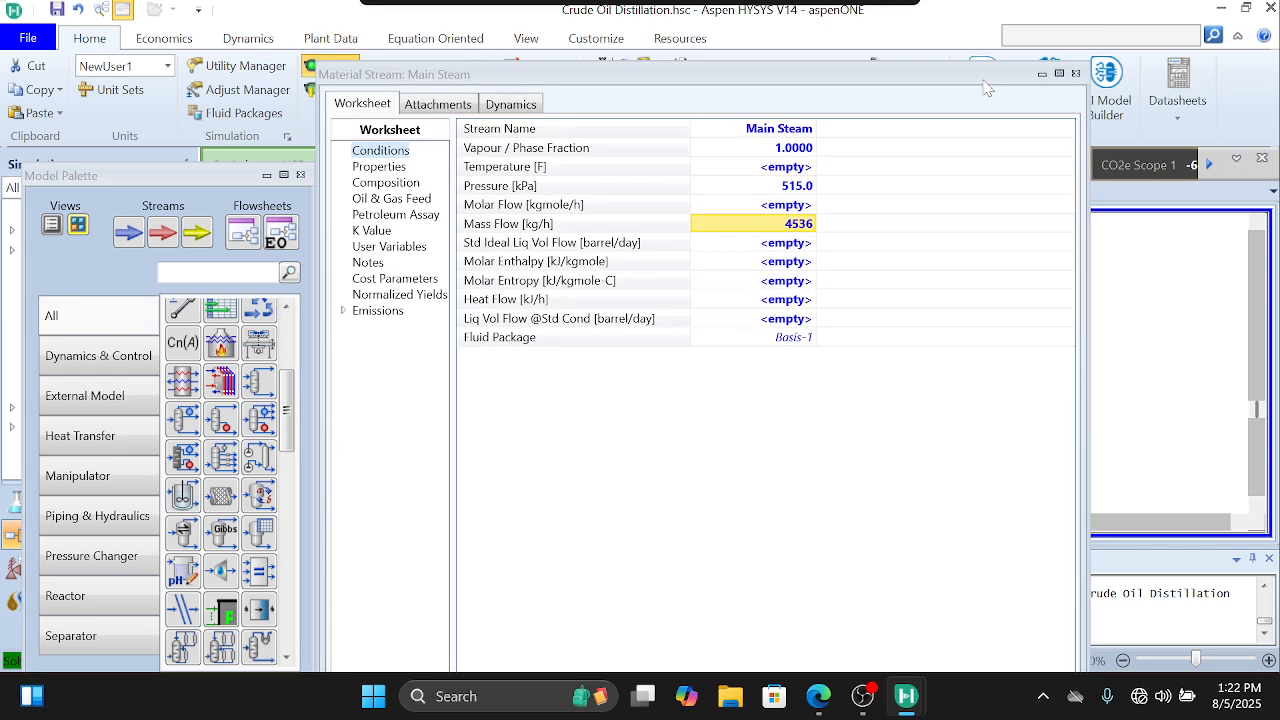
double_click(598, 225)
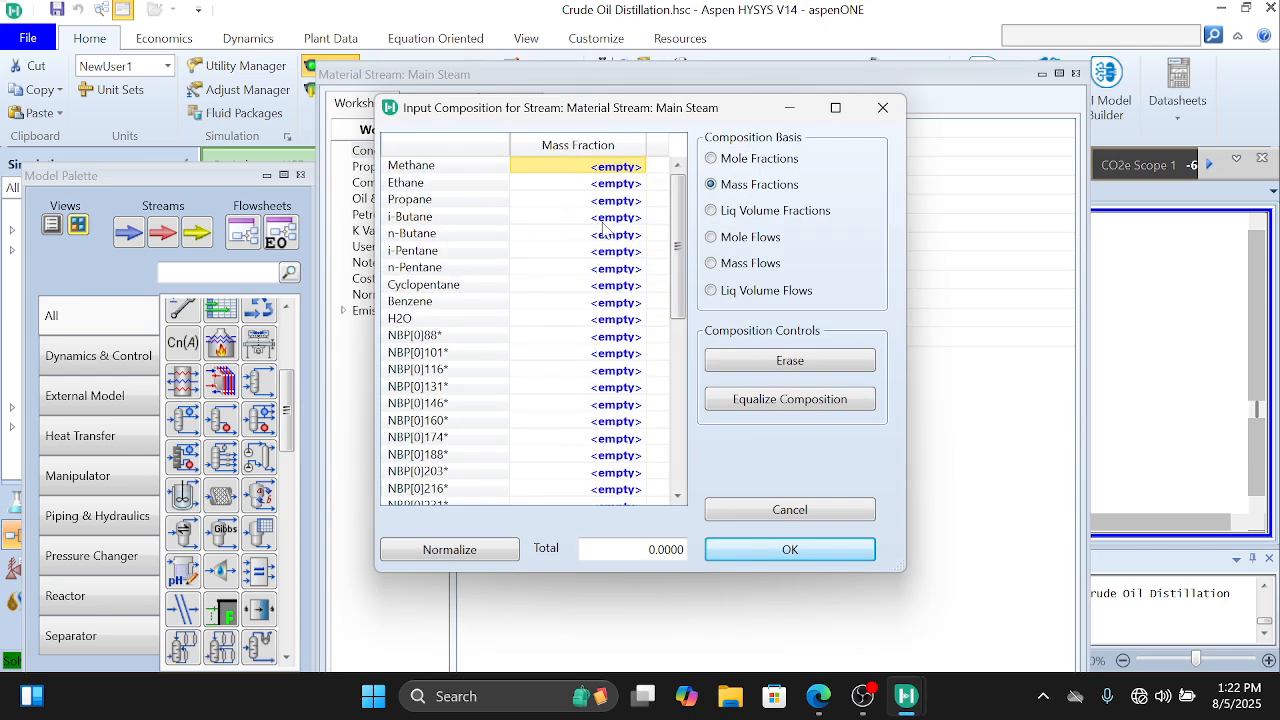
click(616, 321)
text(1)
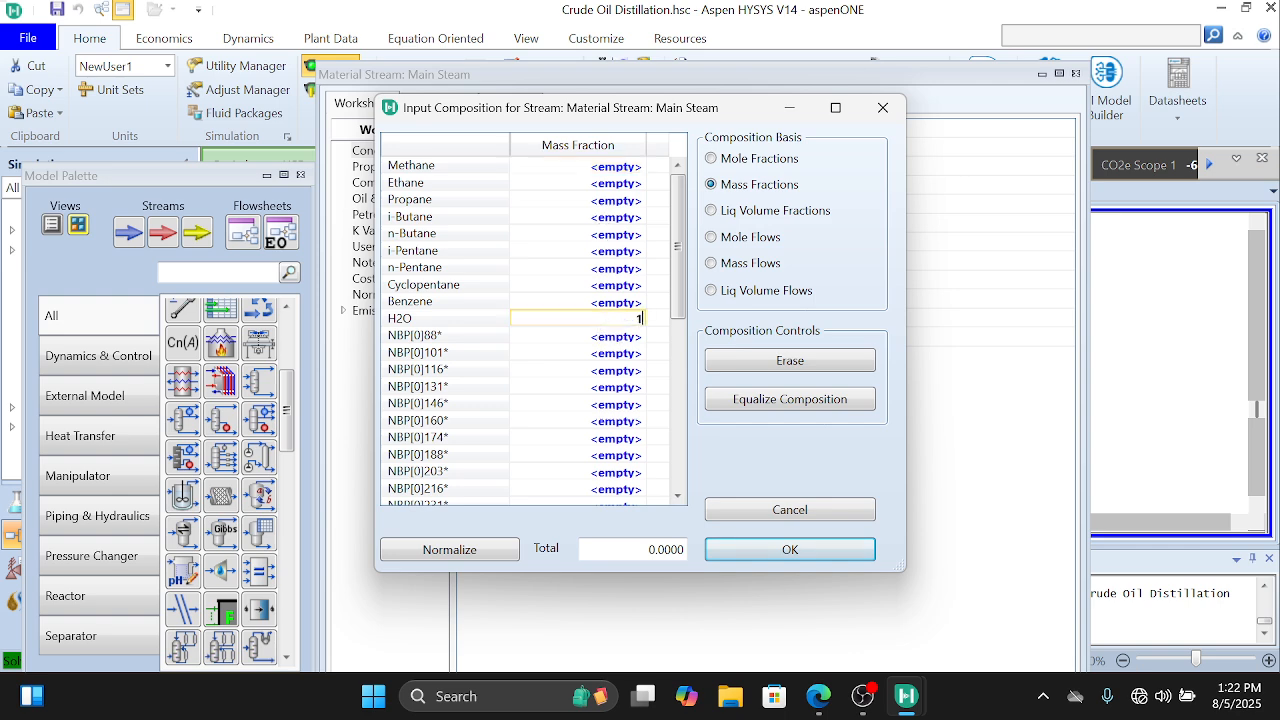
key(Return)
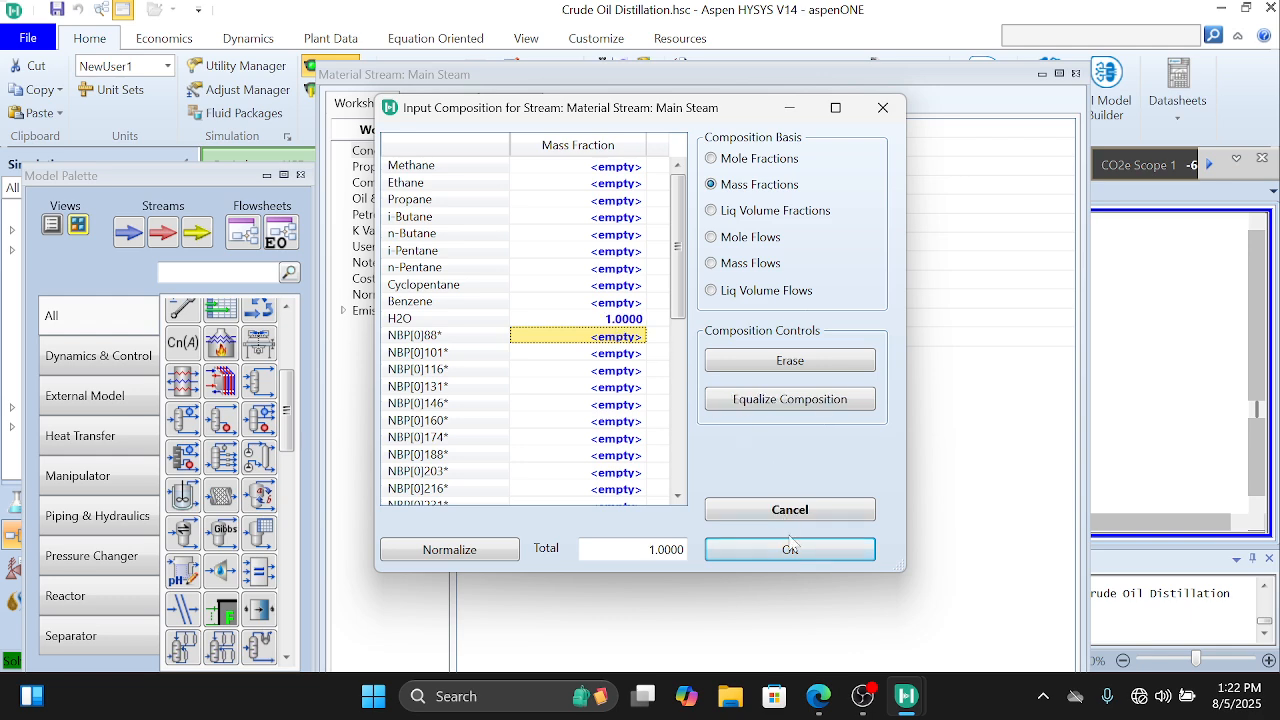
click(790, 549)
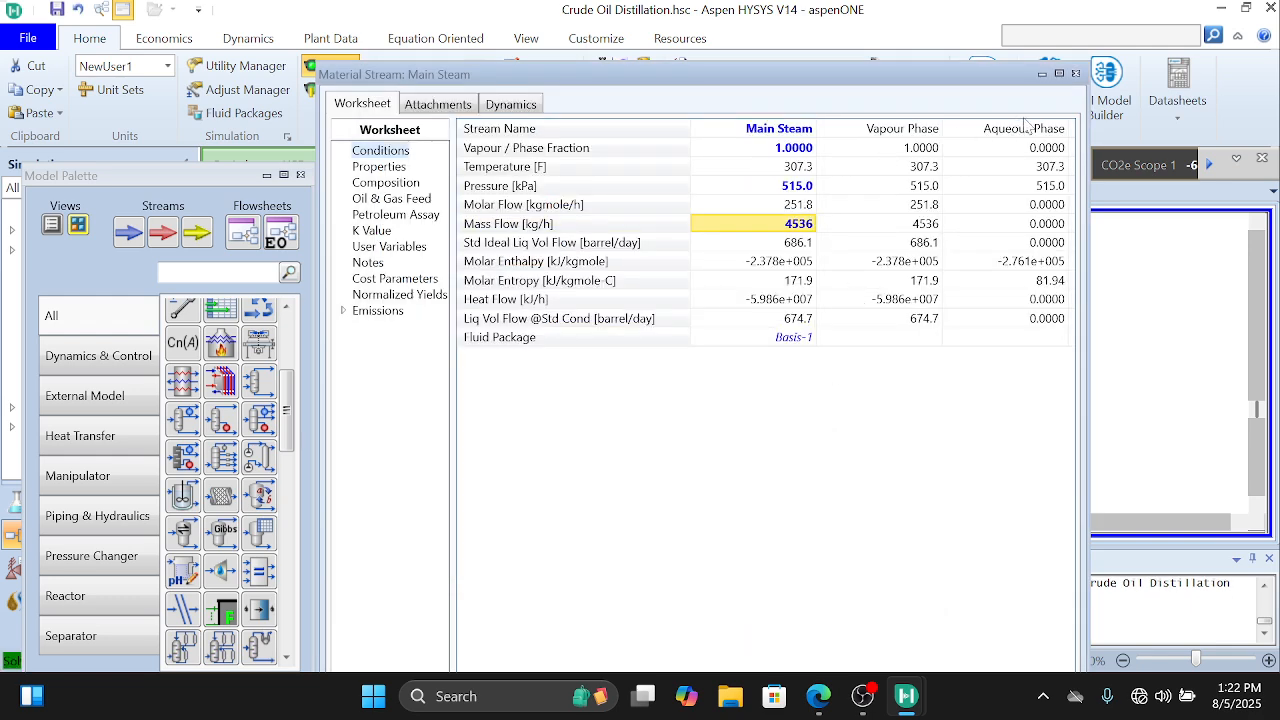
click(1077, 75)
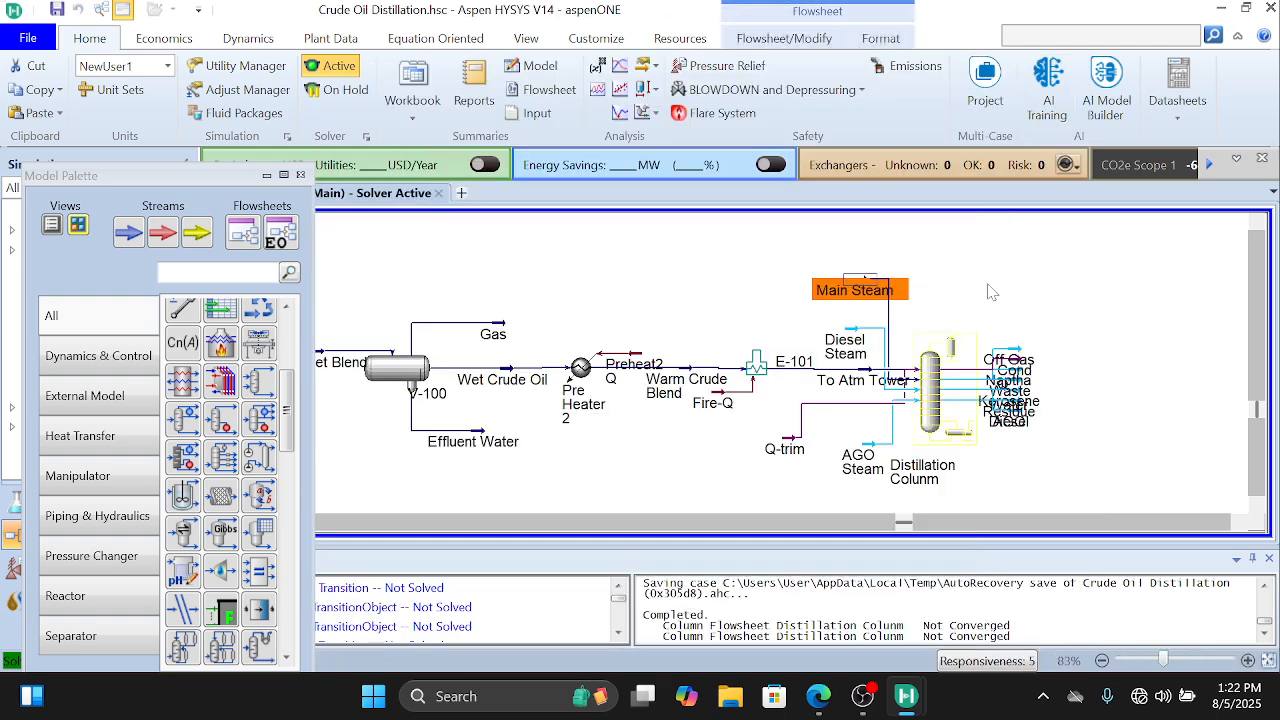
Step: Open the Diesel Steam stream's conditions and set its vapour fraction to 1
double_click(857, 333)
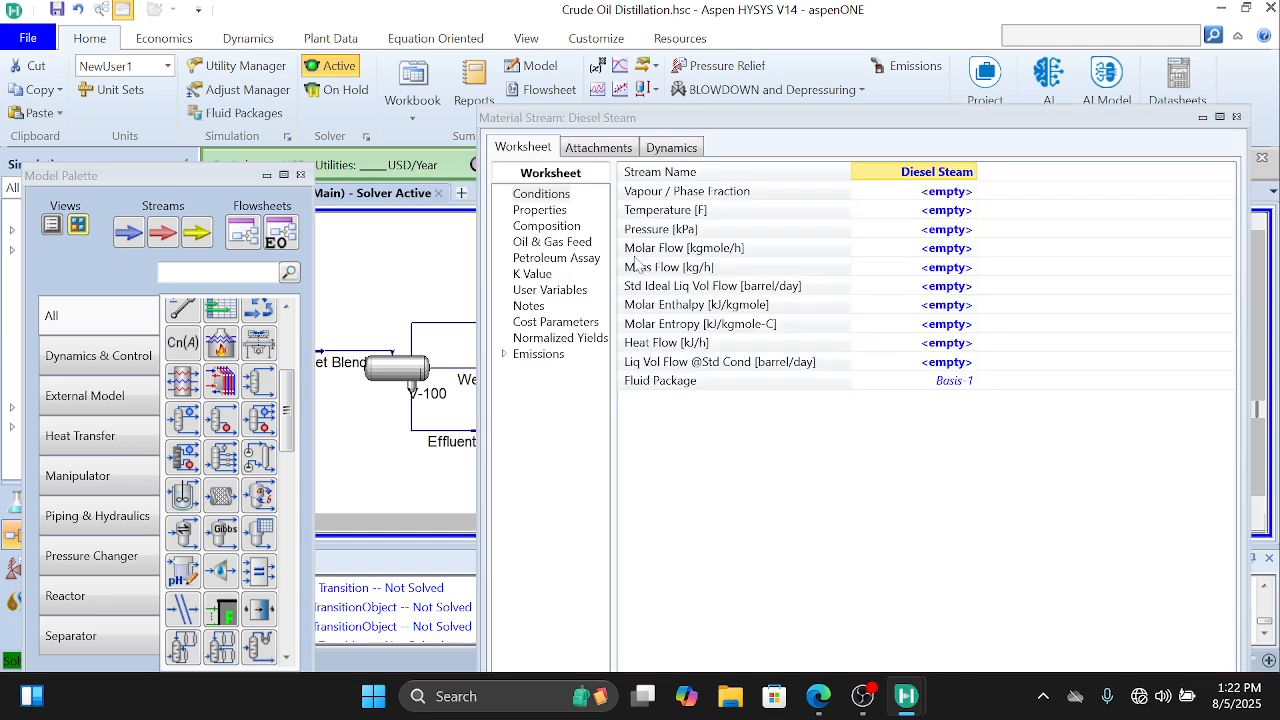
click(949, 211)
click(951, 194)
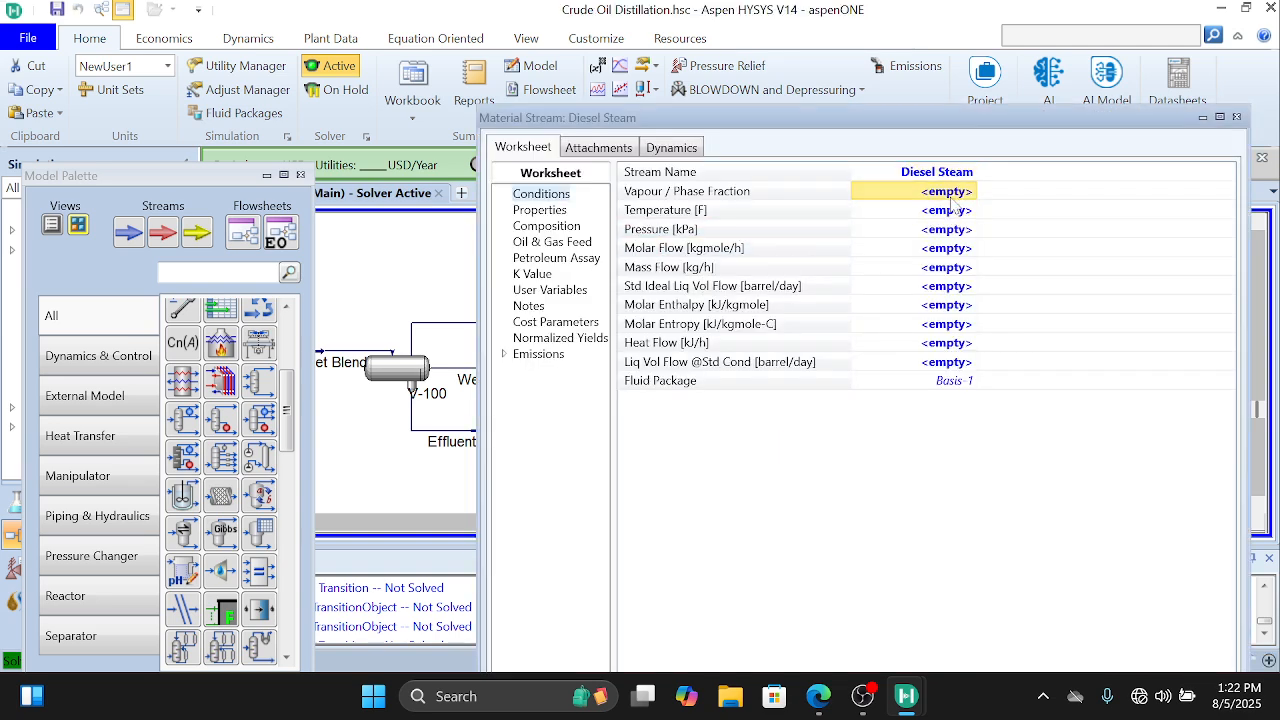
text(1)
key(Return)
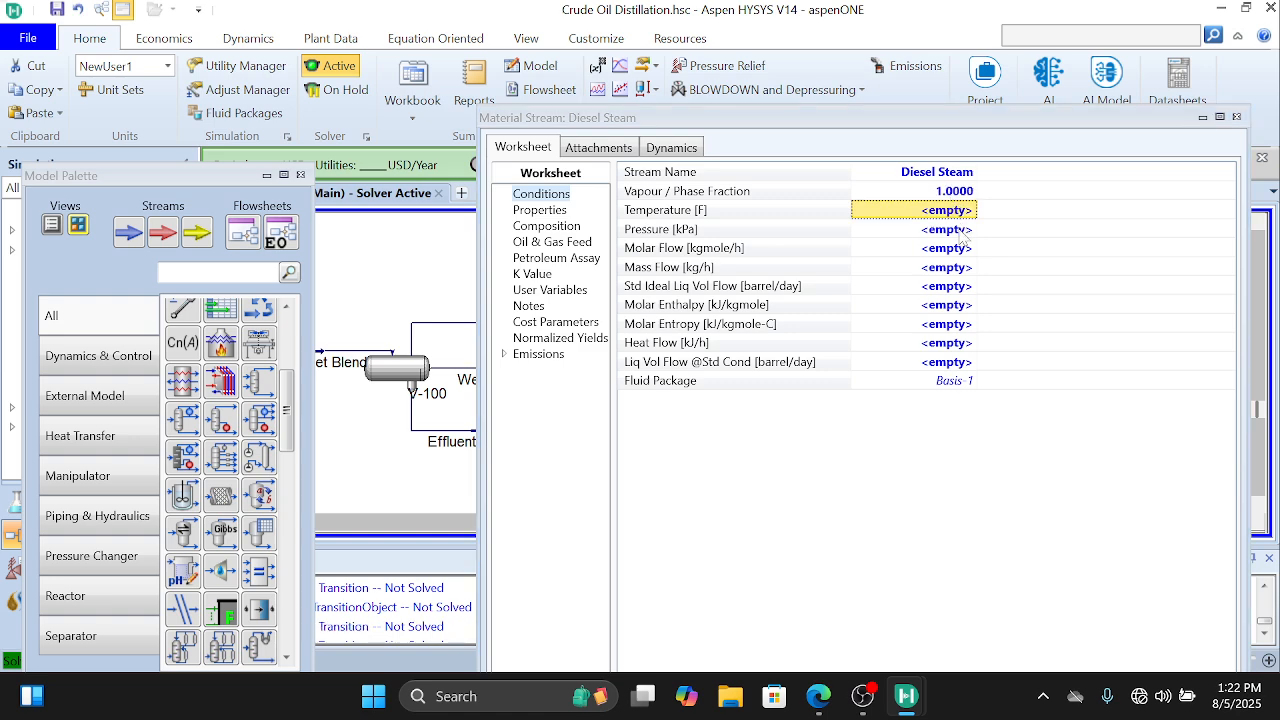
Step: Set the Diesel Steam stream's pressure to 74.7 psia
click(961, 232)
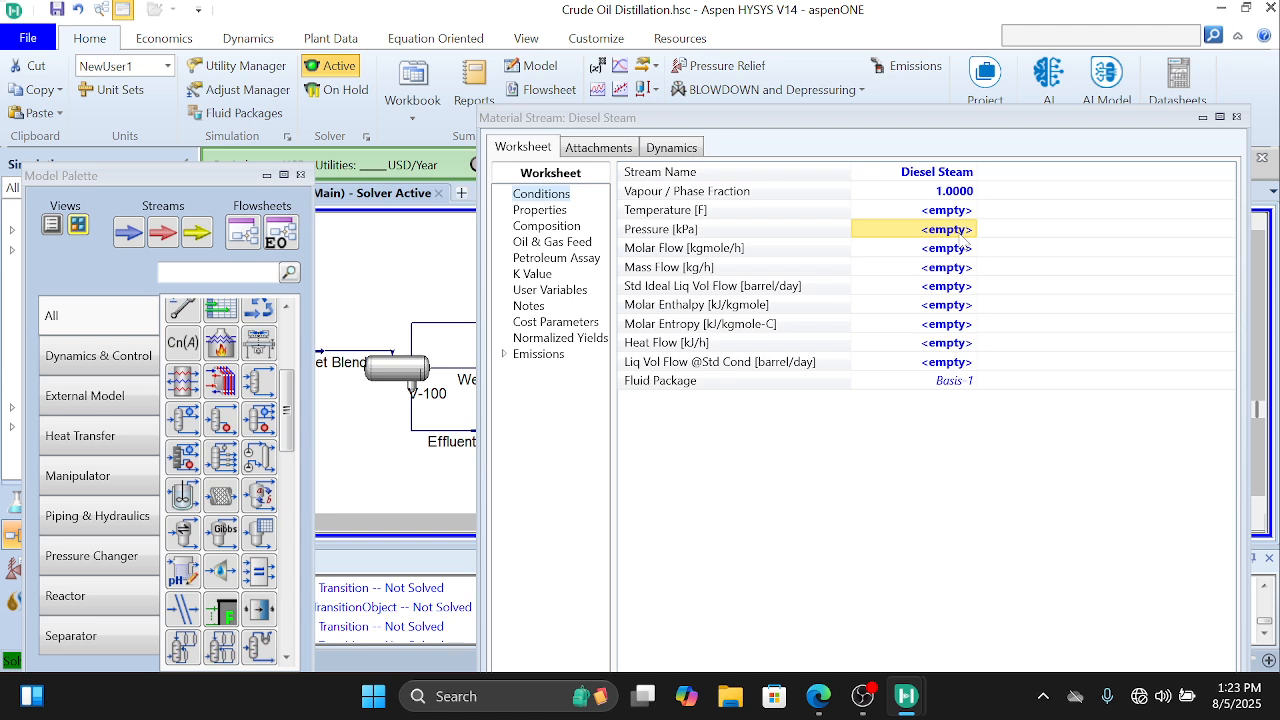
text(74.7)
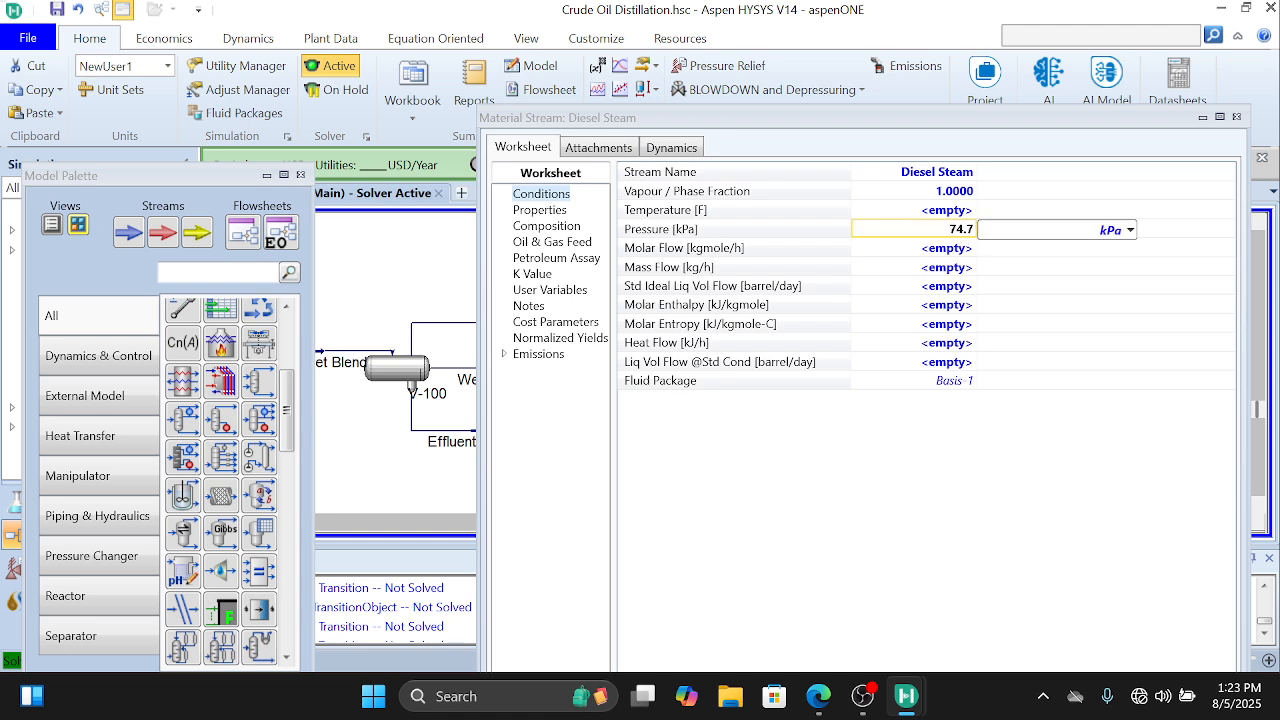
click(1130, 230)
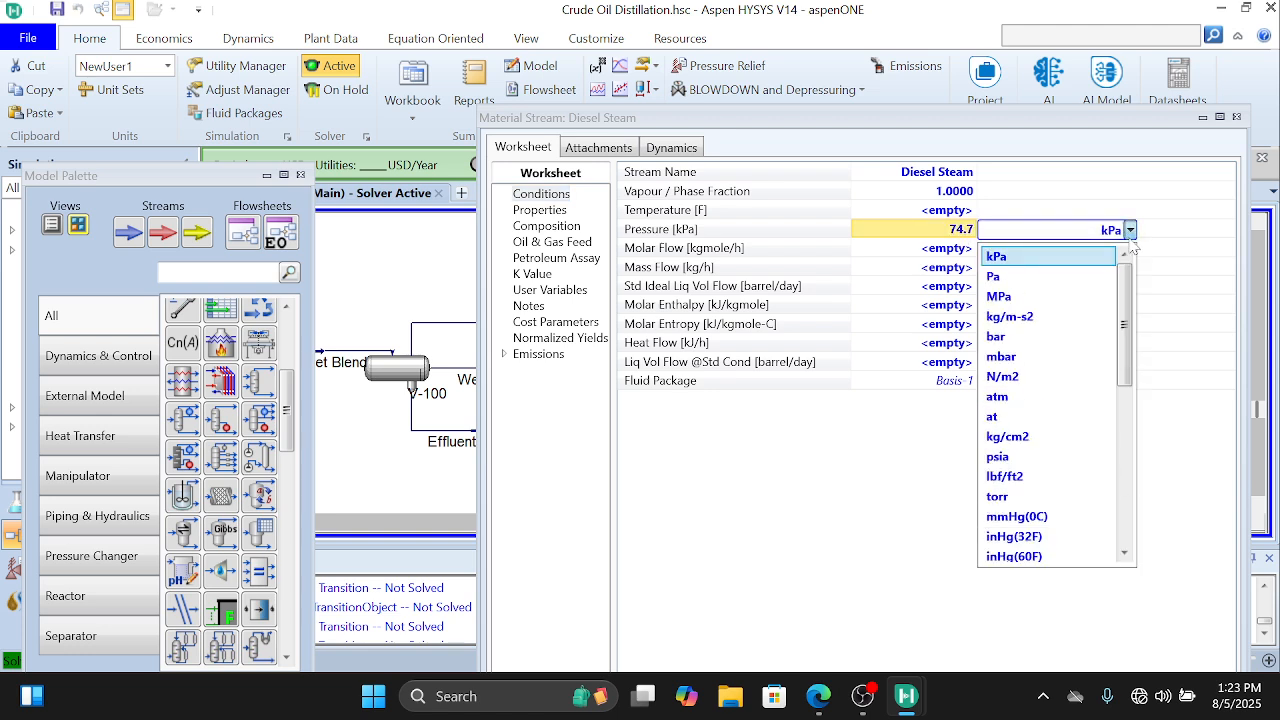
click(1080, 460)
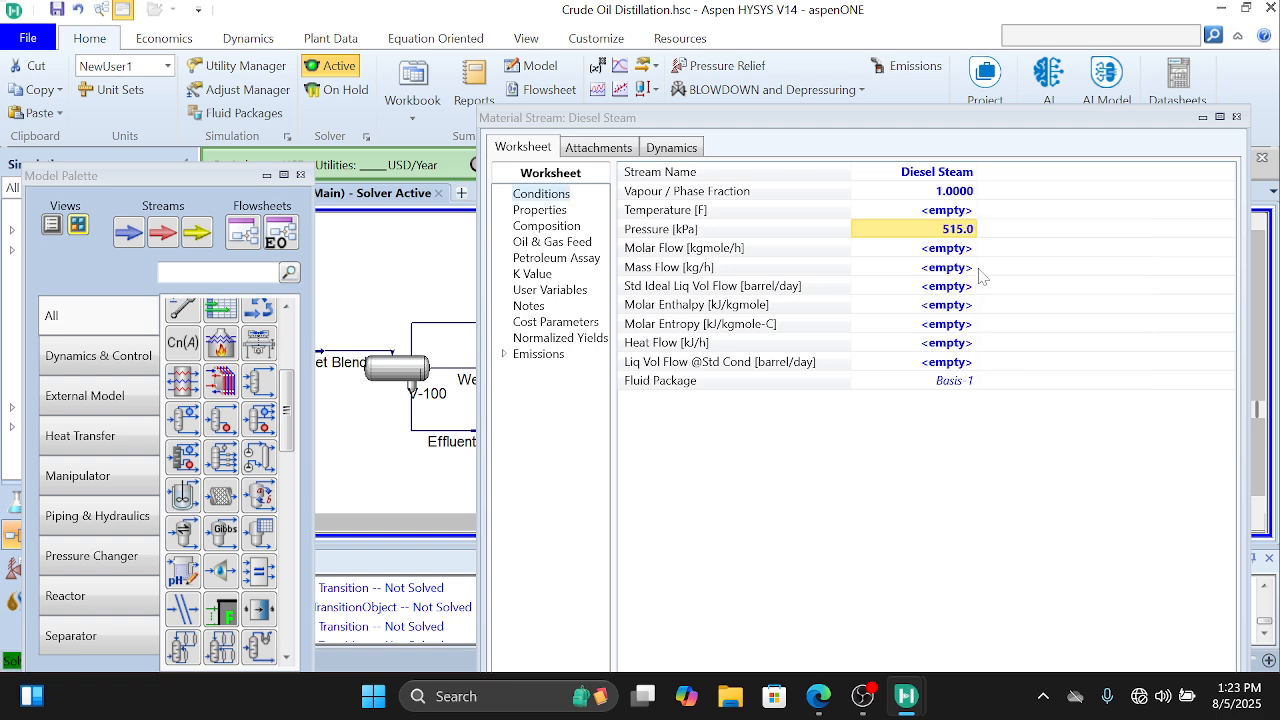
Step: Set the Diesel Steam stream's mass flow to 4500 lb/hr
click(946, 268)
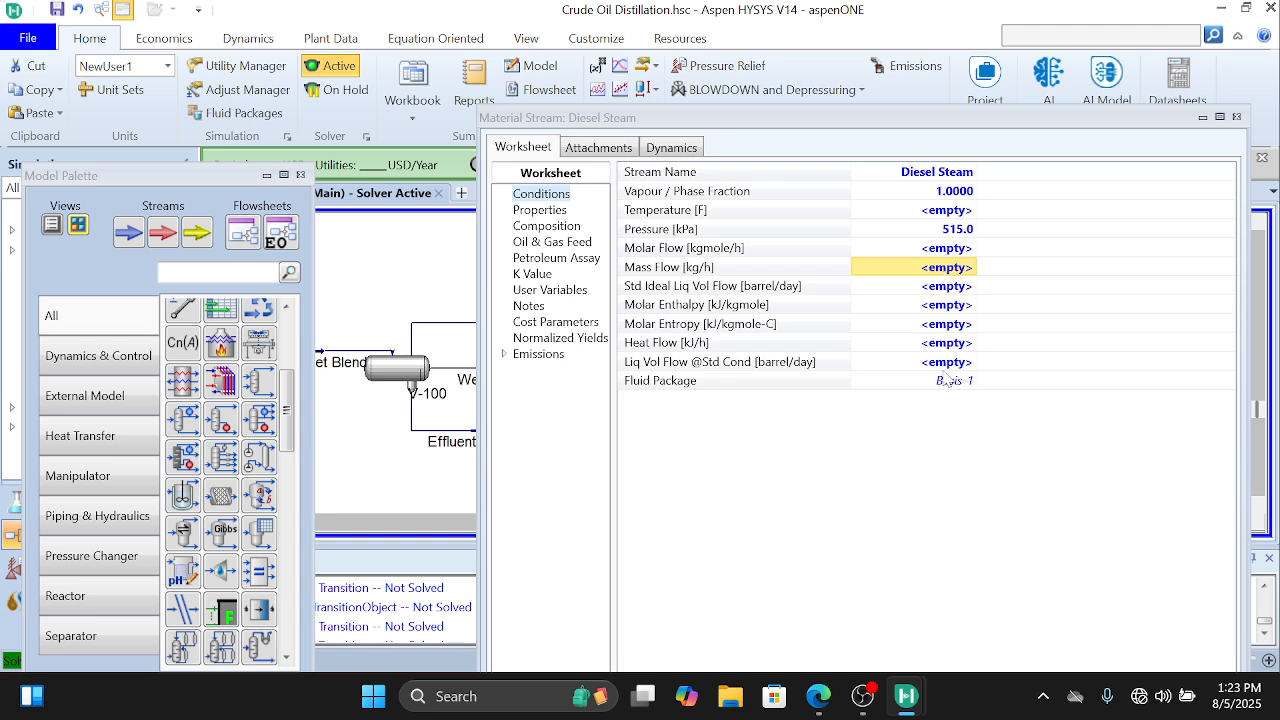
mouse_move(822, 698)
mouse_move(828, 650)
text(4500)
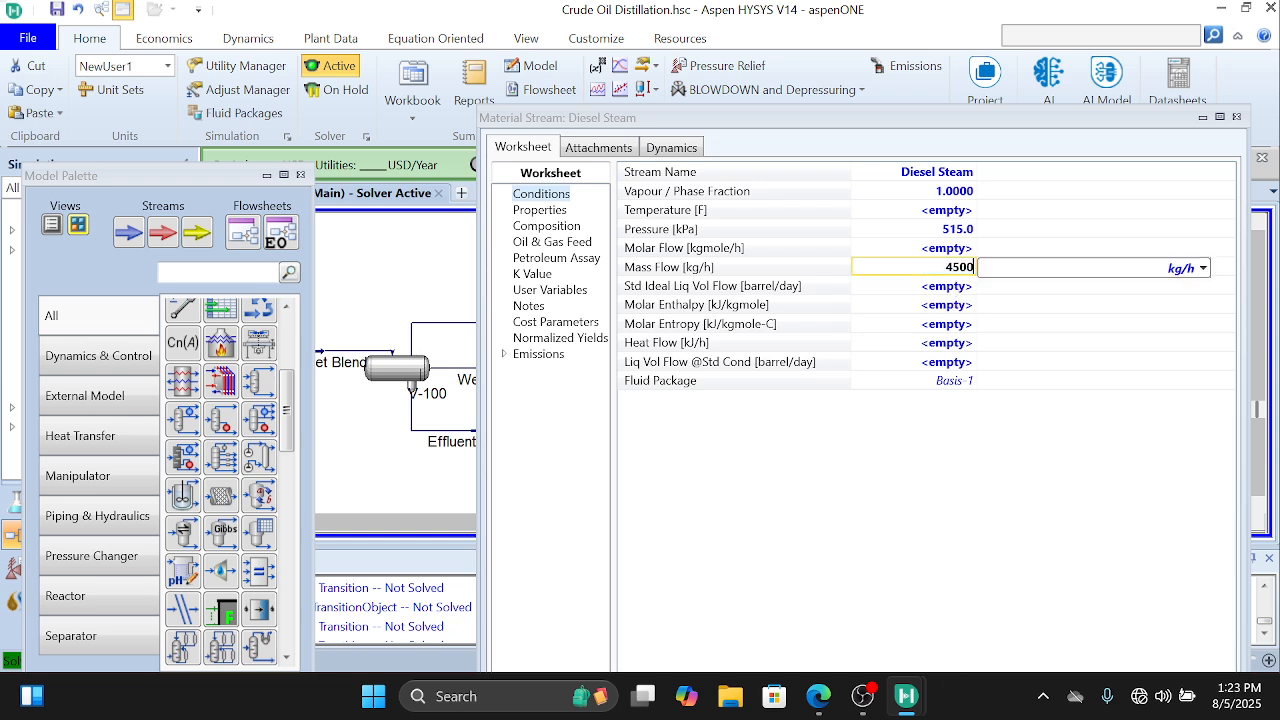
click(1204, 269)
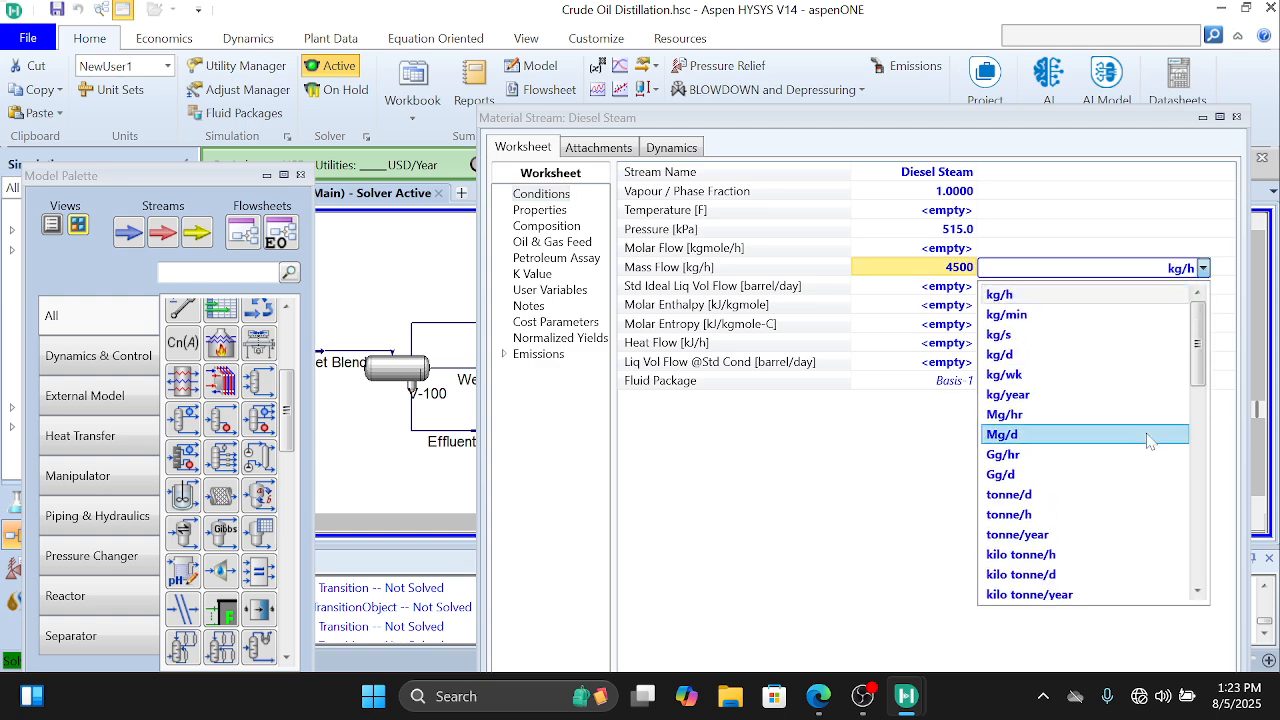
scroll(1149, 434, down, 5)
scroll(1150, 441, up, 5)
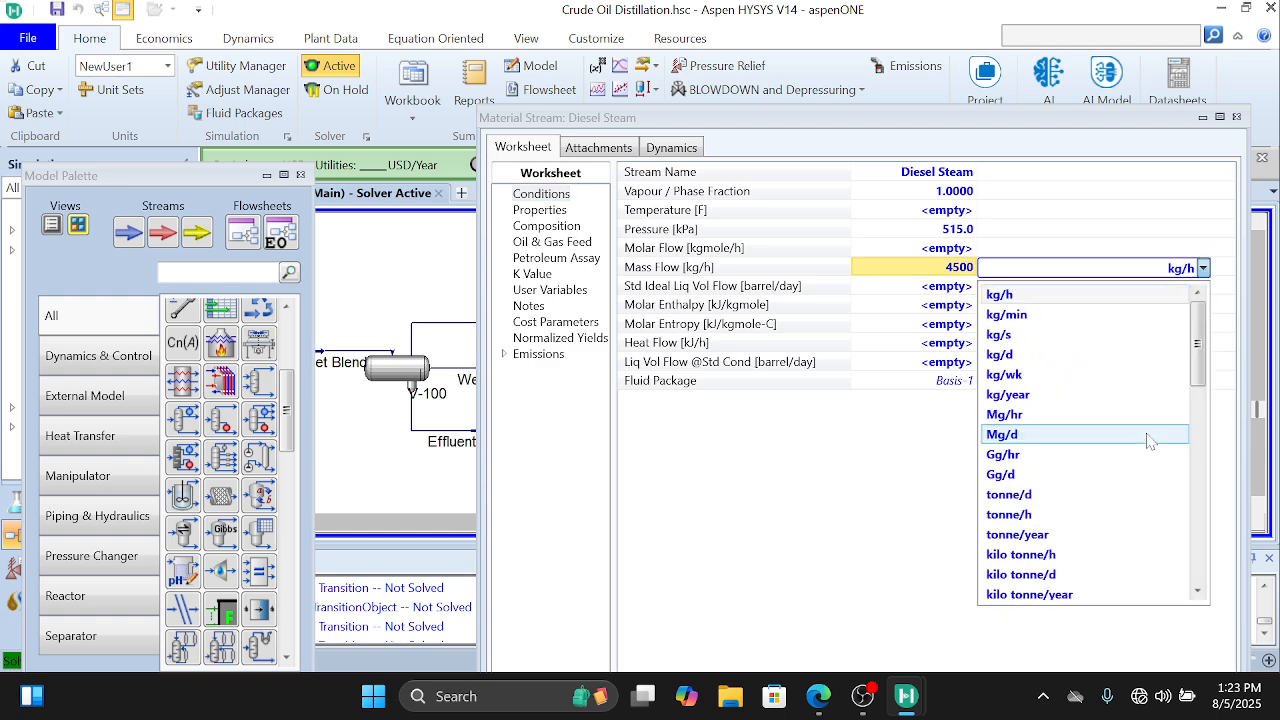
scroll(1149, 441, down, 3)
scroll(1149, 441, up, 3)
scroll(1149, 441, down, 8)
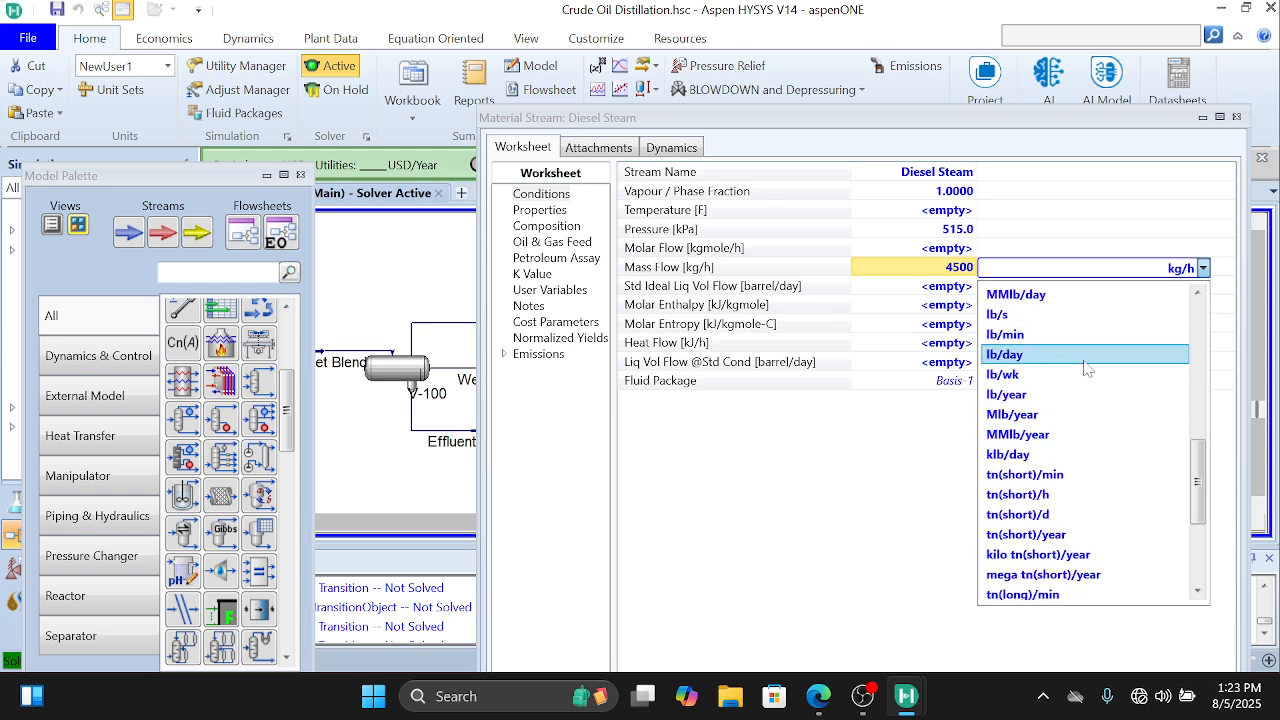
scroll(1088, 369, up, 2)
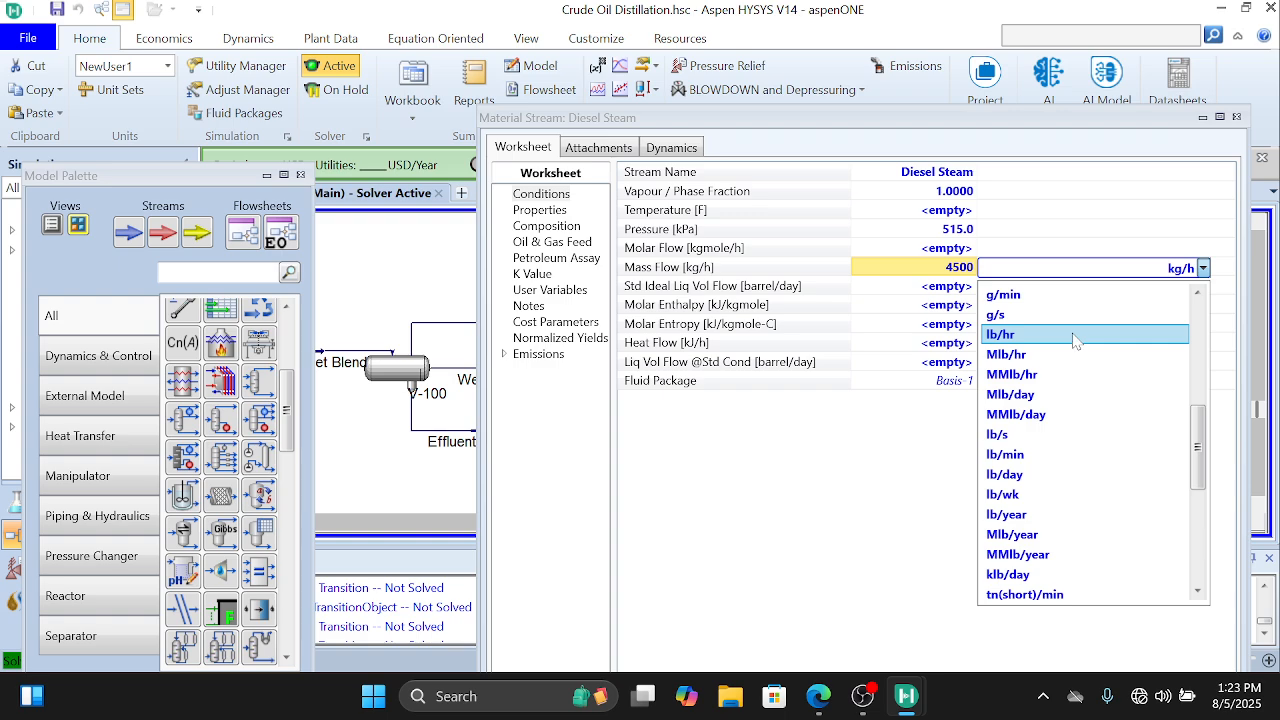
click(1074, 337)
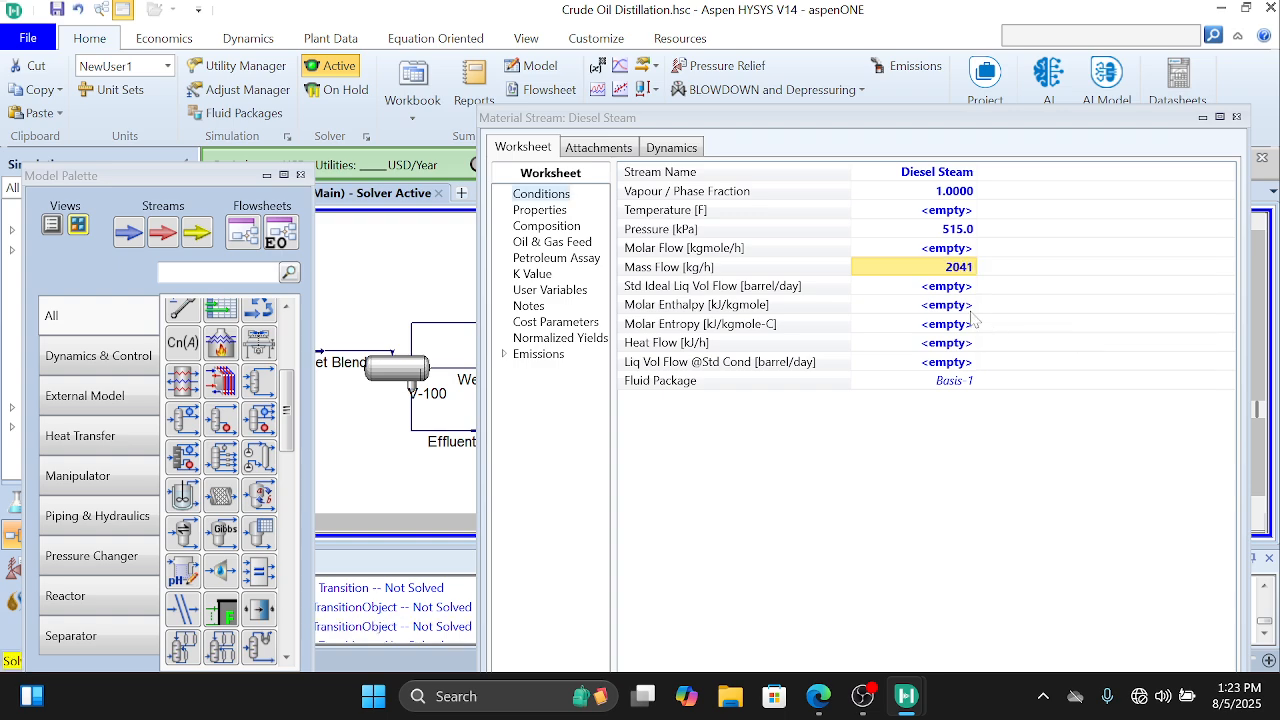
Step: Define the Diesel Steam composition with an H2O mass fraction of 1, and close the stream's window
double_click(714, 279)
click(604, 305)
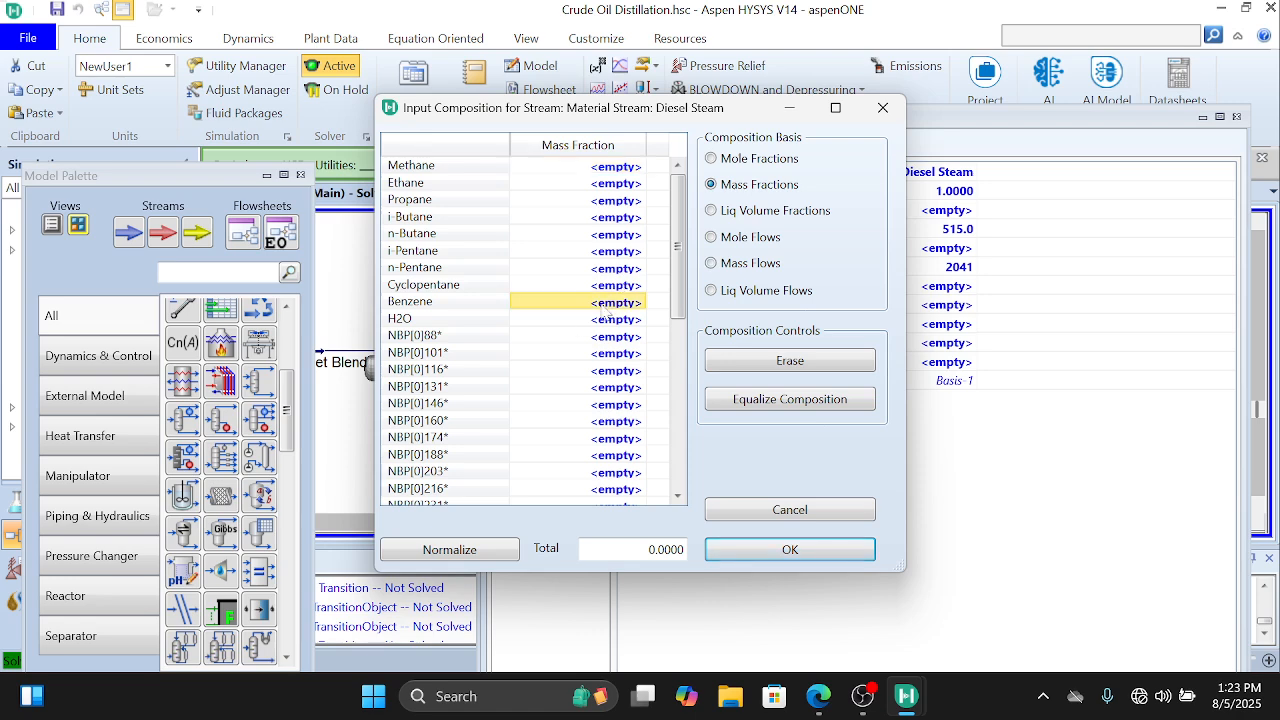
click(609, 320)
text(1)
key(Return)
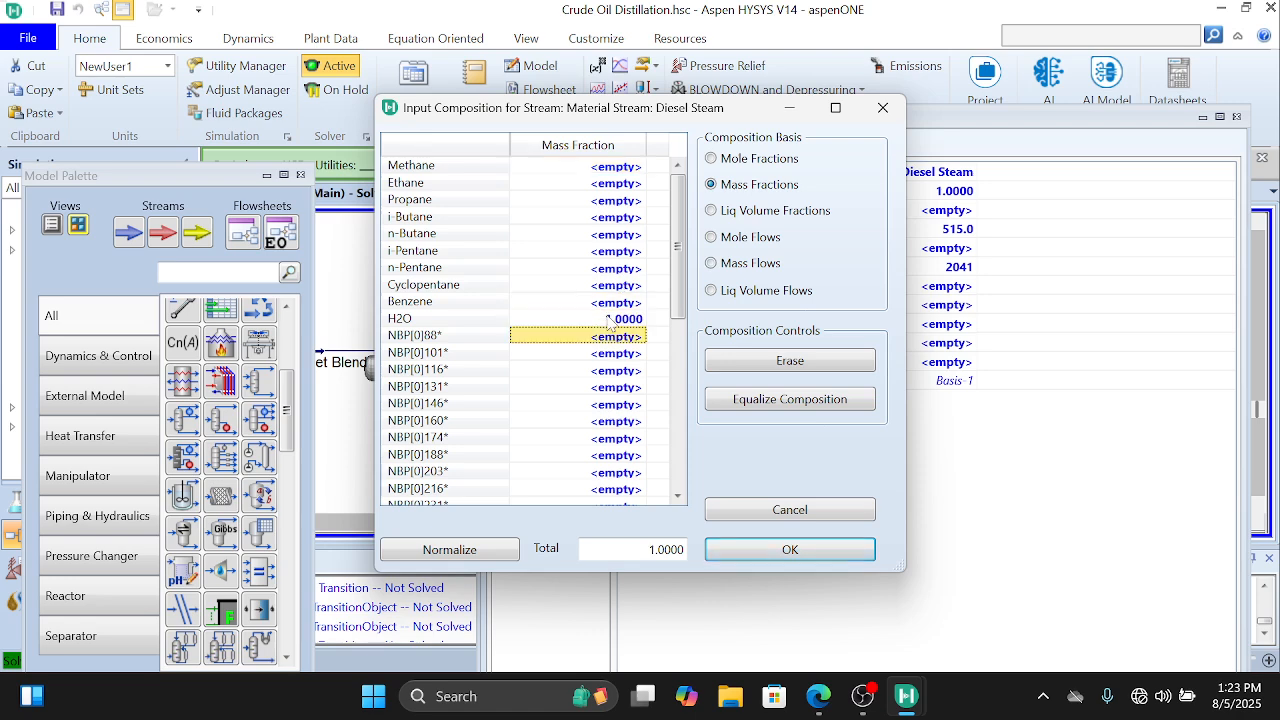
click(818, 548)
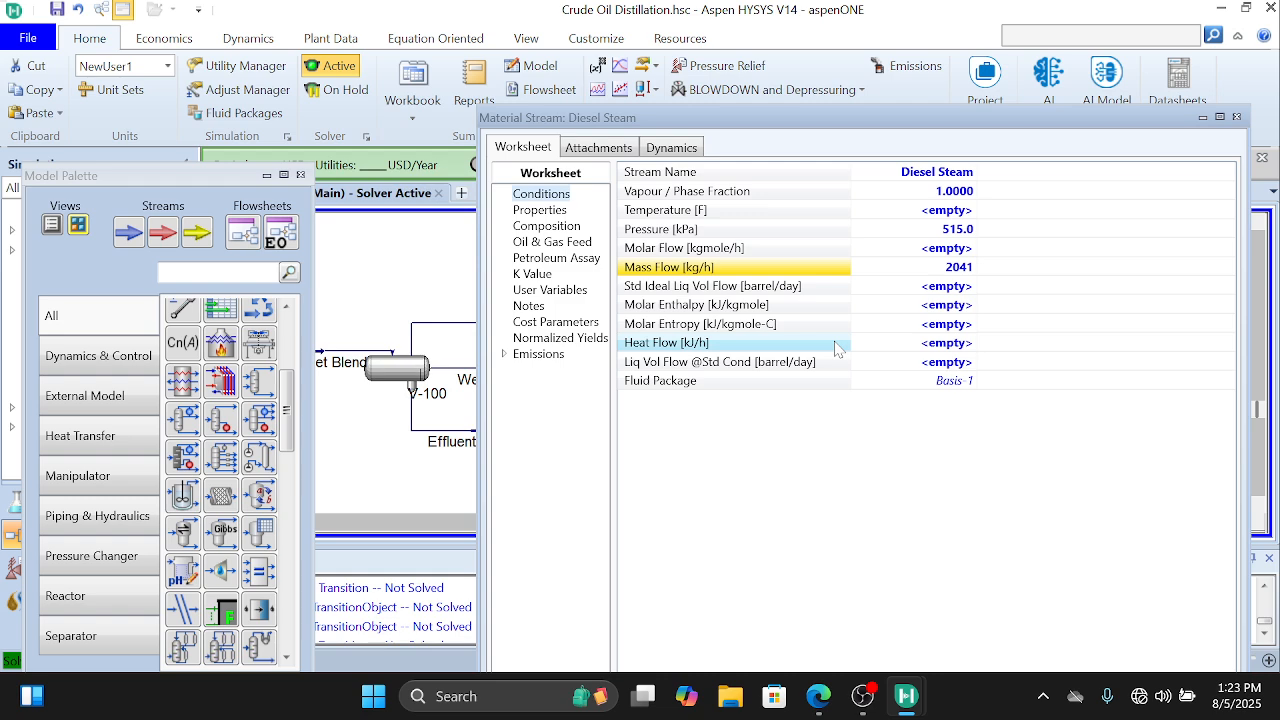
click(1236, 117)
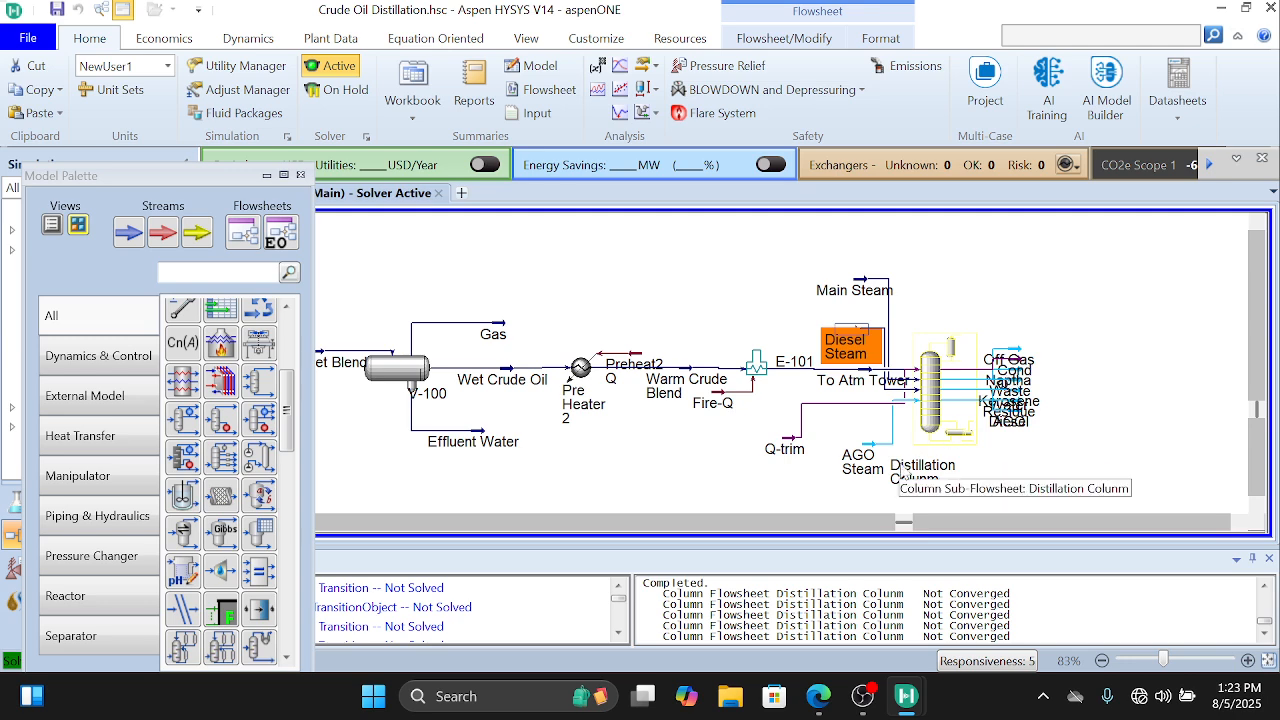
Step: Open the AGO Steam stream's conditions and set its vapour fraction to 1
double_click(860, 442)
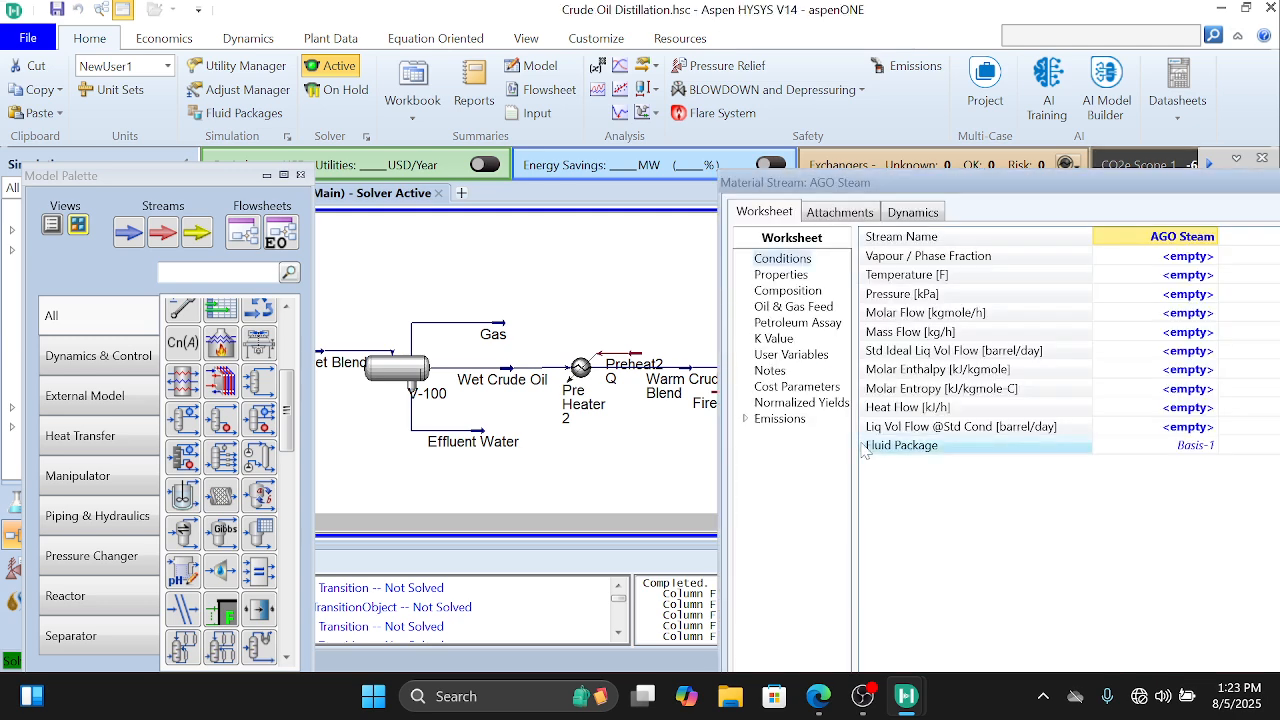
click(1175, 281)
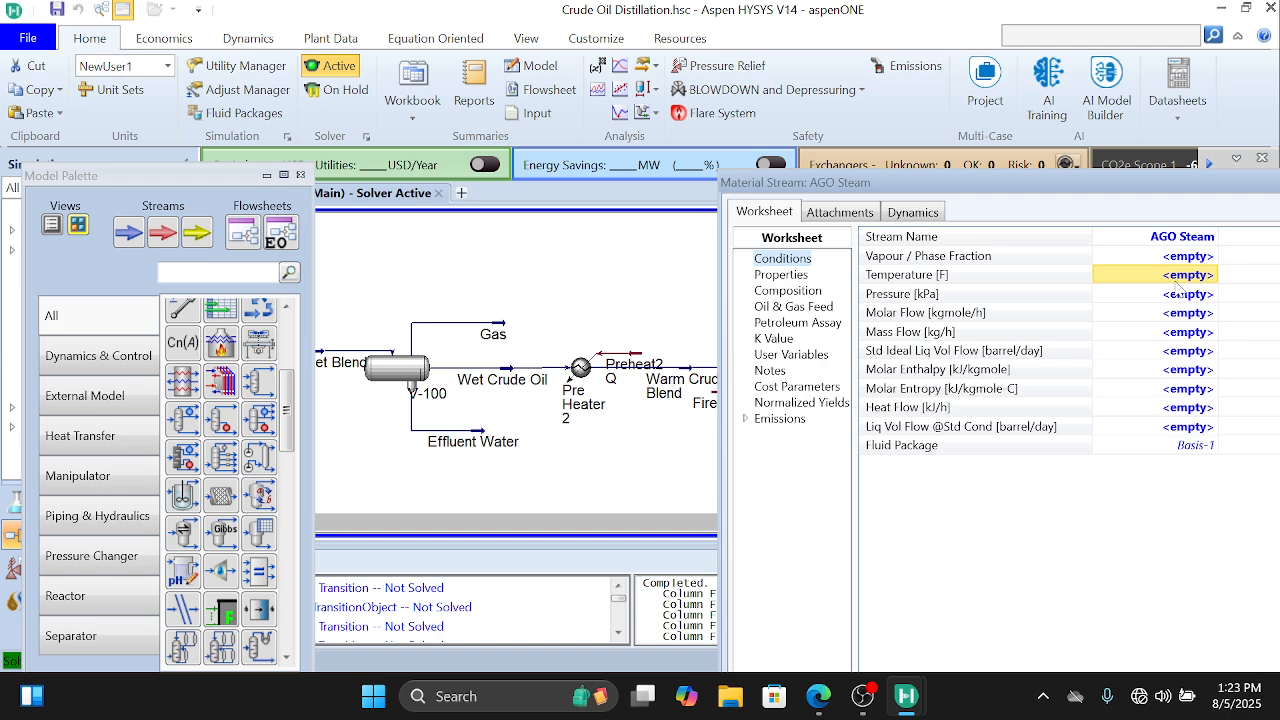
click(1197, 260)
text(1)
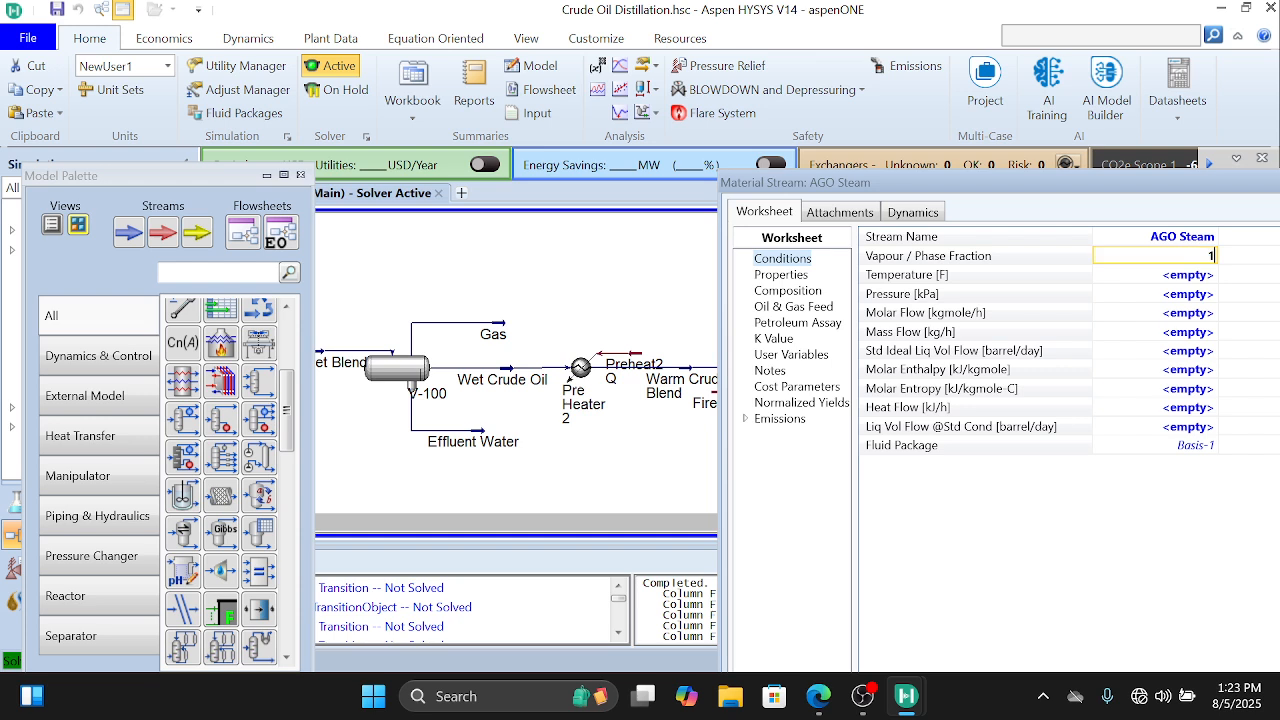
key(Return)
Step: Set the AGO Steam stream's pressure to 74.7 psia
click(1199, 297)
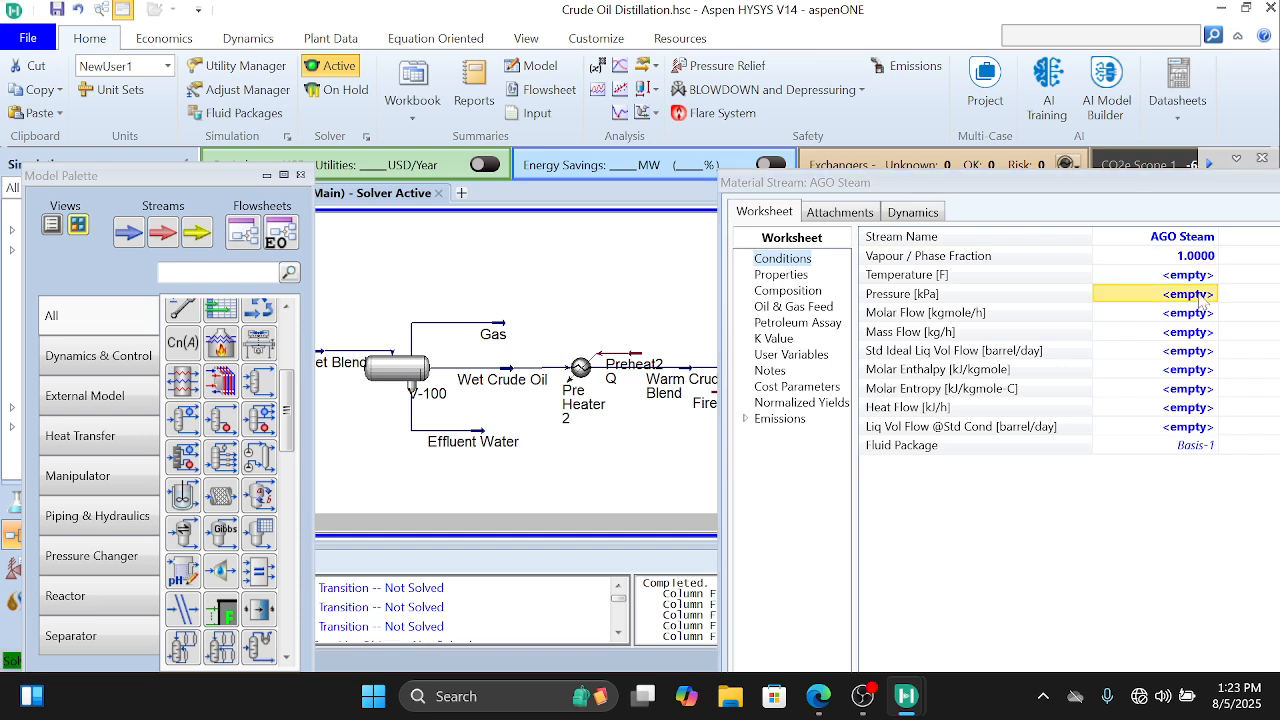
text(74.)
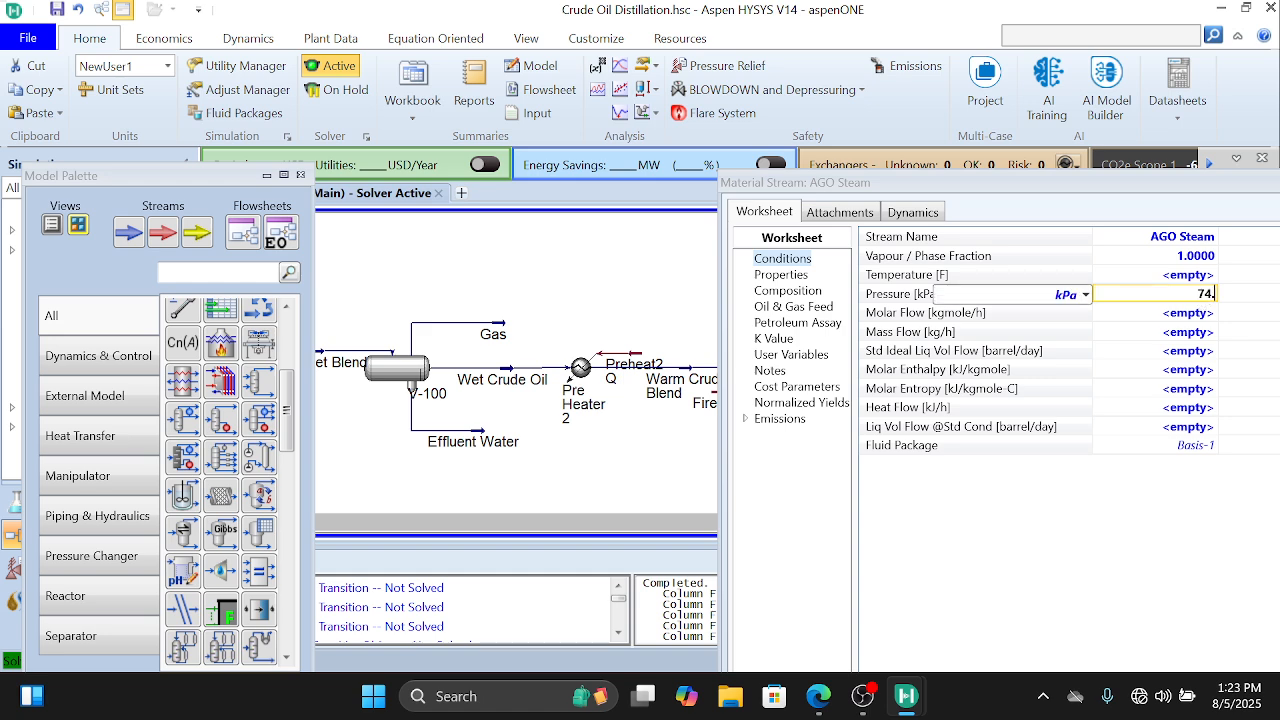
text(7)
click(1085, 294)
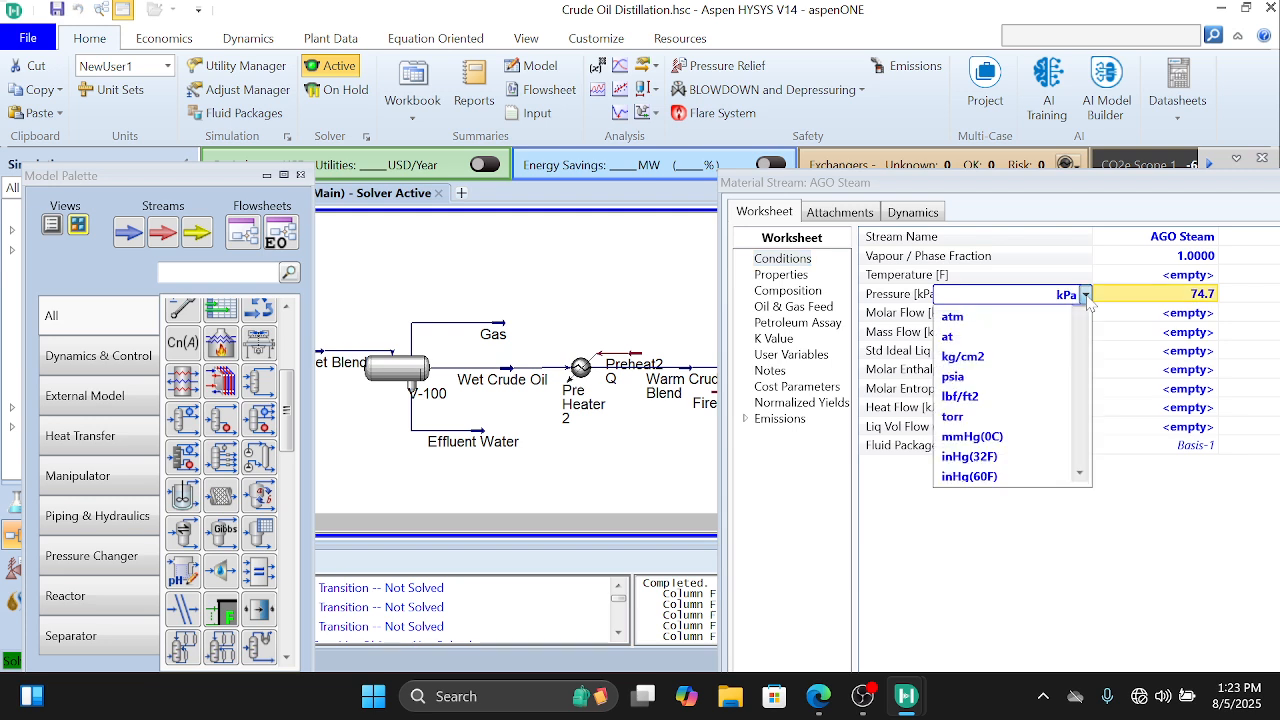
click(1018, 521)
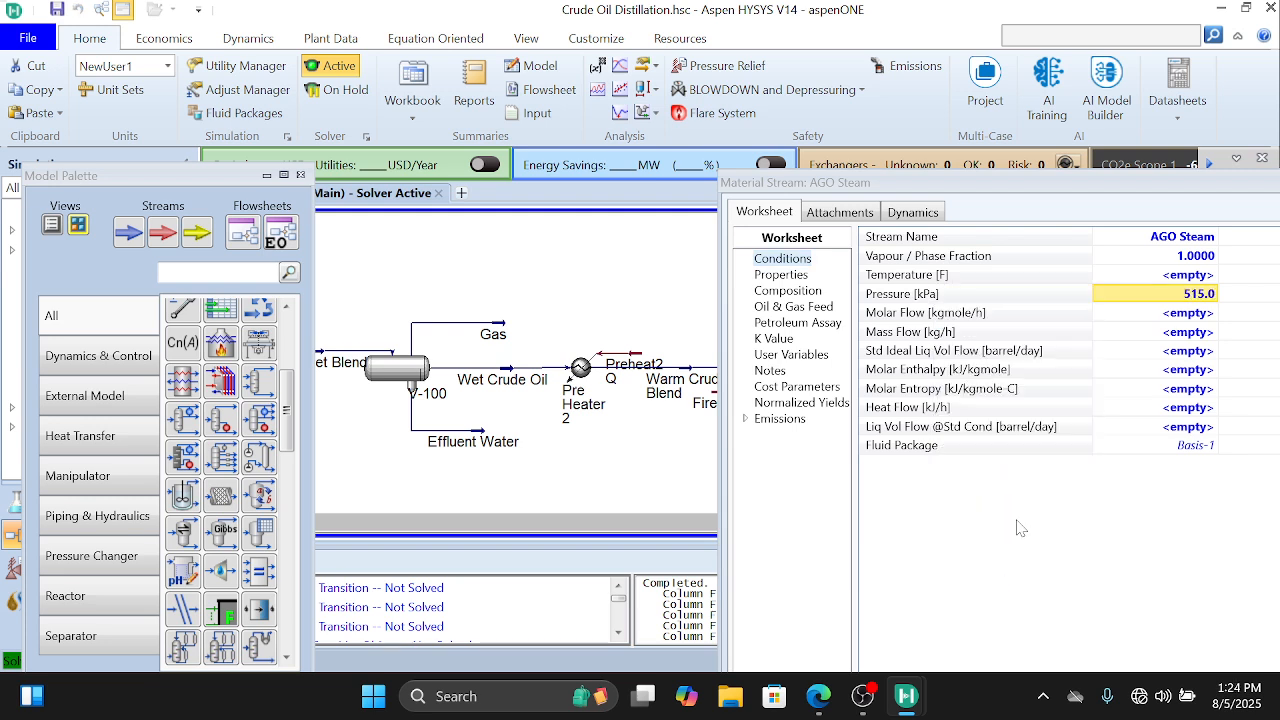
Step: Set the AGO Steam stream's mass flow to 4000 lb/hr
click(1198, 336)
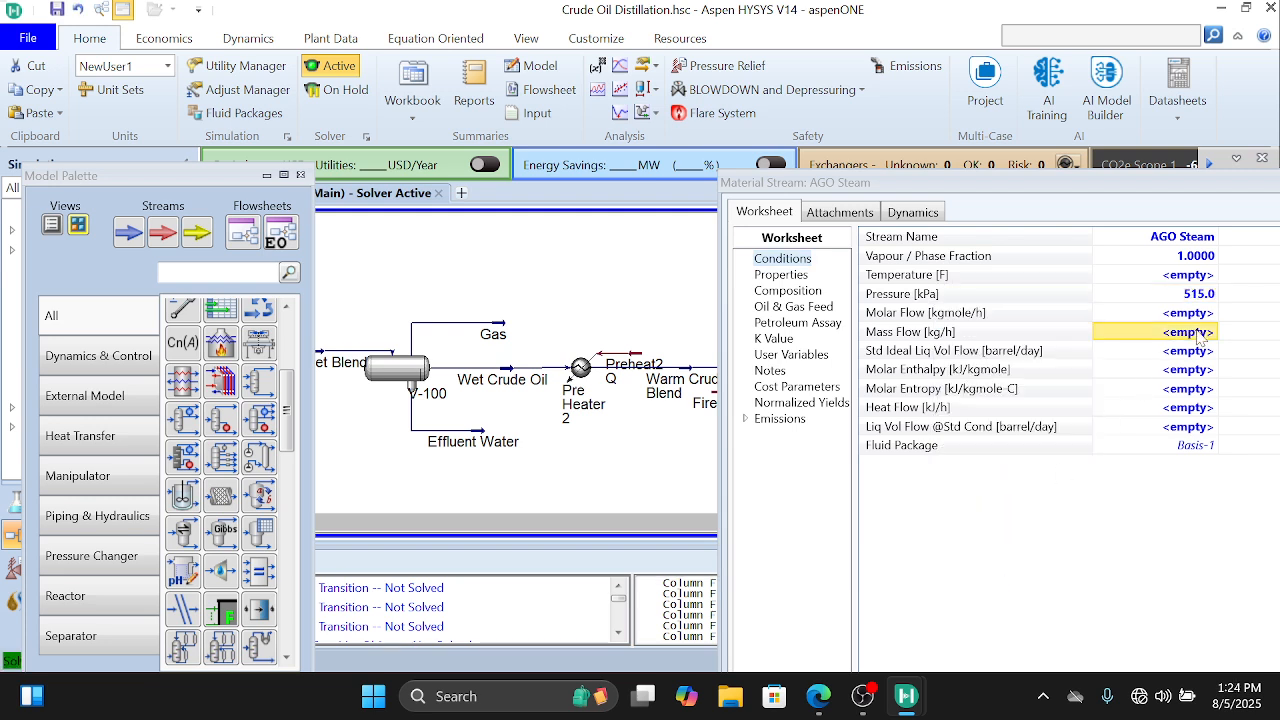
text(4000)
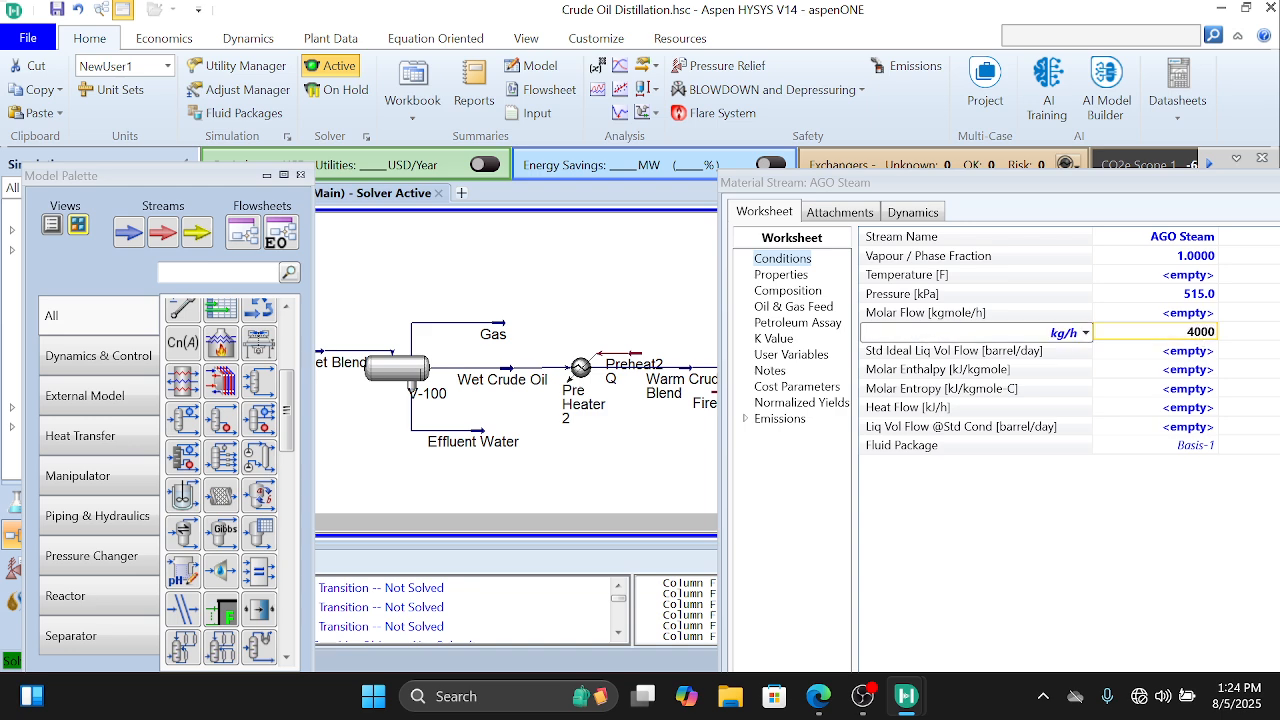
click(1086, 333)
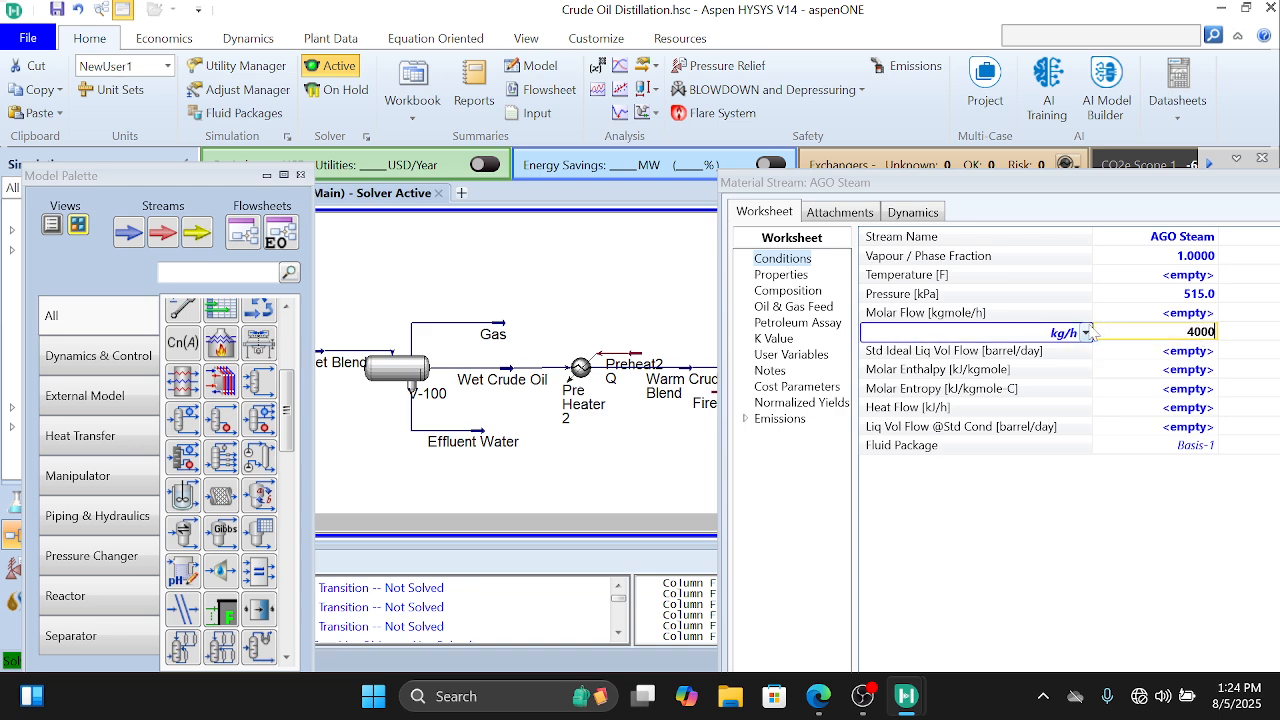
scroll(1024, 450, down, 10)
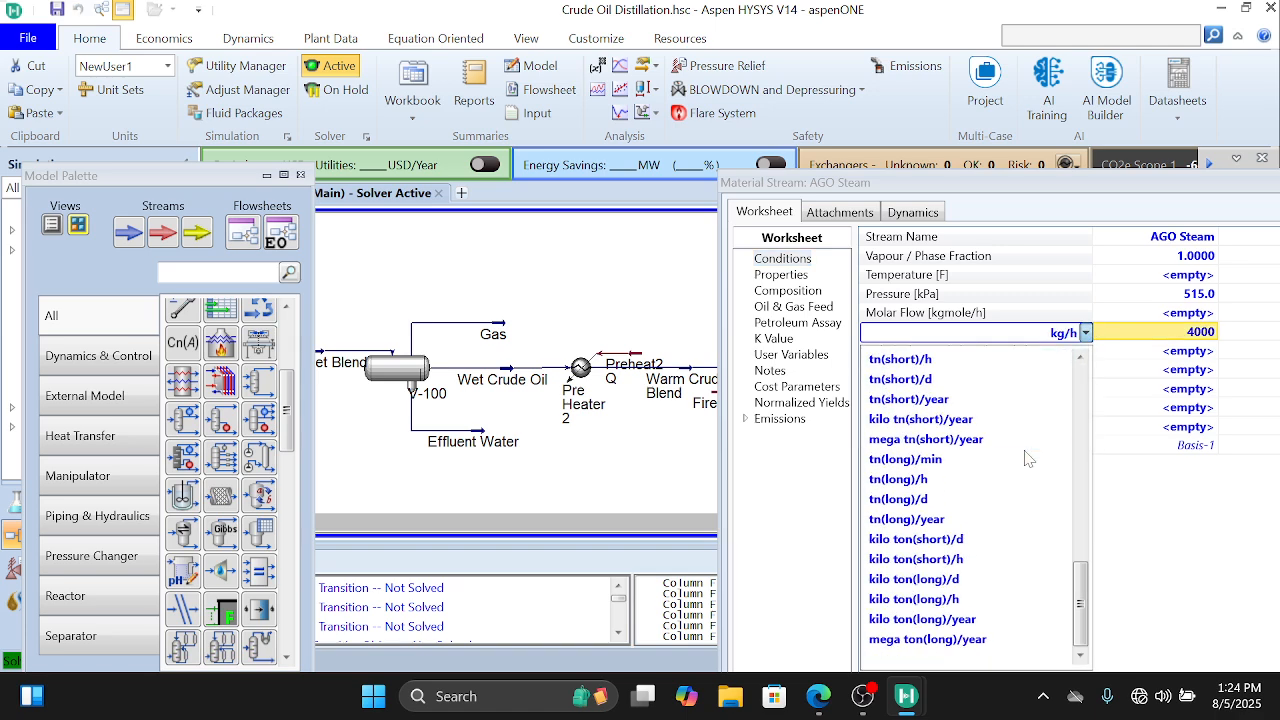
scroll(1024, 450, up, 15)
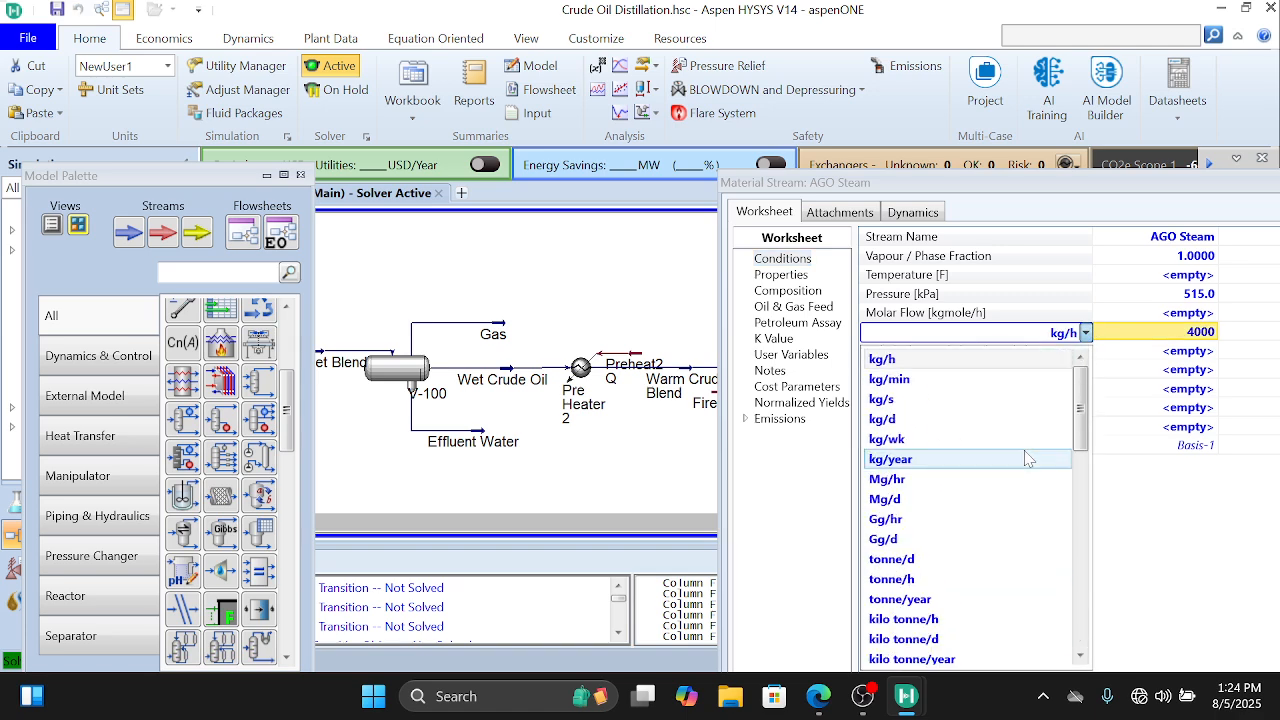
scroll(1028, 458, down, 6)
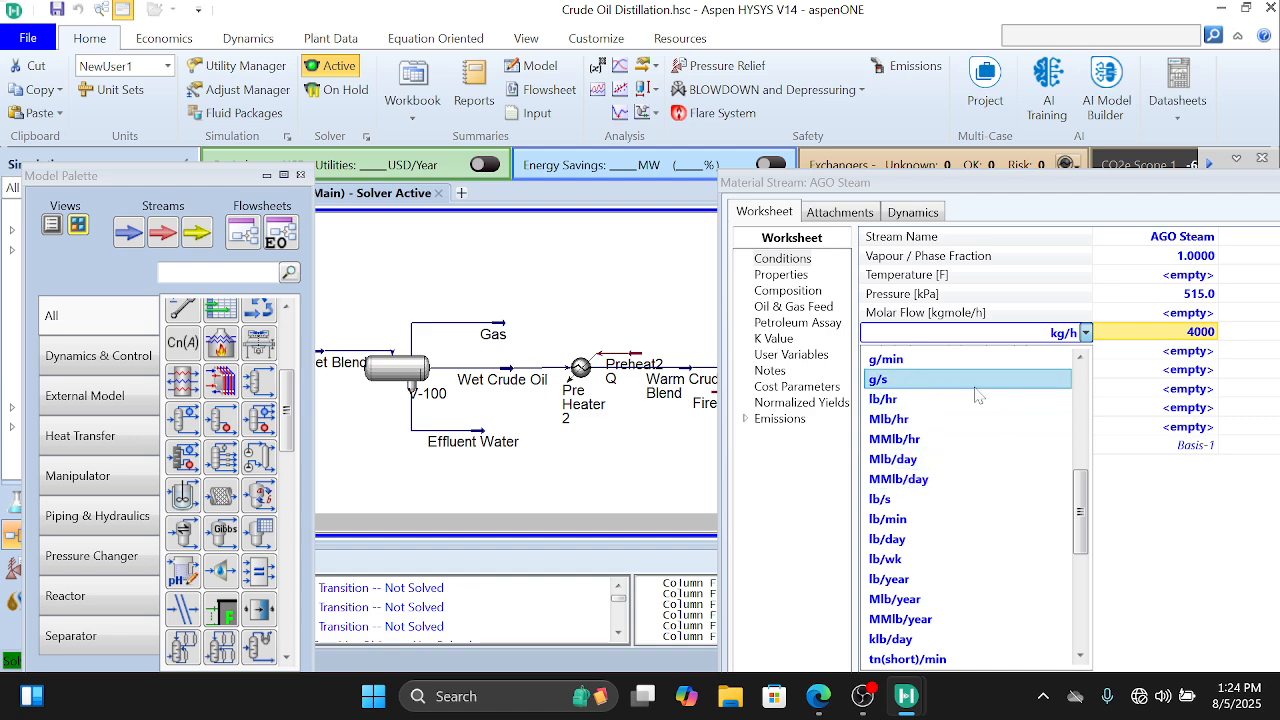
click(980, 399)
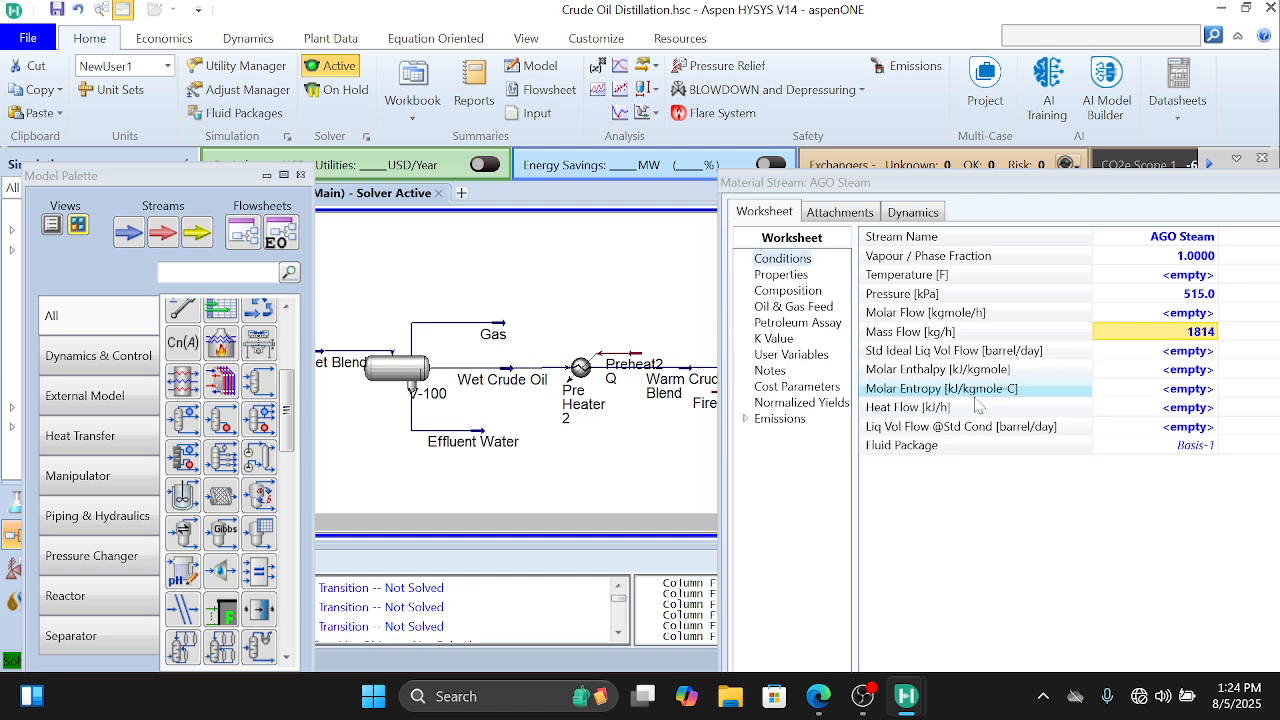
Step: Define the AGO Steam composition with an H2O mass fraction of 1, and close the stream's window
double_click(980, 331)
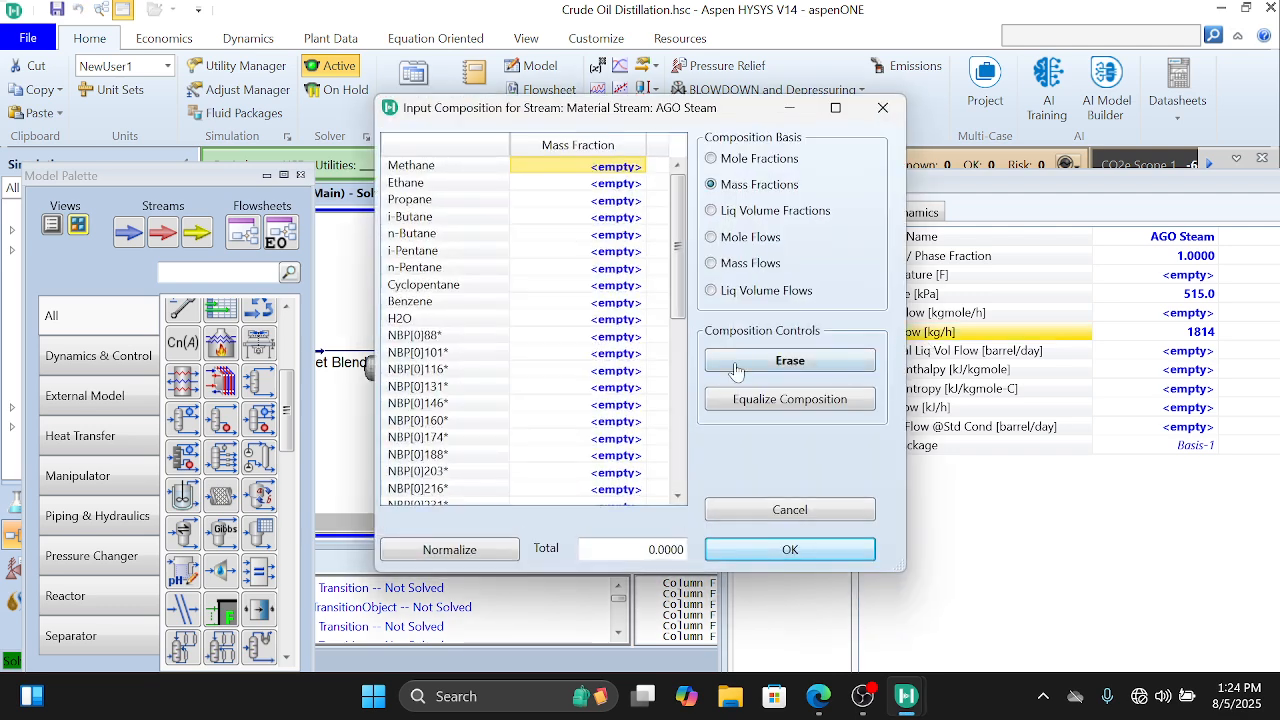
click(608, 320)
text(1)
key(Return)
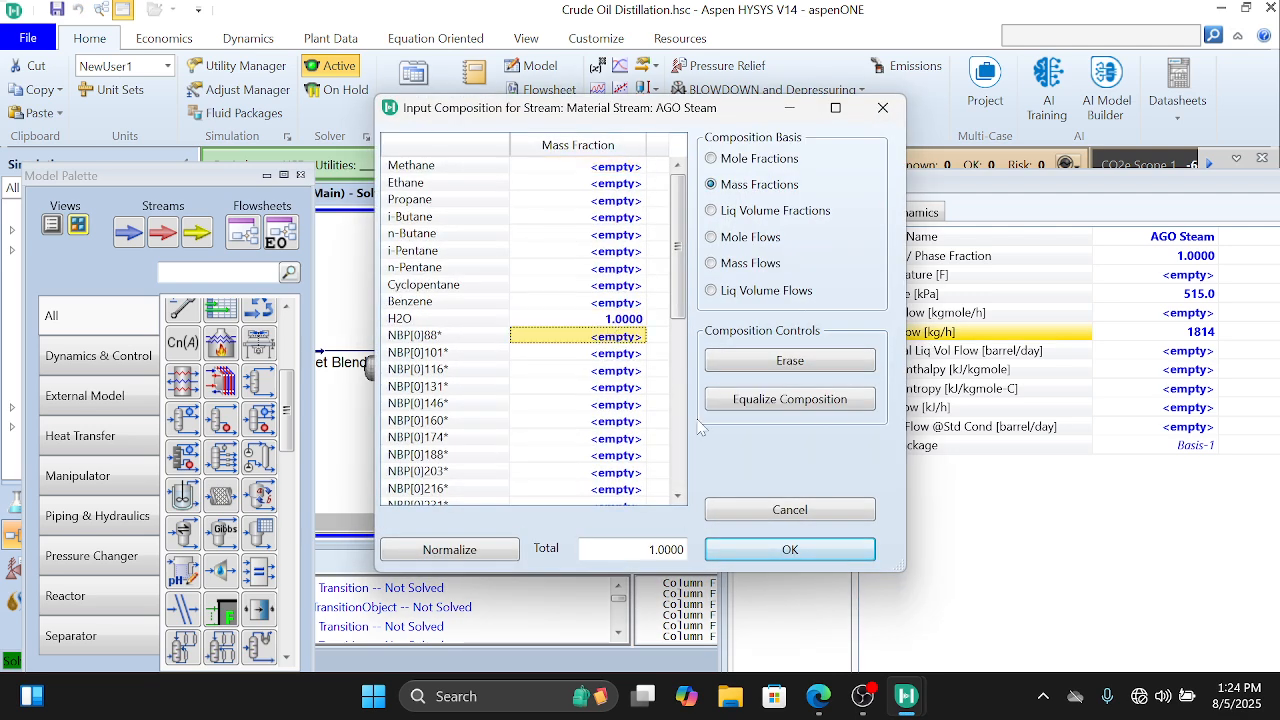
click(786, 550)
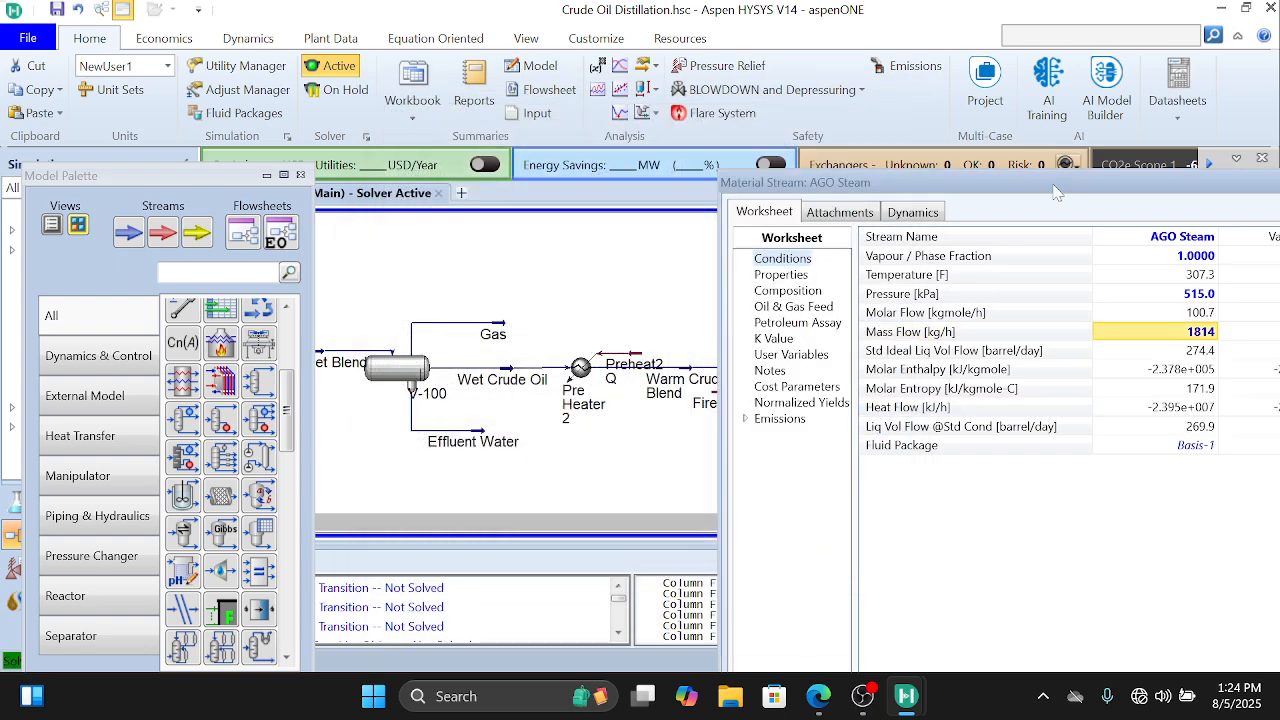
drag(1060, 193, 624, 224)
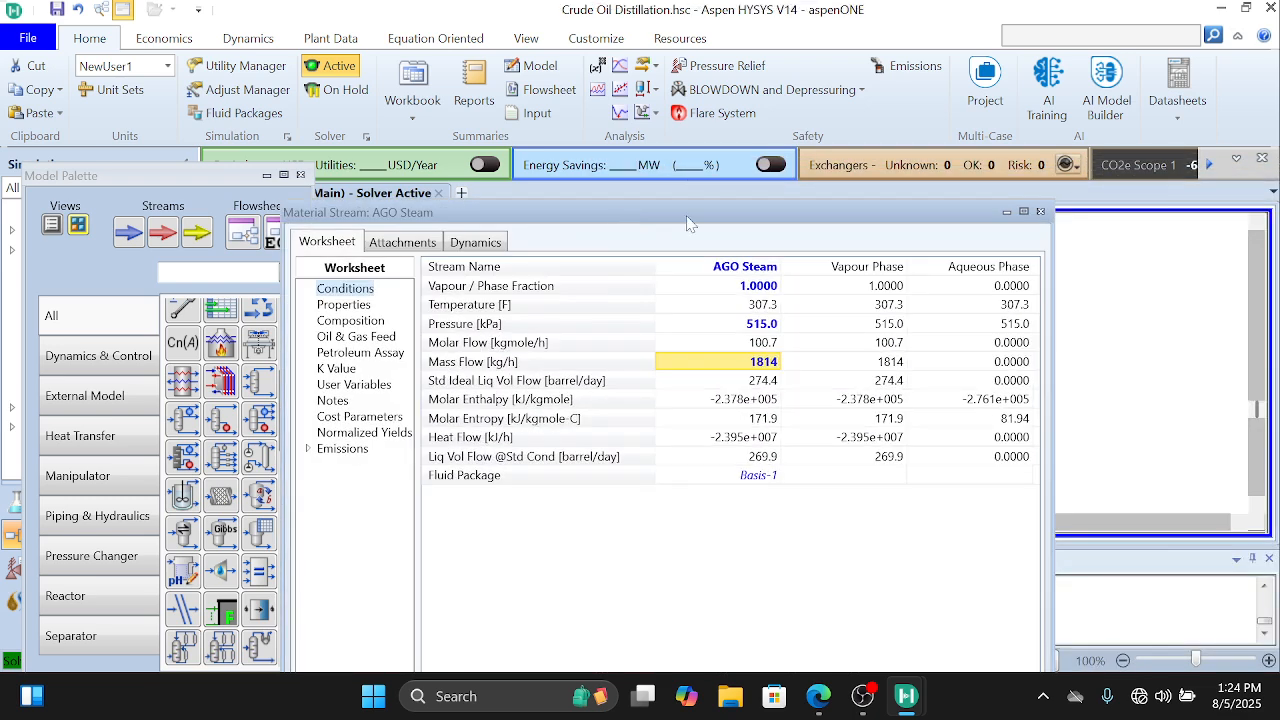
click(1040, 212)
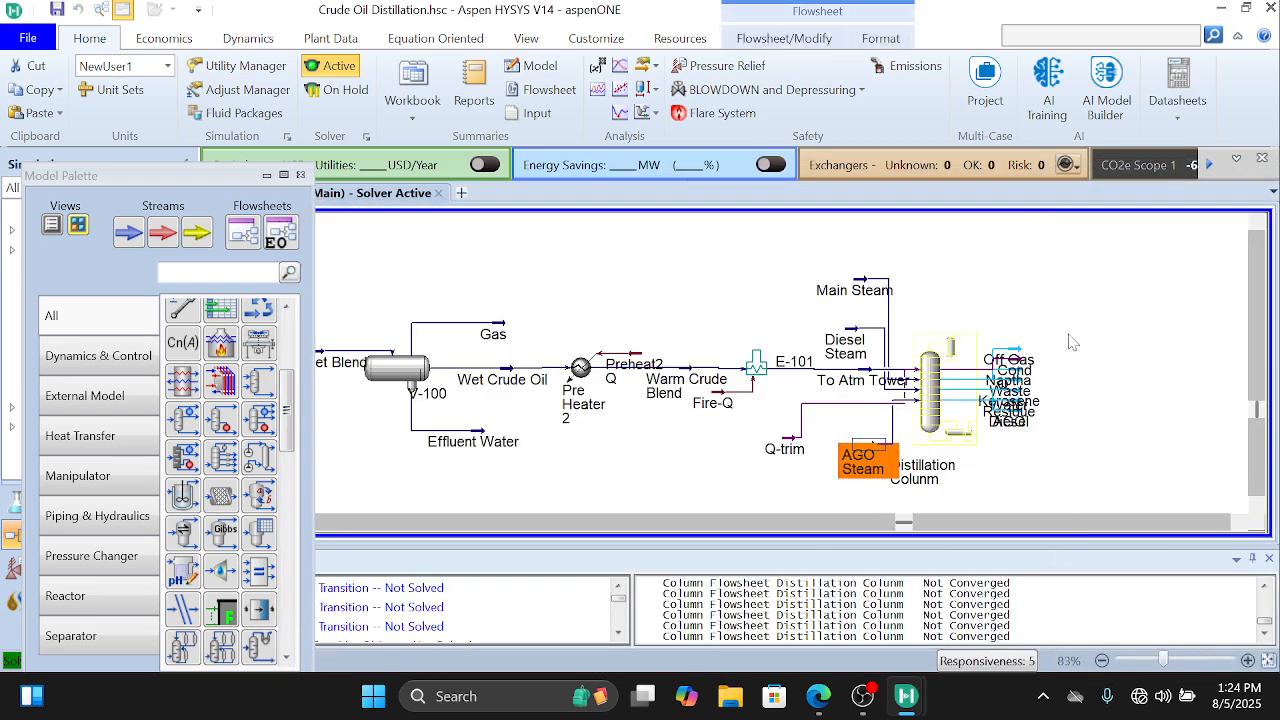
Step: Open the distillation column's monitor and make the Distillate Rate, Vap Prod Rate and Duty specifications active to solve the column
double_click(940, 410)
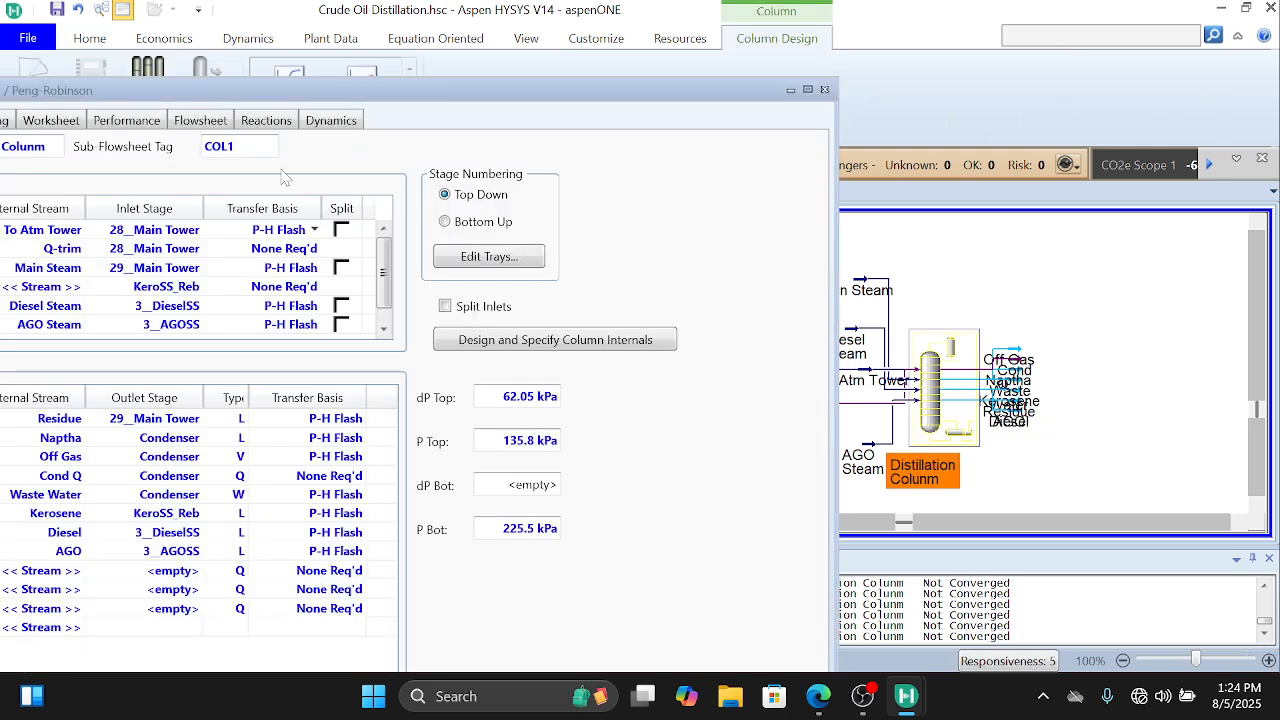
drag(325, 92, 330, 4)
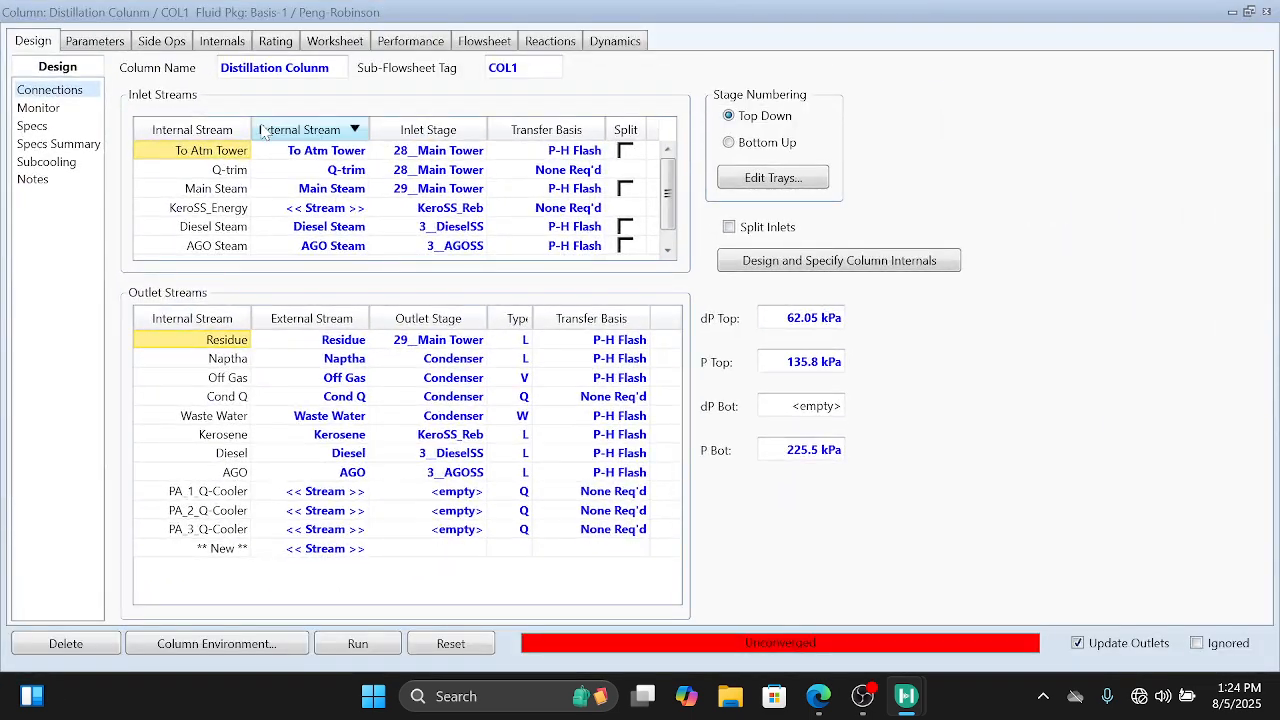
click(38, 108)
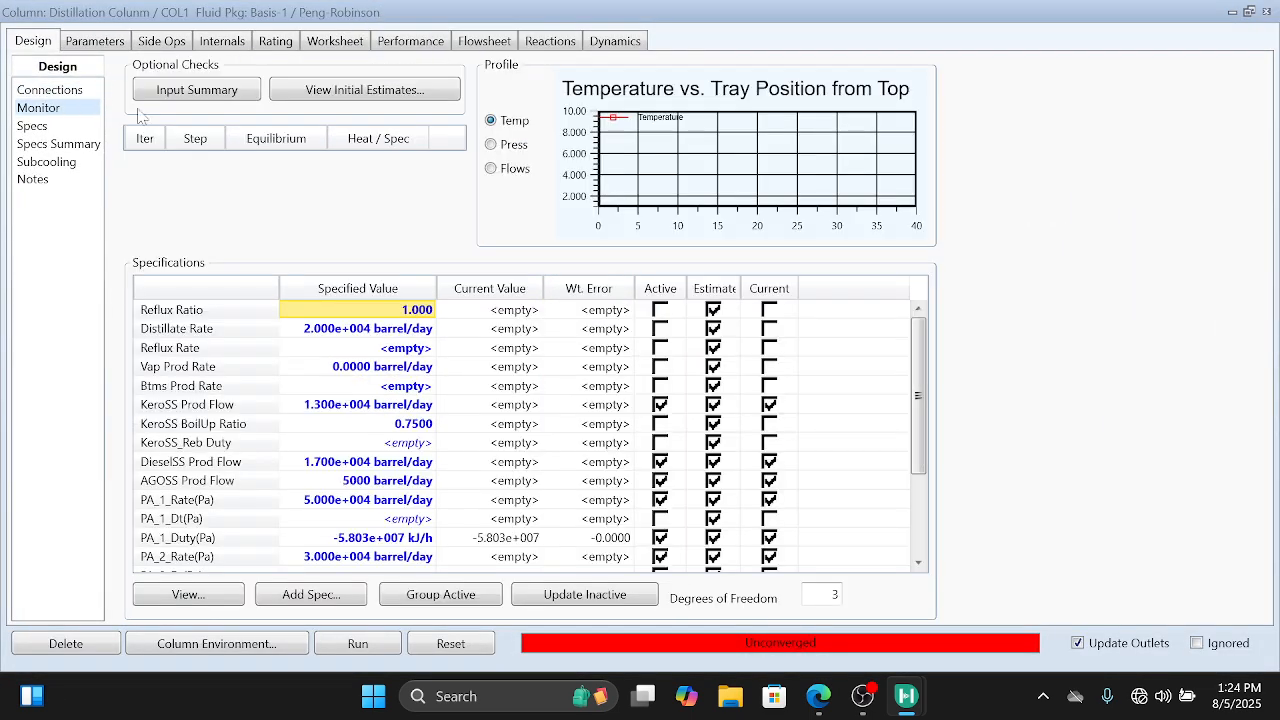
click(660, 329)
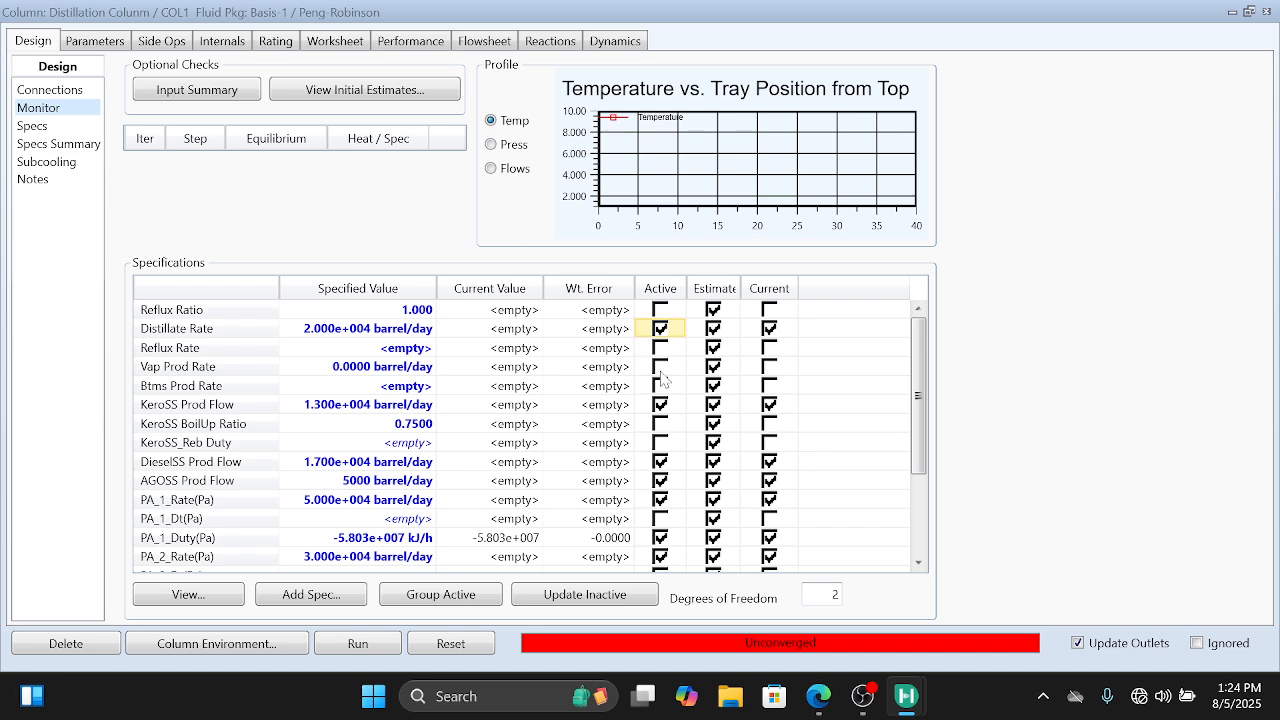
click(660, 367)
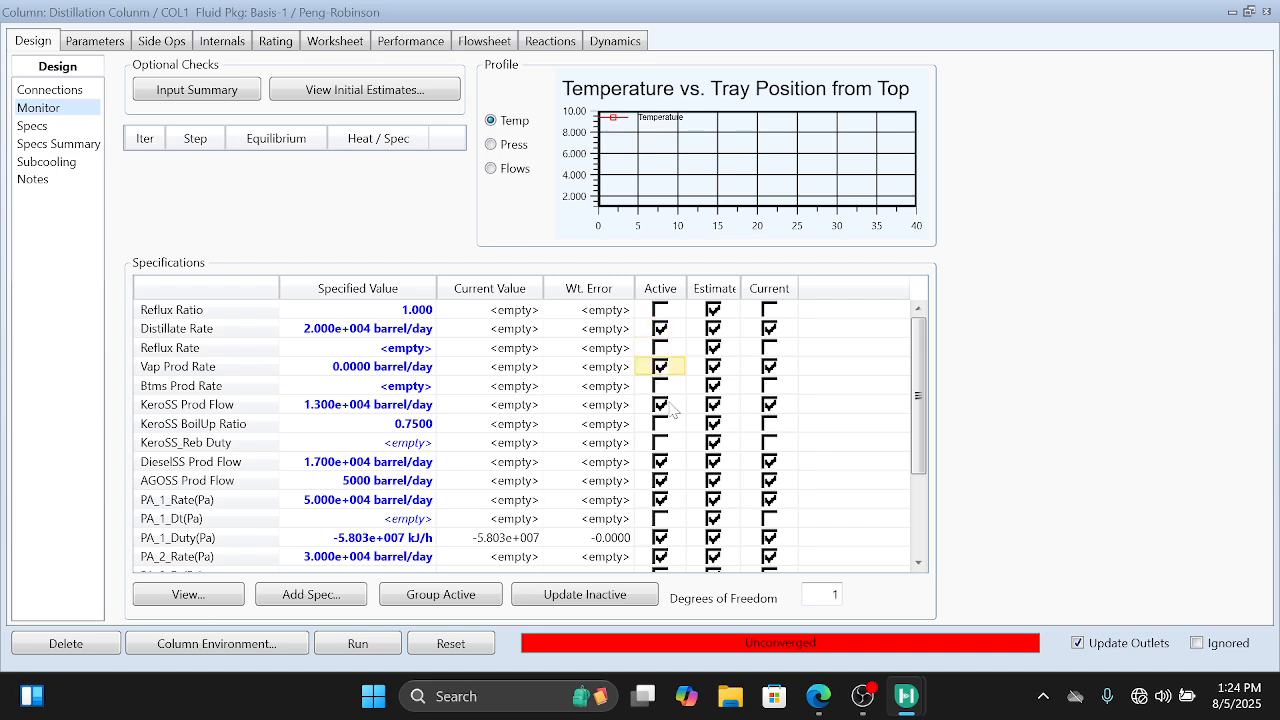
scroll(710, 450, down, 3)
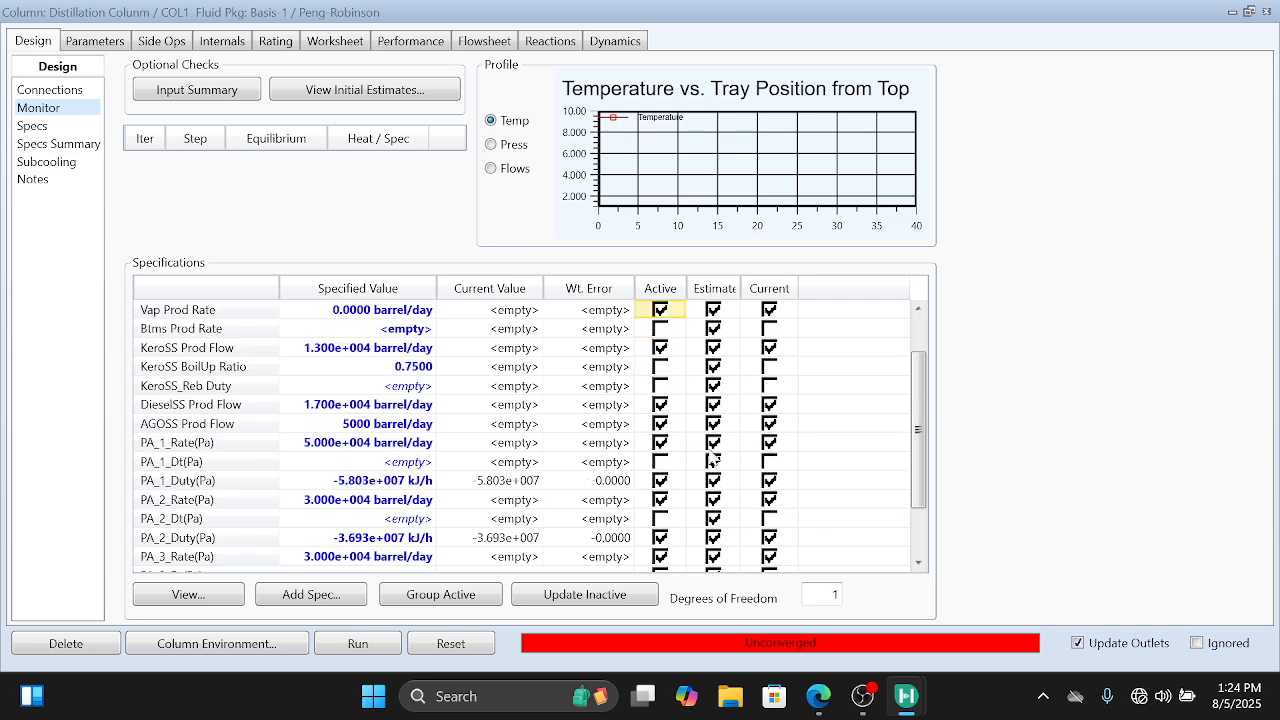
click(660, 558)
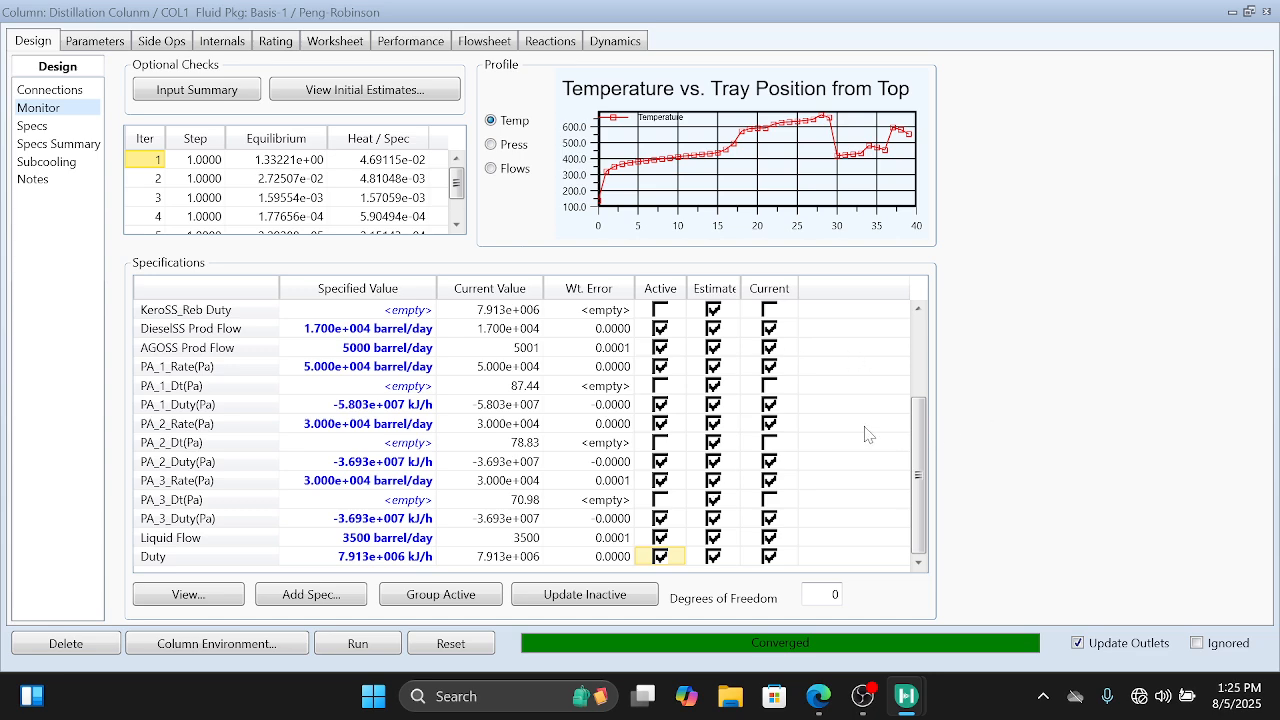
scroll(868, 434, up, 3)
scroll(868, 434, down, 3)
scroll(866, 434, up, 3)
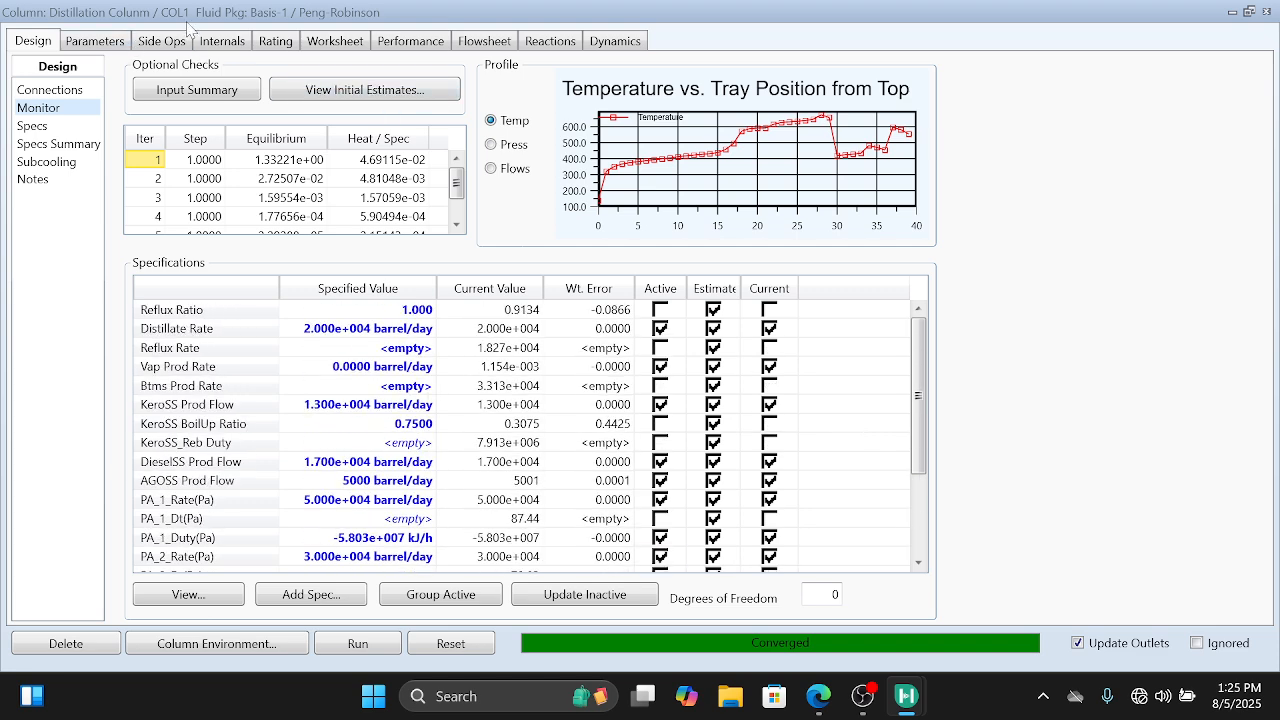
Step: Set the overall stage efficiency of Main Tower stages 1 to 29 to 0.8, and return to the column's monitor
click(168, 44)
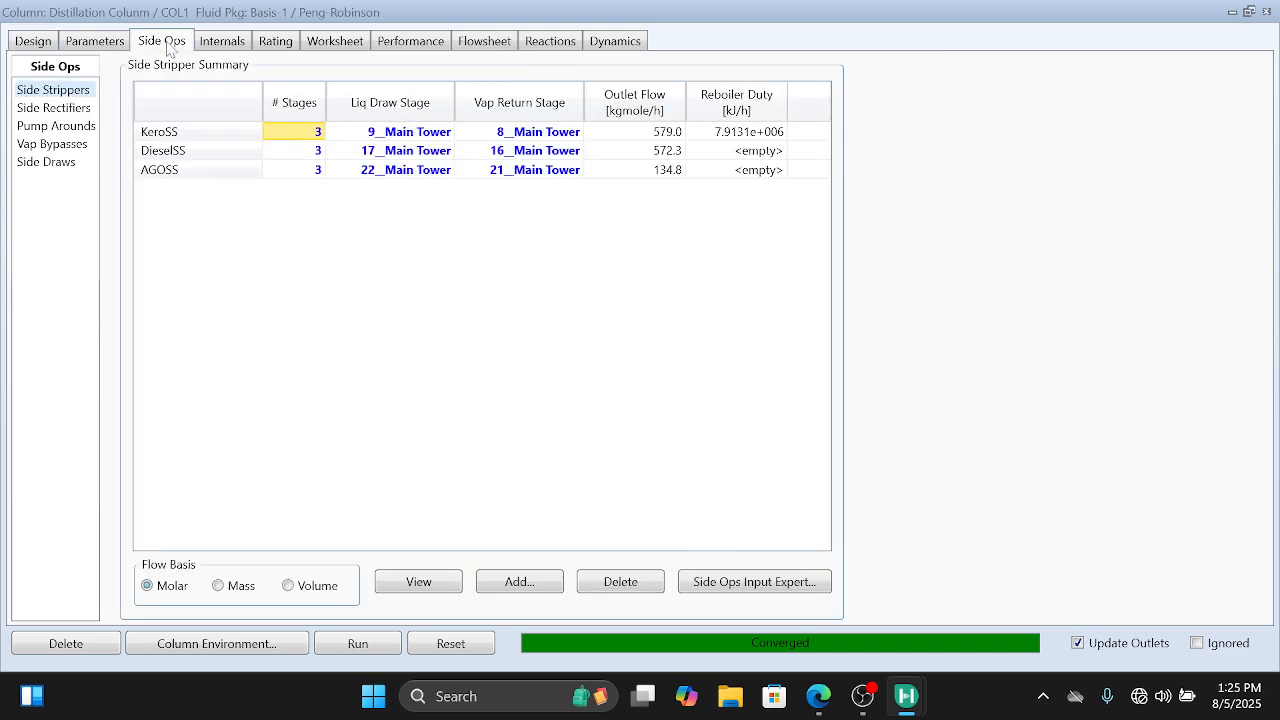
click(92, 45)
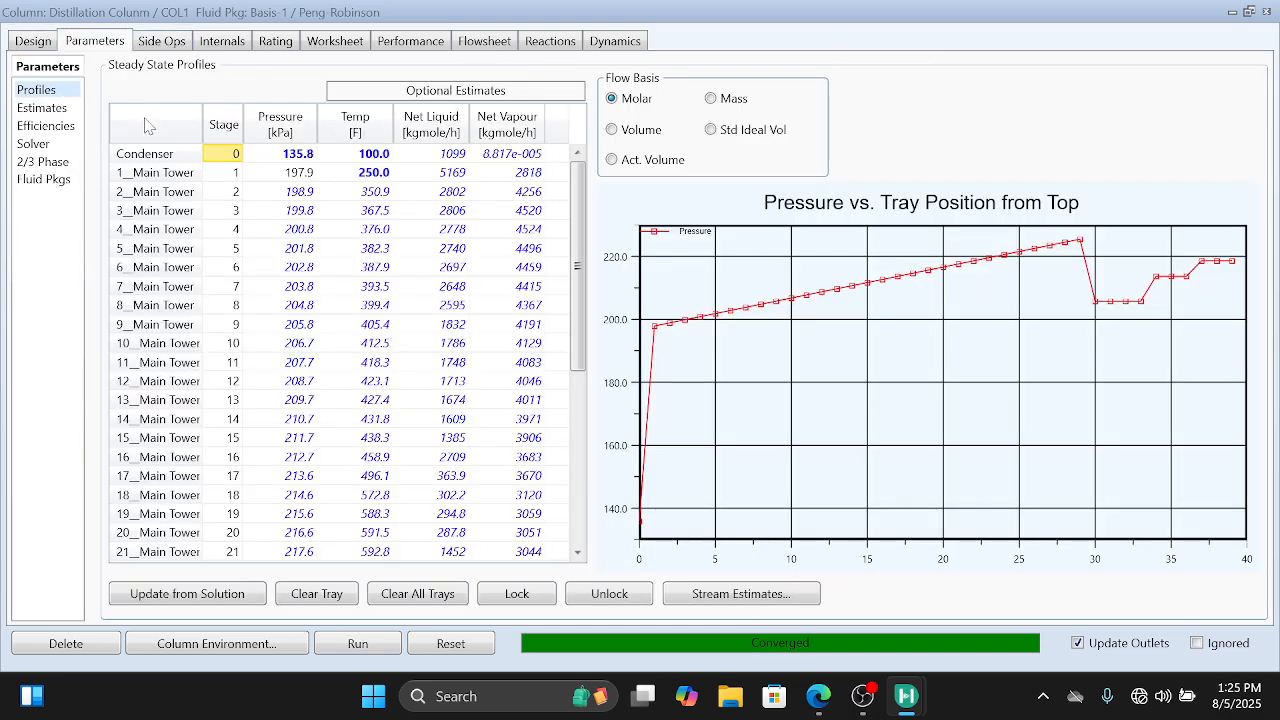
click(50, 127)
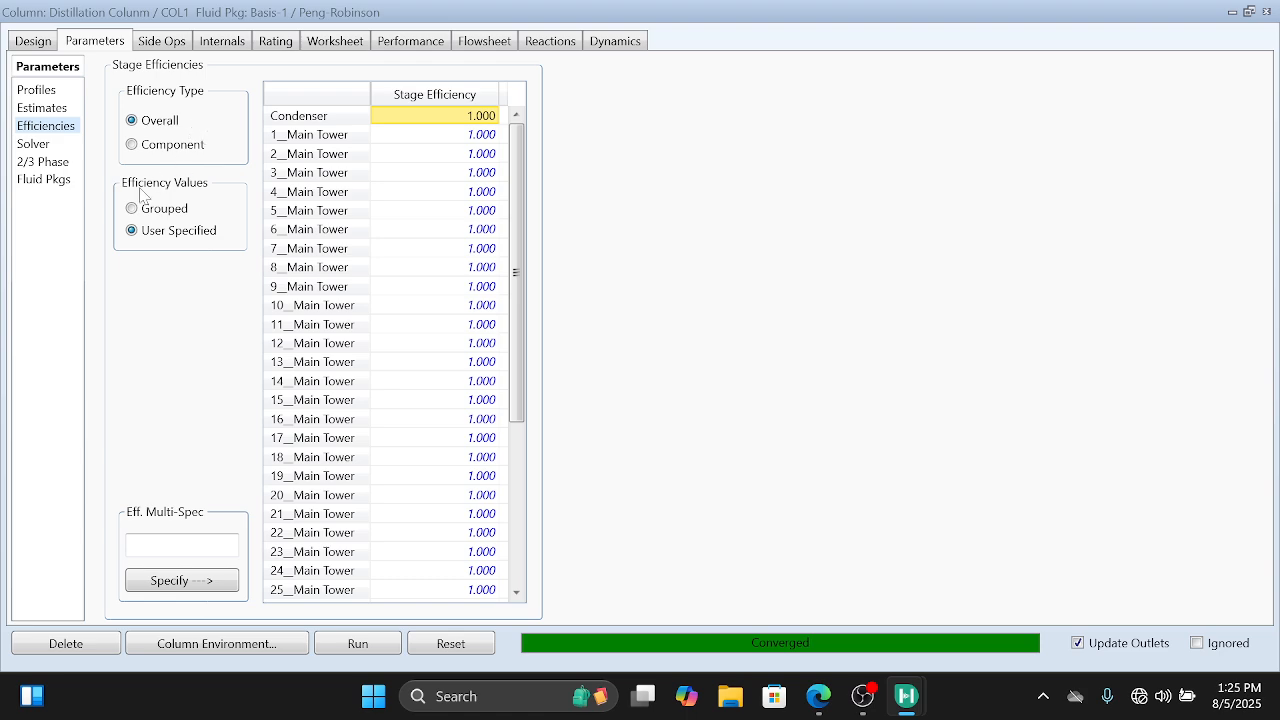
click(236, 544)
text(0.8)
click(476, 135)
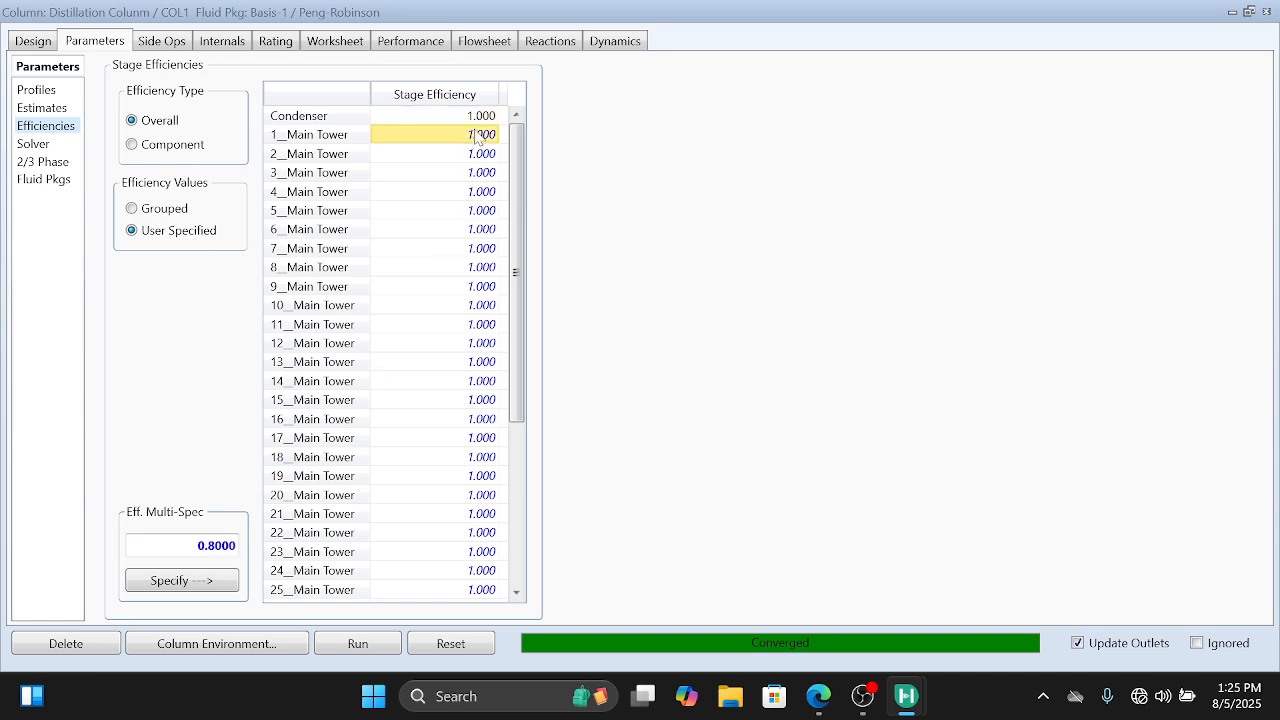
key(shift+Down)
key(shift+Down)
key(shift+Down)
key(shift+Down)
key(shift+Down)
key(shift+Down)
key(shift+Down)
key(shift+Down)
key(shift+Down)
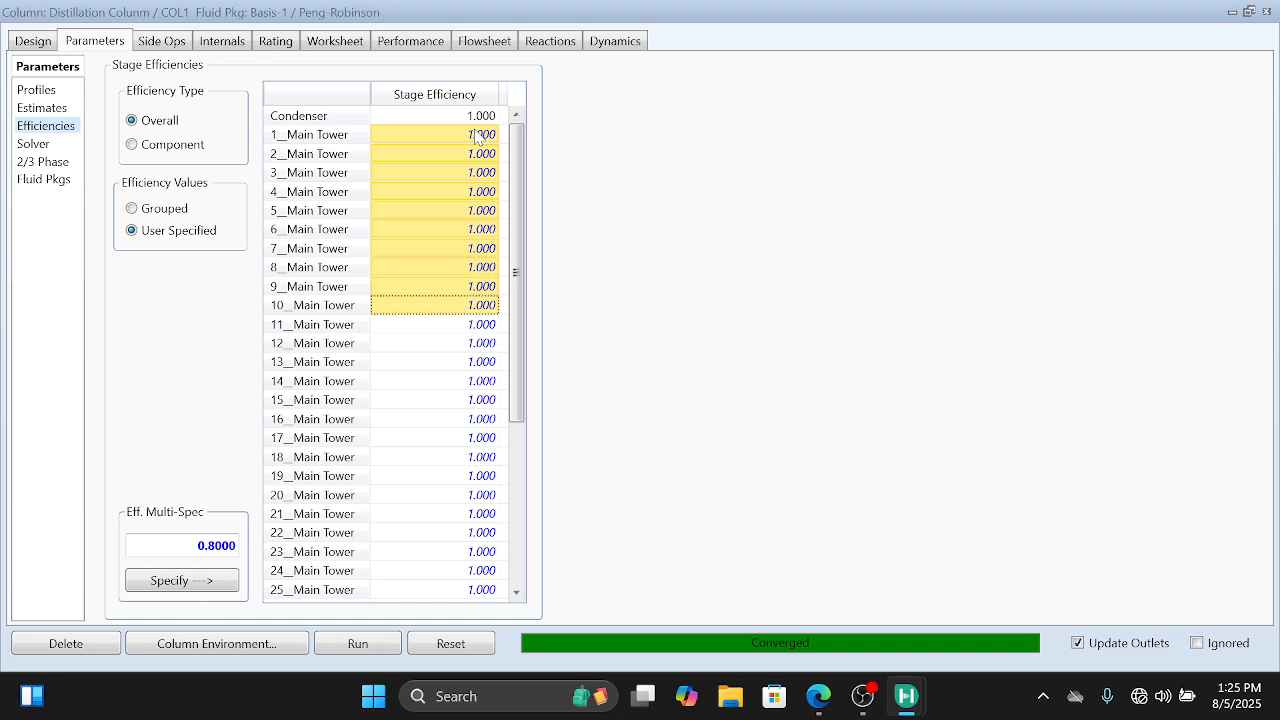
key(shift+Down)
key(shift+Down)
key(shift+Down)
key(shift+Down)
key(shift+Down)
key(shift+Down)
key(shift+Down)
key(shift+Down)
key(shift+Down)
key(shift+Down)
key(shift+Down)
key(shift+Down)
key(shift+Down)
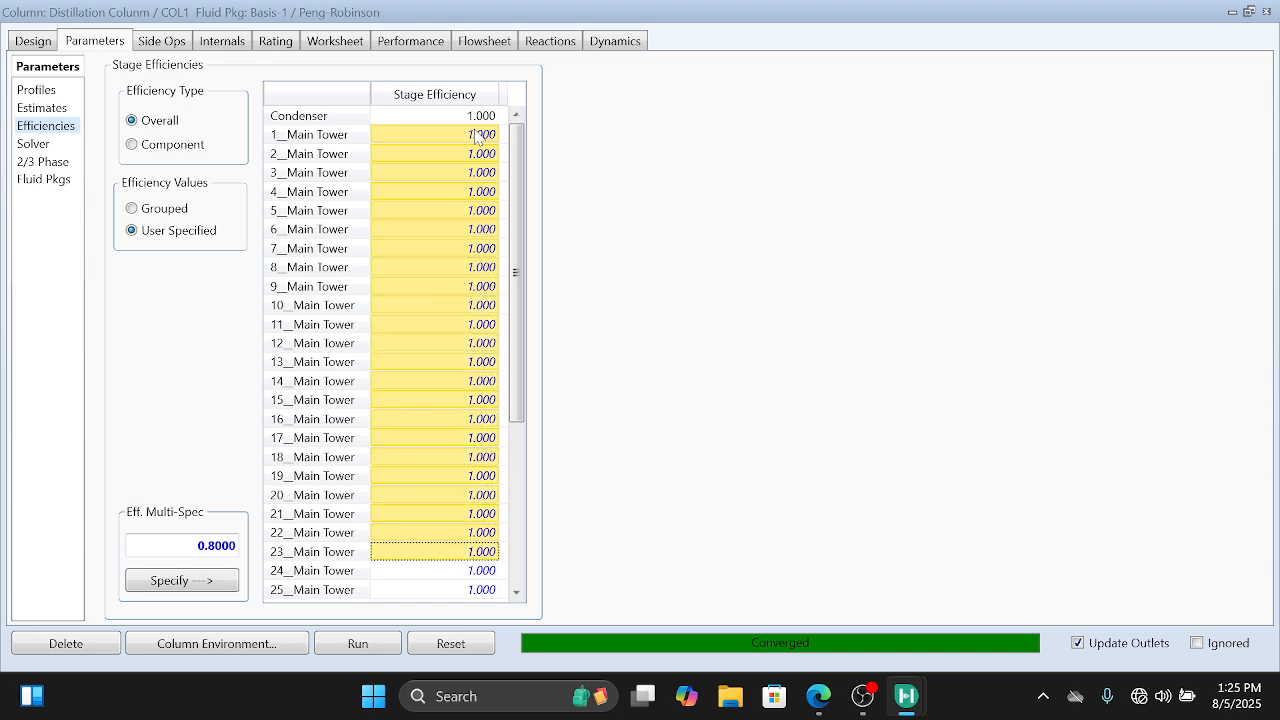
key(shift+Down)
key(shift+Down)
key(shift+Down)
key(shift+Down)
key(shift+Down)
key(shift+Down)
key(shift+Down)
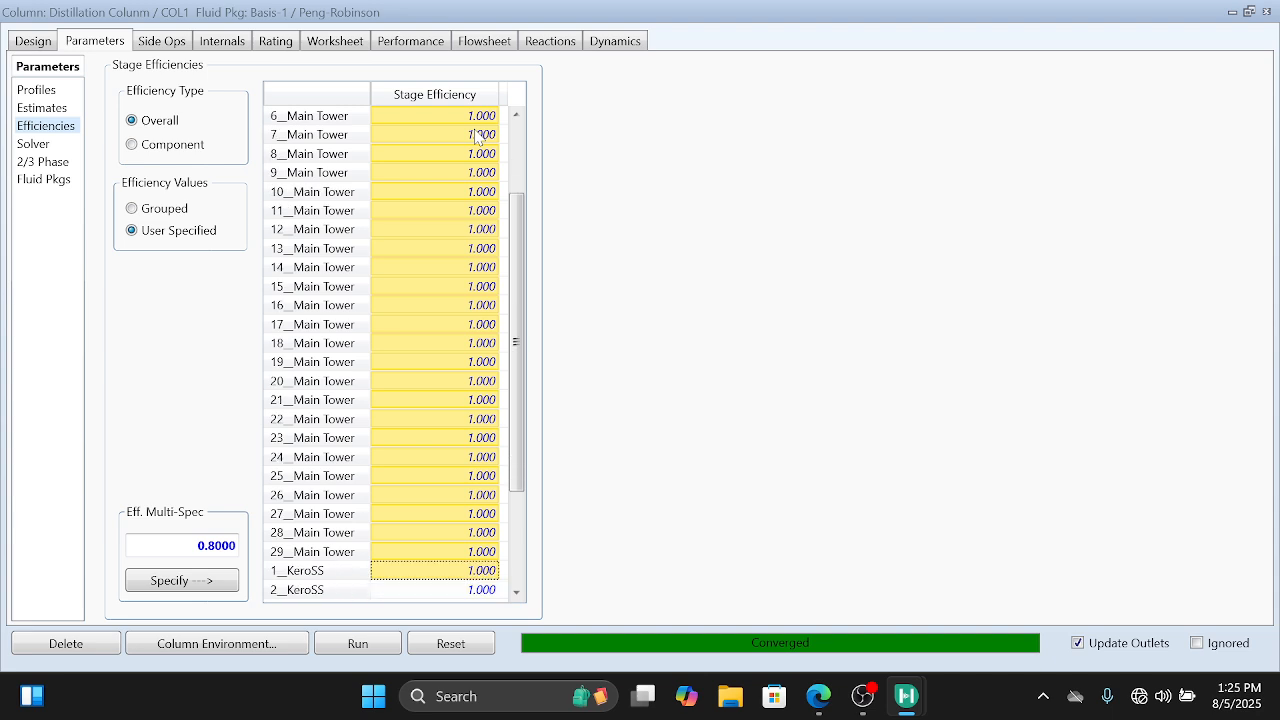
key(shift+Up)
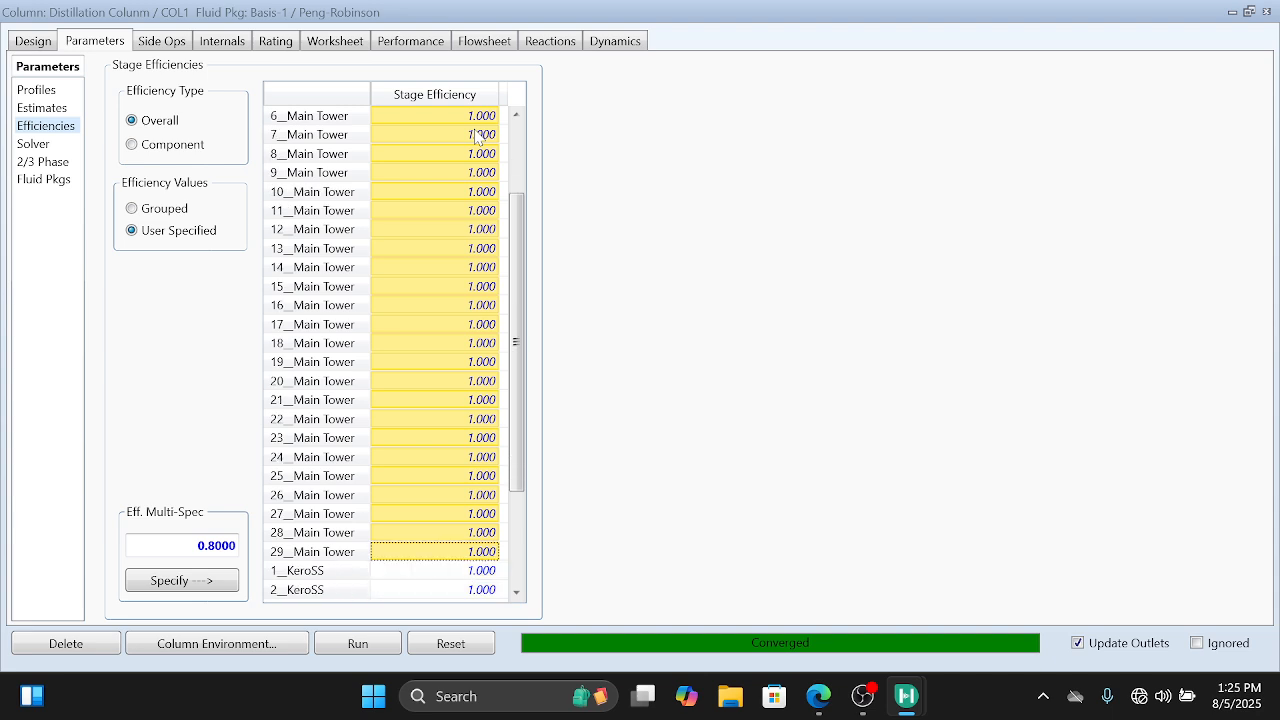
click(210, 585)
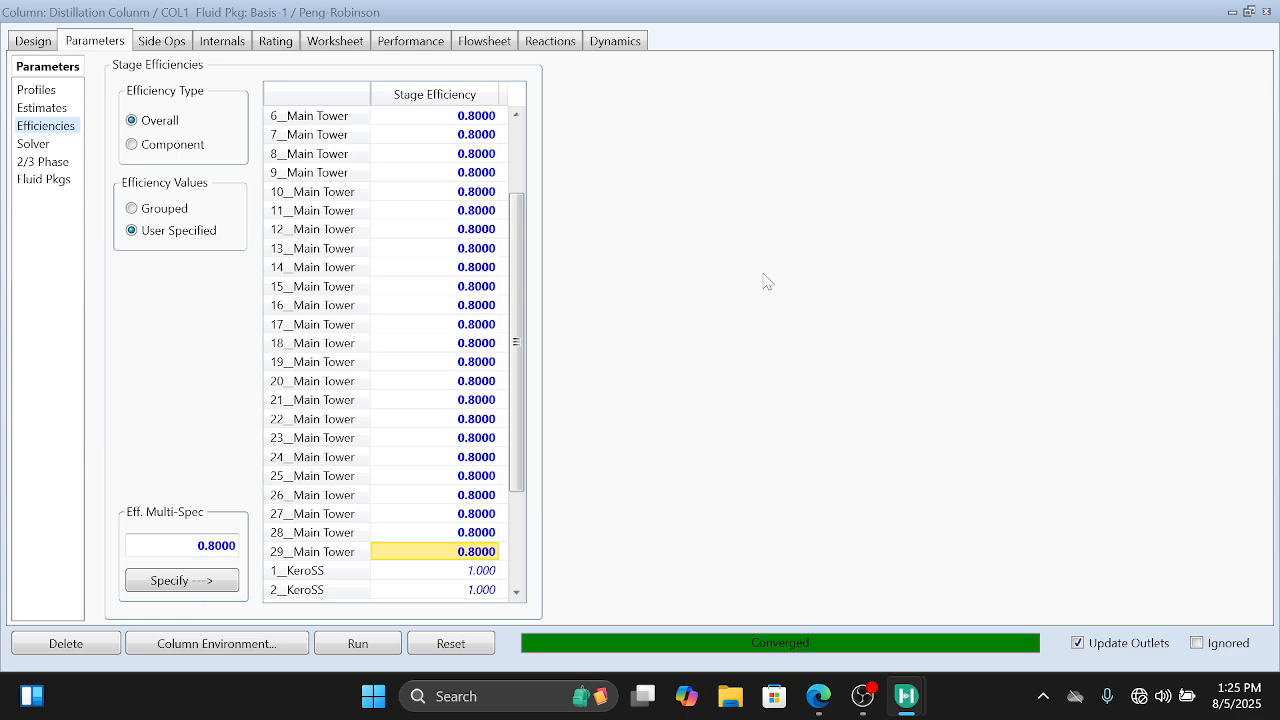
click(33, 44)
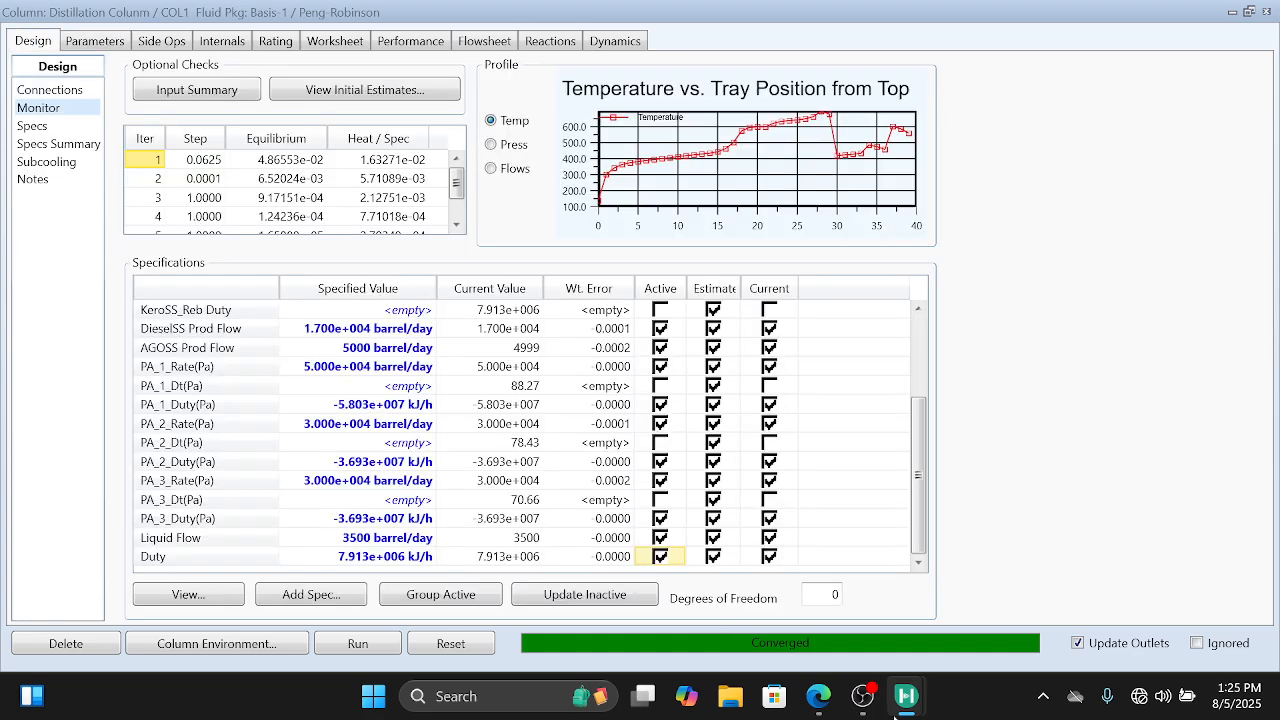
Step: Switch to CrudeOilDistillation.pdf in Edge and examine the column specification tables and the end-product production rates in Table 4
click(828, 600)
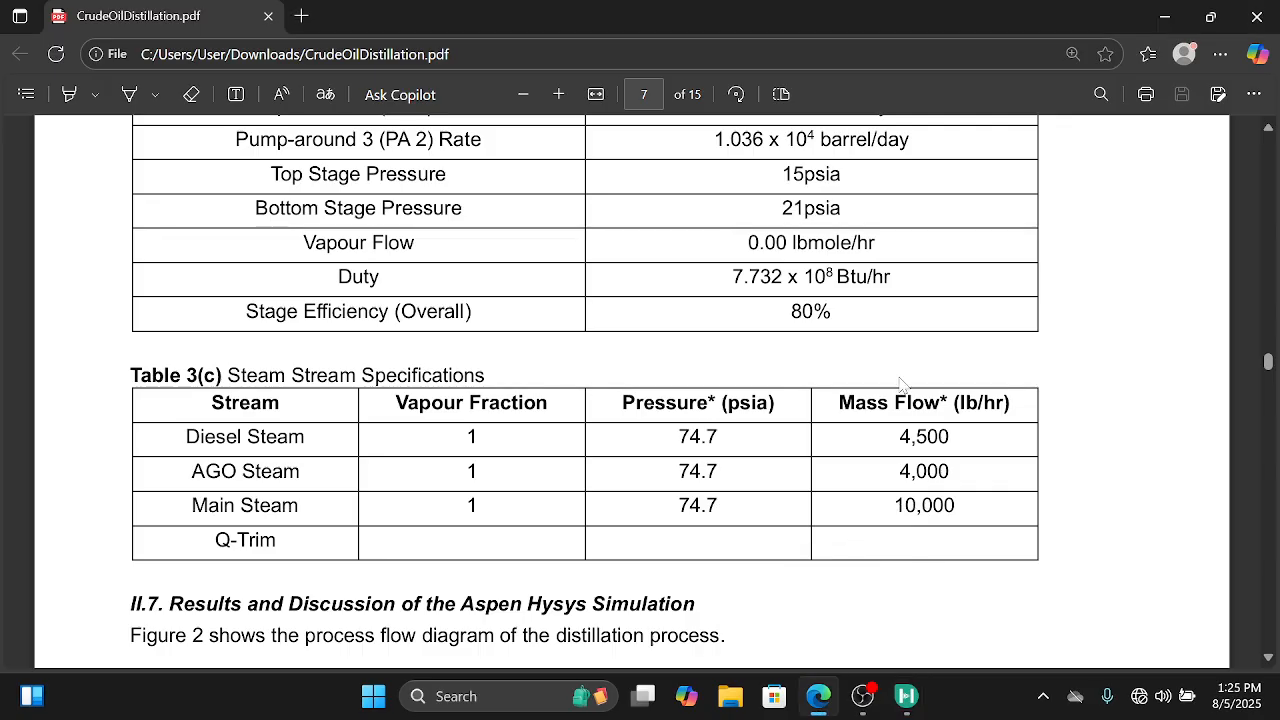
scroll(900, 383, up, 10)
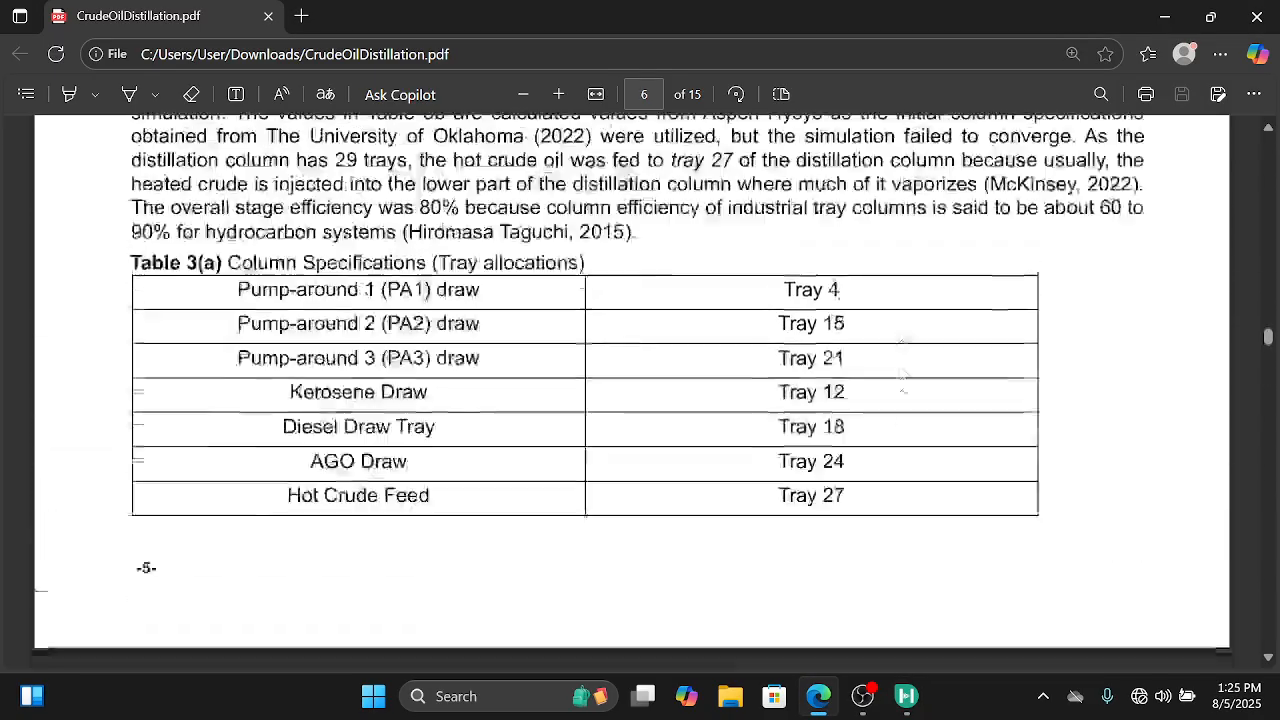
scroll(902, 382, up, 5)
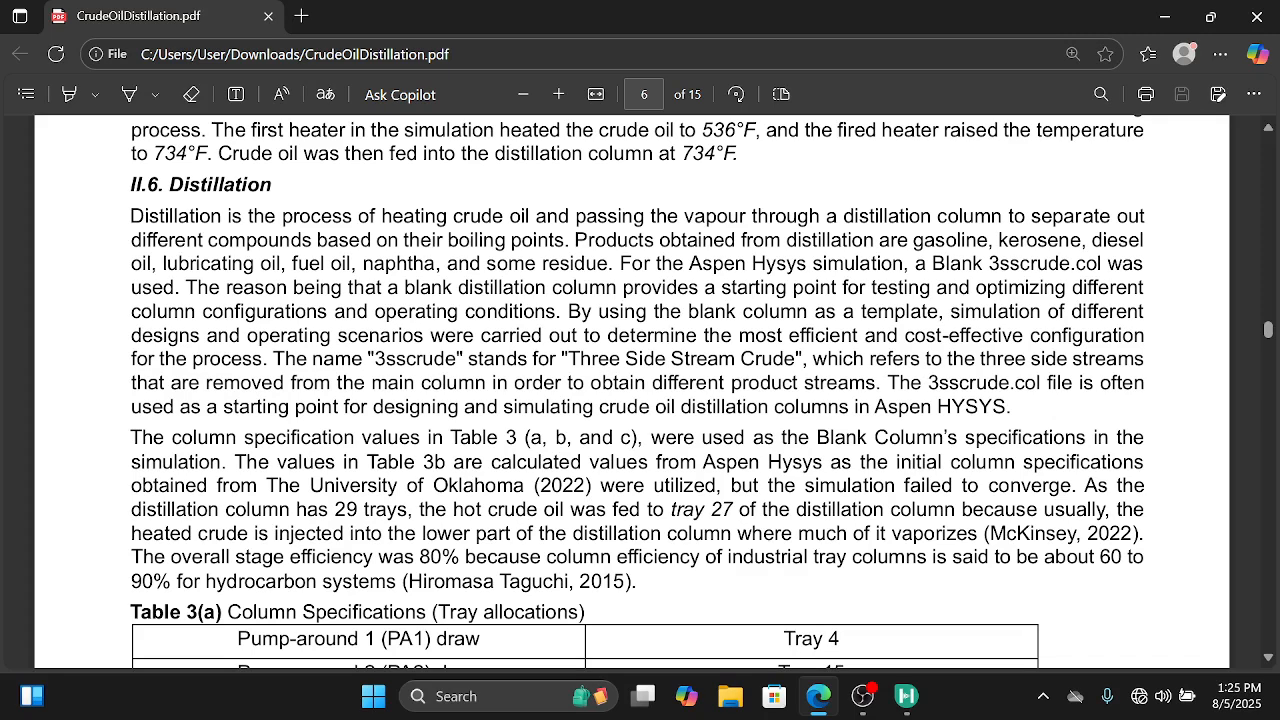
scroll(640, 390, down, 1)
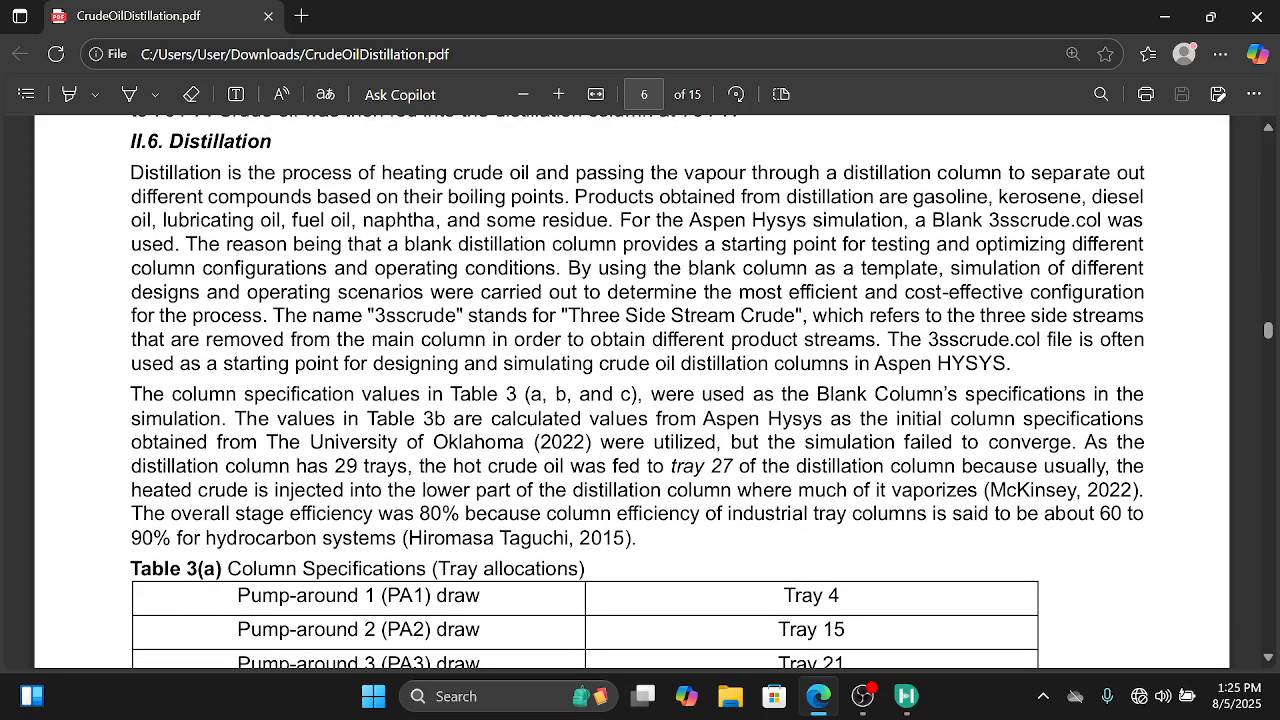
scroll(640, 390, down, 10)
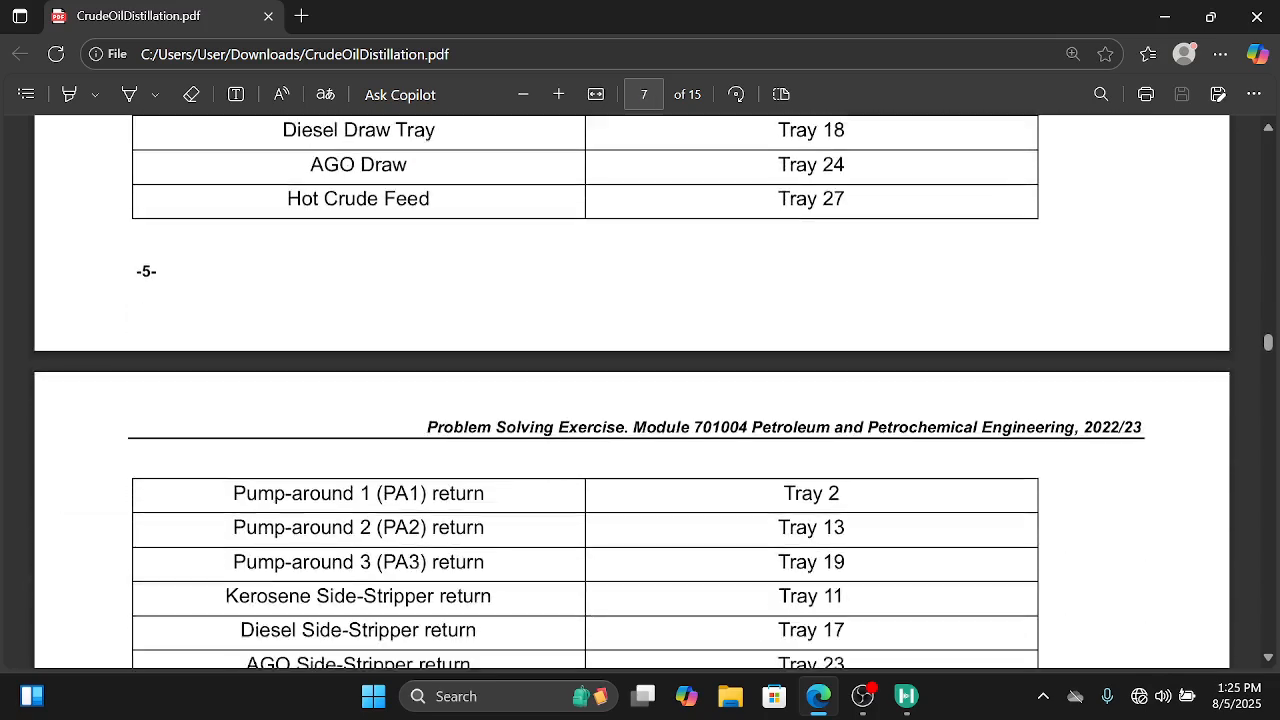
scroll(640, 390, down, 8)
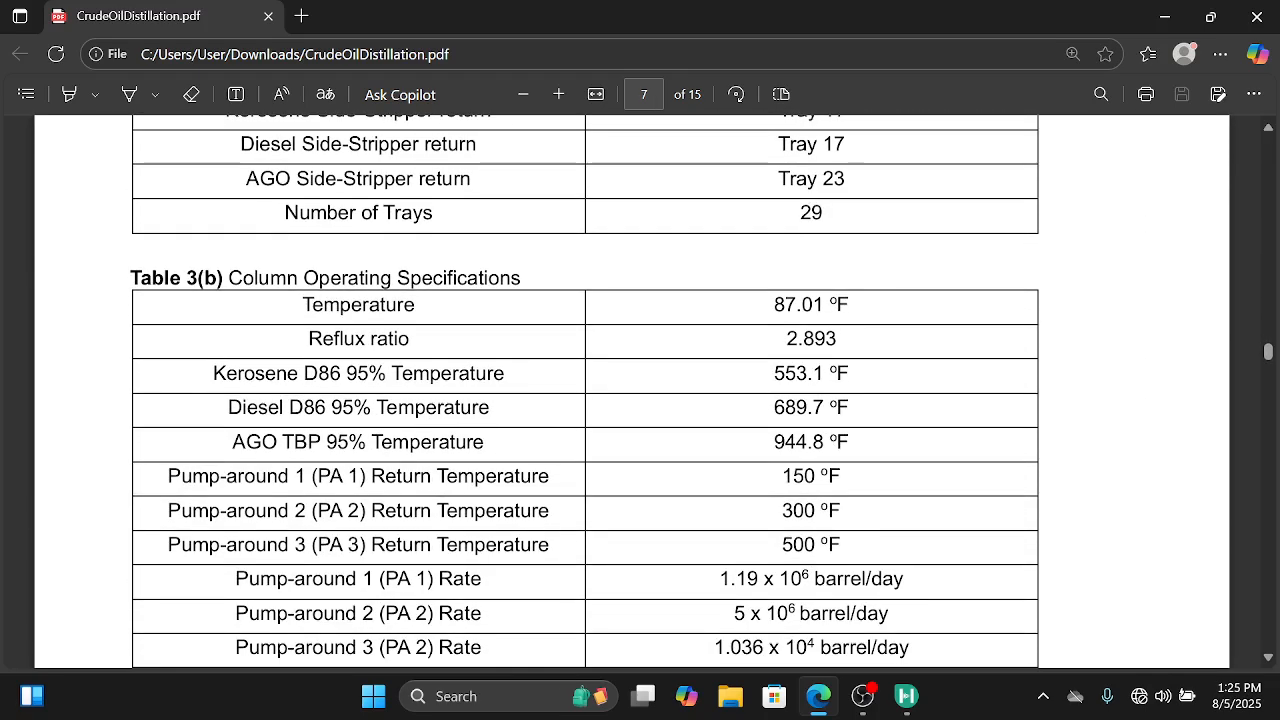
scroll(640, 390, down, 9)
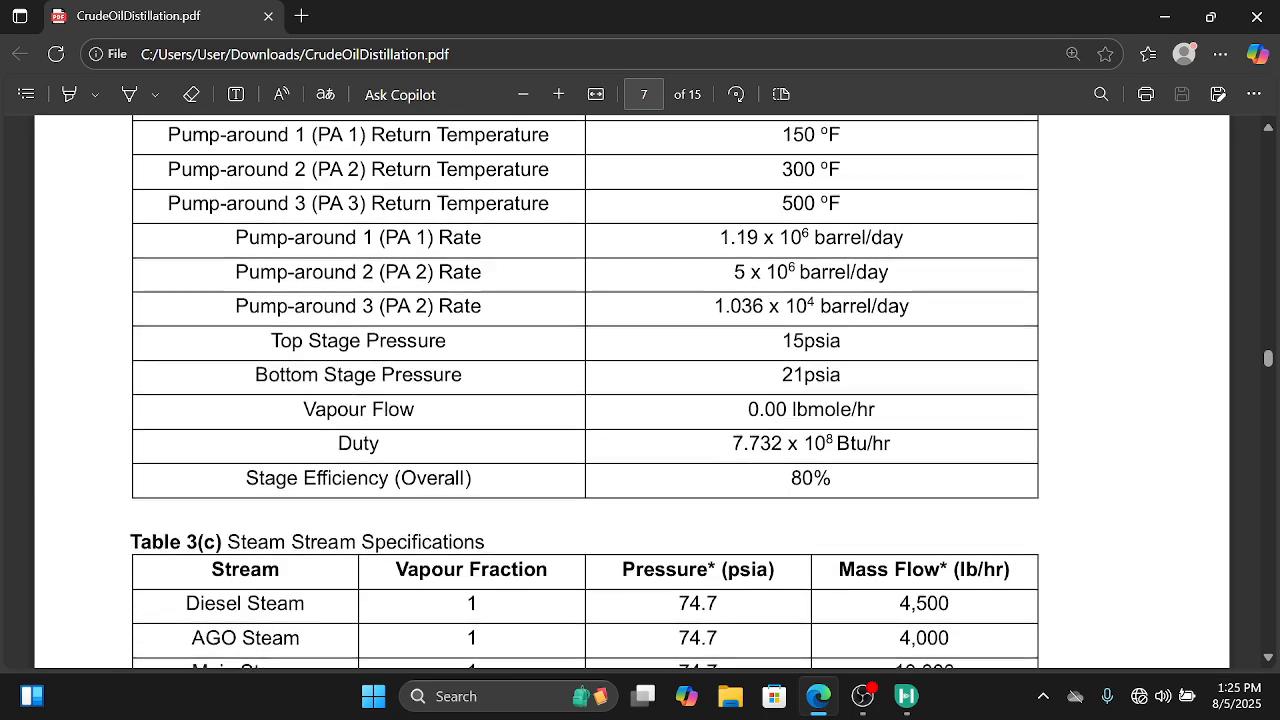
scroll(640, 390, down, 18)
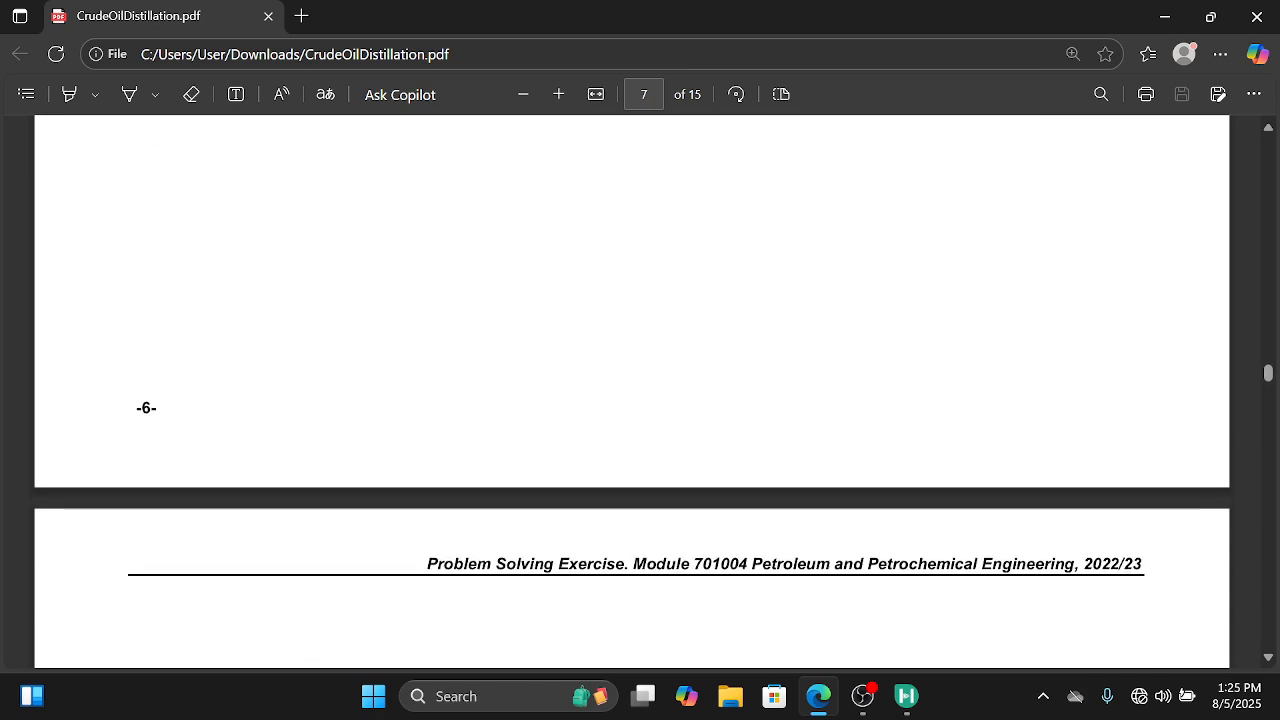
scroll(640, 390, down, 2)
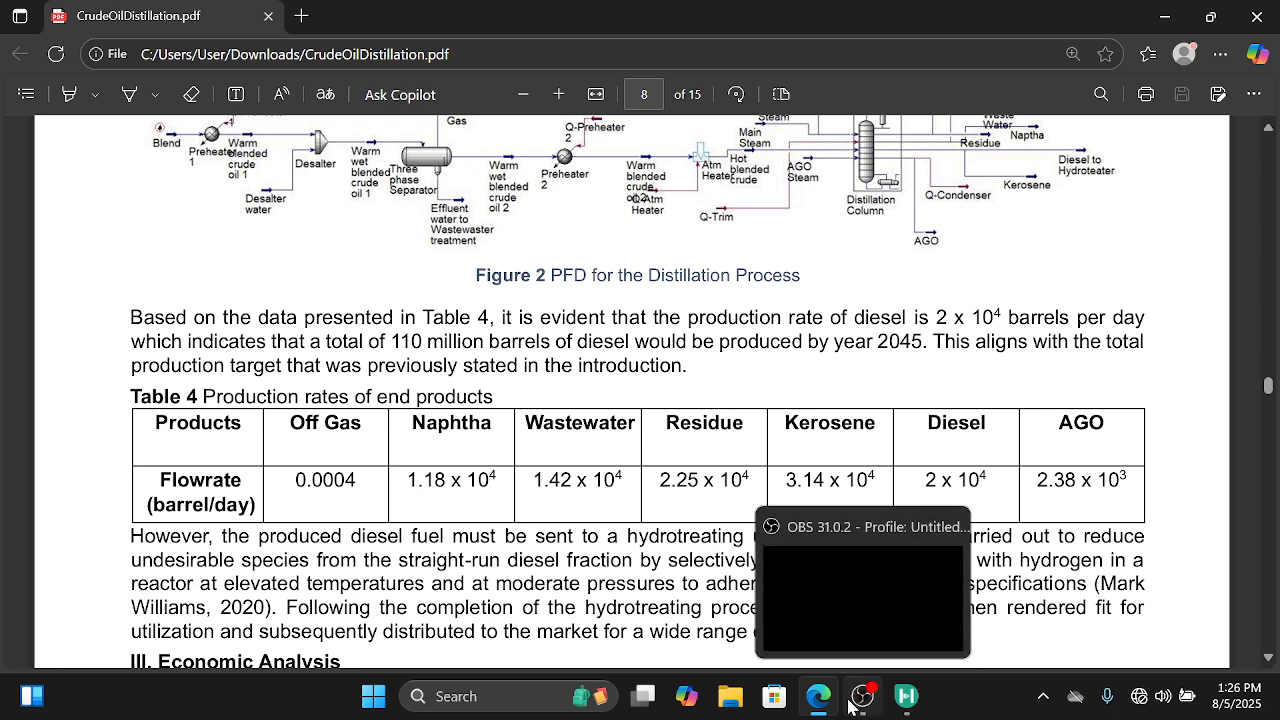
mouse_move(818, 710)
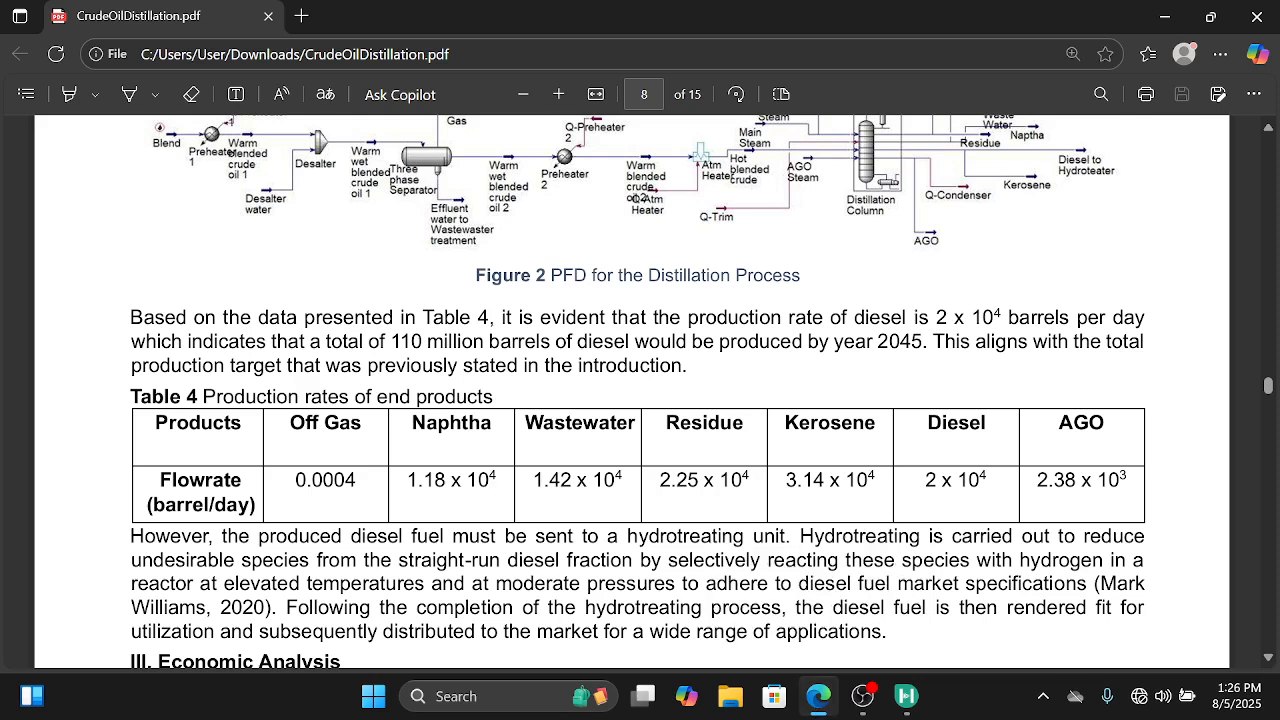
mouse_move(906, 700)
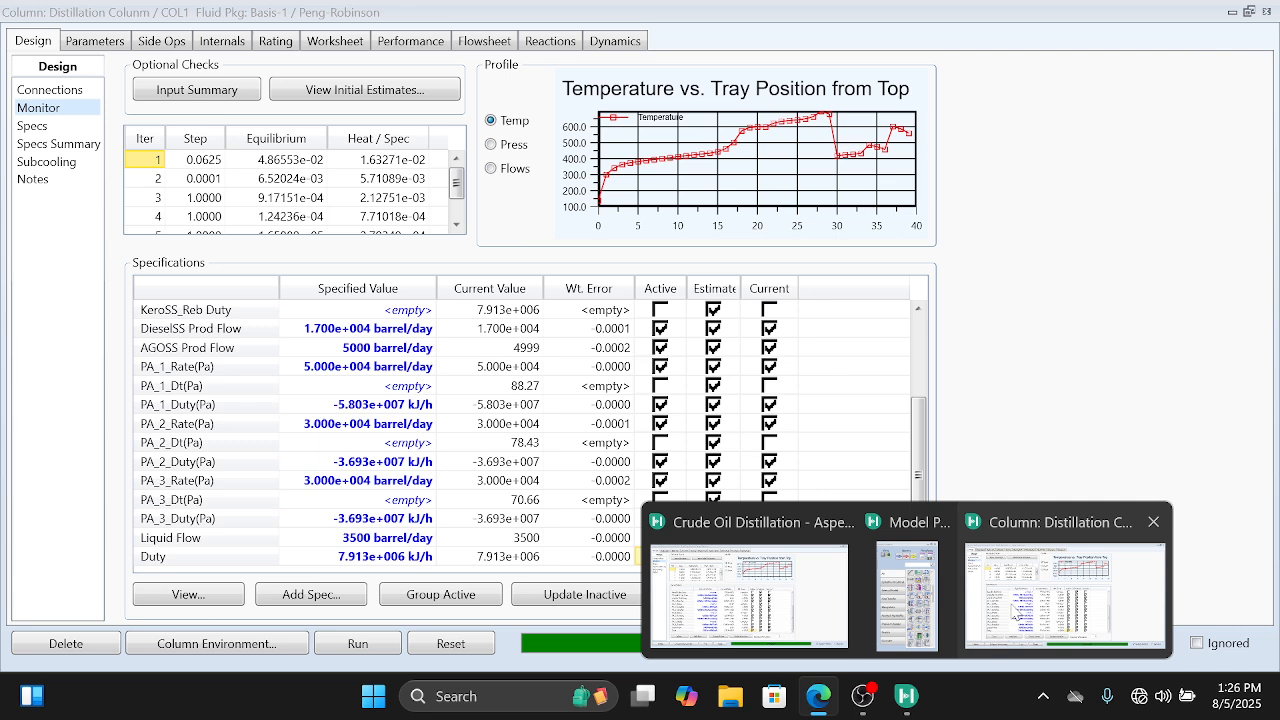
Step: Switch back to the HYSYS column window and examine the specified and current values of all column specifications
click(1010, 604)
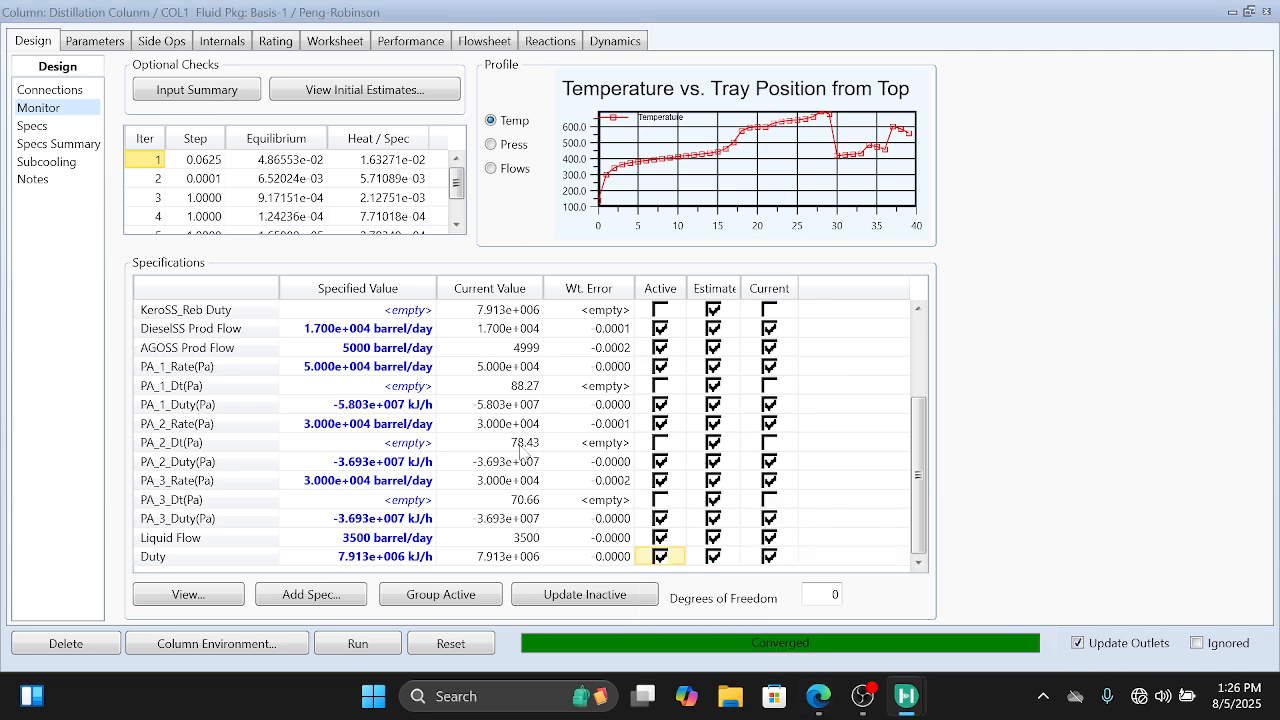
mouse_move(421, 473)
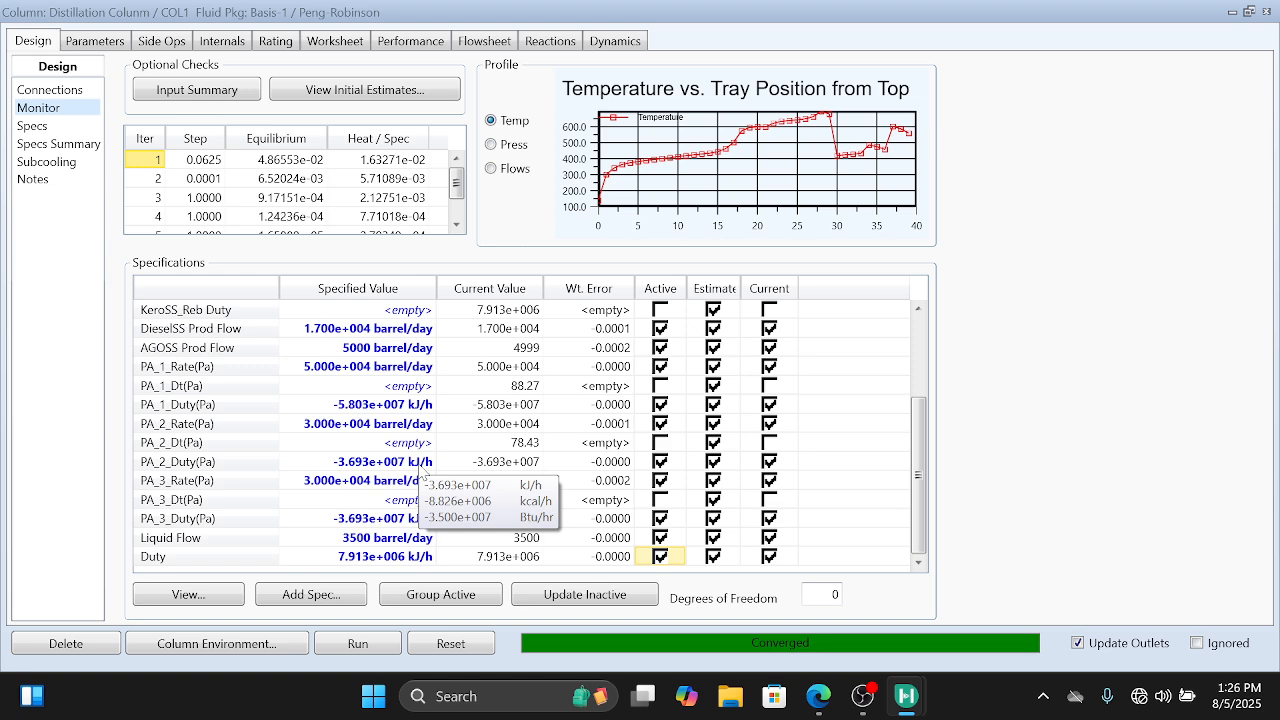
scroll(421, 473, up, 3)
scroll(421, 473, down, 3)
scroll(421, 473, up, 3)
scroll(421, 473, down, 3)
scroll(421, 473, up, 3)
scroll(421, 473, down, 3)
scroll(422, 471, up, 3)
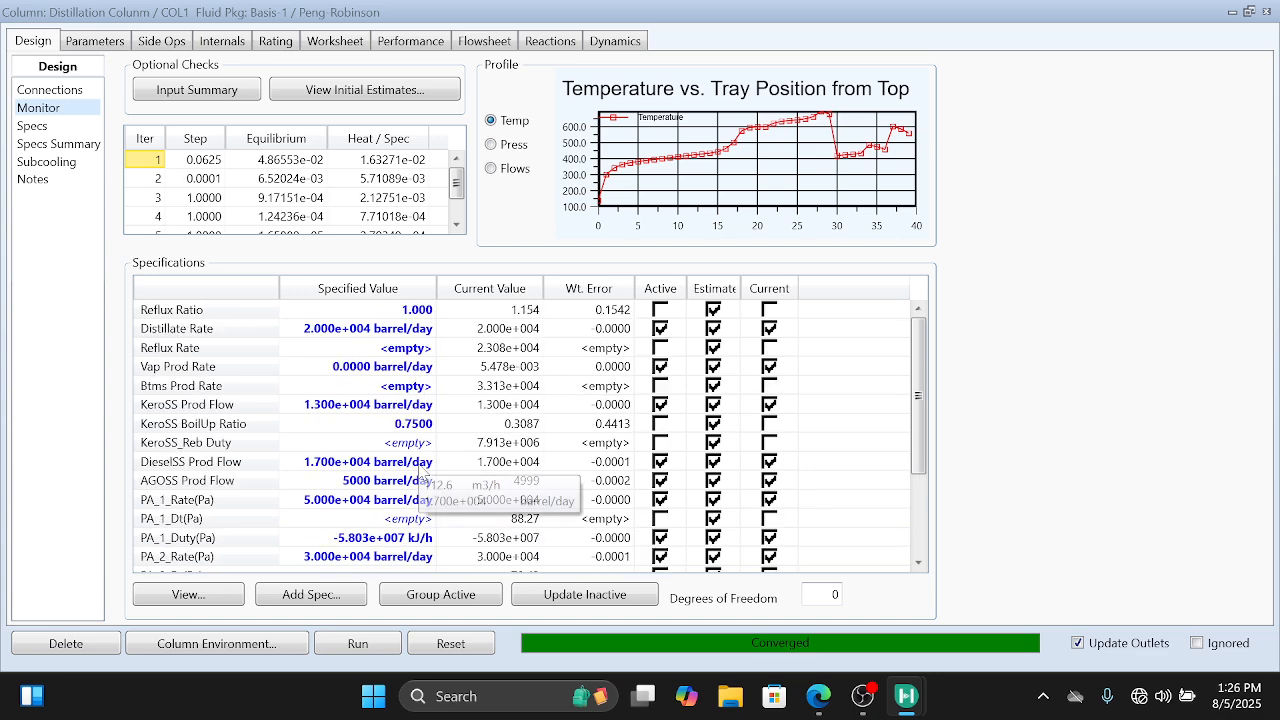
scroll(422, 471, down, 3)
scroll(422, 471, up, 3)
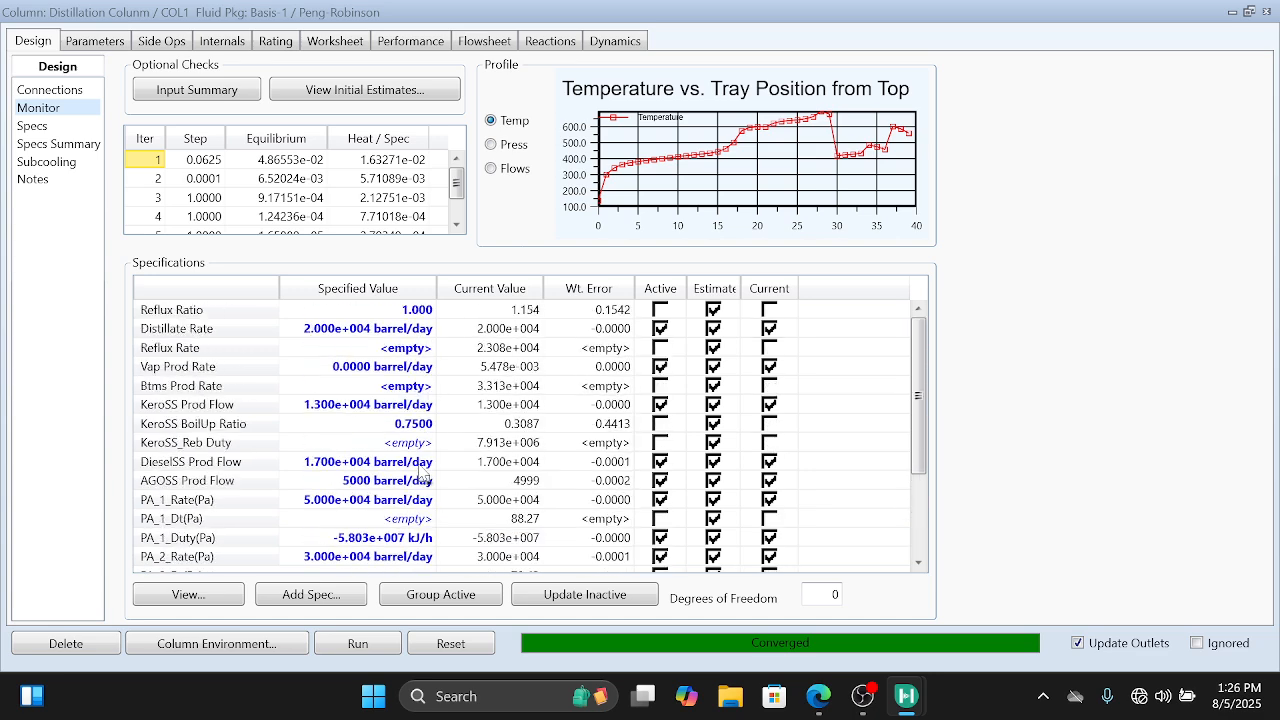
scroll(422, 475, down, 3)
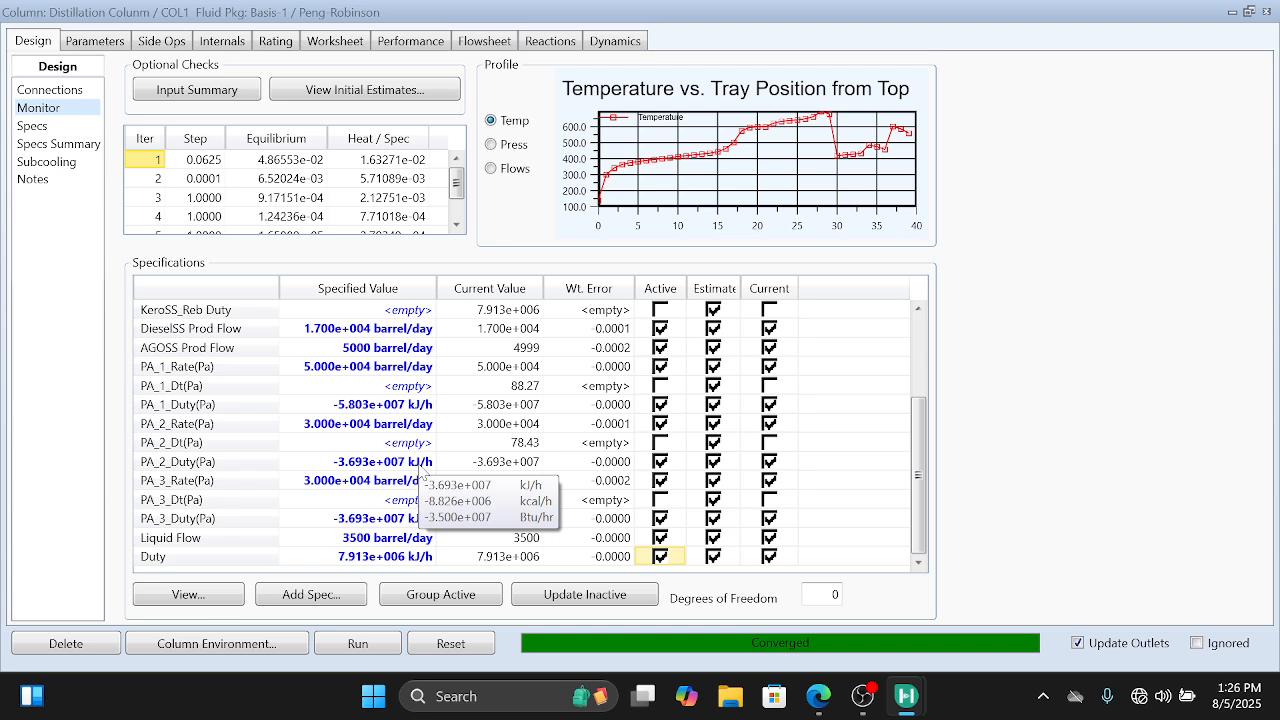
scroll(422, 475, up, 1)
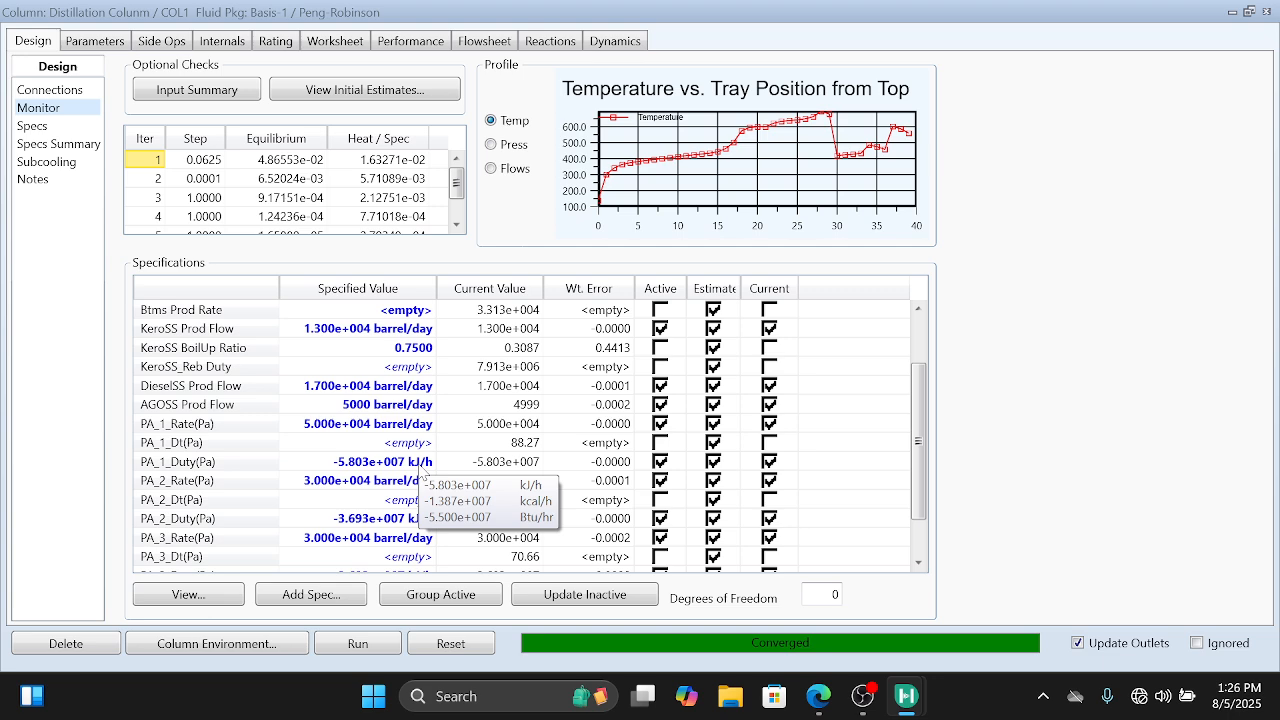
scroll(422, 475, up, 2)
scroll(422, 475, down, 3)
scroll(422, 475, up, 3)
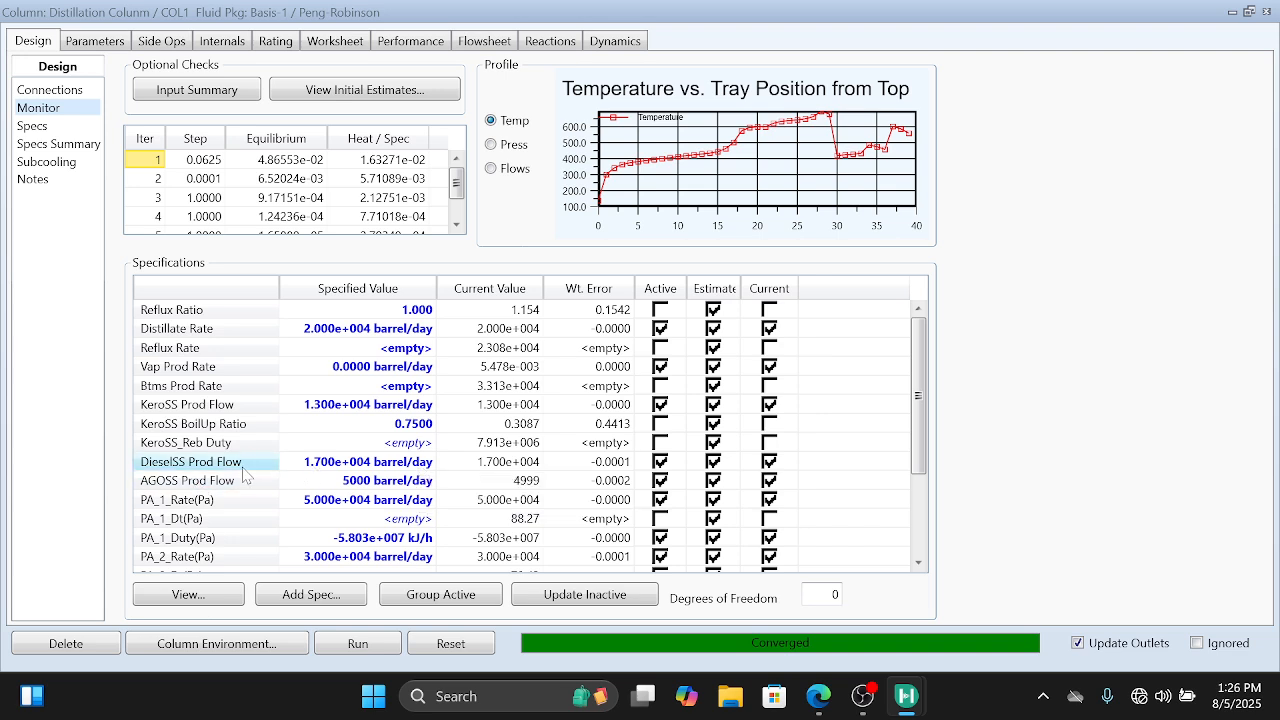
Step: Set the DieselSS Prod Flow specification to 2E4 barrel/day, checking the diesel rate in the PDF
click(345, 466)
text(2)
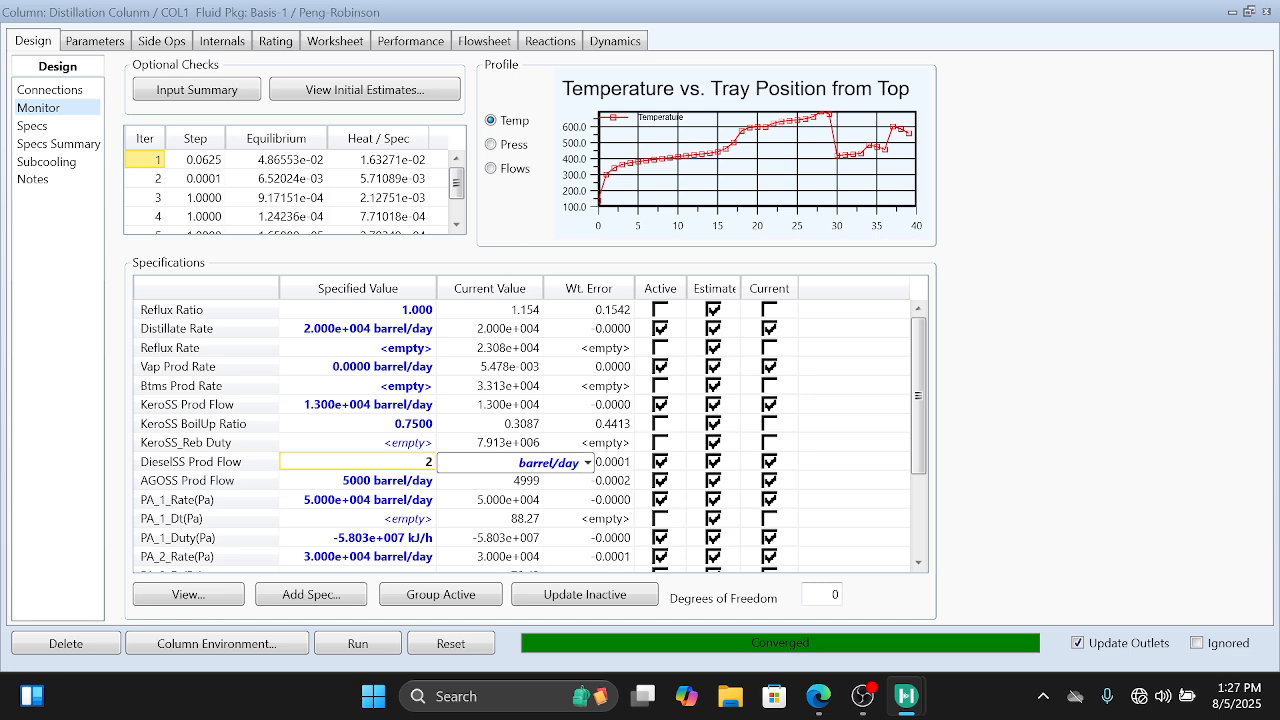
text(E4)
mouse_move(818, 696)
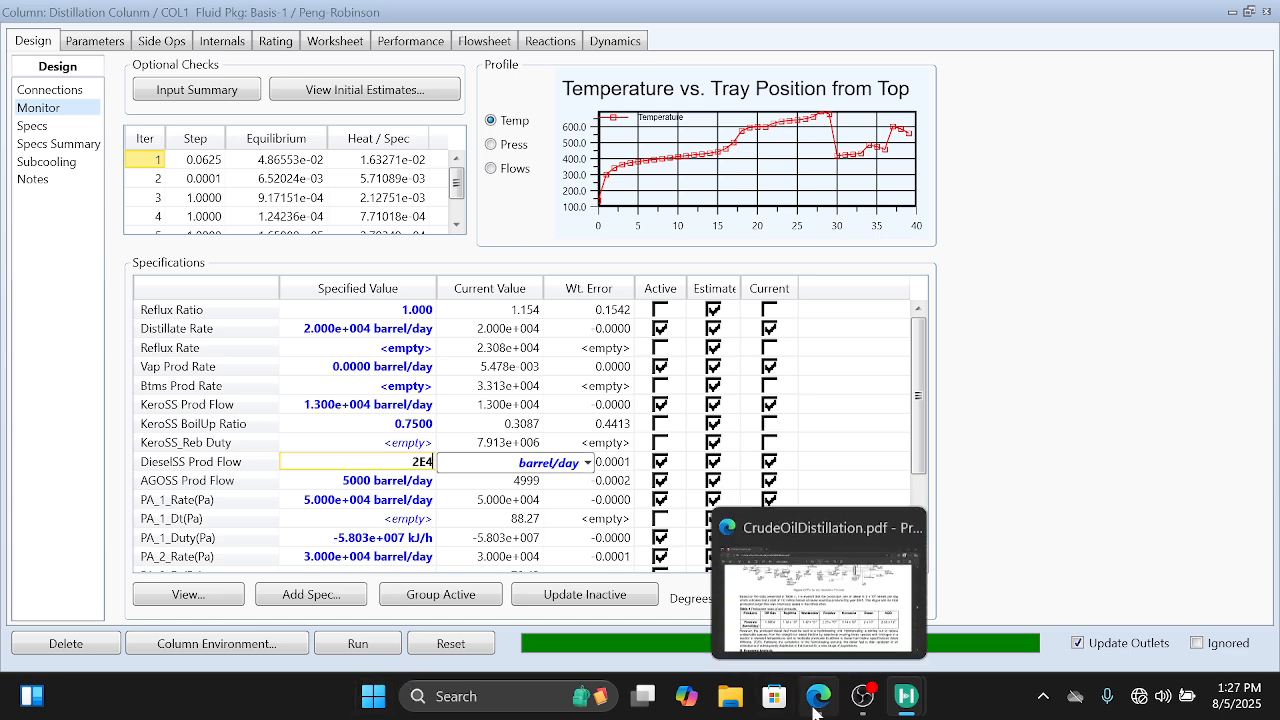
click(830, 620)
key(alt+Tab)
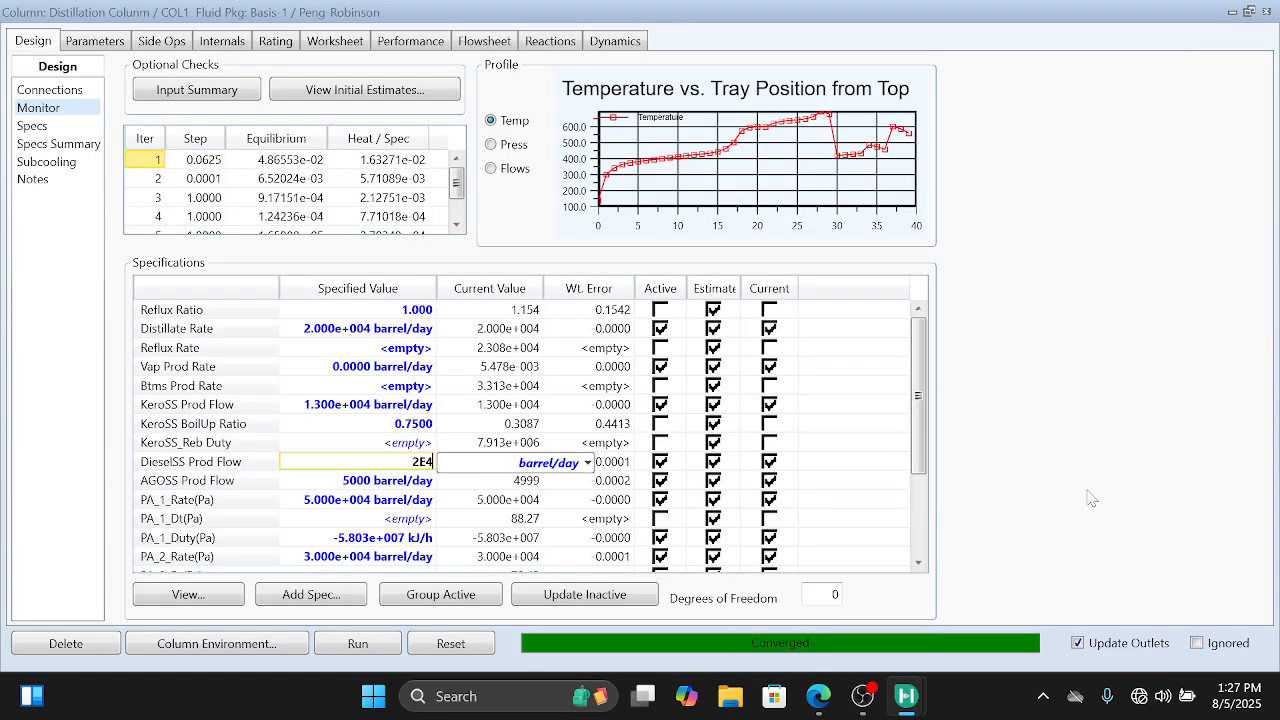
key(Return)
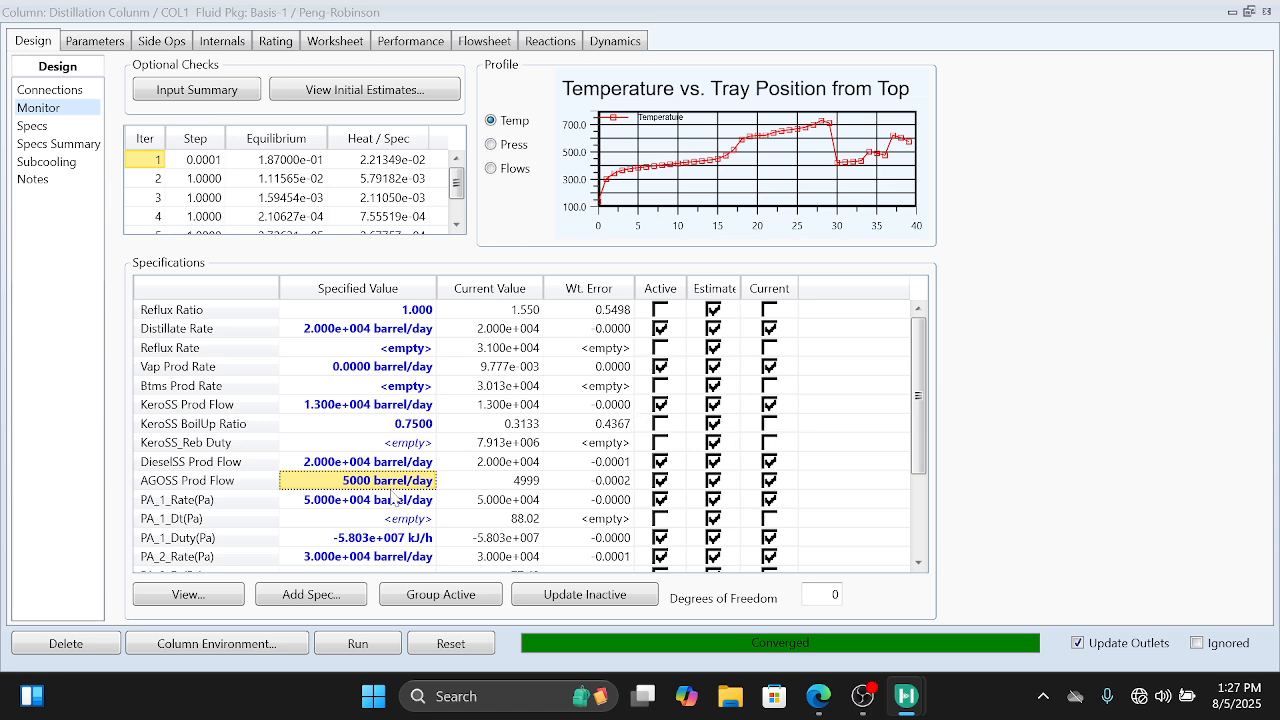
Step: Set the AGOSS Prod Flow specification to 2.38E3 barrel/day, checking the AGO production rate in the reference PDF
mouse_move(410, 494)
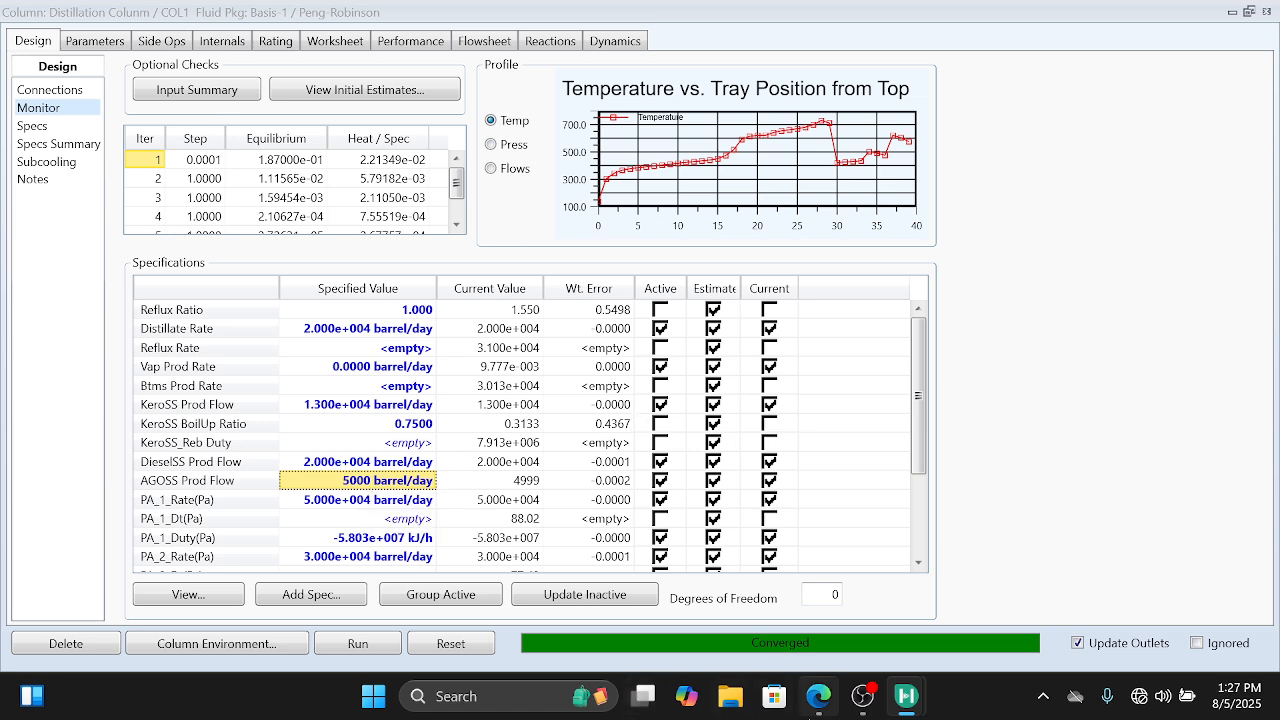
mouse_move(818, 696)
mouse_move(843, 620)
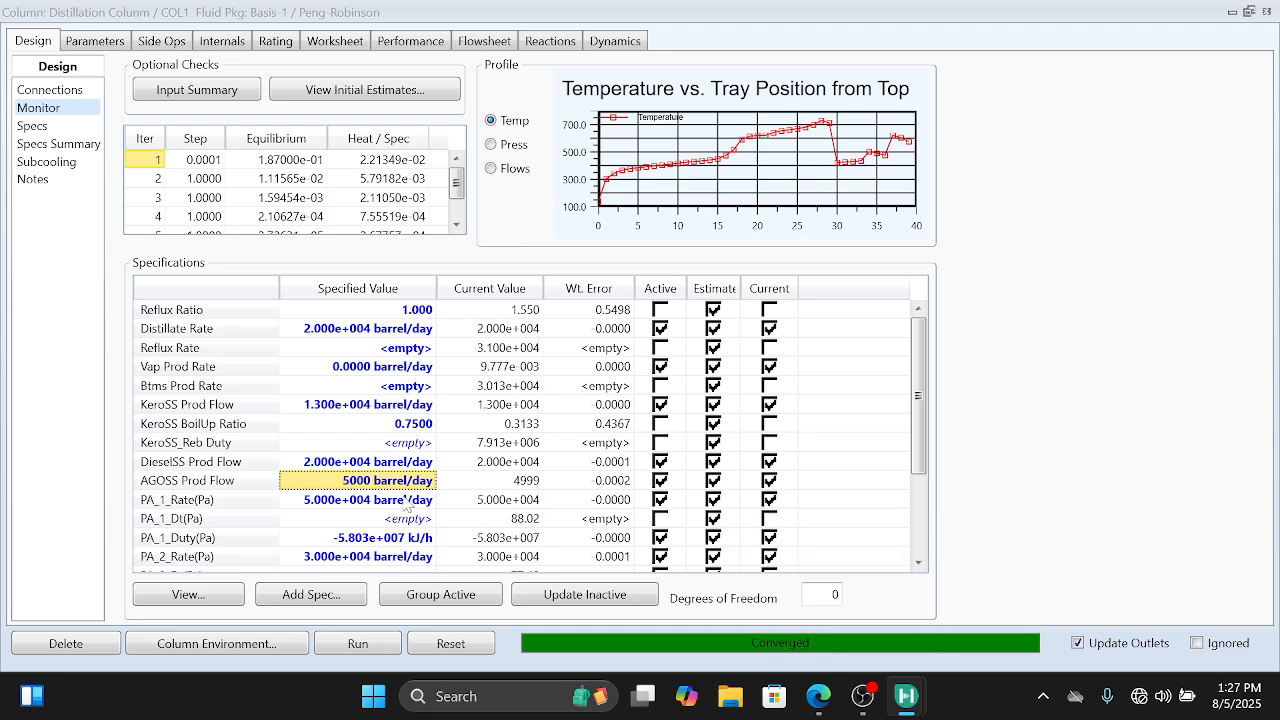
text(2.)
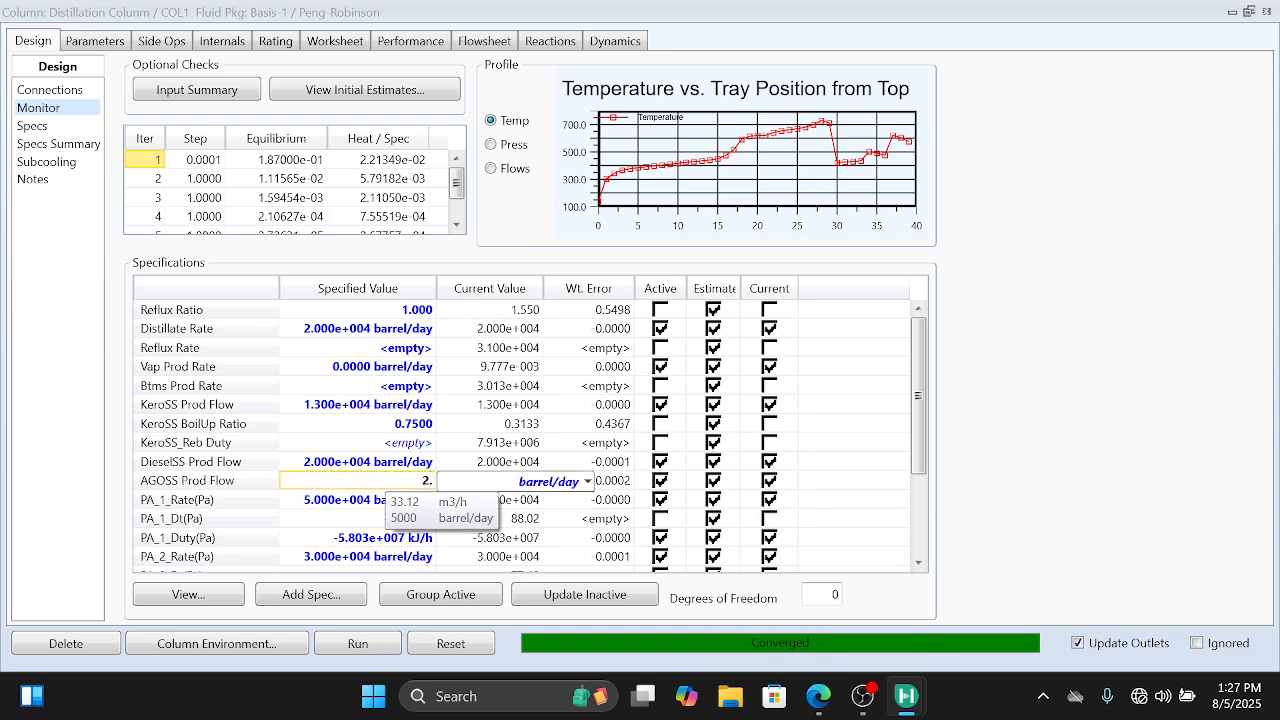
text(38E3)
key(Return)
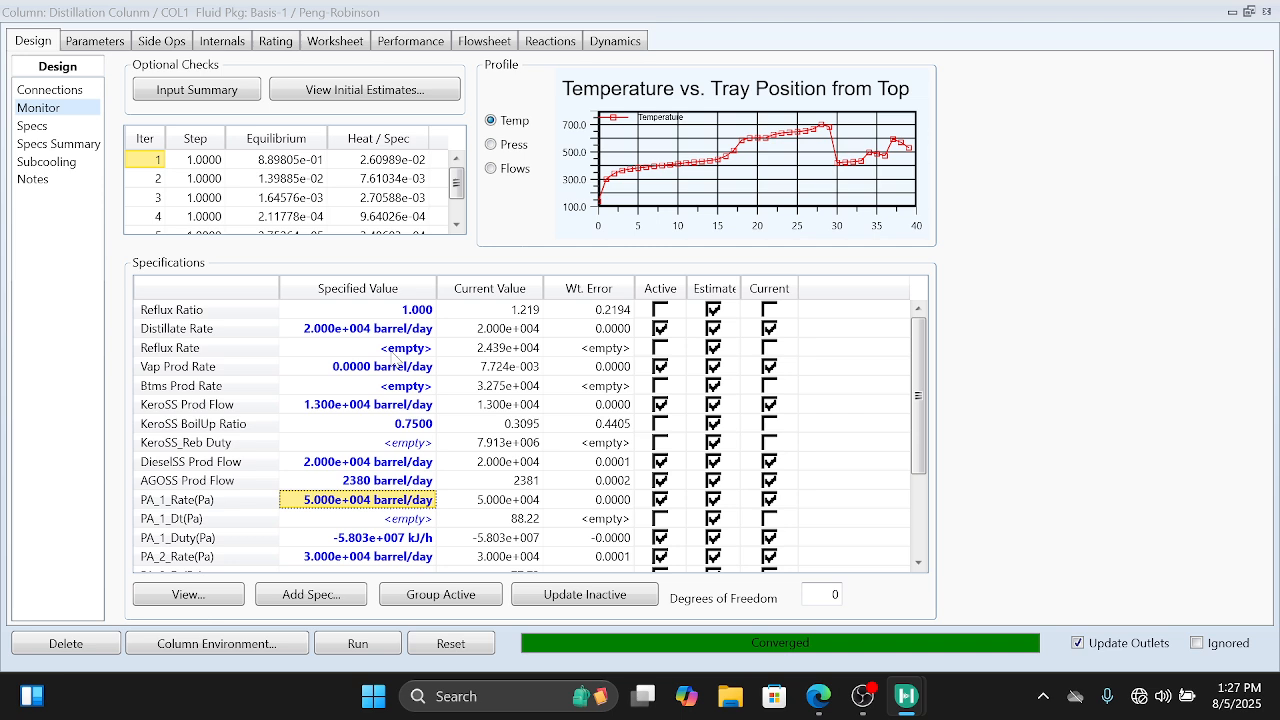
Step: Set the KeroSS Prod Flow specification to 3.14E4 barrel/day
click(403, 406)
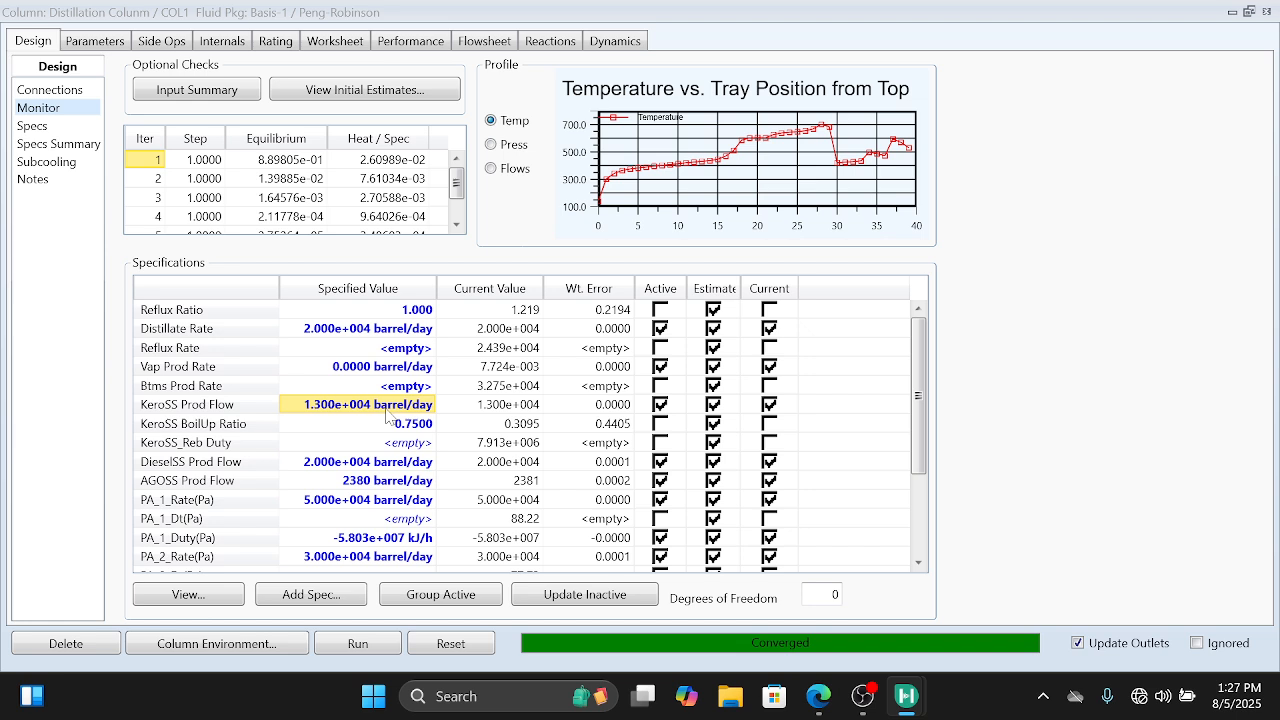
mouse_move(381, 412)
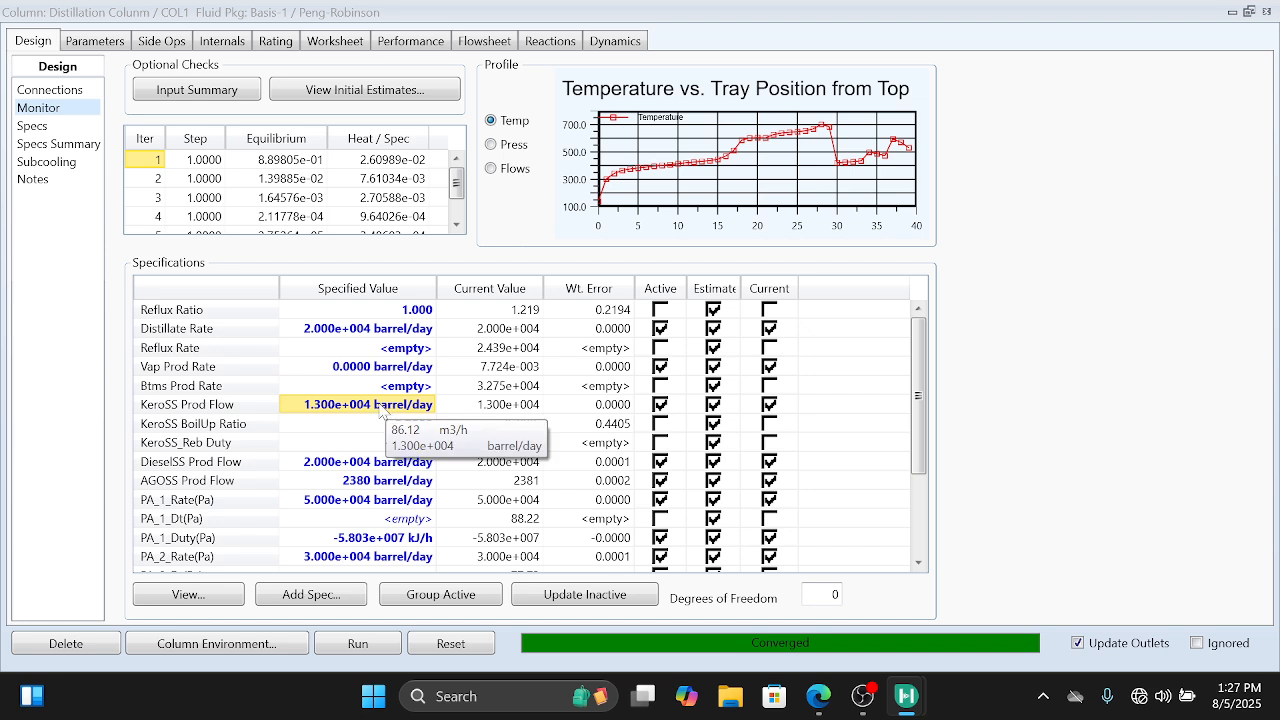
text(3.14E4)
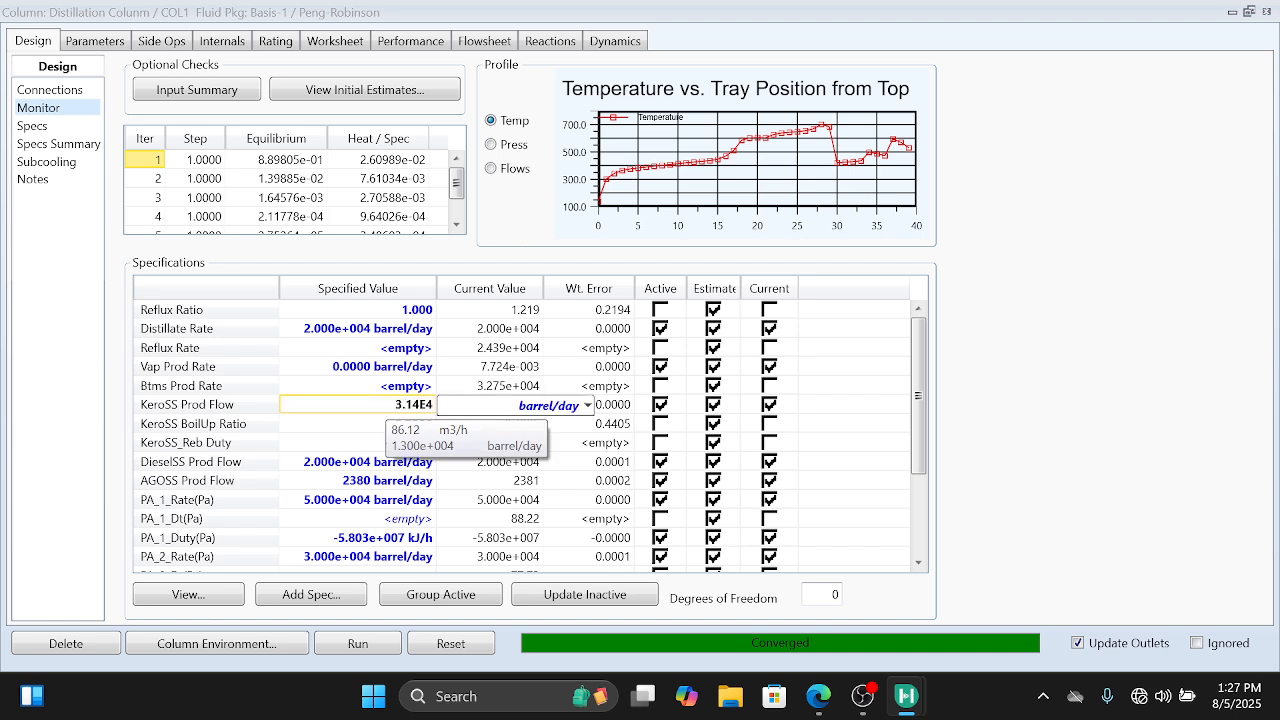
key(Return)
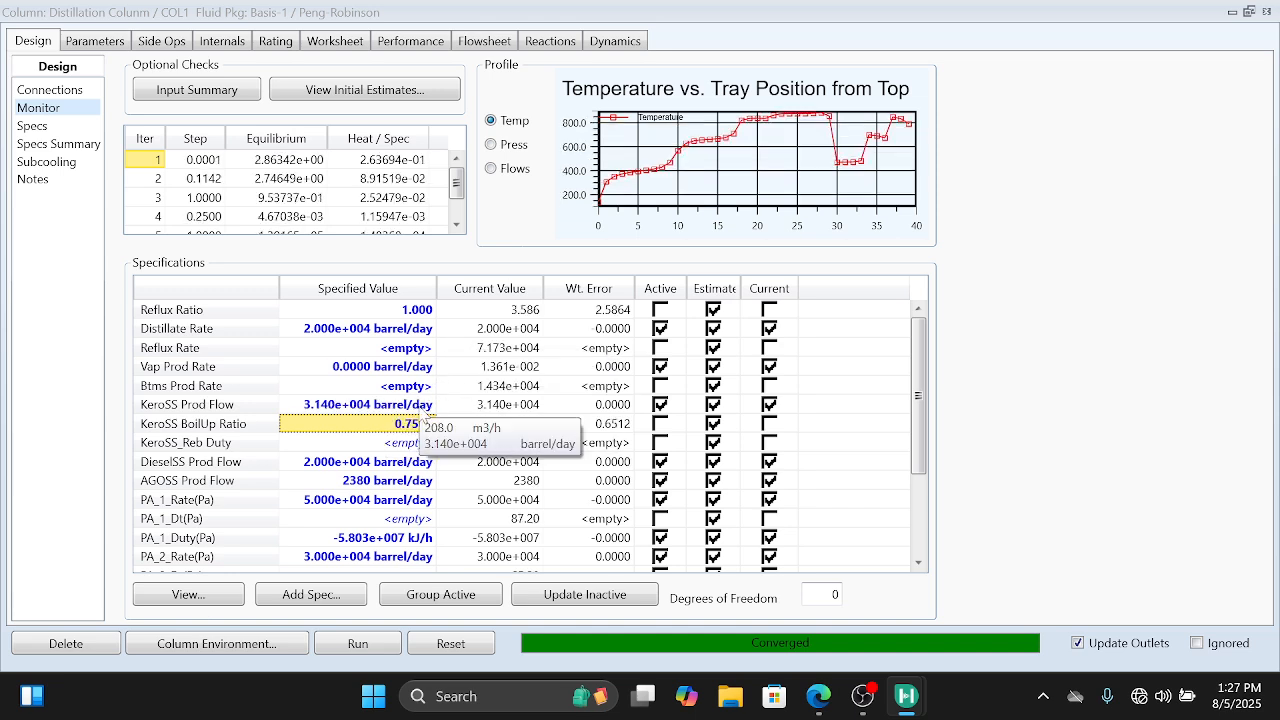
scroll(347, 490, down, 3)
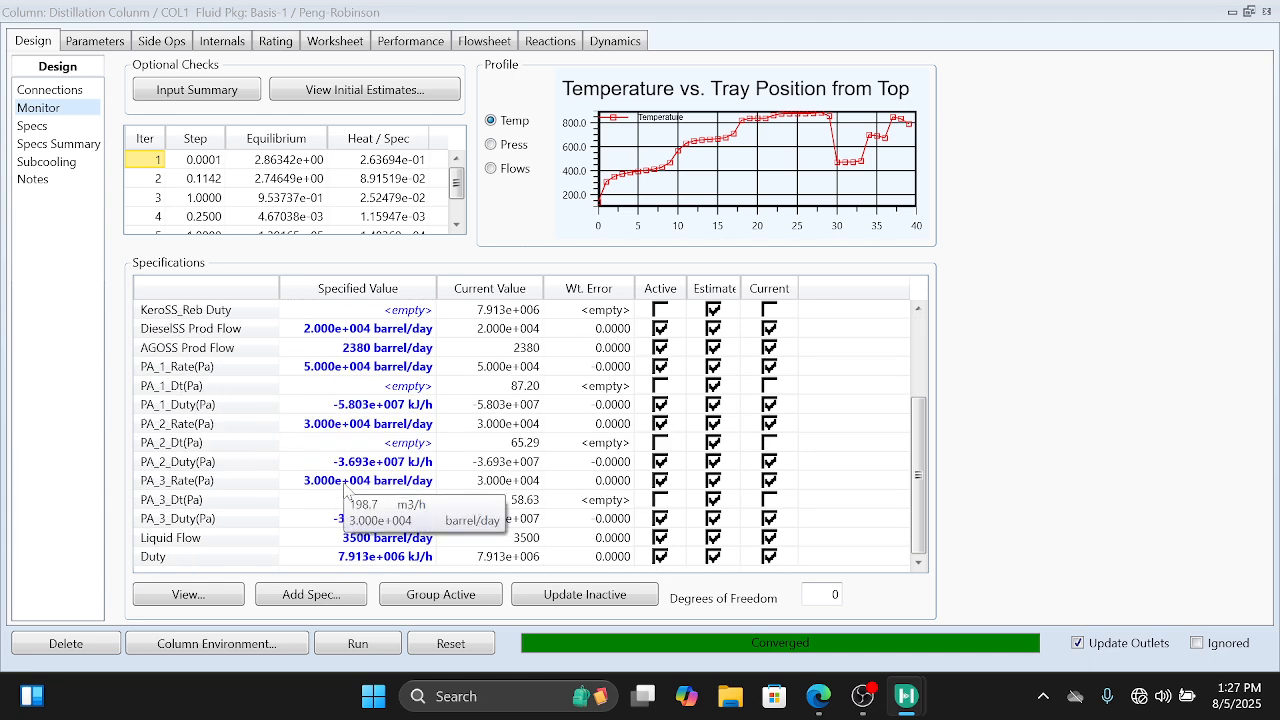
scroll(347, 490, up, 3)
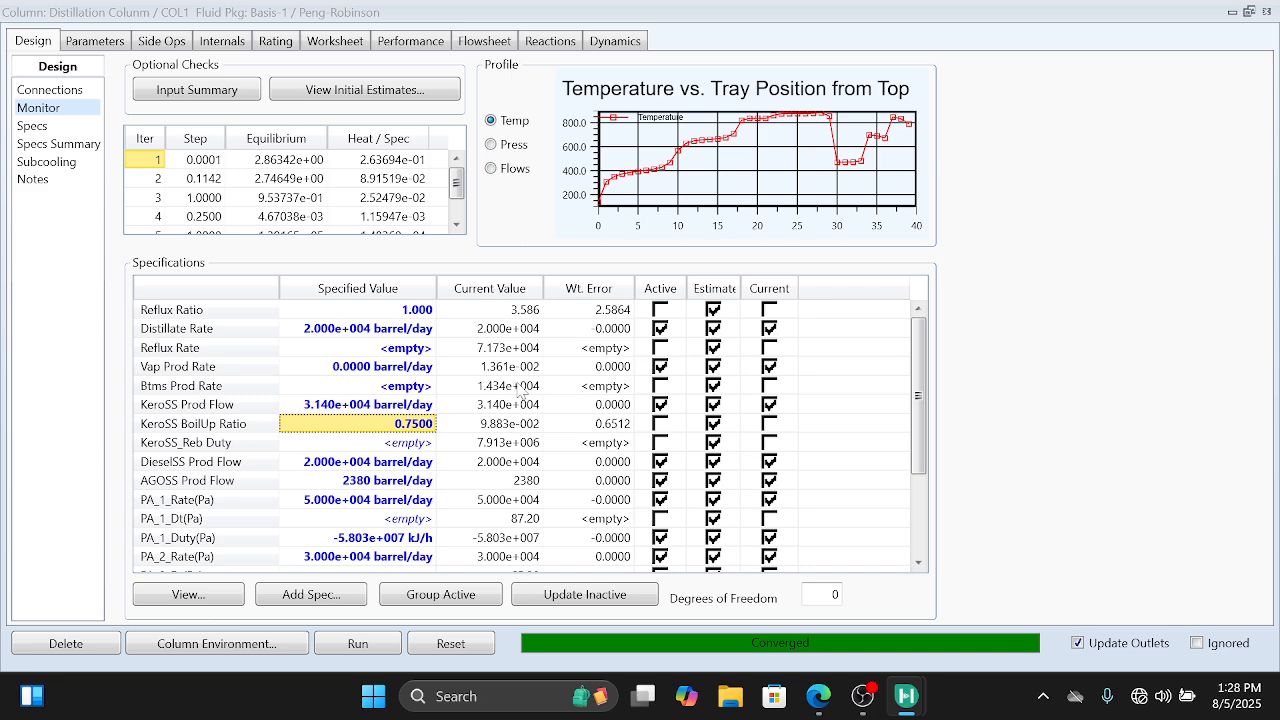
mouse_move(521, 393)
mouse_move(862, 696)
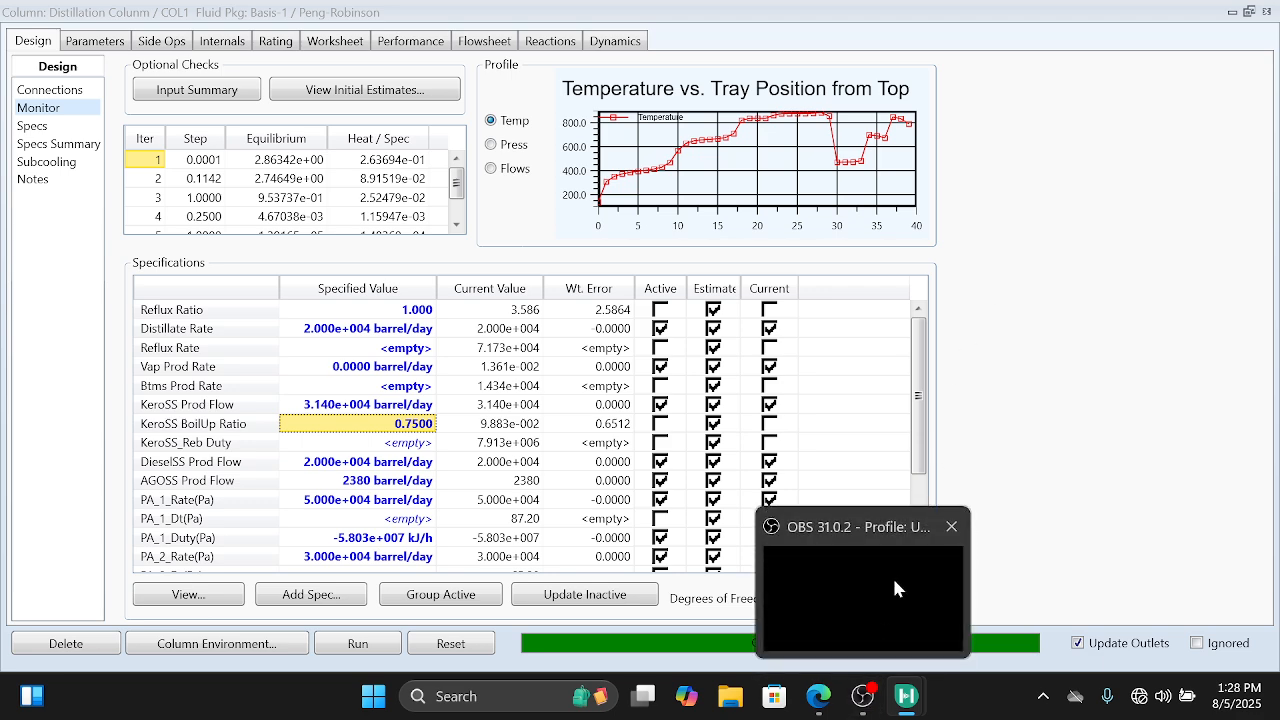